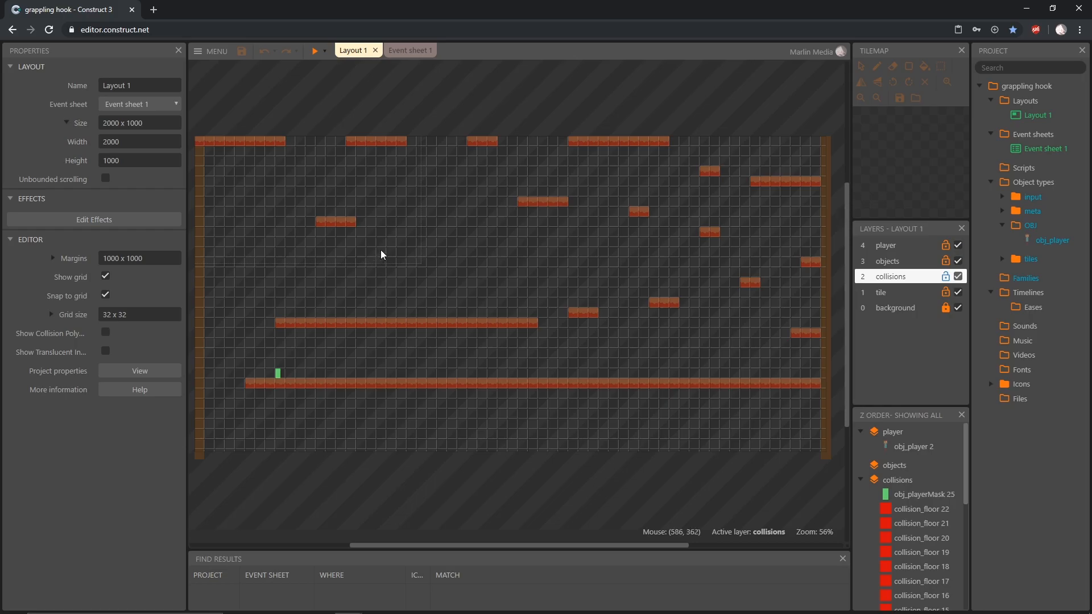
Step: Add a Touch object to the project and file it in the input folder of the object types
double_click(383, 100)
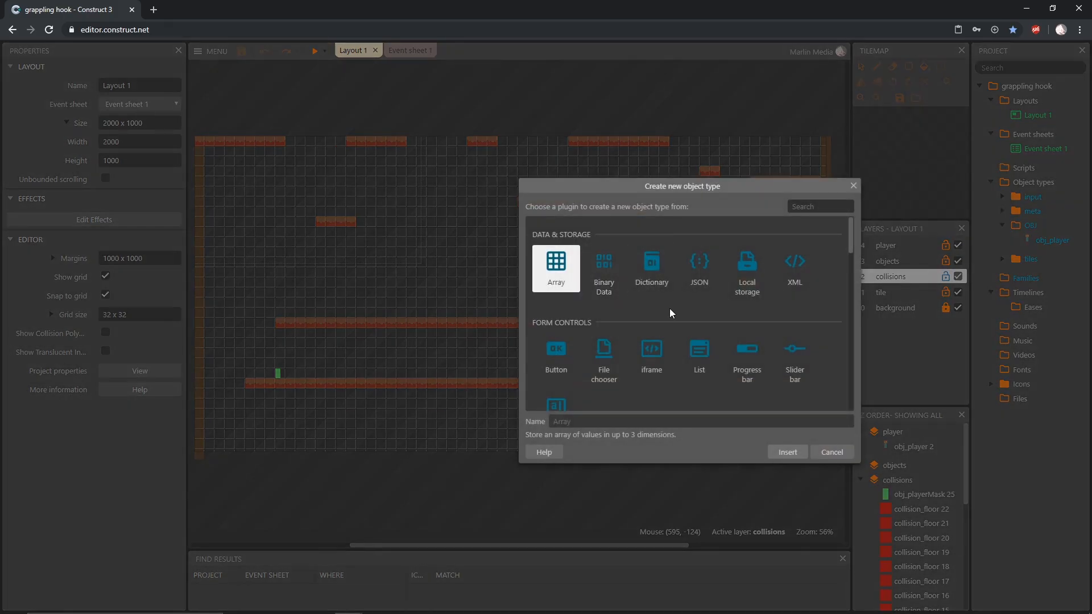
scroll(669, 311, down, 5)
scroll(666, 307, down, 2)
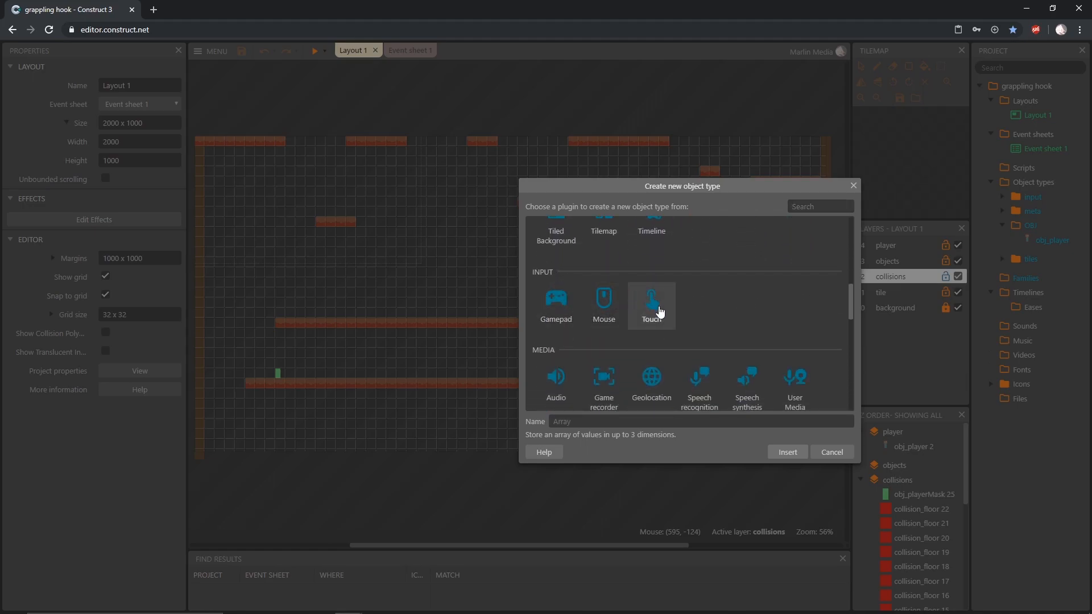
click(661, 308)
click(786, 452)
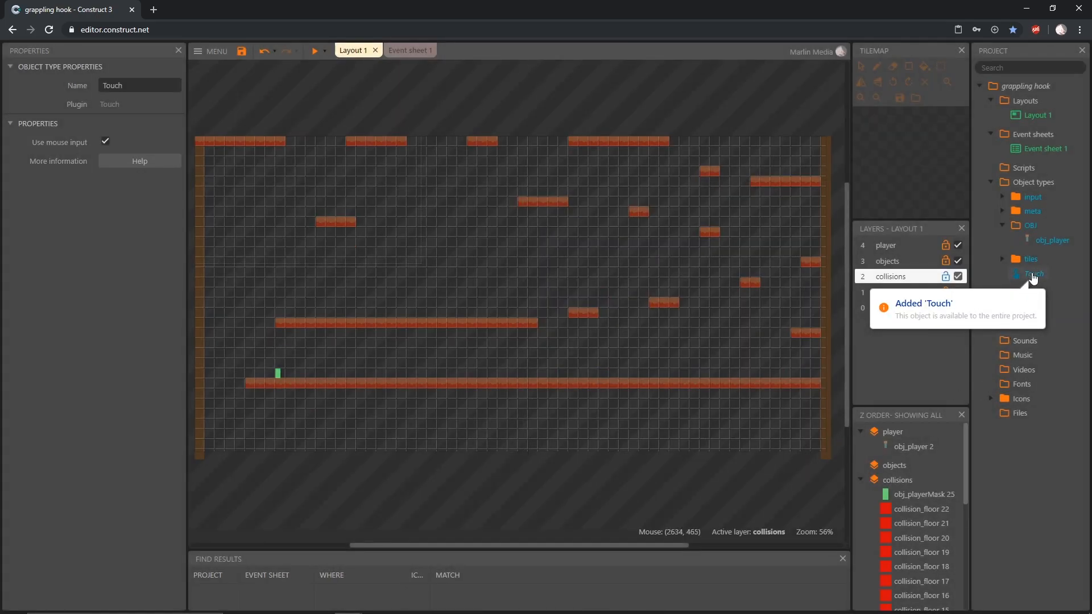
drag(1041, 281, 1021, 201)
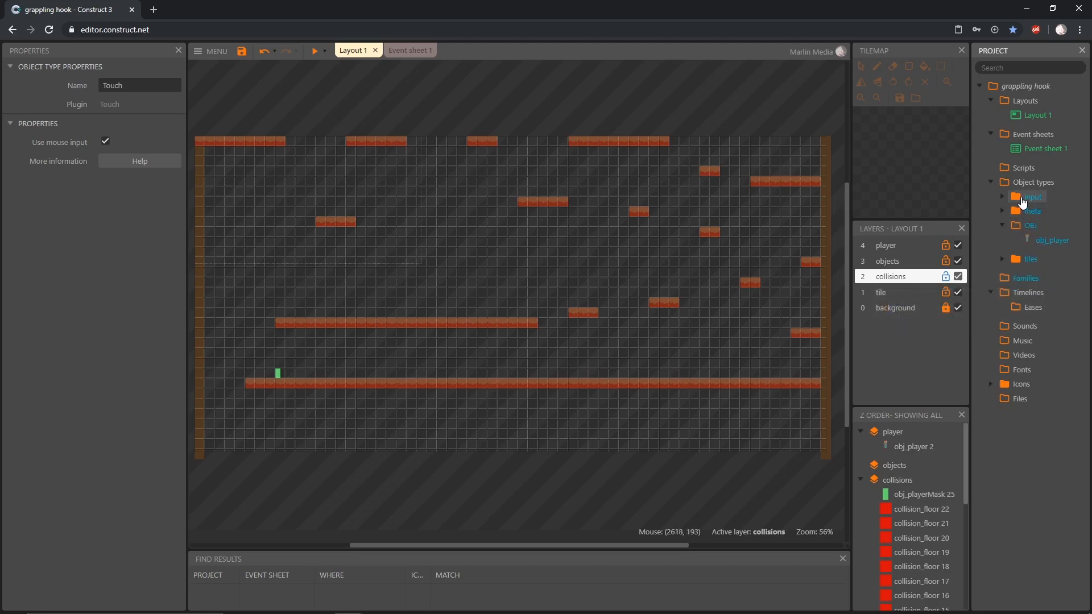
Step: Insert a new Sprite on the objects layer, placed outside the layout's left wall at about -128, 96
click(900, 264)
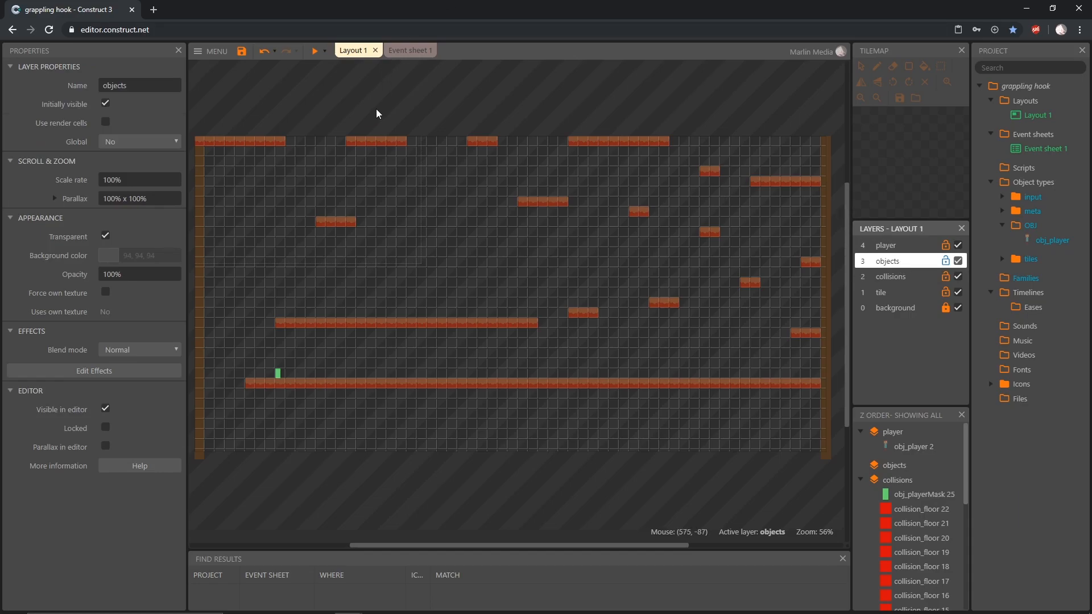
double_click(448, 108)
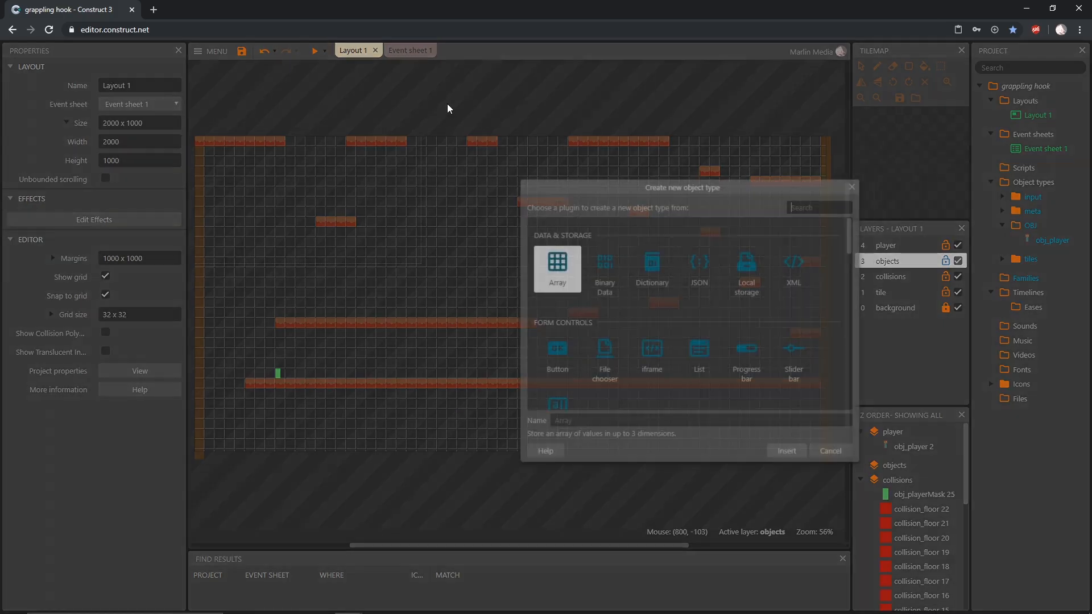
scroll(638, 316, down, 5)
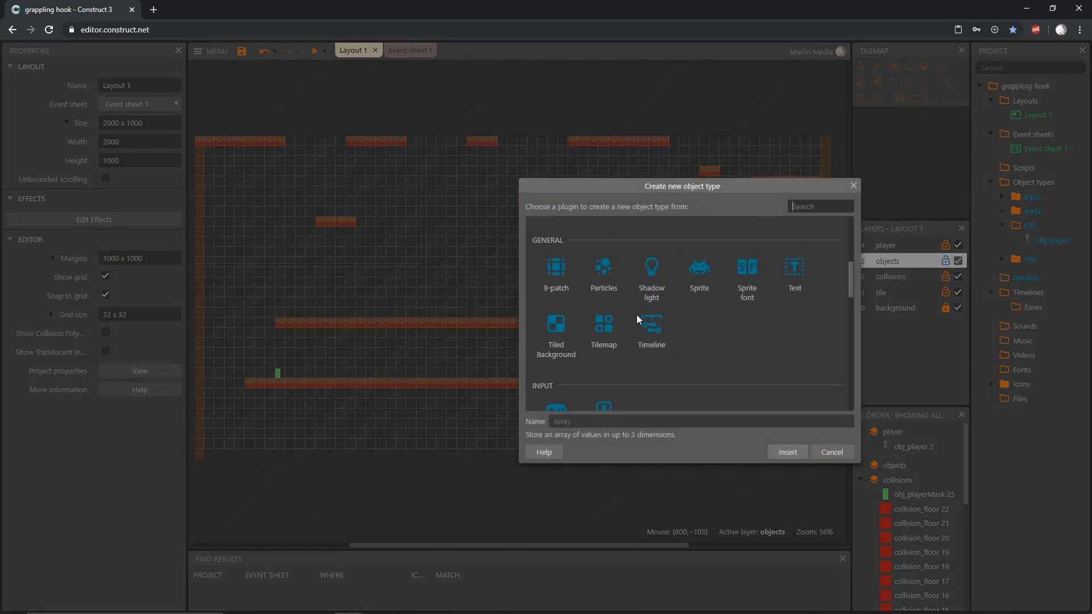
click(701, 274)
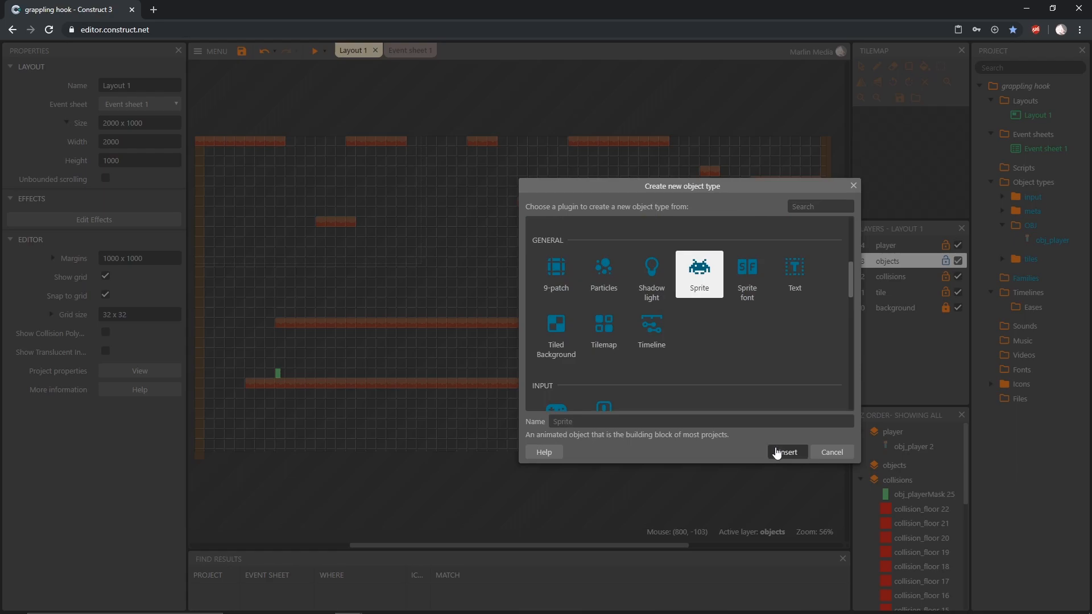
click(786, 451)
scroll(302, 204, left, 1)
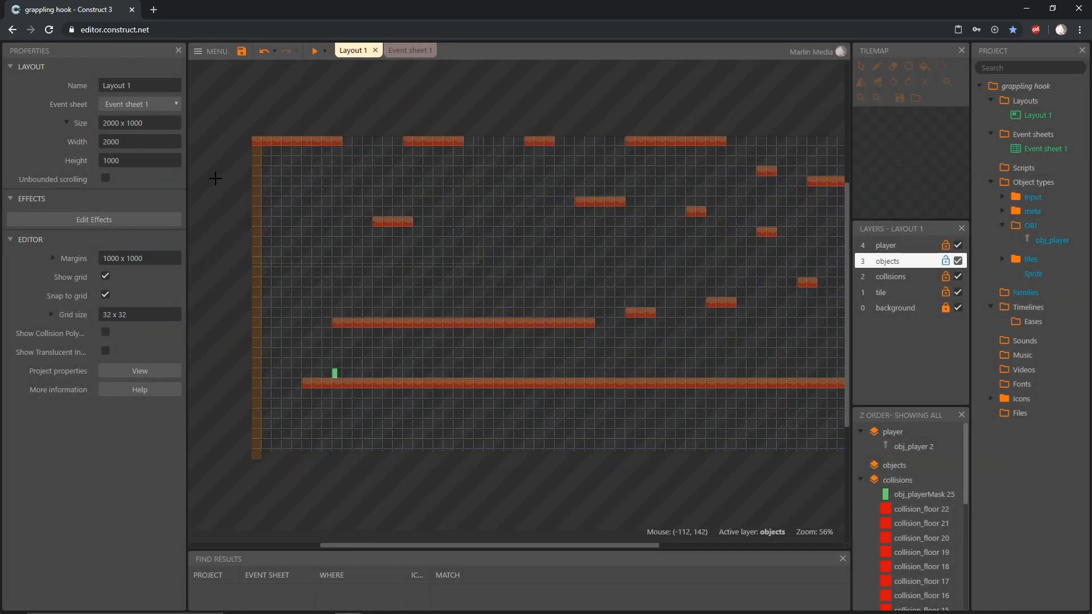
click(212, 169)
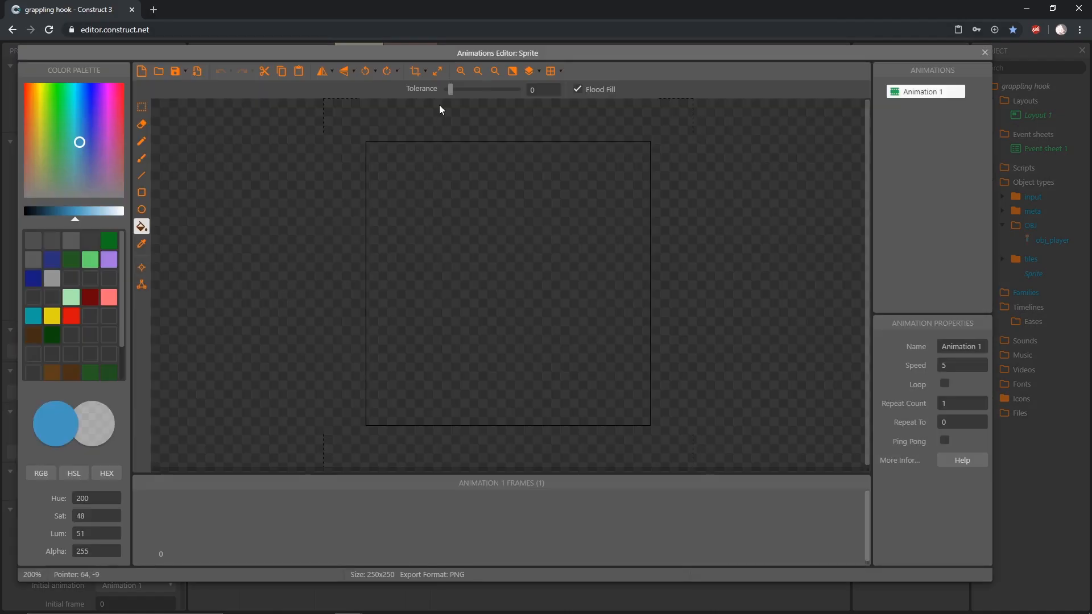
Step: Resize the sprite's image canvas to 5 x 5 pixels
click(439, 72)
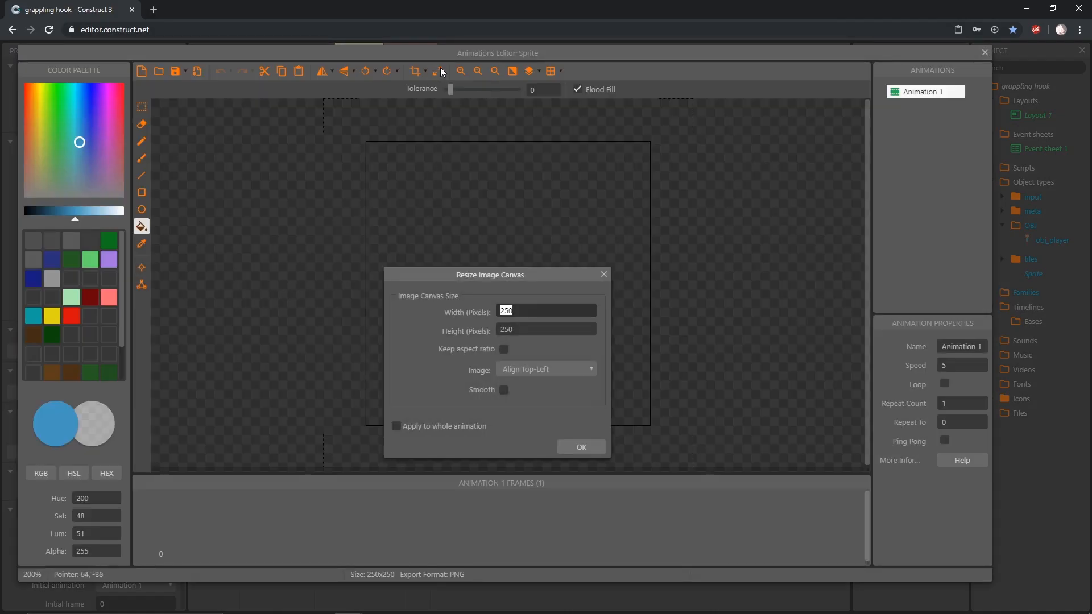
text(5)
key(Tab)
text(5)
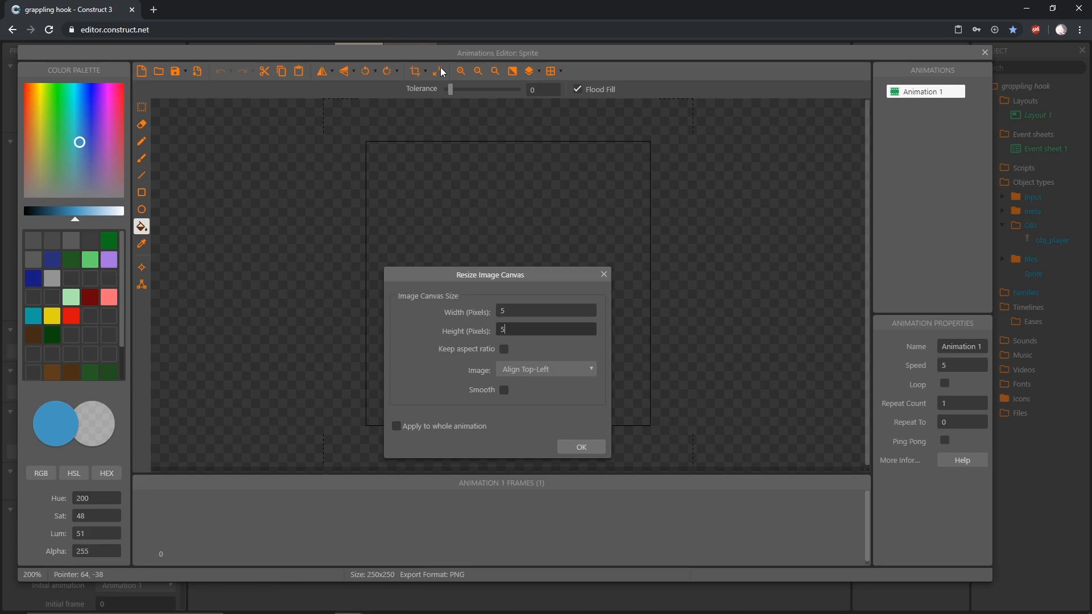
key(Return)
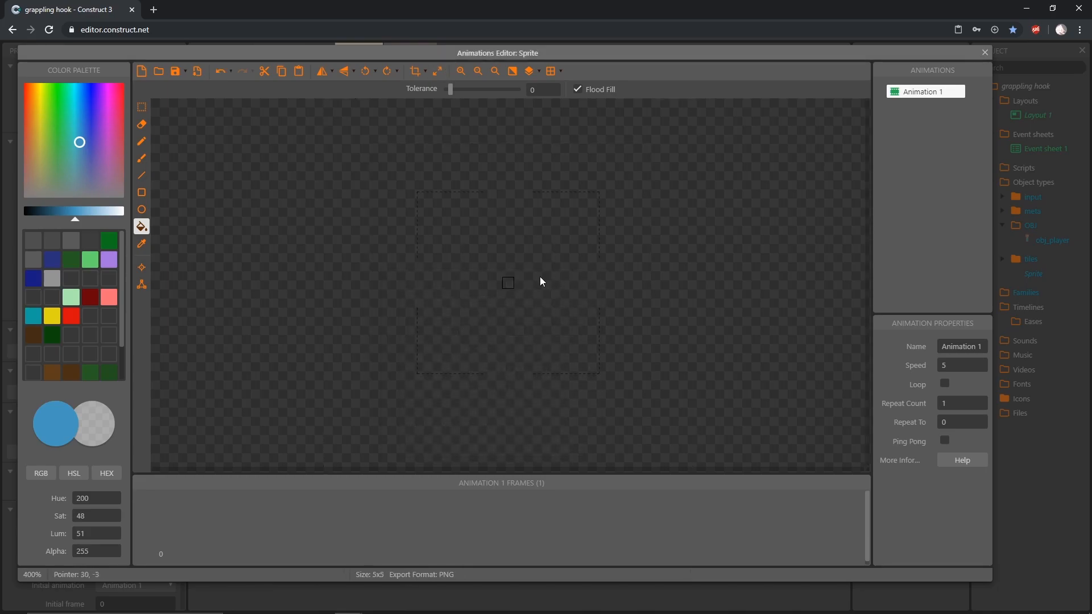
Step: Choose a neutral grey drawing colour with hue 0, saturation 0 and luminosity 52
scroll(520, 293, up, 4)
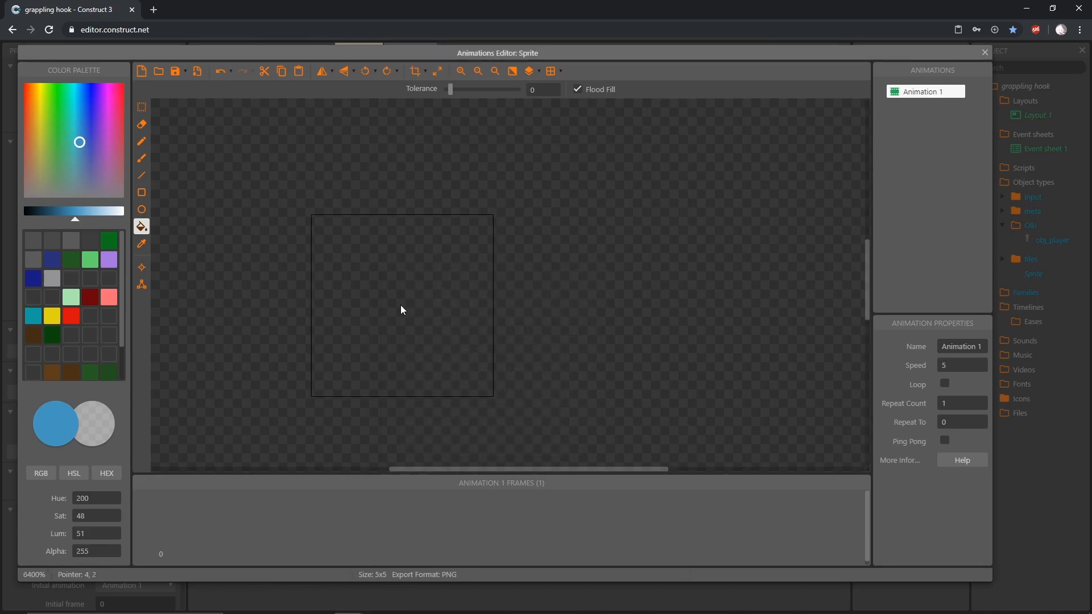
drag(41, 168, 16, 201)
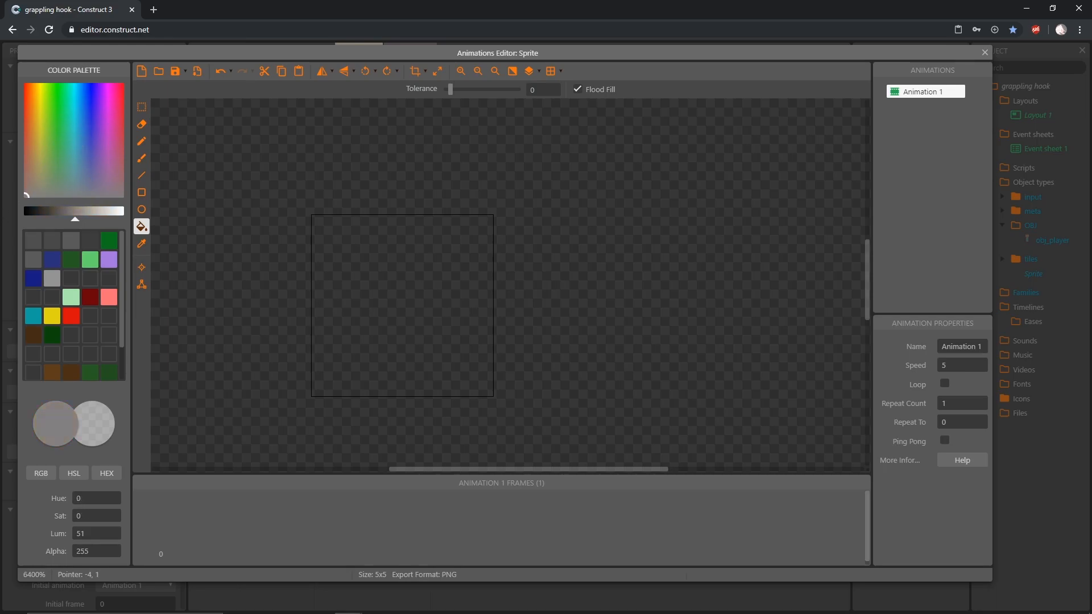
click(67, 218)
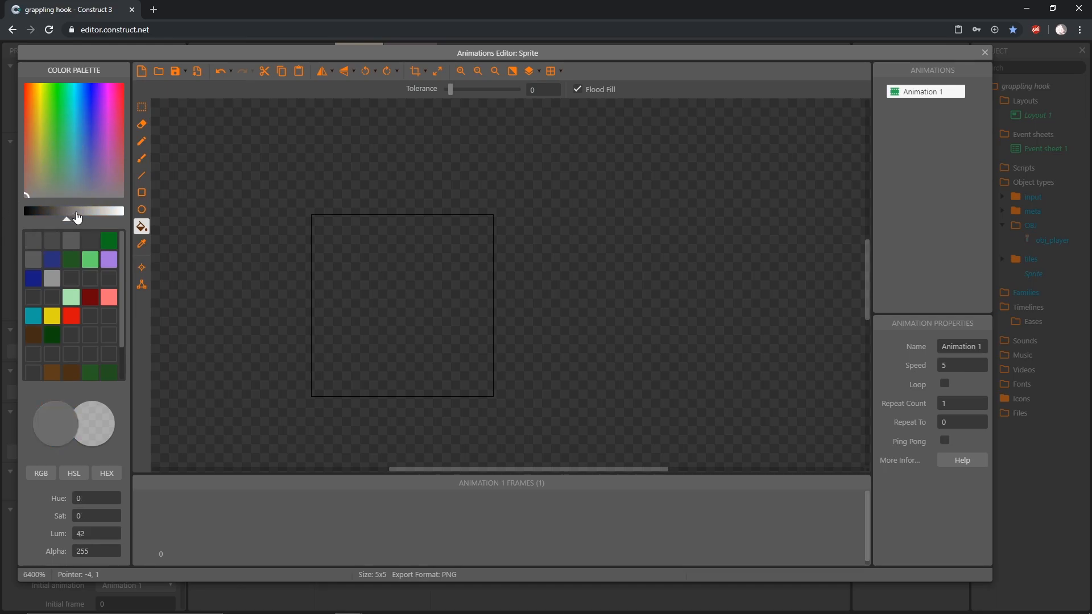
click(80, 219)
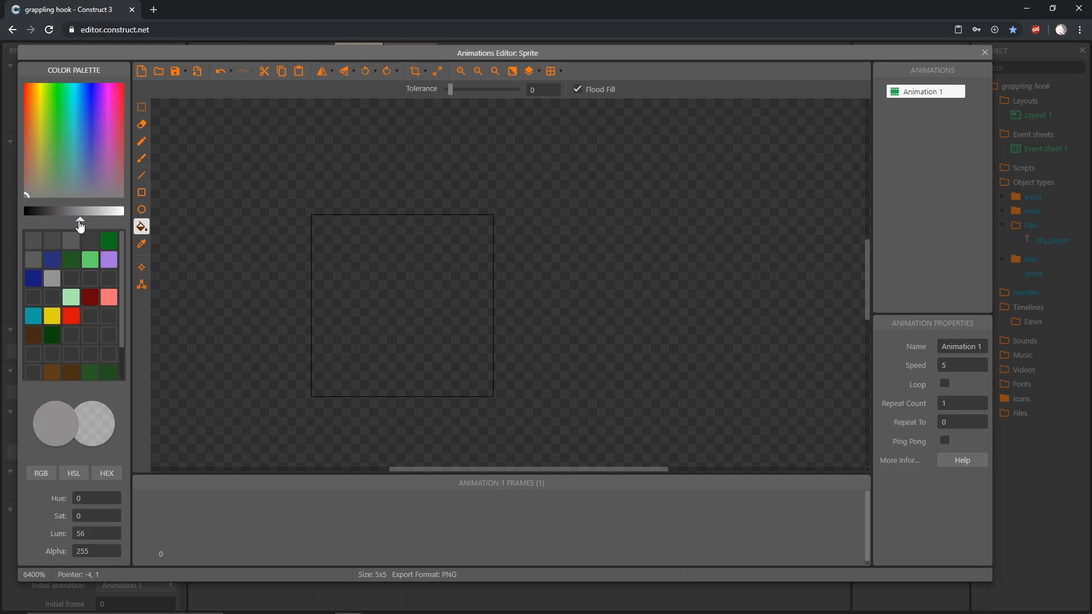
drag(79, 221, 77, 222)
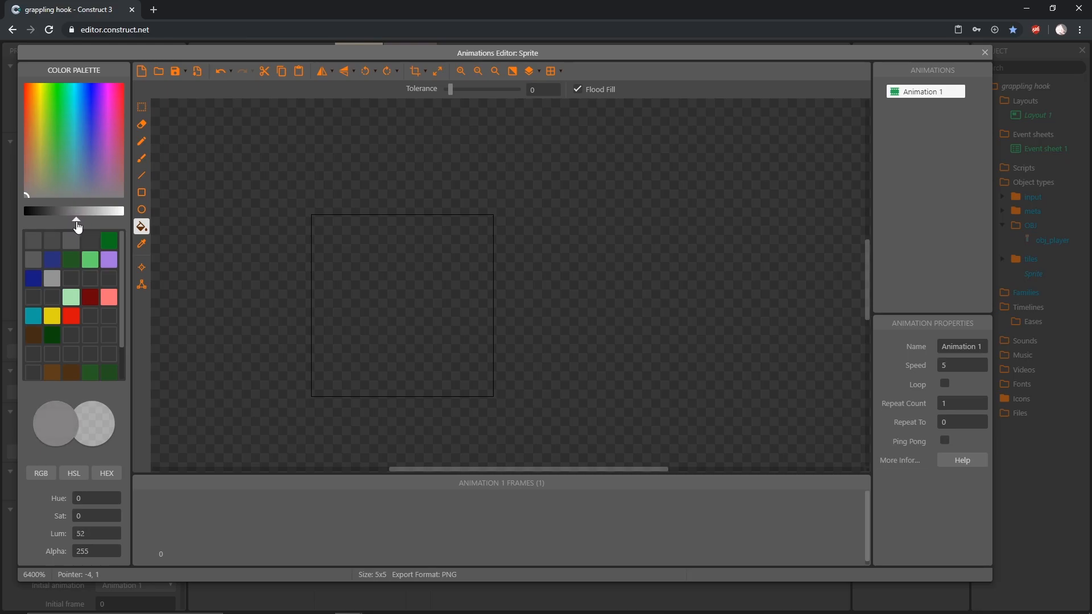
Step: Draw a grey diamond filling the 5 x 5 canvas with the one-pixel pencil, and paint its centre pixel black
click(142, 141)
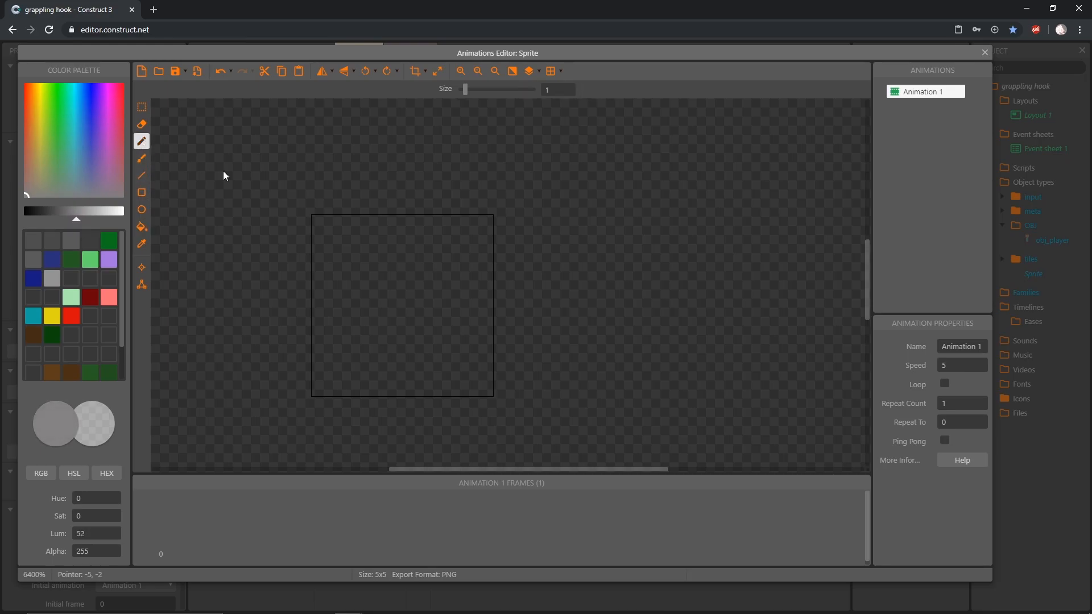
click(408, 234)
drag(408, 234, 410, 388)
mouse_move(363, 305)
mouse_down()
mouse_move(333, 314)
mouse_move(468, 309)
mouse_up()
middle_drag(198, 340, 275, 317)
click(443, 310)
click(450, 261)
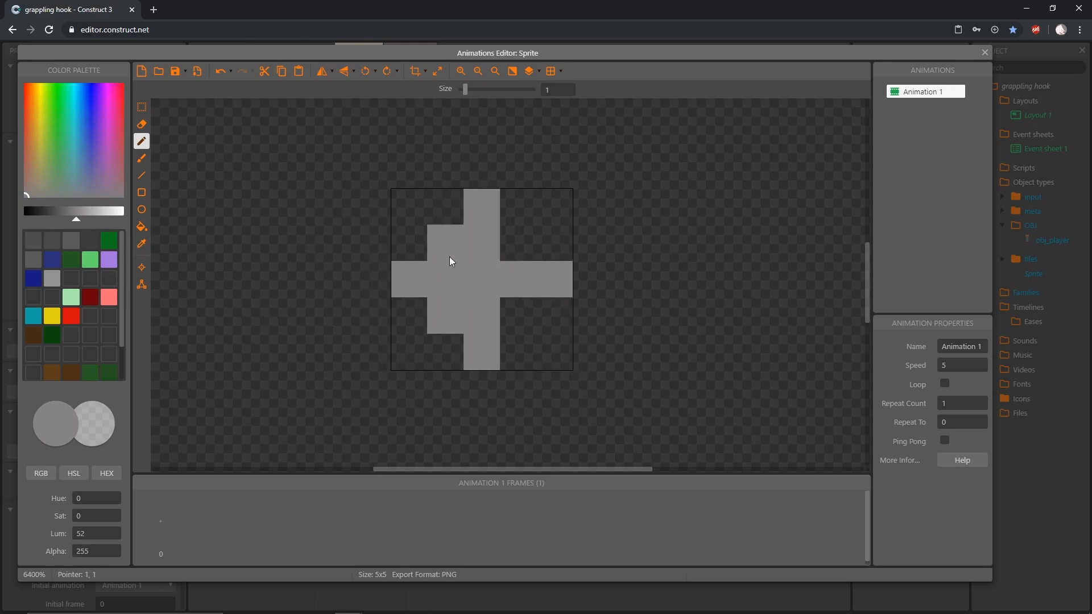
click(511, 254)
click(526, 314)
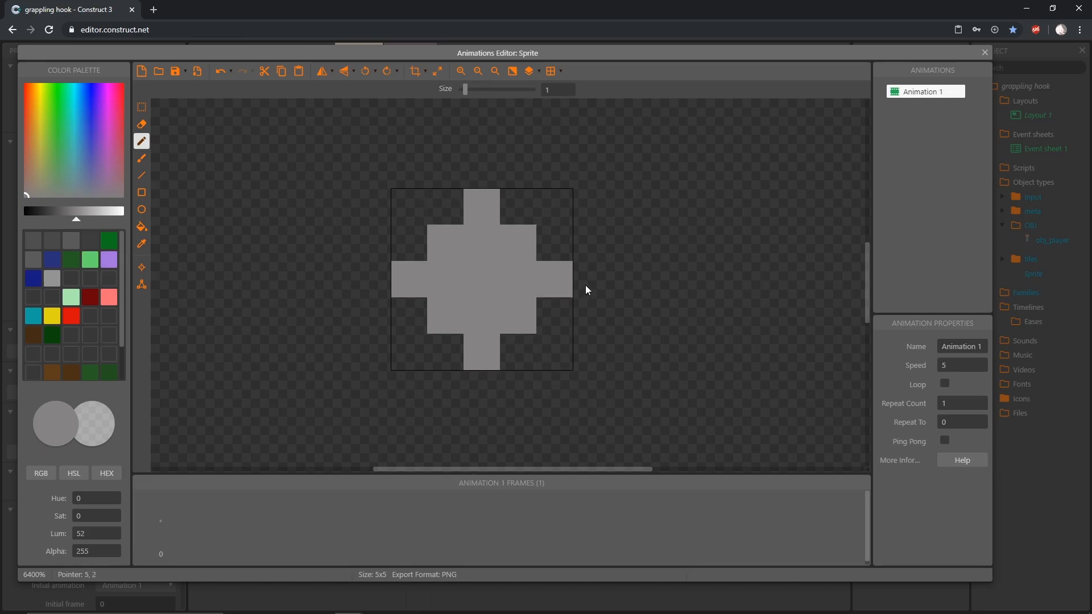
drag(75, 220, 25, 219)
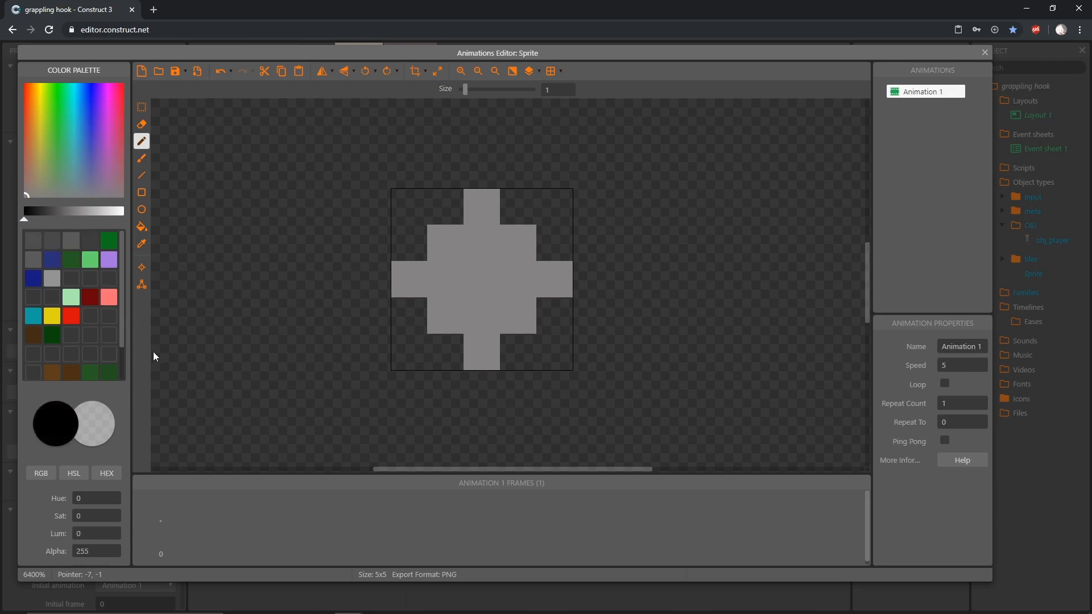
click(487, 292)
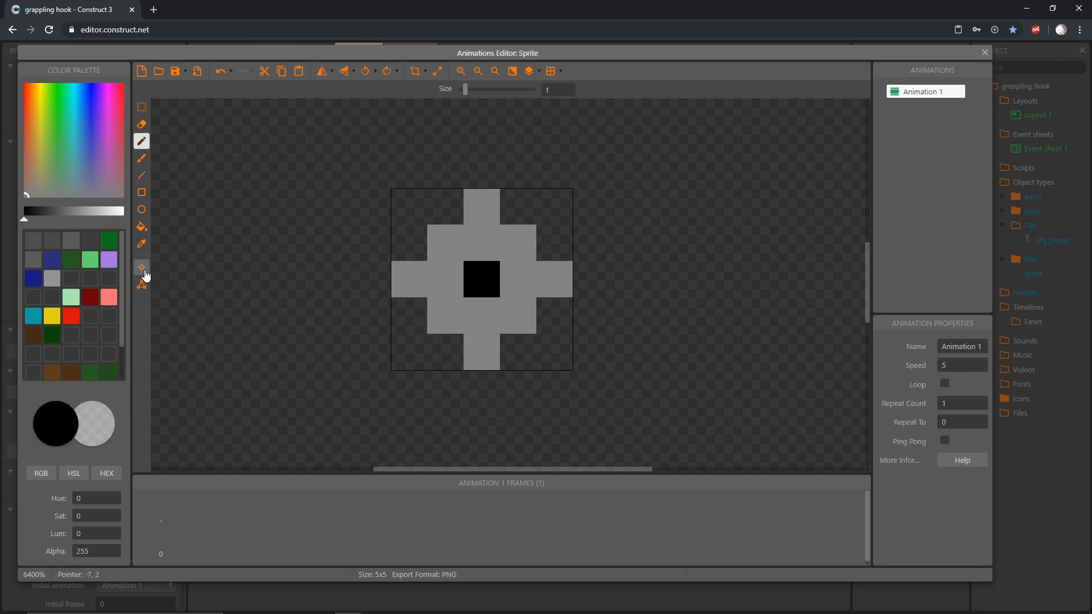
Step: Set the sprite's origin to the middle of the image and close the animations editor
click(142, 268)
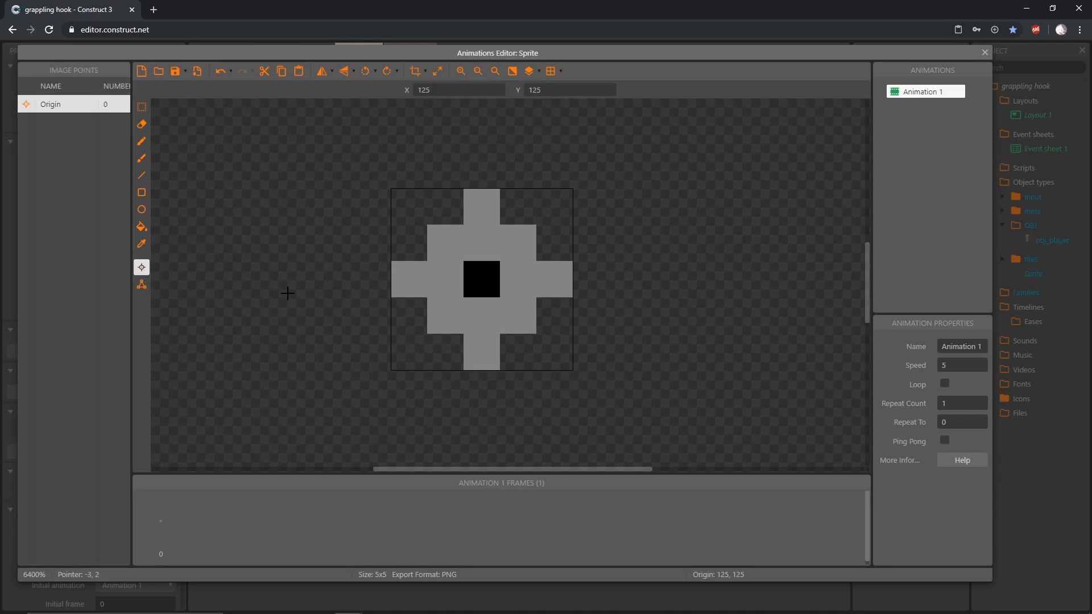
key(KP_5)
right_click(68, 106)
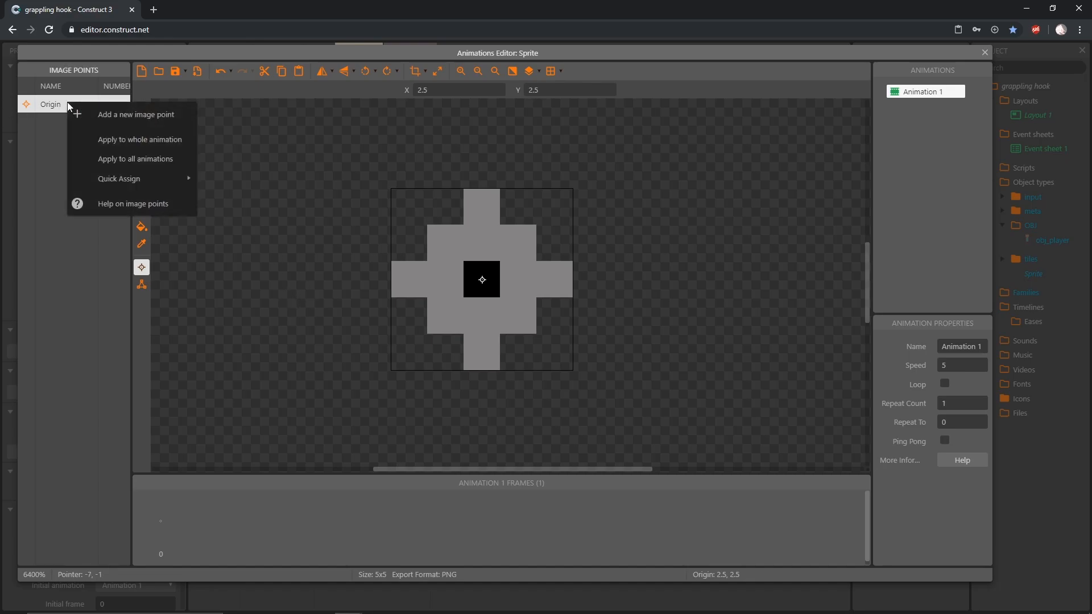
mouse_move(150, 183)
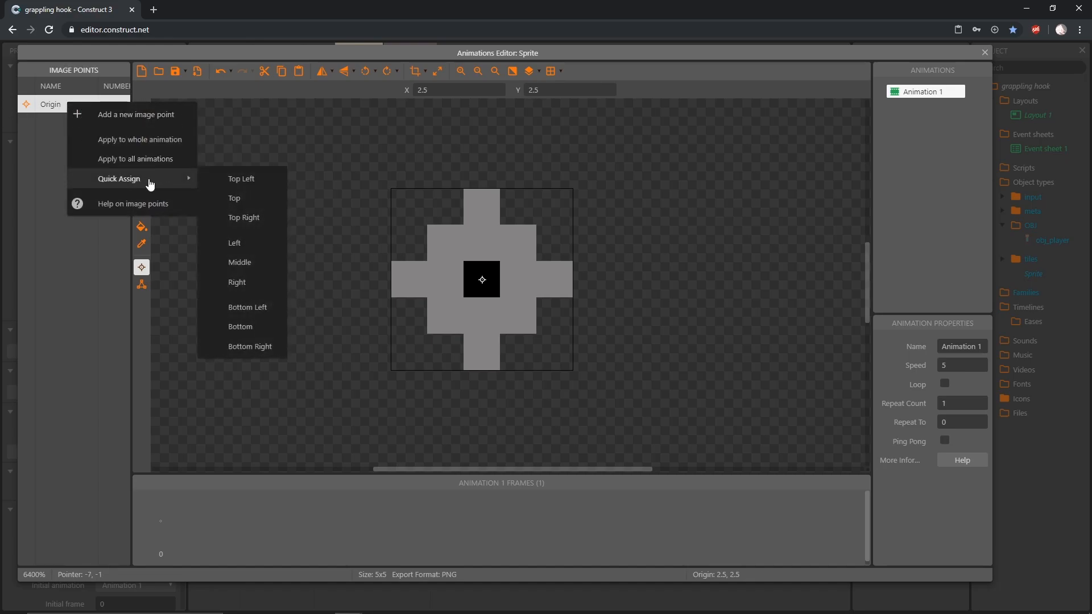
click(240, 262)
click(985, 52)
Step: Rename the new sprite as obj_grapTarget and delete its instance from the layout
click(133, 85)
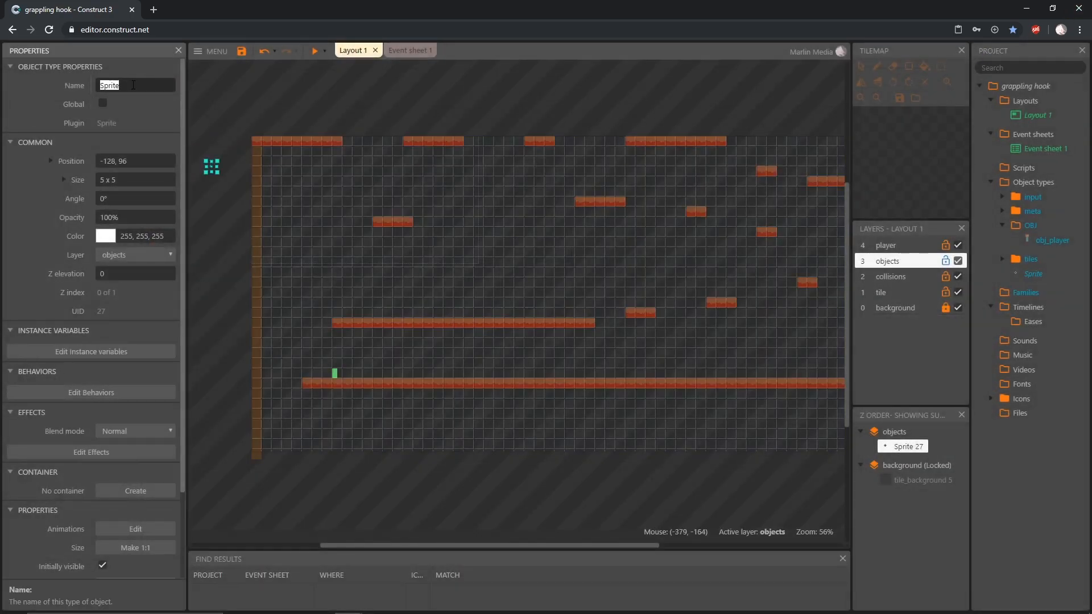
text(obj_grapTarget)
key(Return)
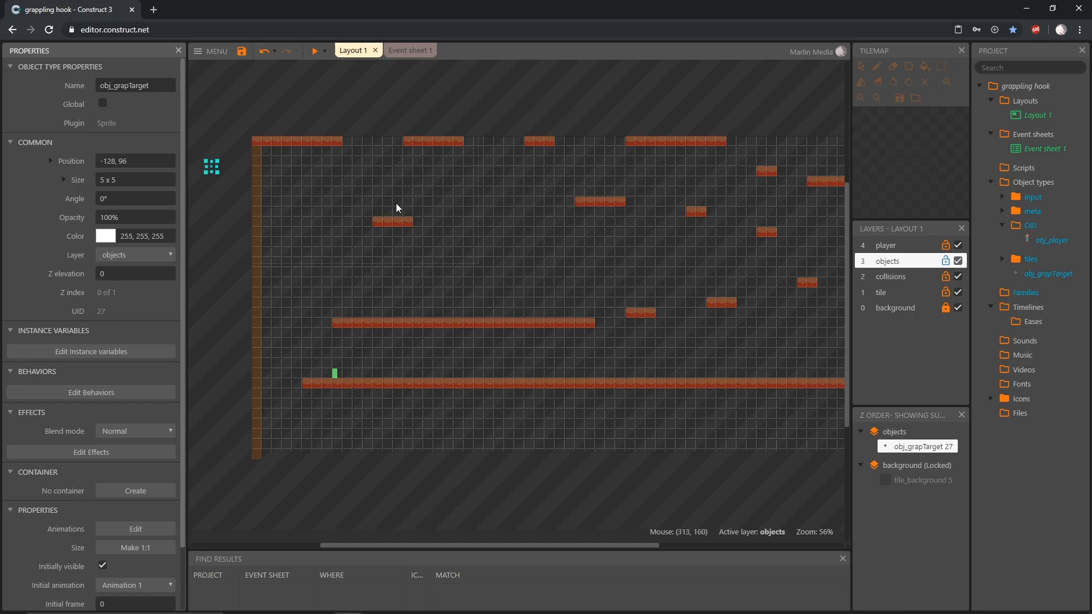
key(Delete)
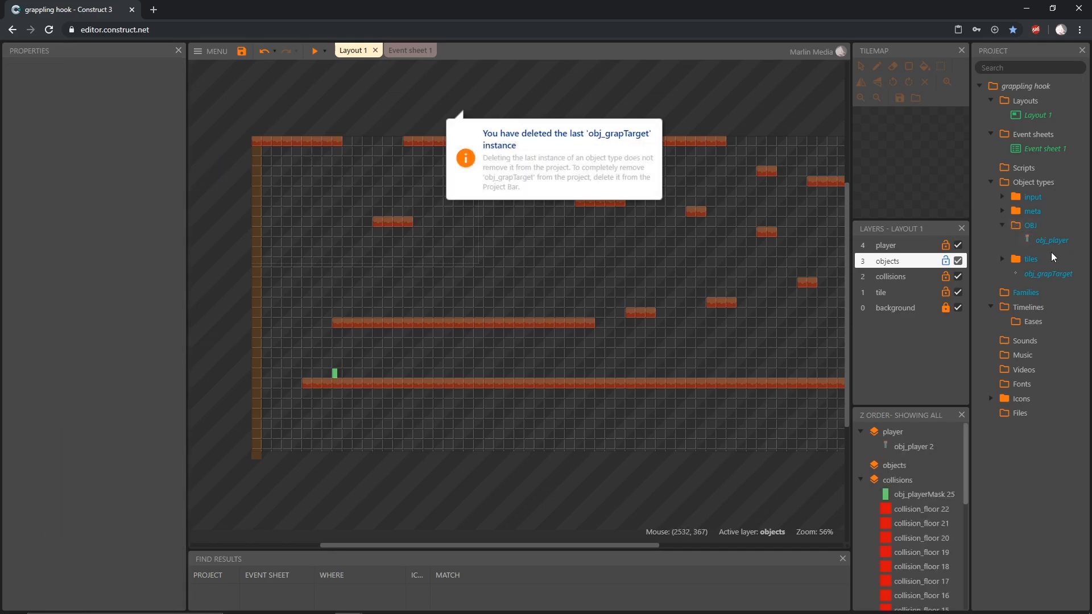
Step: Move obj_grapTarget into the OBJ folder and add the Bullet behavior to it
drag(1050, 277, 1048, 253)
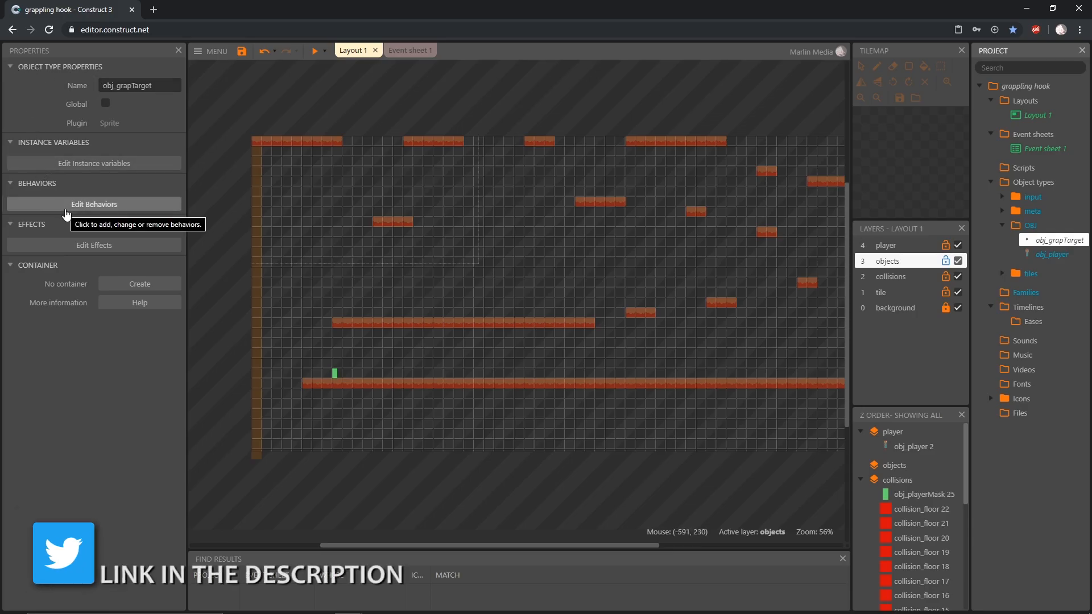
click(64, 212)
click(534, 415)
scroll(509, 372, down, 3)
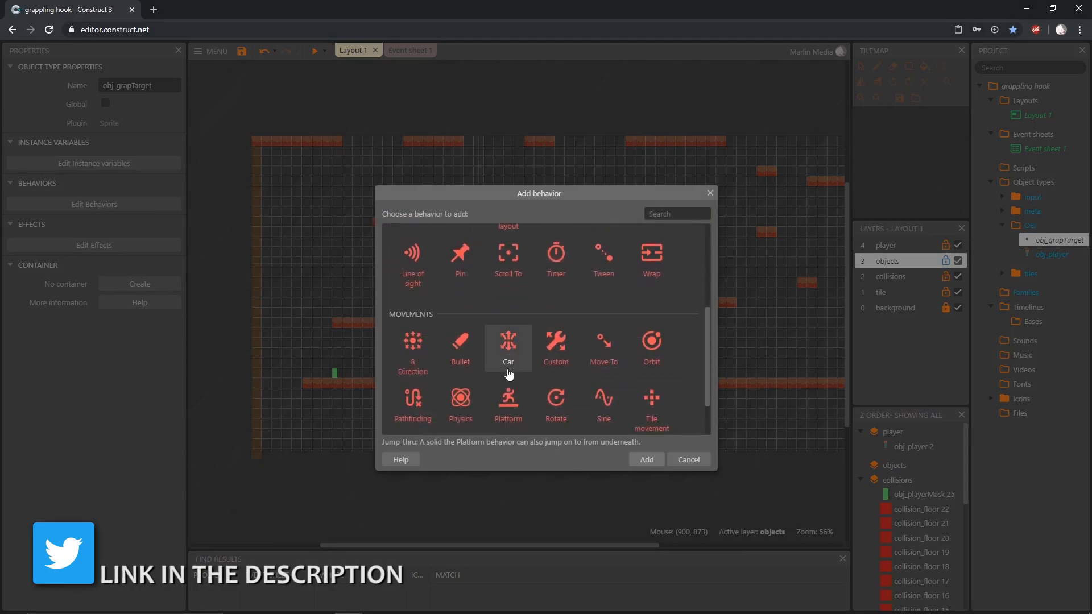
click(461, 357)
click(652, 460)
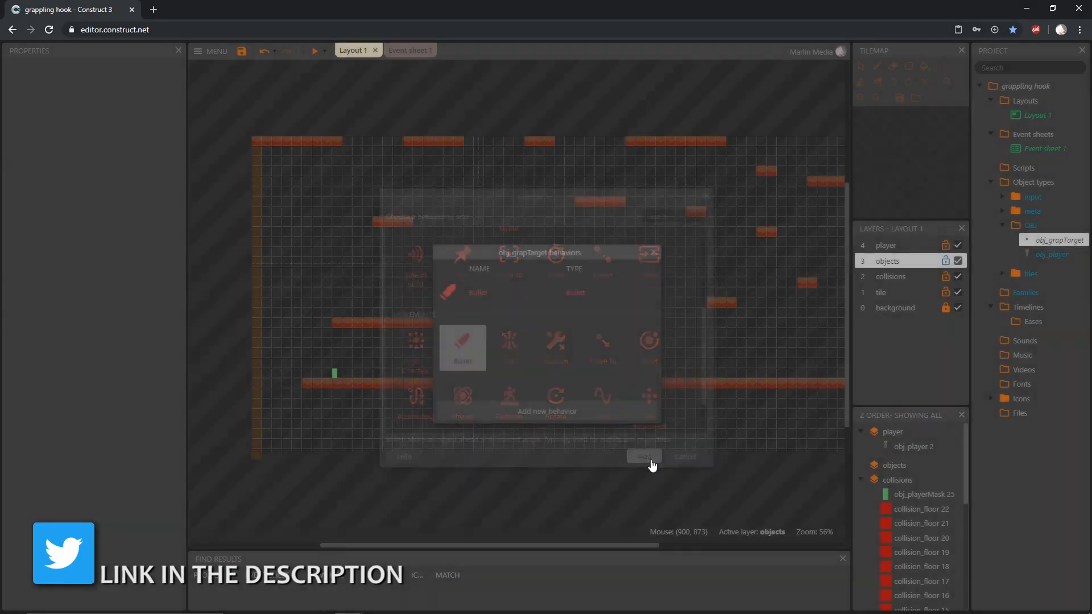
click(653, 253)
click(1030, 241)
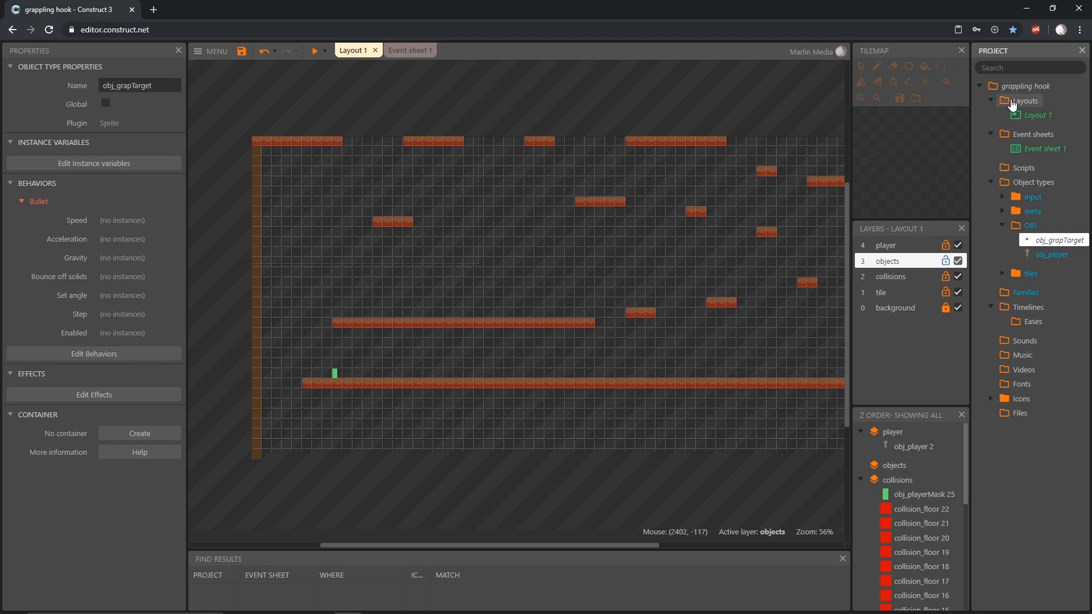
Step: Add a layout named META with its own event sheet, and place an obj_grapTarget instance in it
right_click(1012, 102)
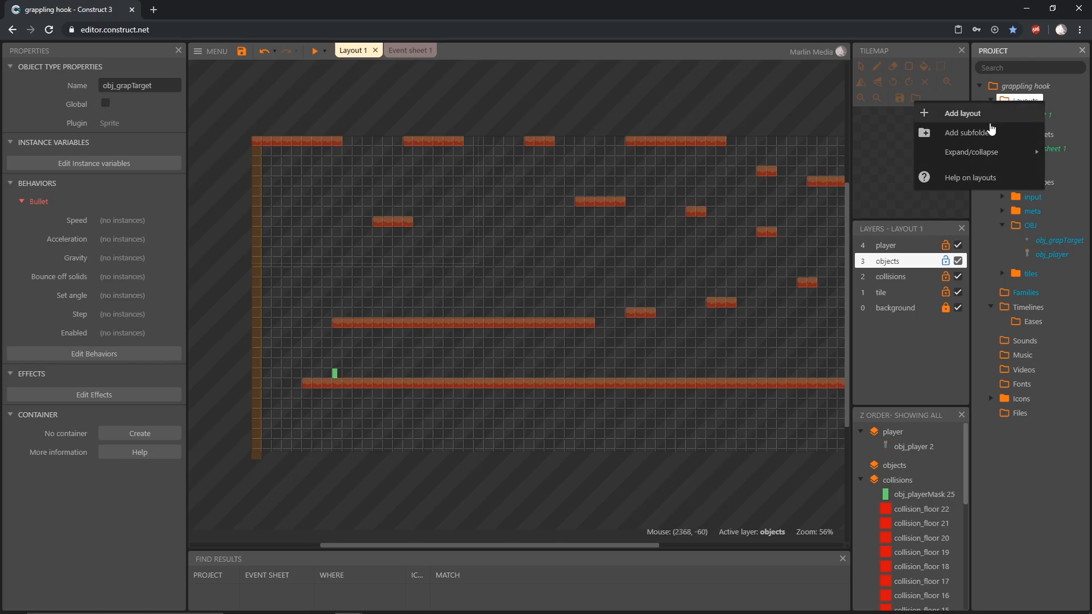
click(962, 114)
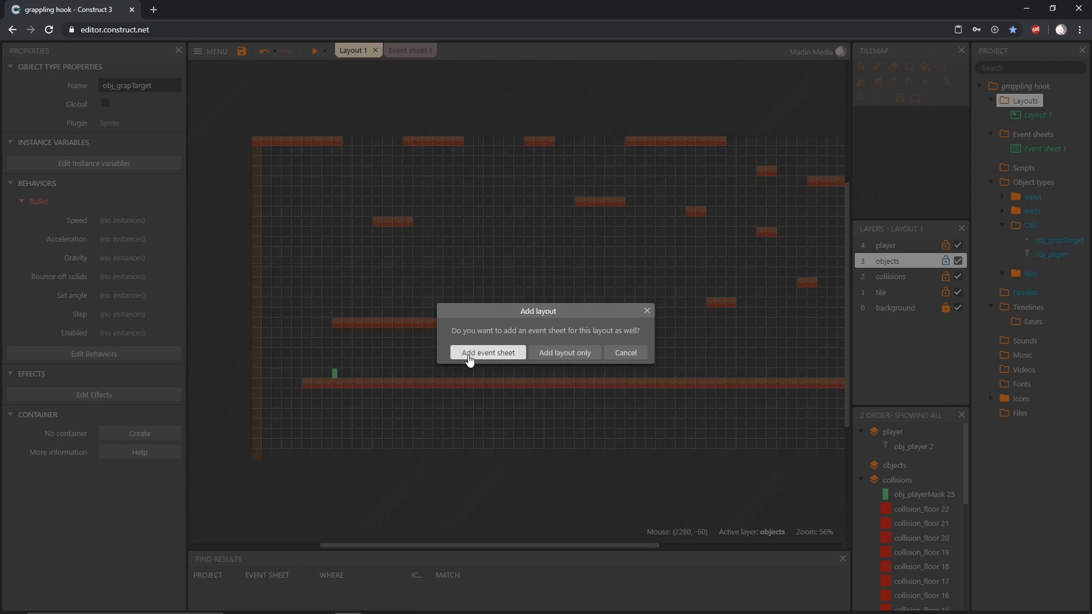
click(469, 361)
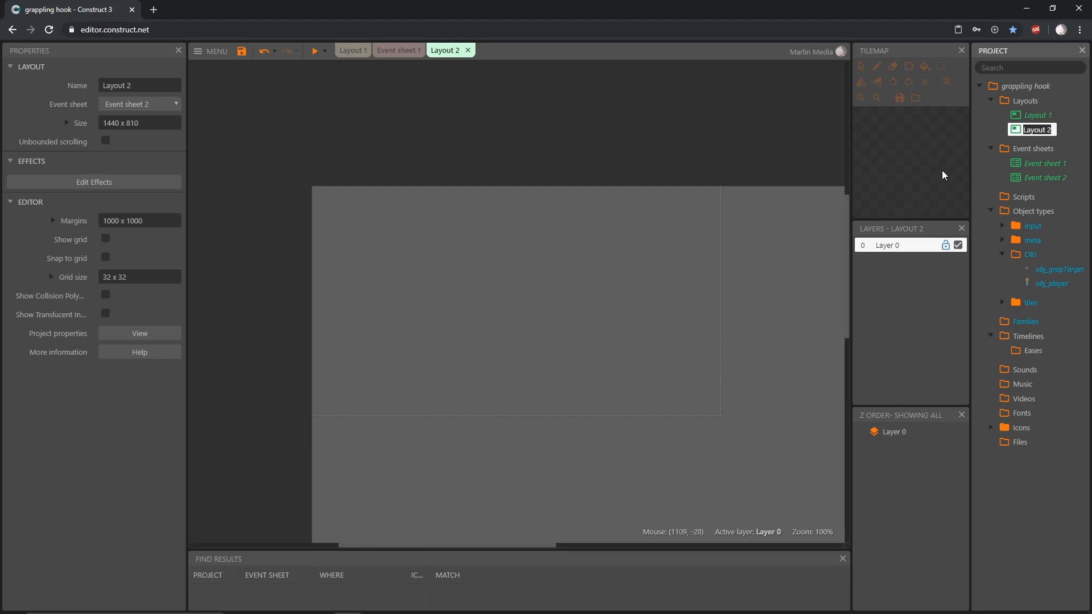
text(META)
key(Return)
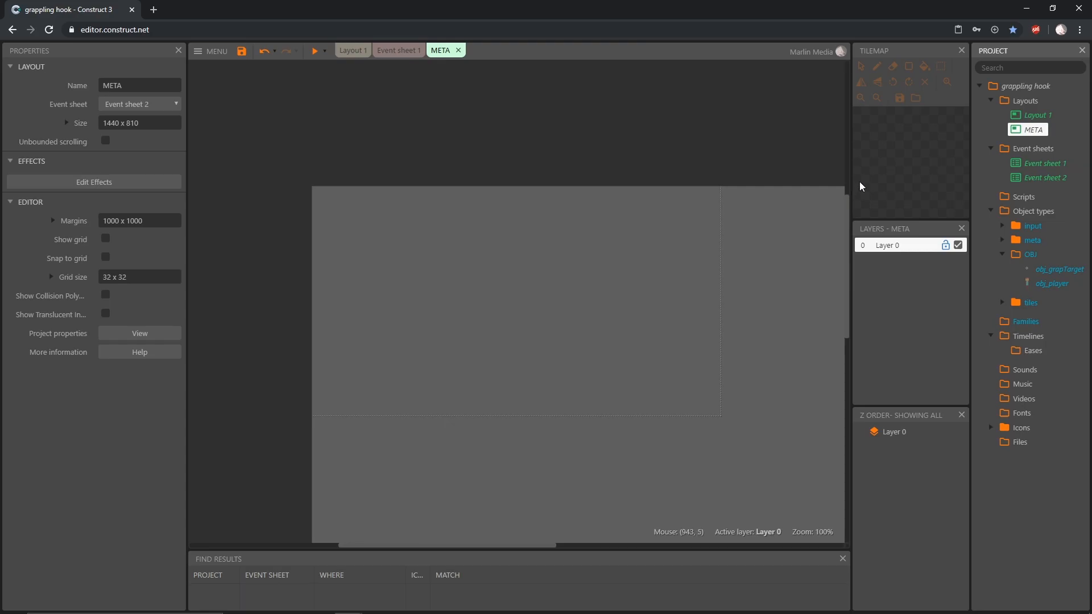
drag(1056, 276, 414, 275)
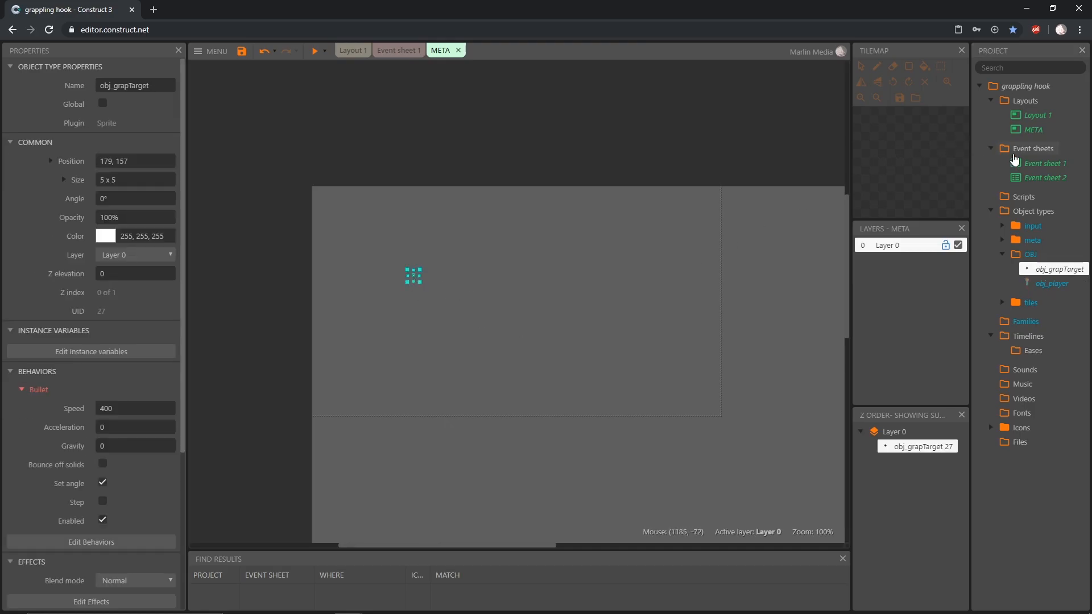
Step: Rename Event sheet 2 to meta and select the META layout to check its properties
click(1039, 178)
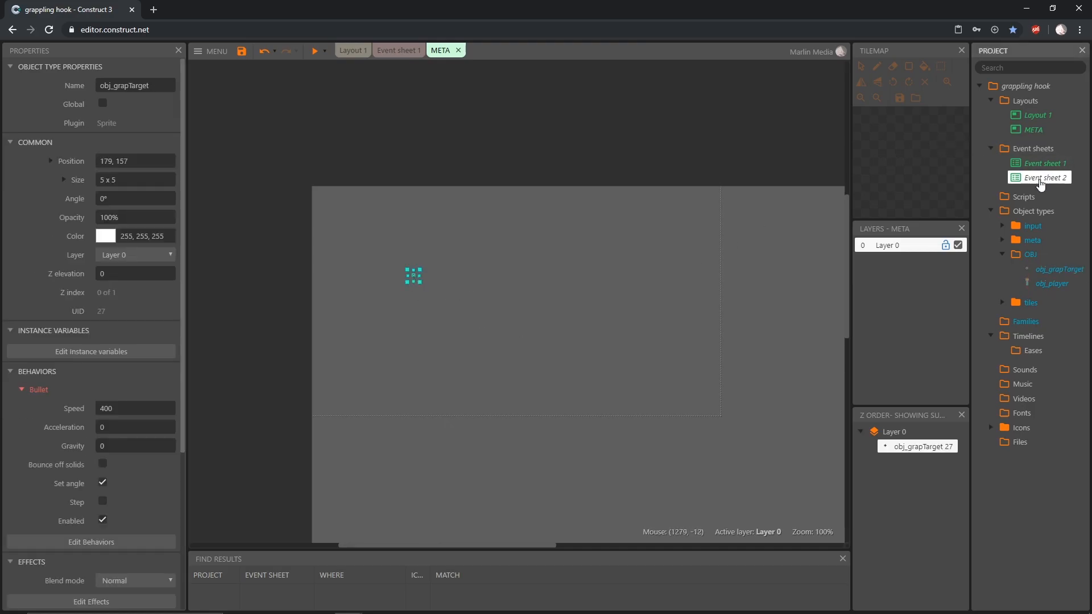
click(1040, 178)
text(meta)
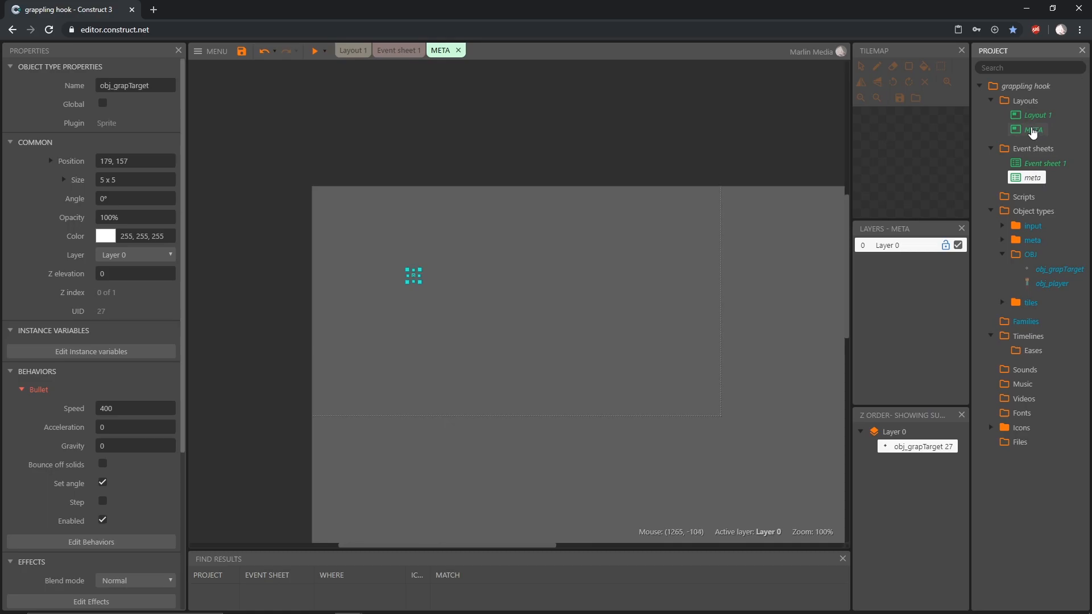
click(1039, 134)
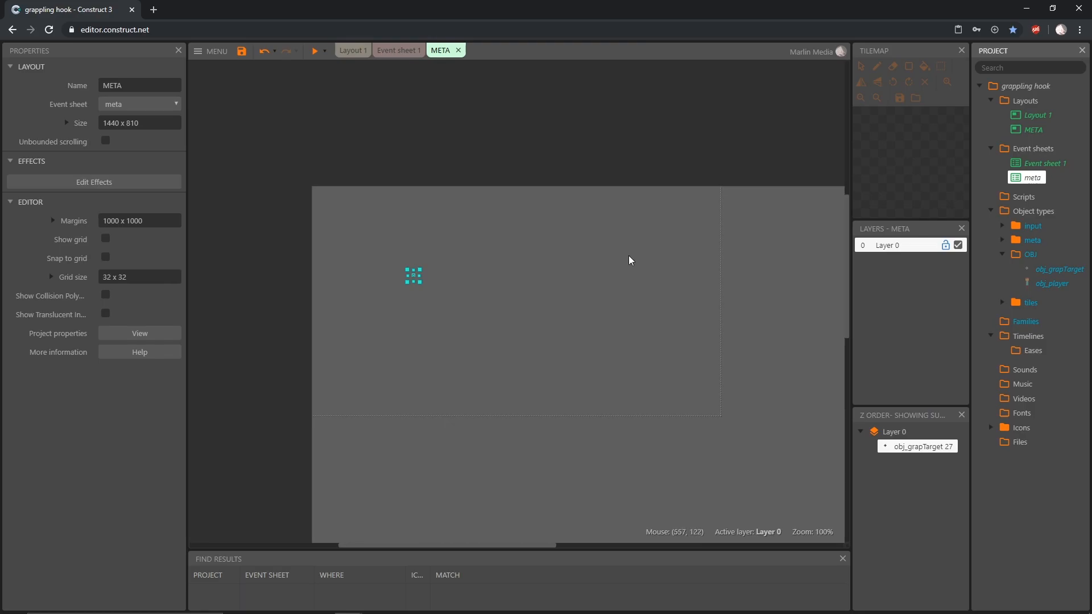
Step: In the meta event sheet, add an event with the System condition On start of layout
double_click(1017, 180)
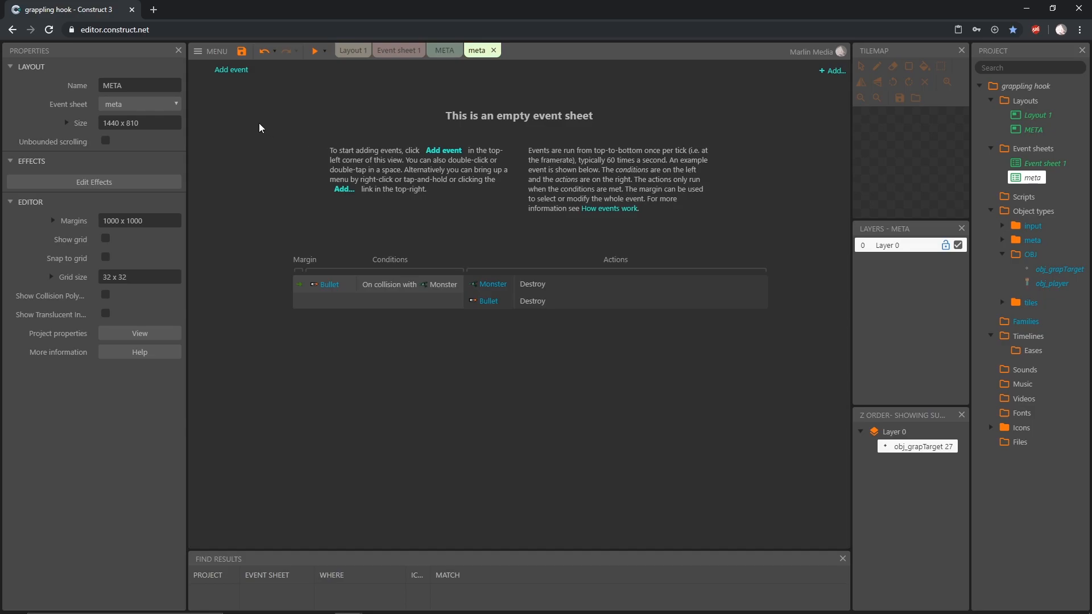
click(231, 69)
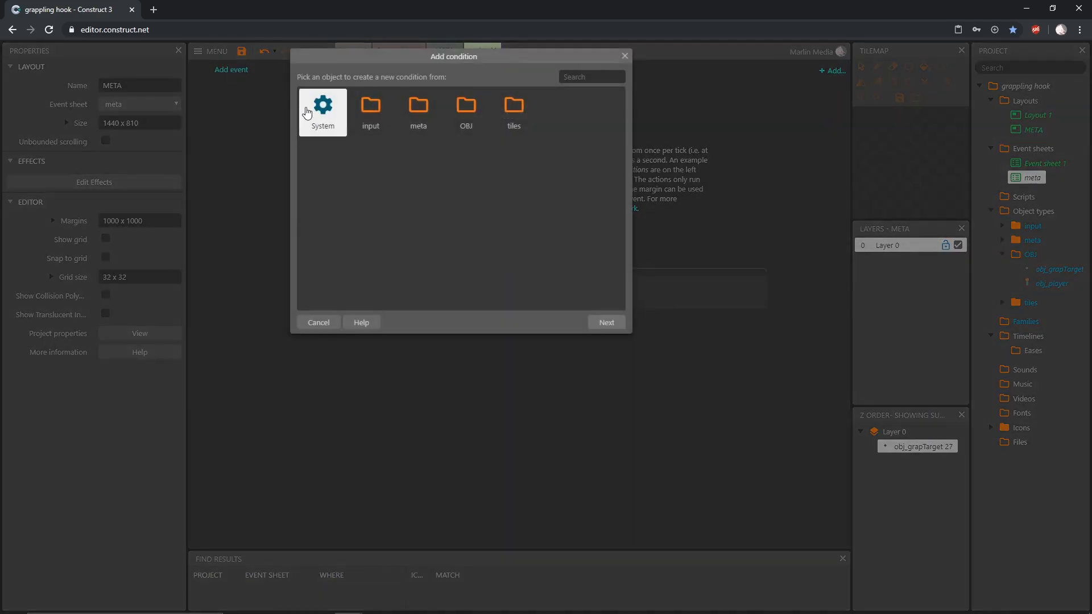
double_click(328, 114)
text(start)
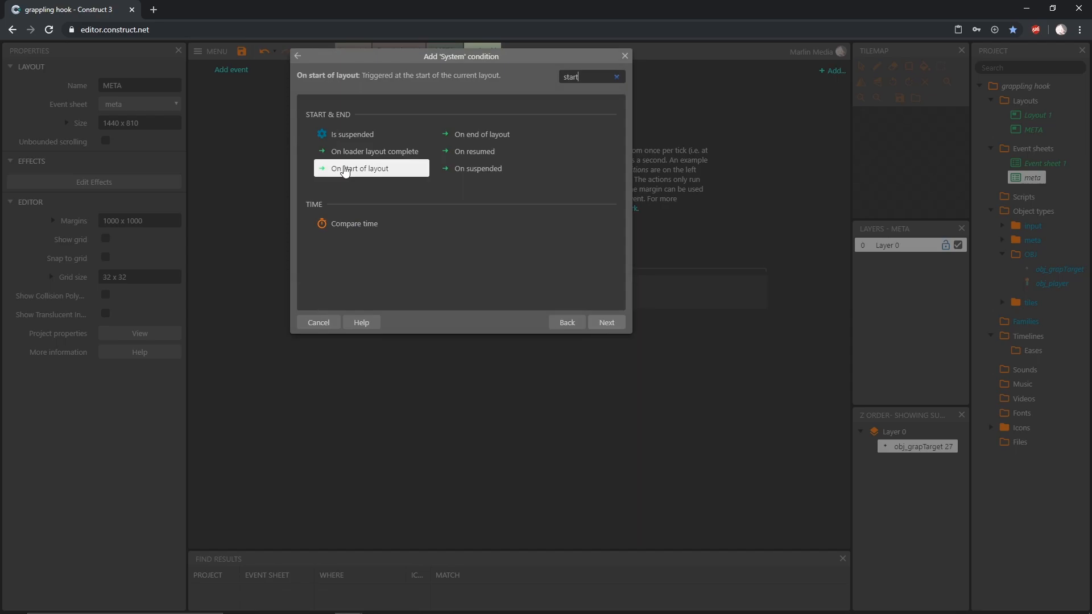
double_click(344, 170)
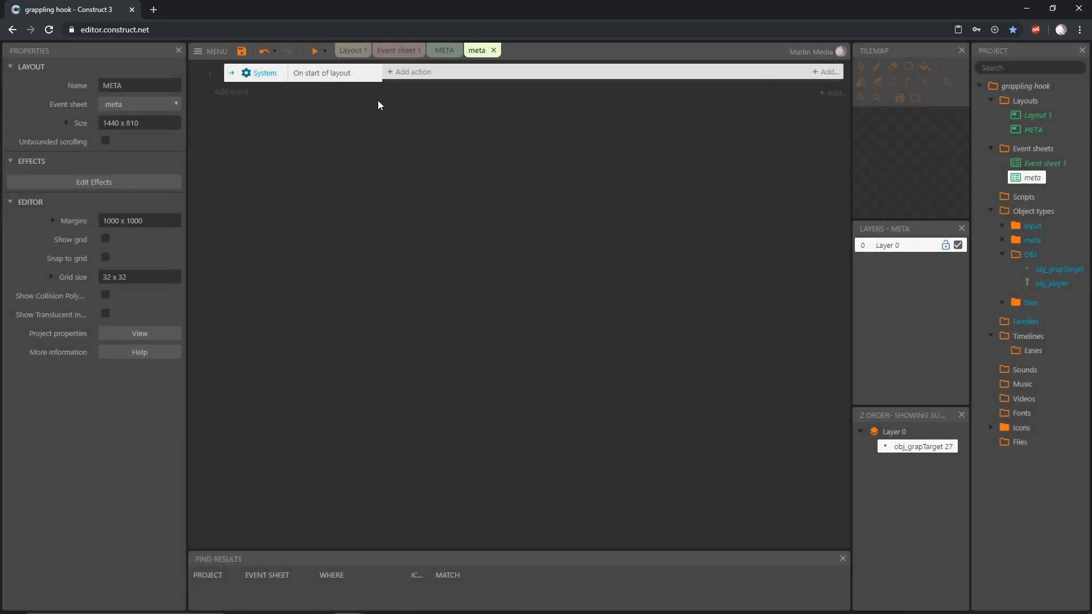
Step: Add a Destroy action for obj_grapTarget to the On start of layout event and widen the action's object-name column
click(412, 72)
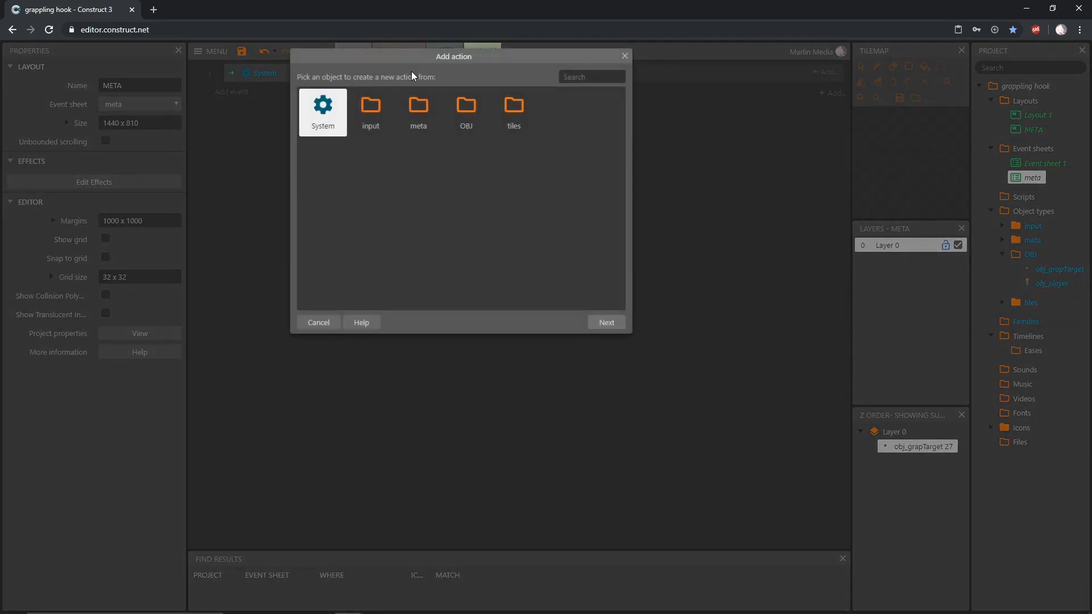
double_click(466, 111)
double_click(380, 113)
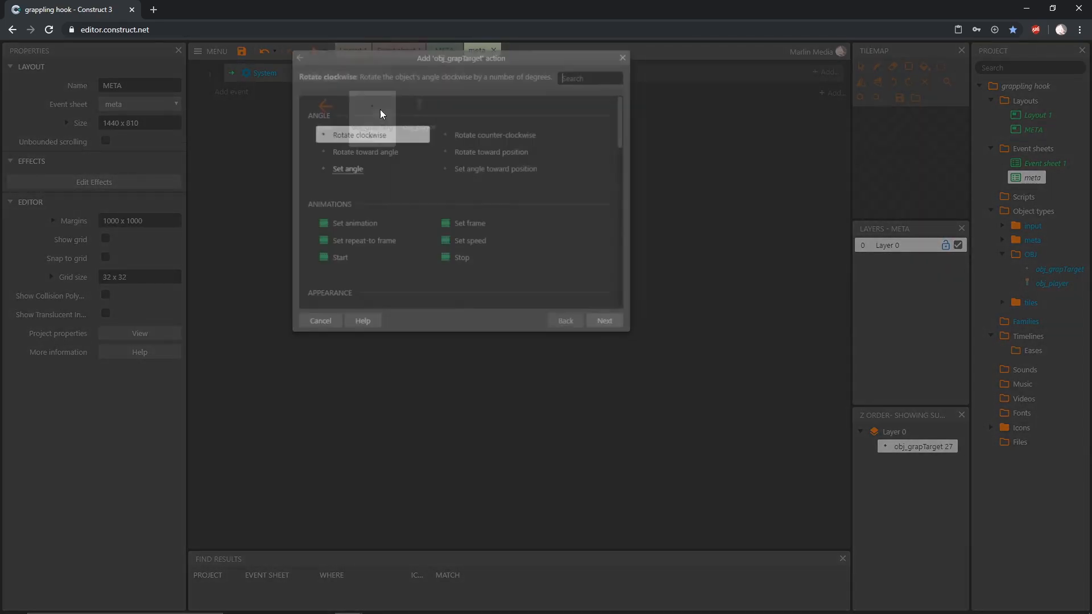
text(des)
double_click(351, 139)
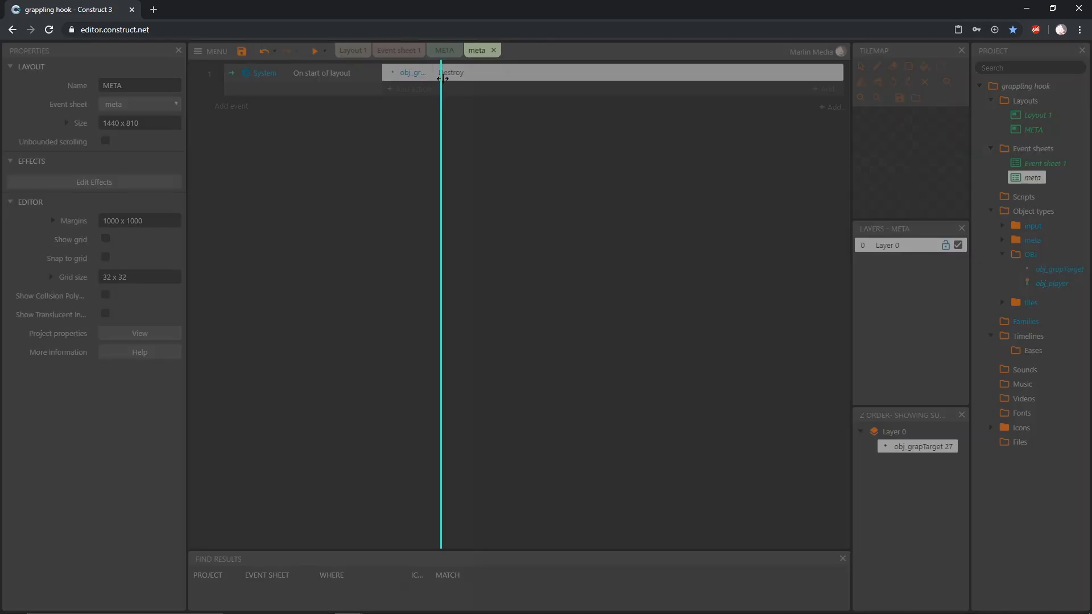
drag(442, 78, 447, 78)
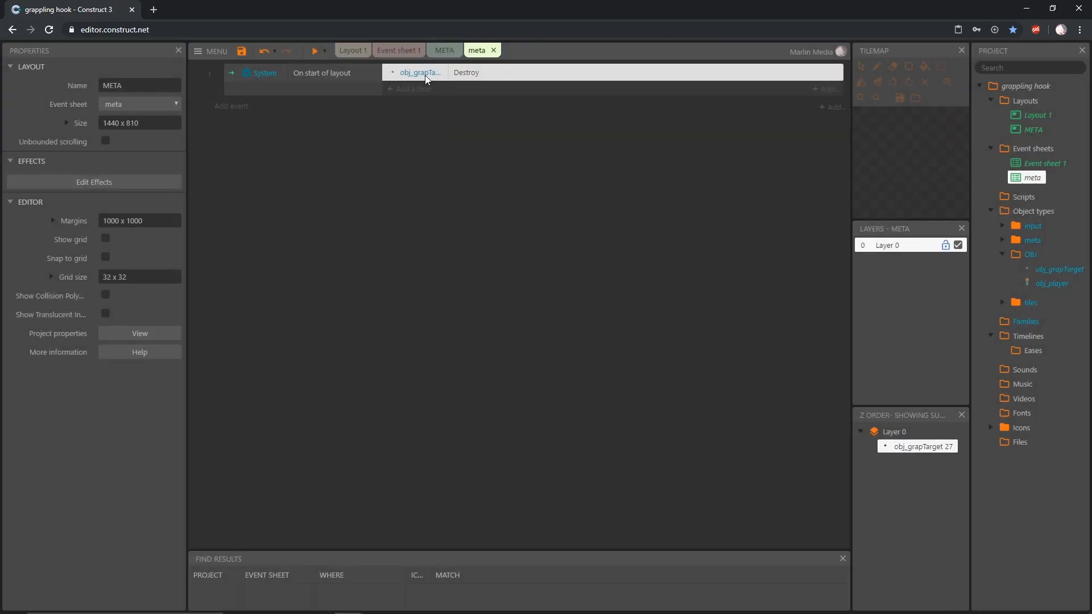
drag(449, 78, 460, 76)
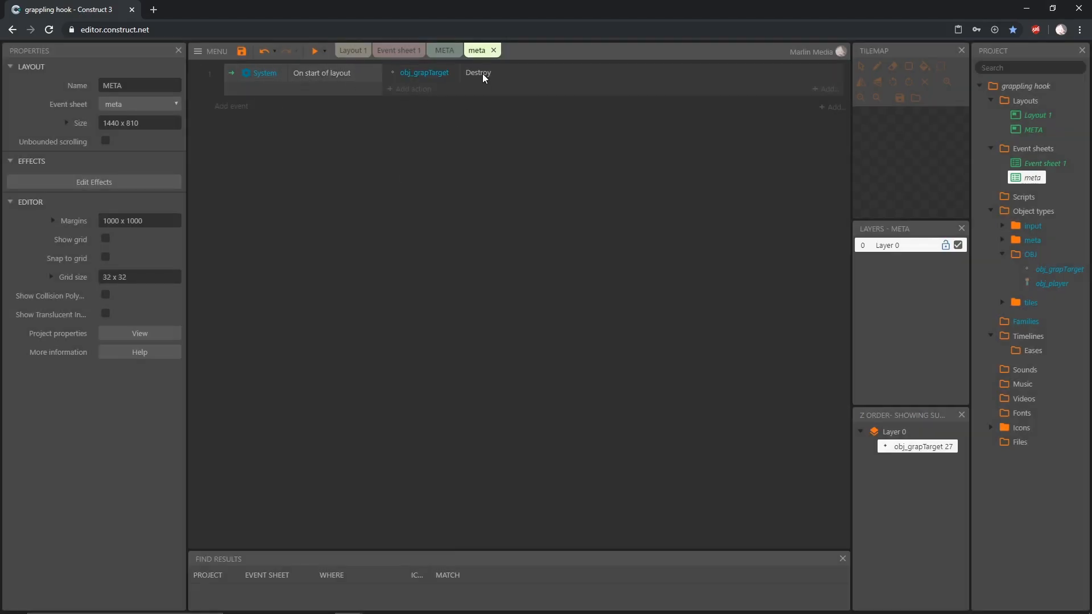
Step: In the META layout, set obj_grapTarget's Bullet speed to 800 and turn off its Set angle and Enabled options
click(444, 50)
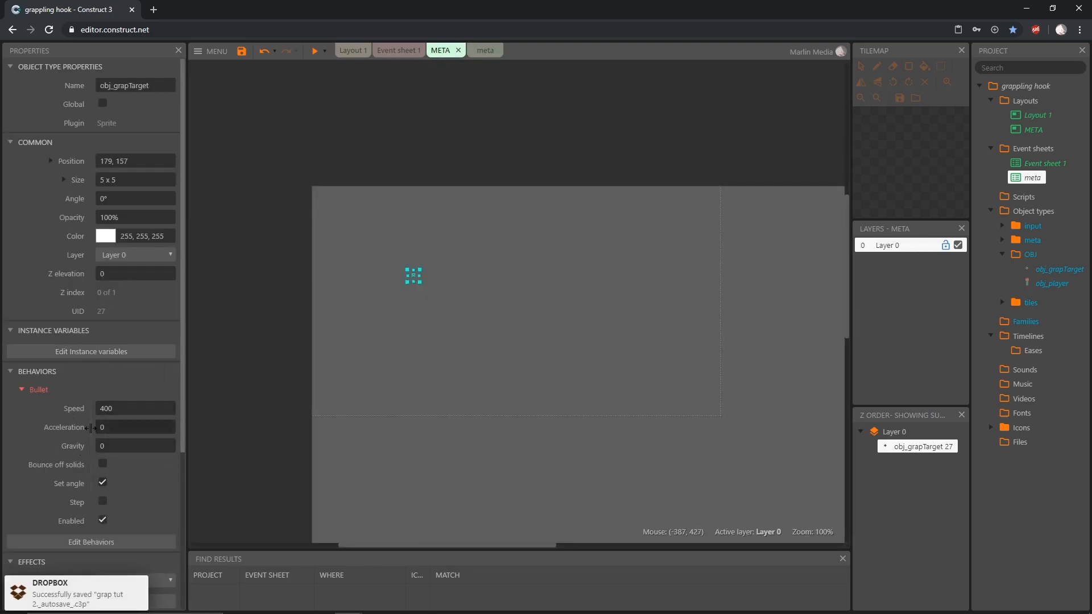
scroll(91, 427, down, 3)
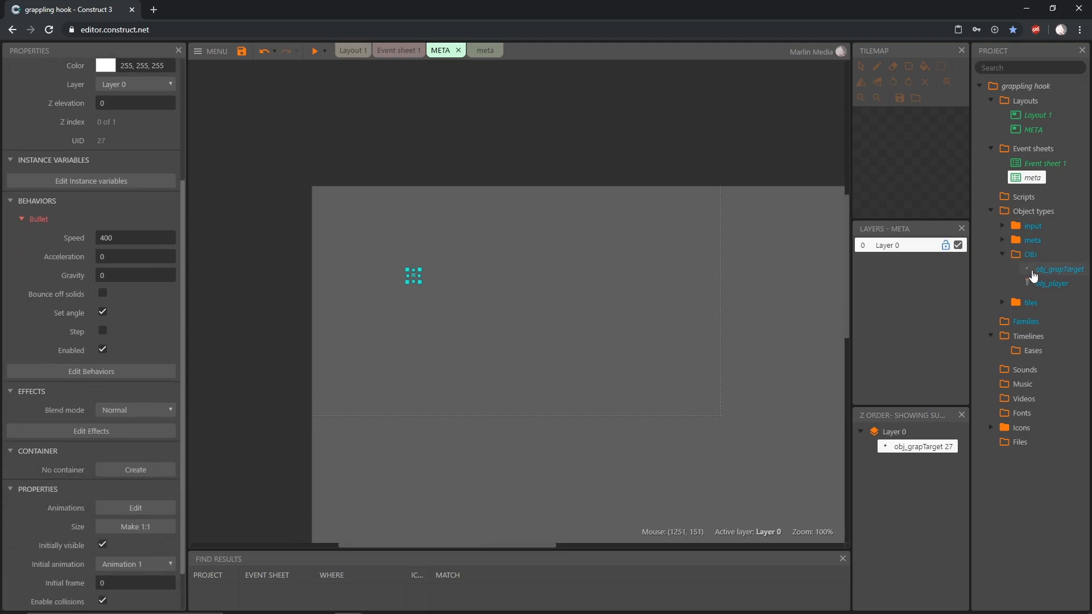
click(1032, 271)
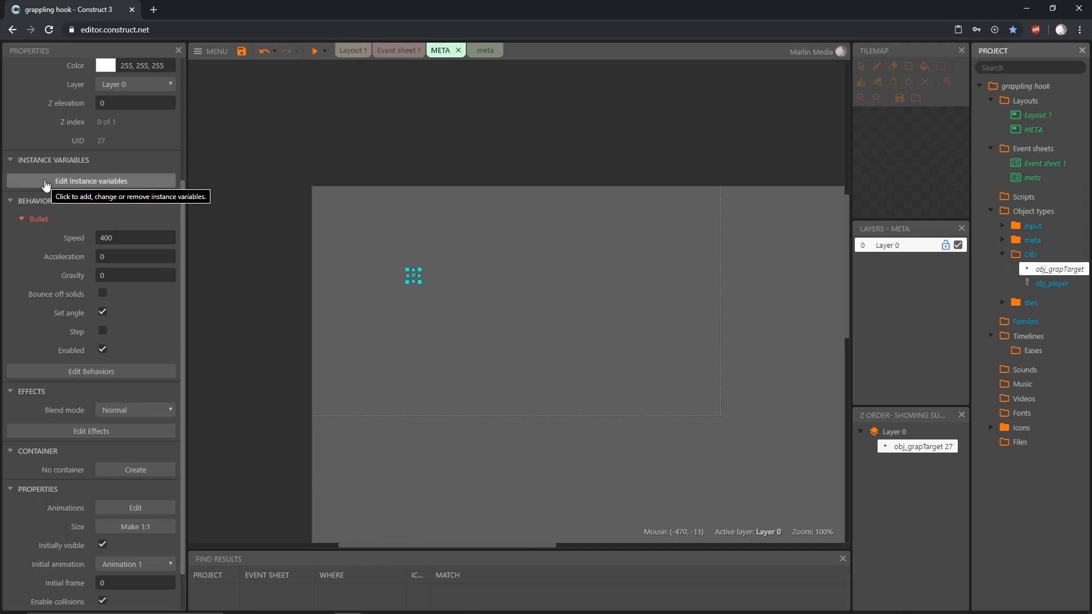
click(127, 239)
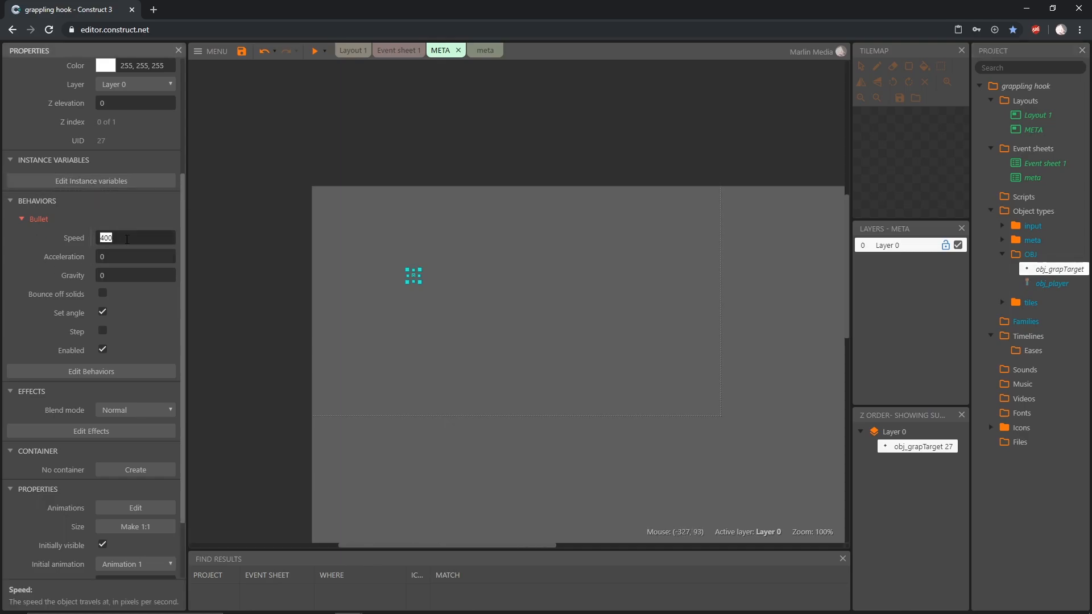
text(8)
click(103, 313)
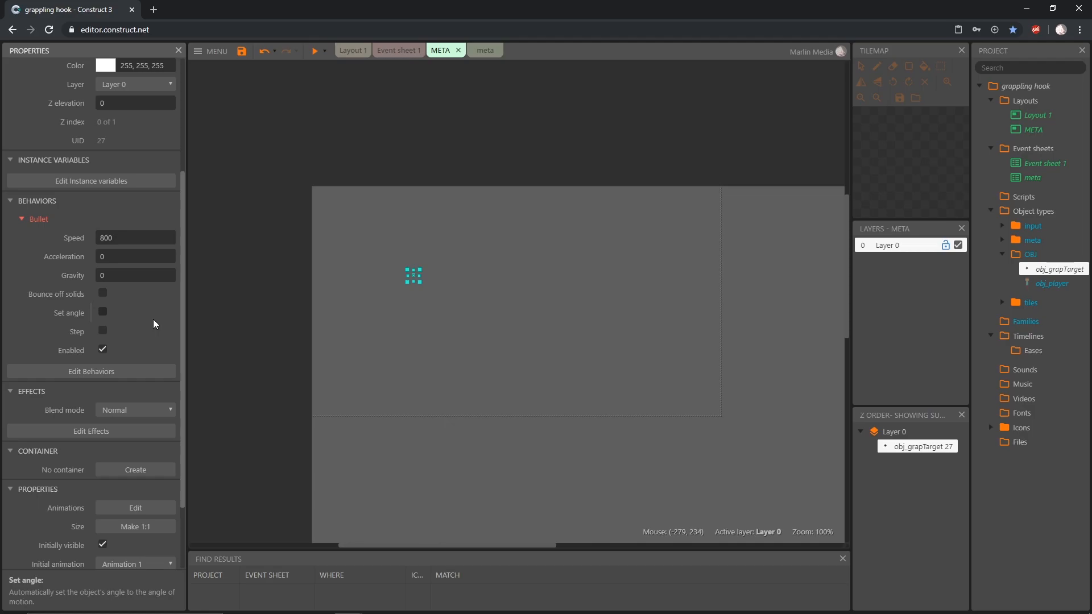
click(102, 357)
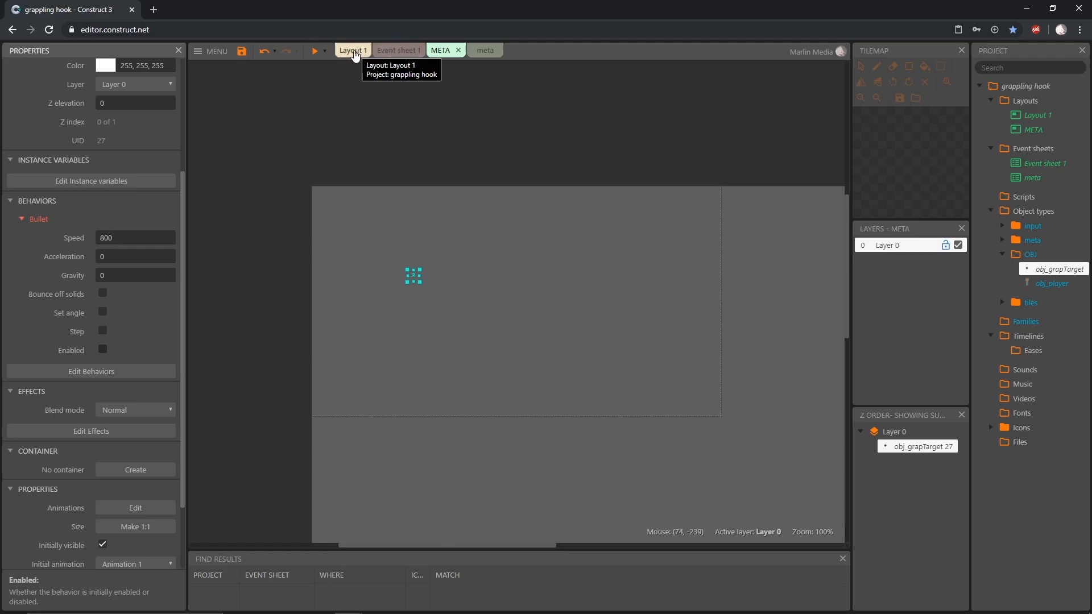
Step: In Layout 1, try obj_playerMask on the middle platform, and place it on the lowest platform at 288, 768
click(353, 51)
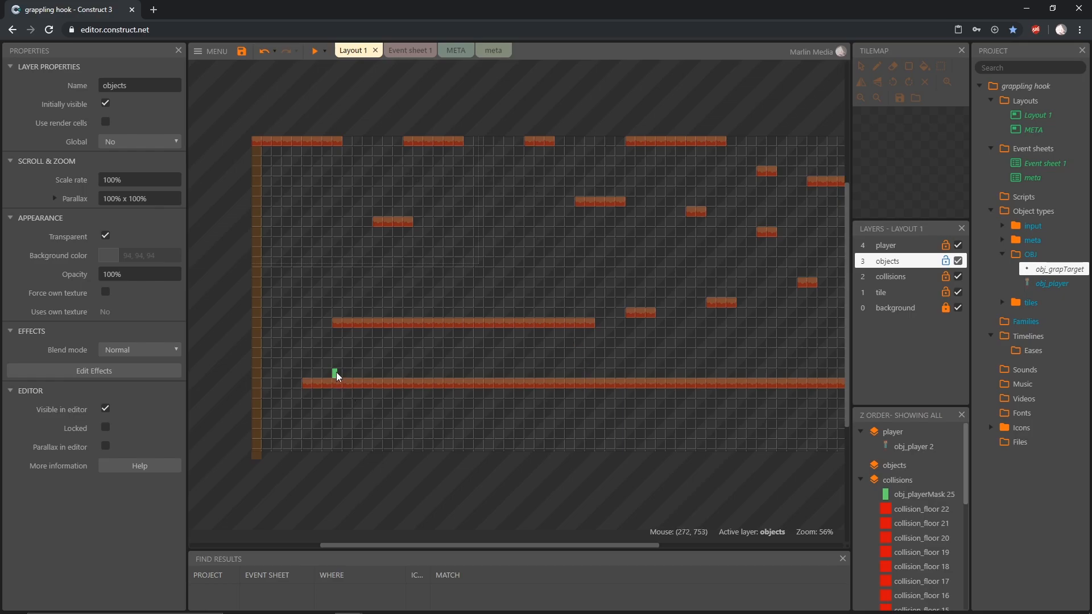
drag(335, 374, 555, 313)
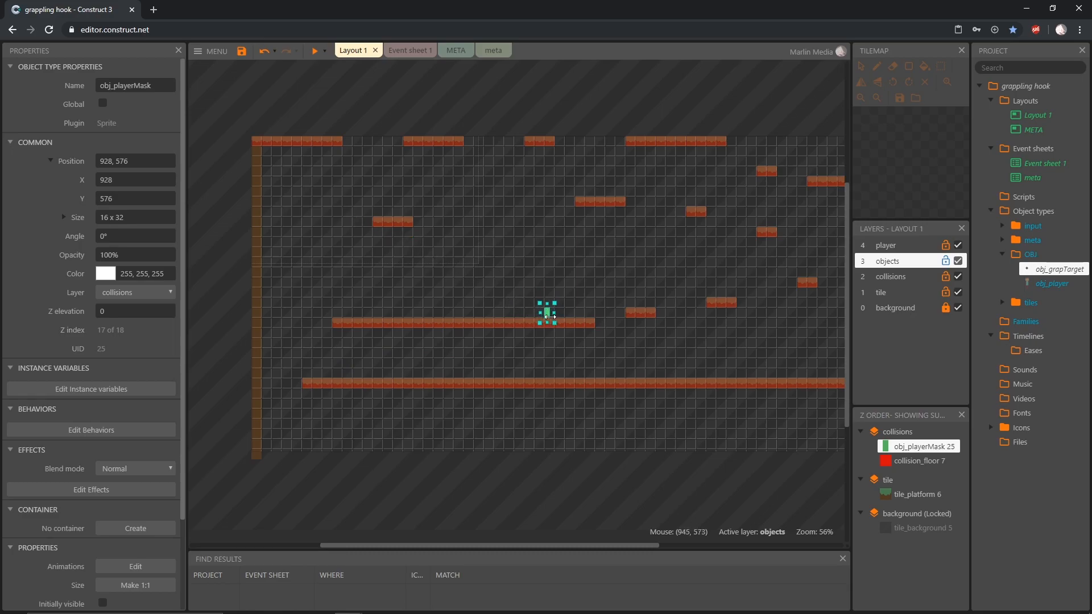
drag(550, 321, 348, 382)
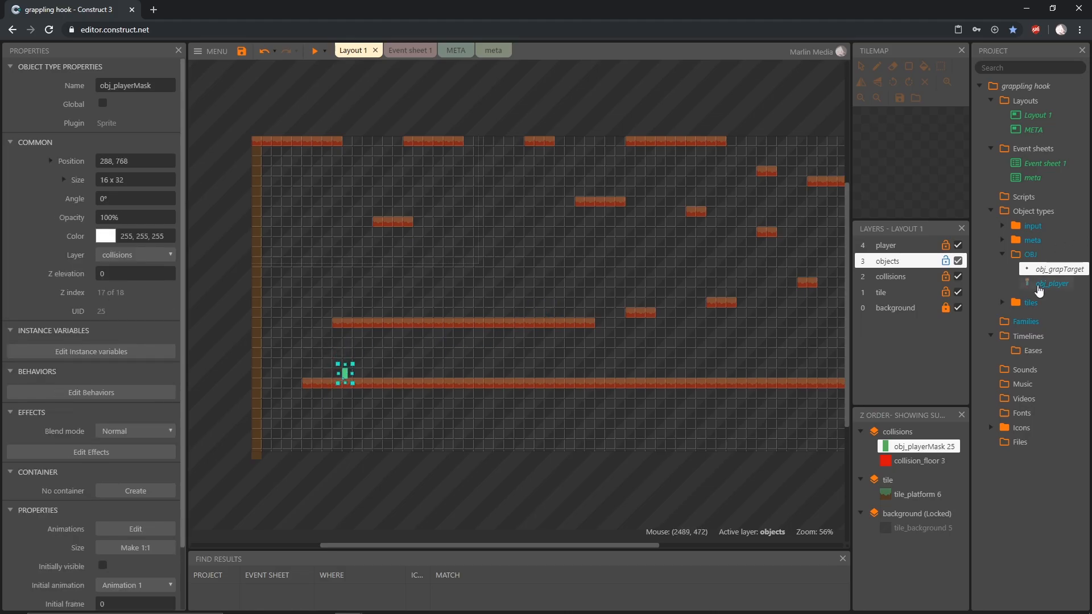
Step: Open obj_player's animations and examine the origin points of the run, swing and jump animations
double_click(1038, 288)
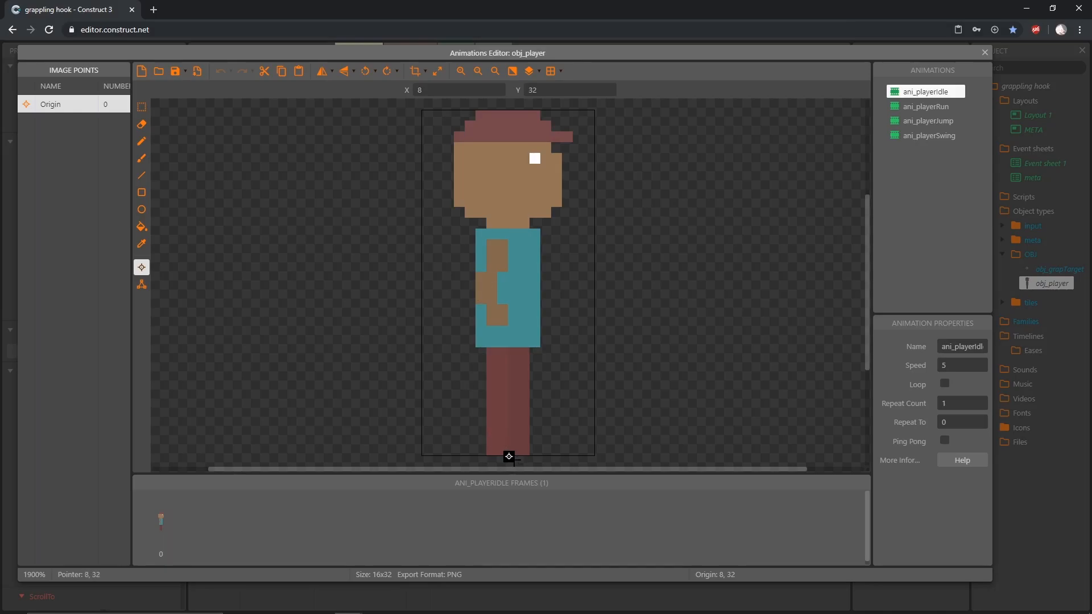
click(941, 108)
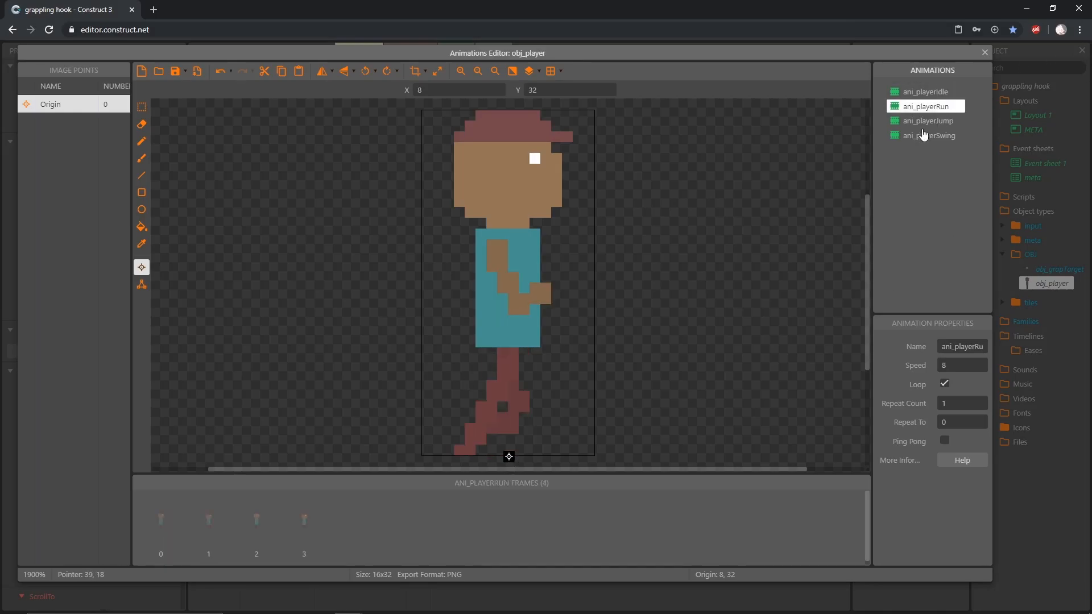
click(256, 520)
click(303, 519)
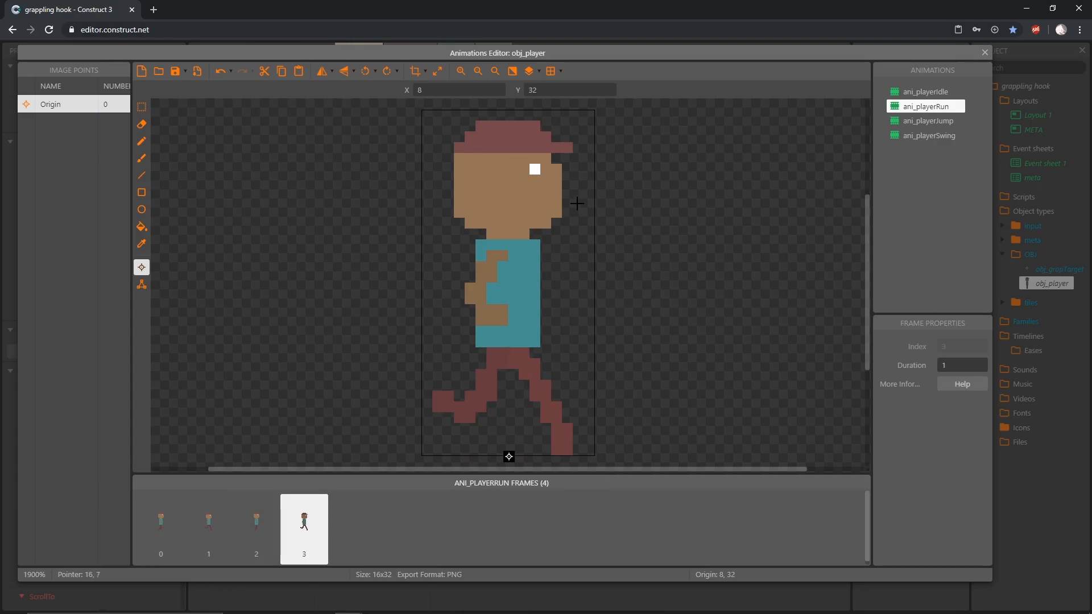
click(935, 136)
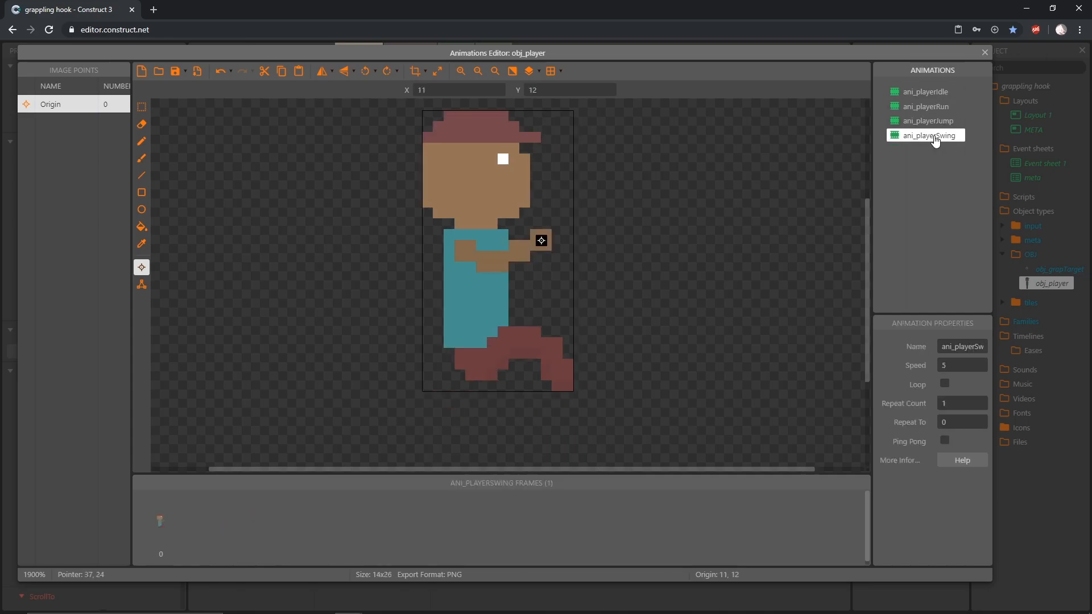
click(927, 120)
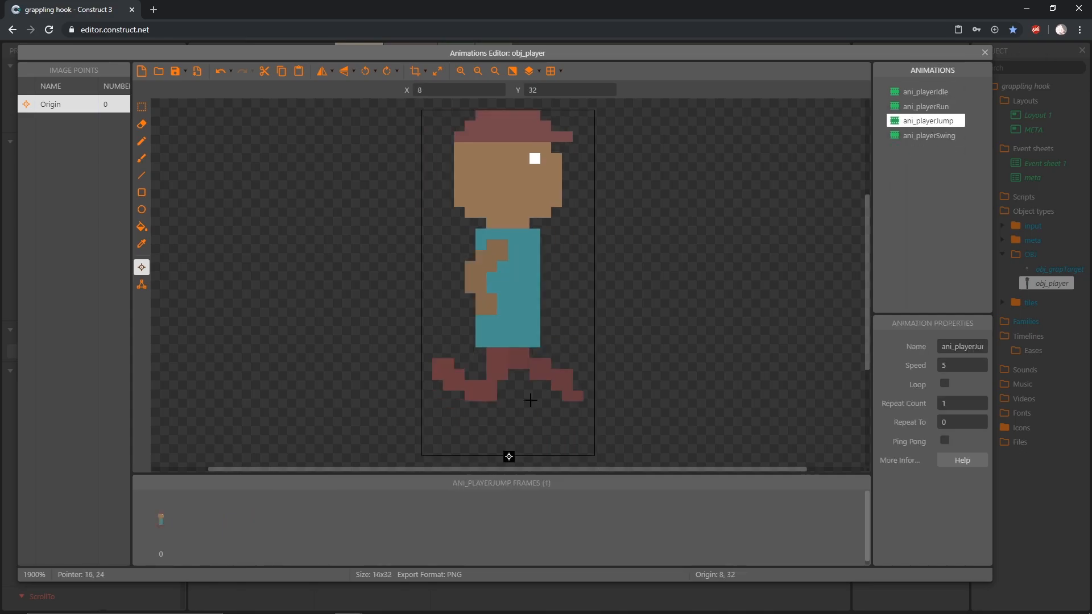
click(938, 105)
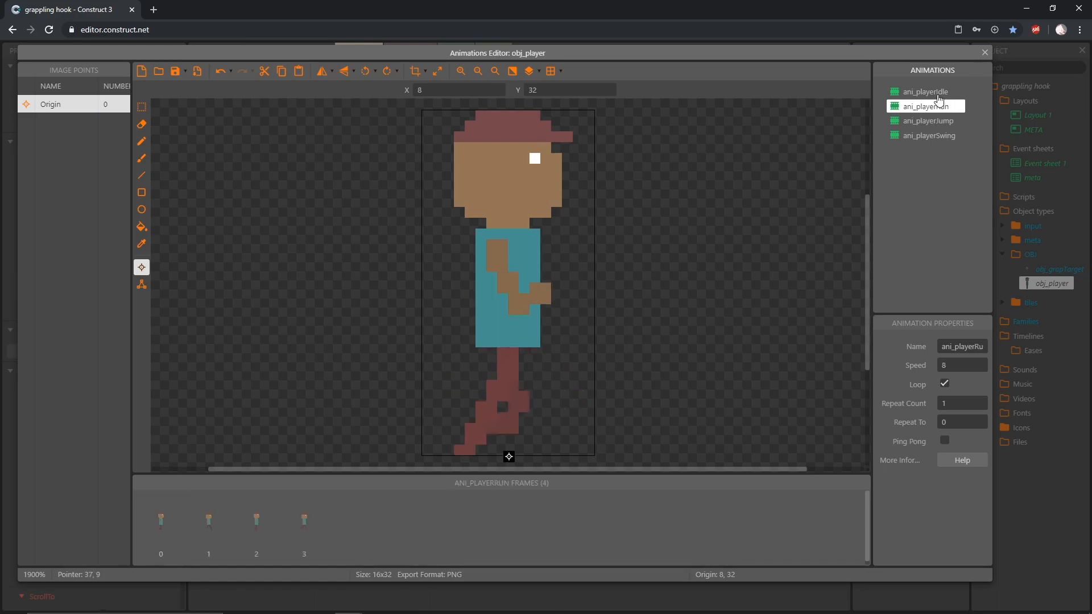
Step: Add an image point to ani_playerIdle at 10, 16 and apply it to all of obj_player's animations
click(936, 92)
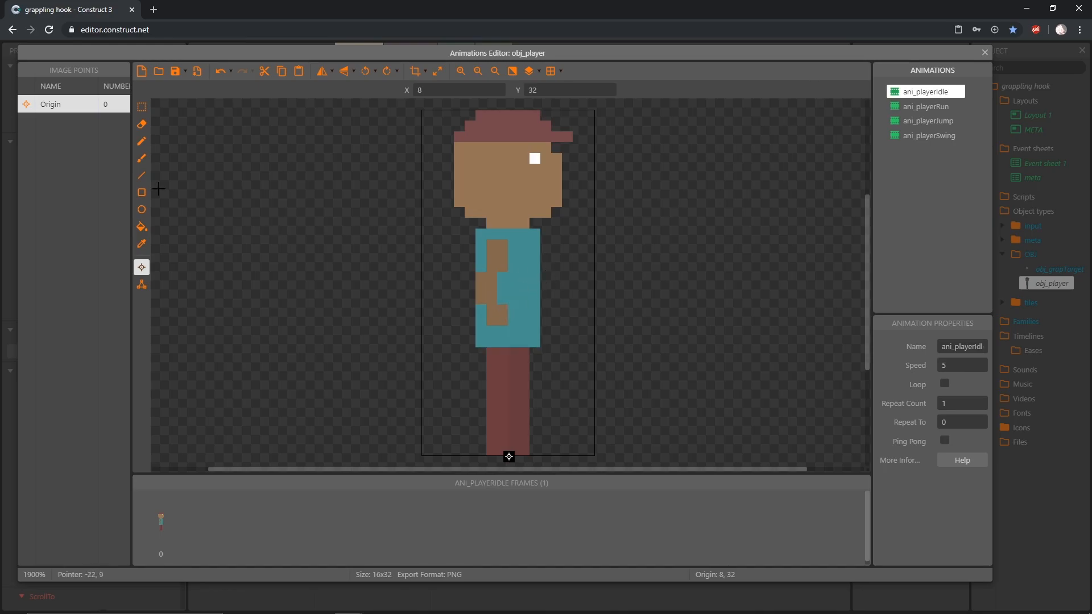
right_click(54, 135)
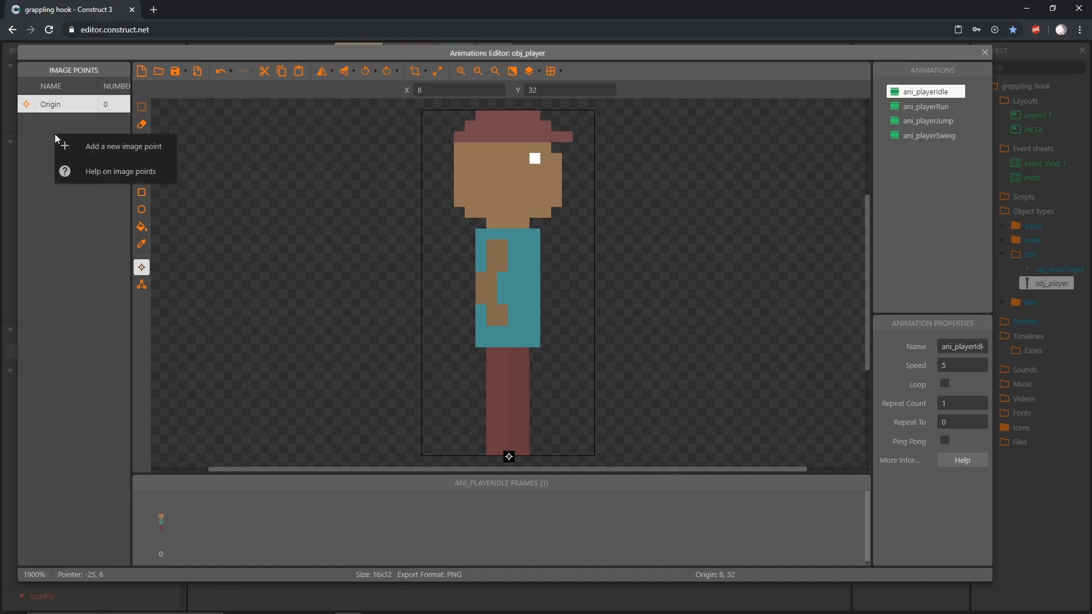
click(114, 149)
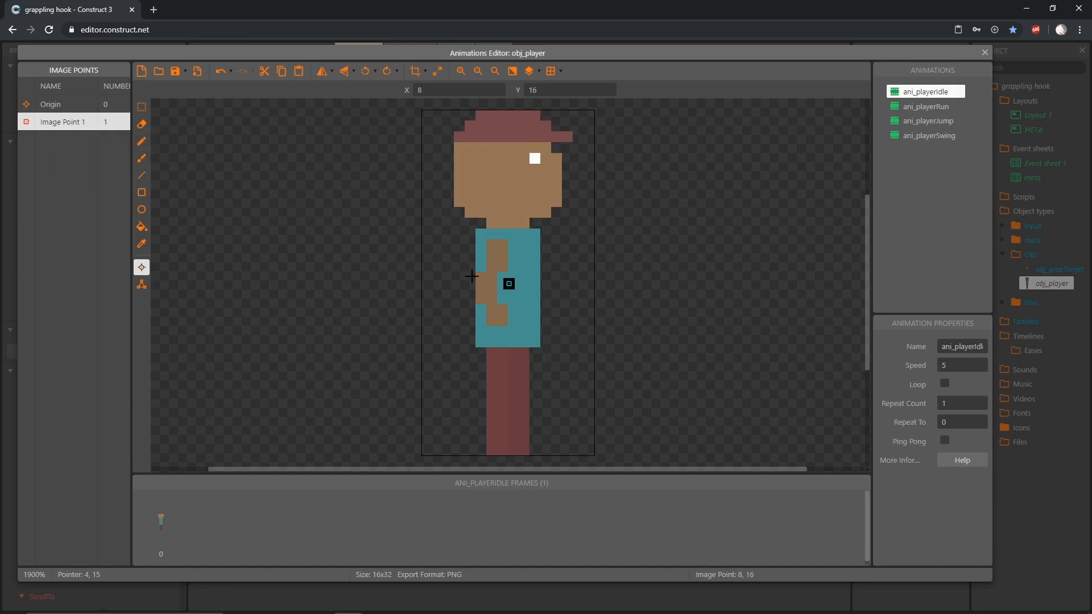
click(535, 283)
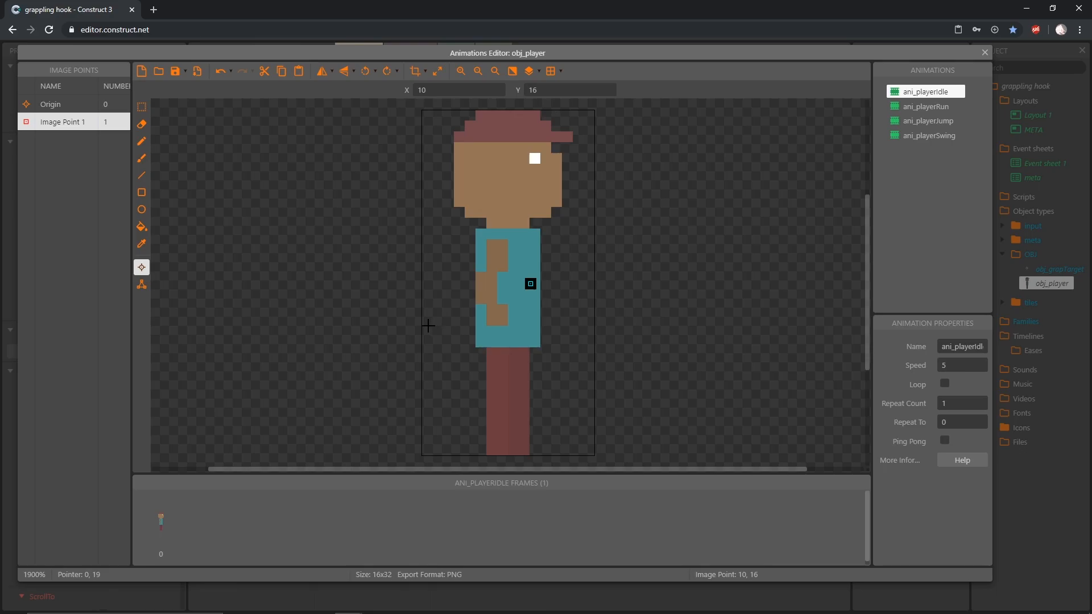
right_click(44, 124)
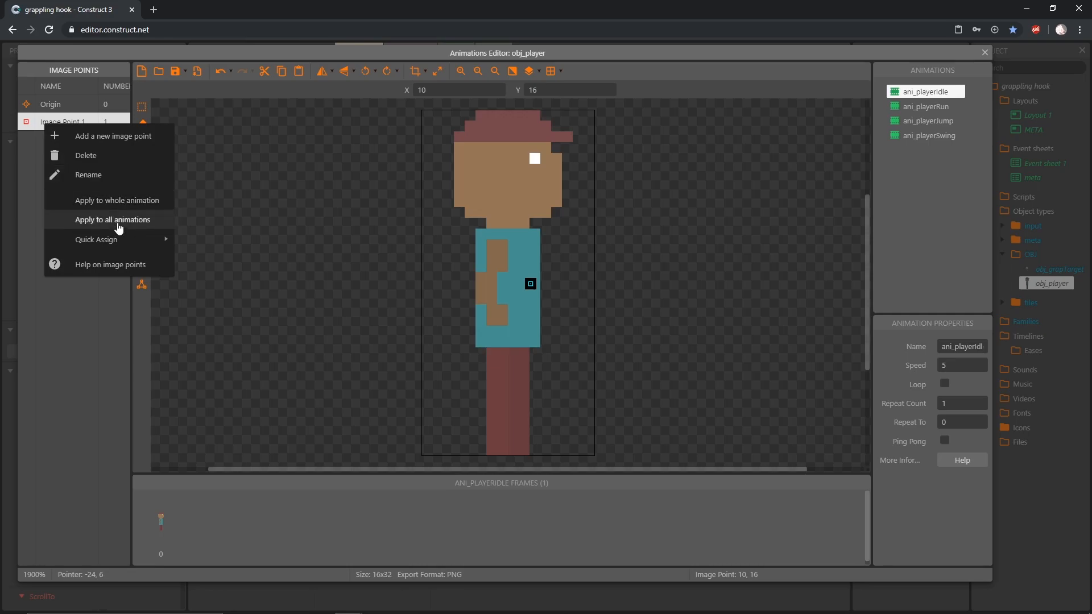
click(146, 228)
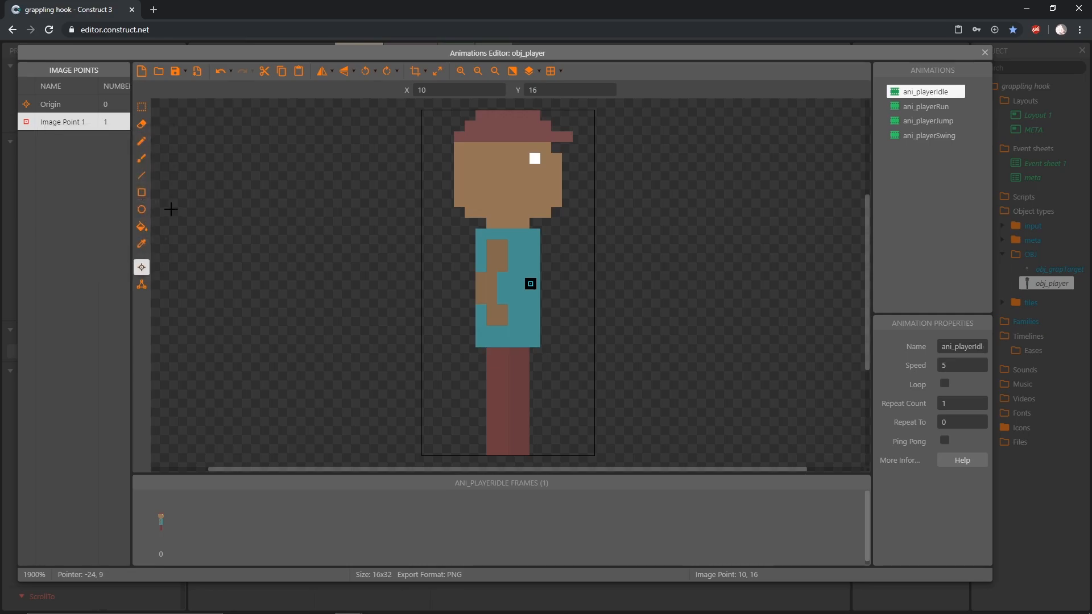
Step: Check Image Point 1's placement across the ani_playerRun frames and in ani_playerJump
click(936, 109)
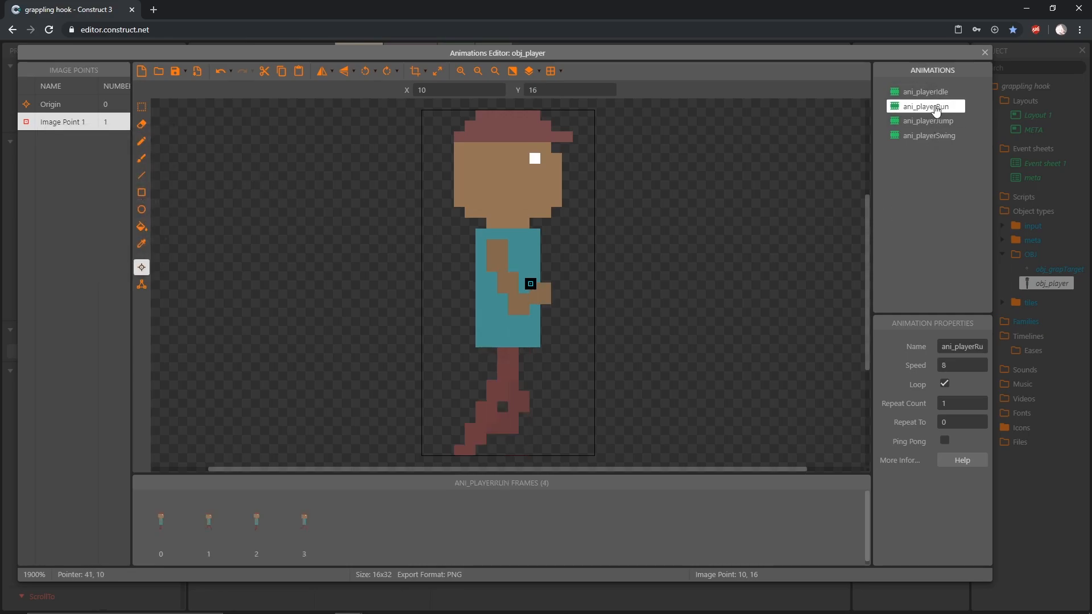
click(216, 534)
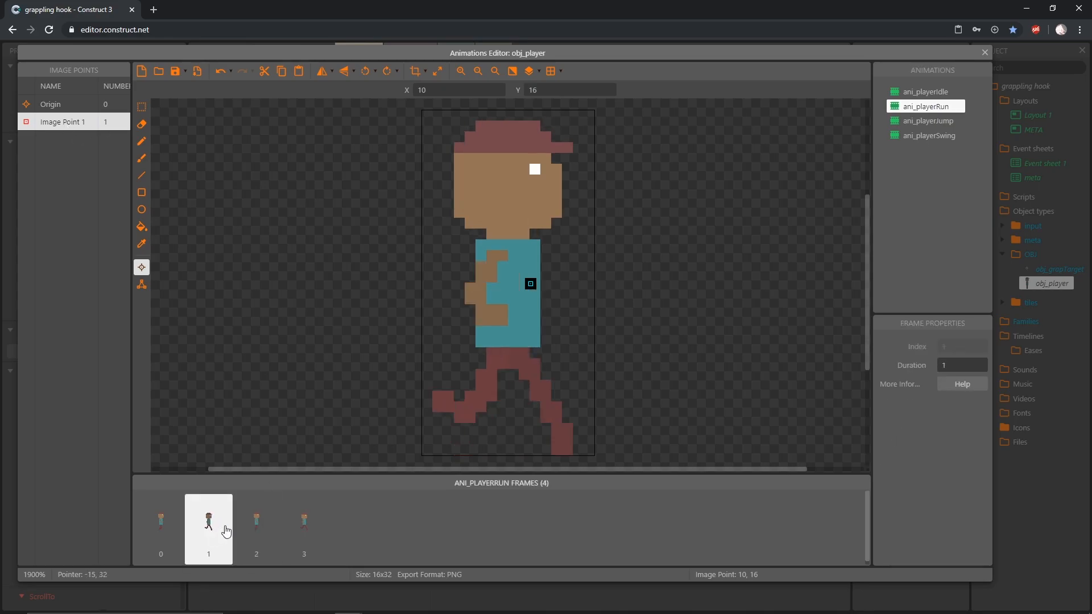
click(249, 530)
click(305, 530)
click(928, 121)
click(160, 530)
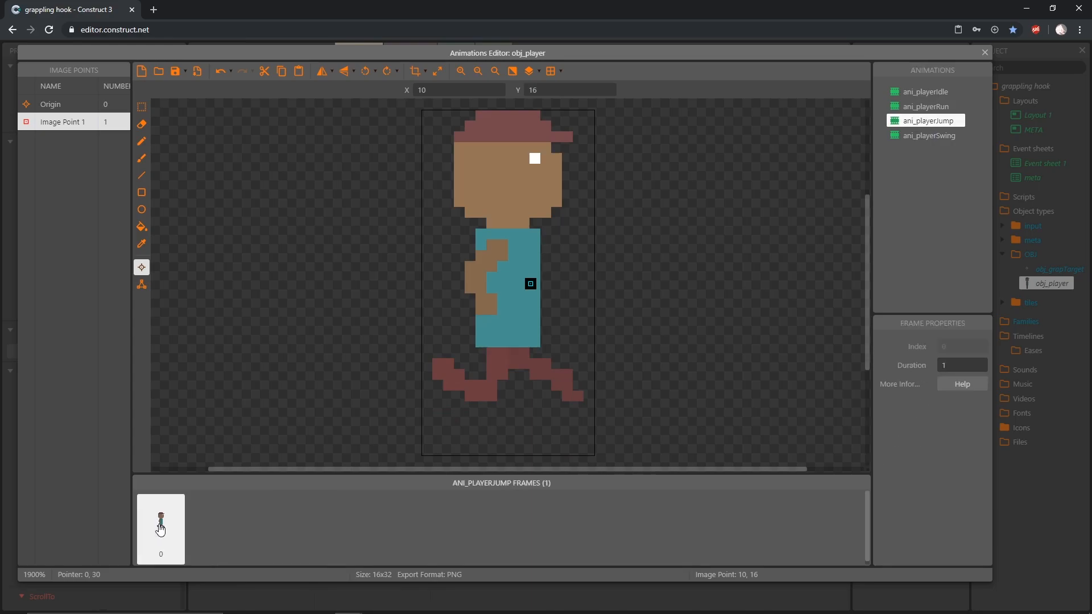
Step: In ani_playerSwing, move Image Point 1 to 10, 12 beside the hand's origin point, and close the animations editor
click(925, 137)
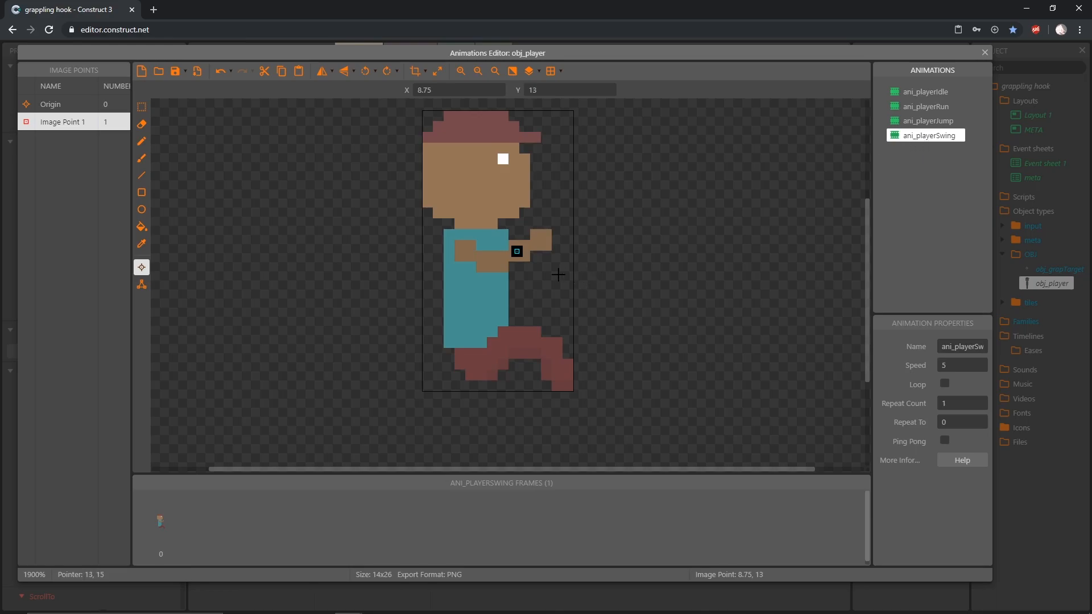
click(65, 104)
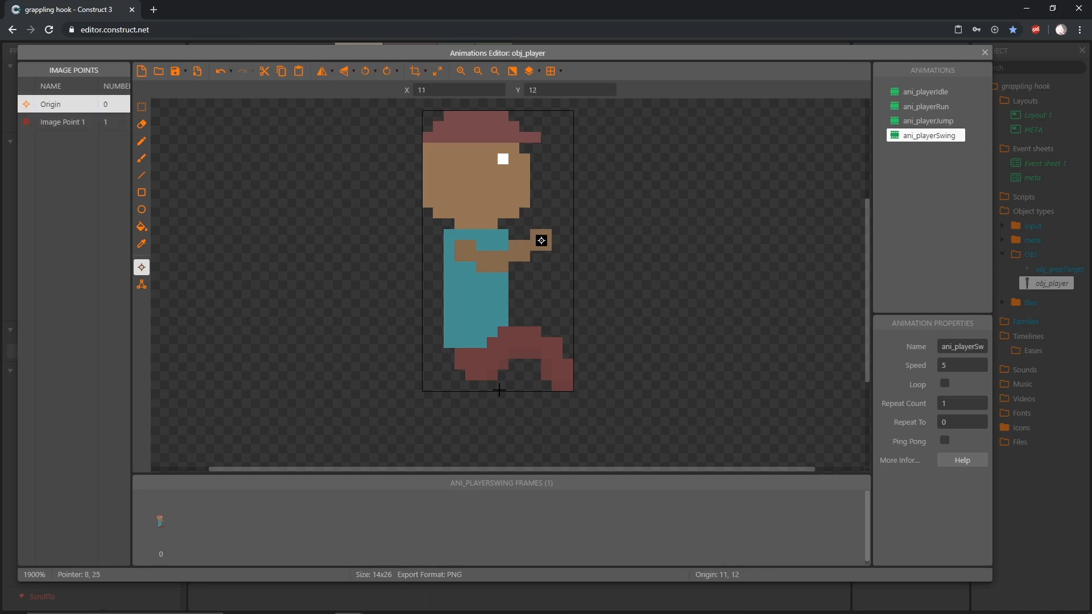
click(67, 123)
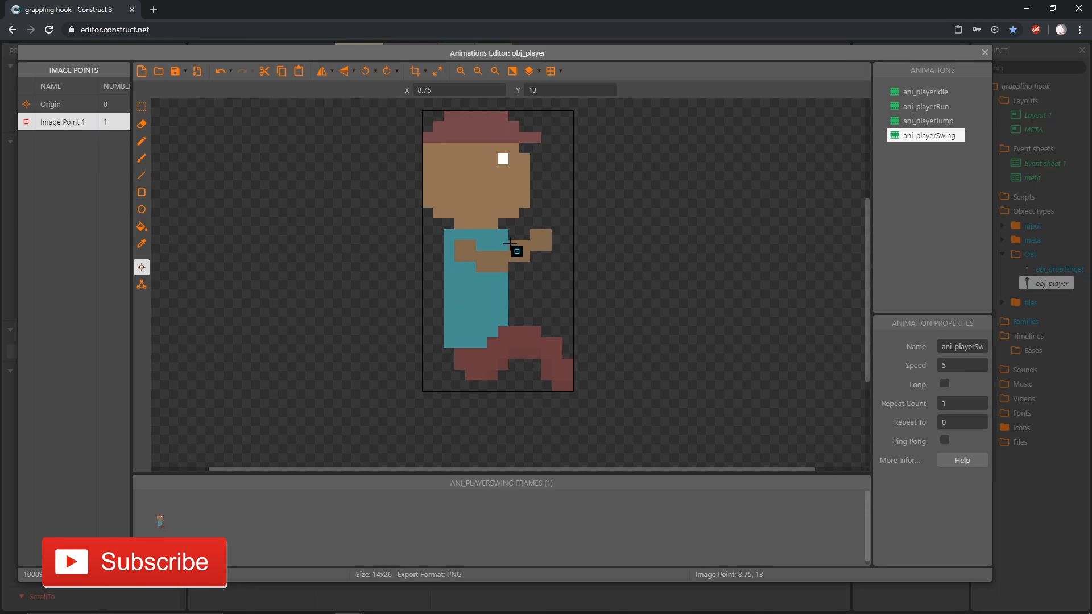
click(530, 239)
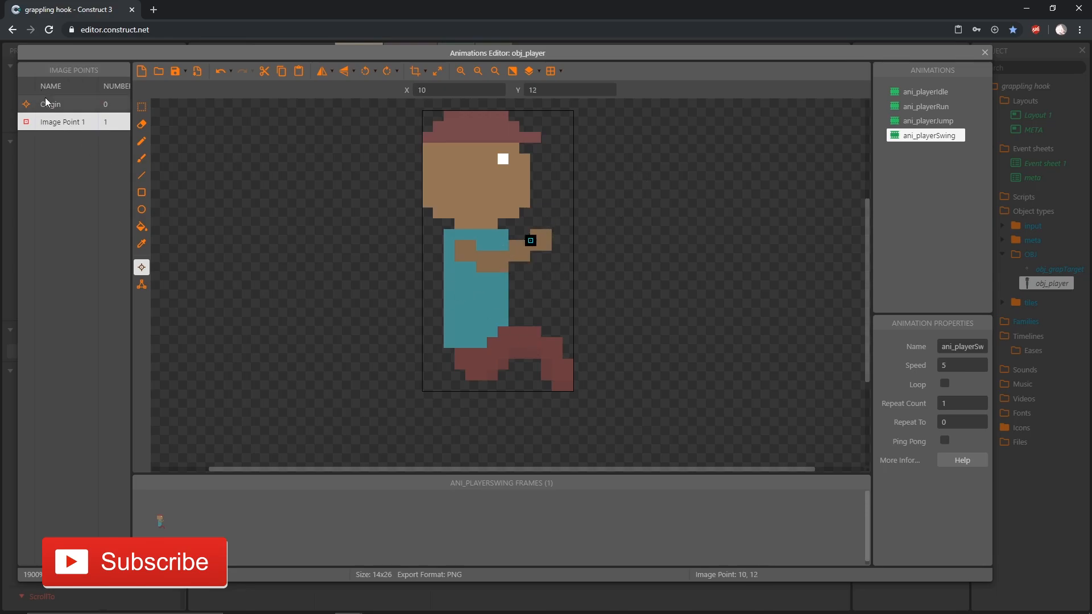
click(59, 105)
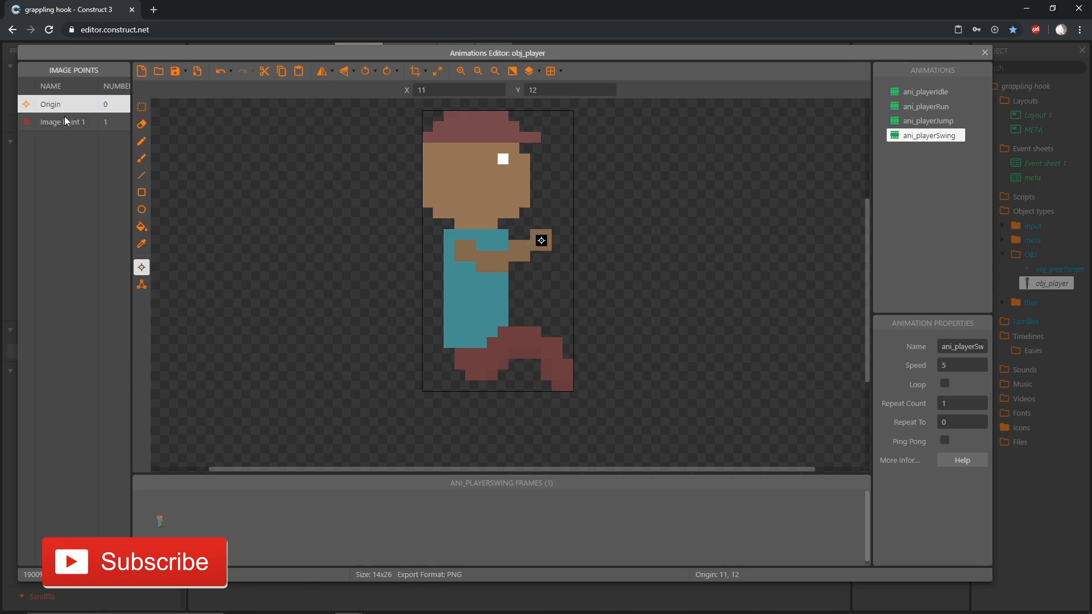
click(69, 121)
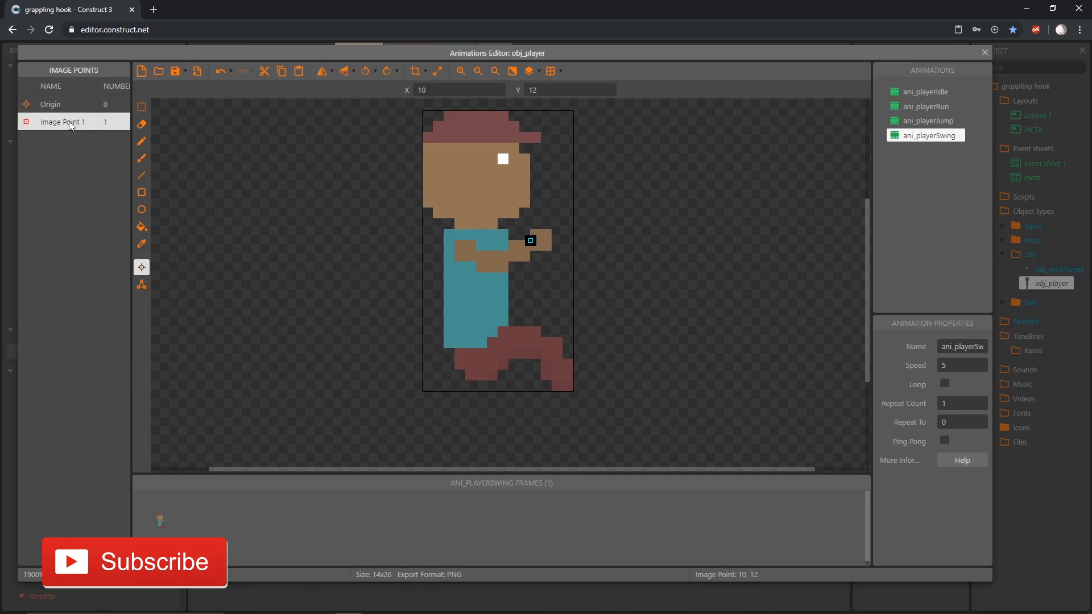
click(984, 52)
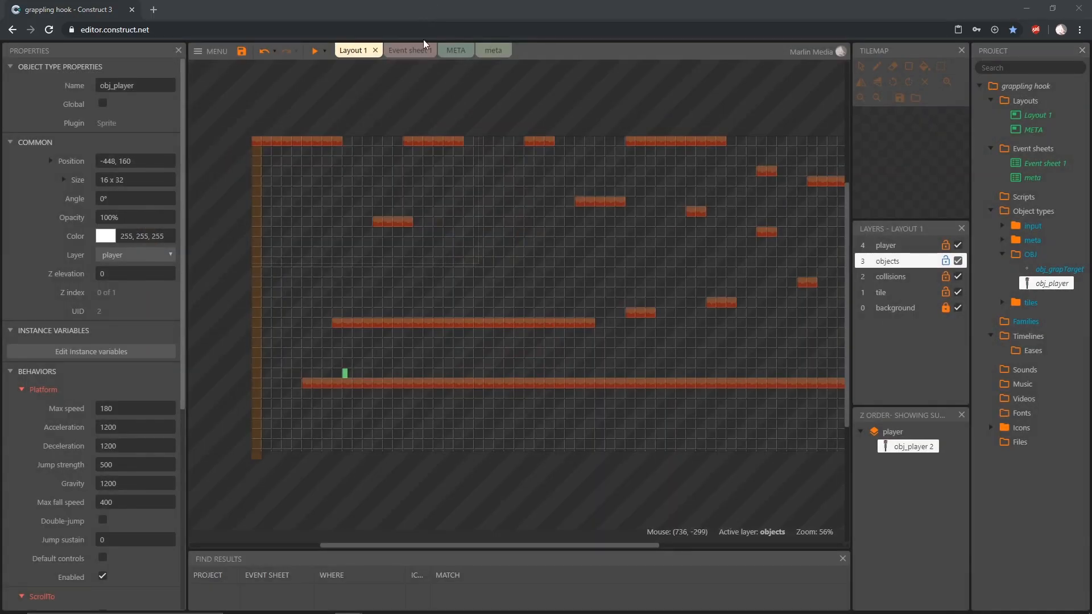
Step: In Event sheet 1, add a new event with the Touch condition On any touch start
click(410, 51)
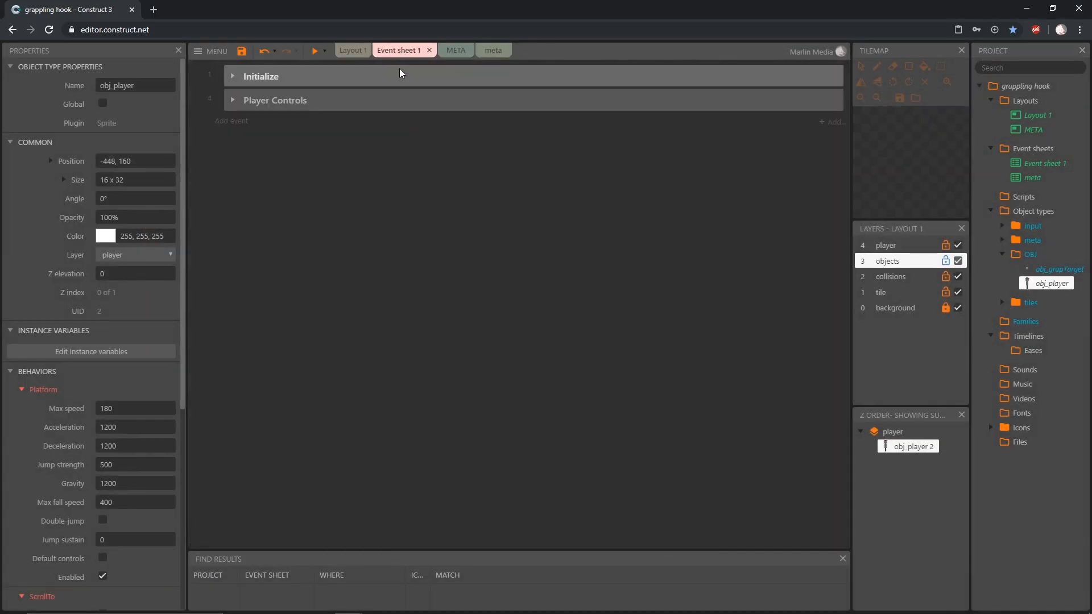
click(231, 122)
double_click(382, 115)
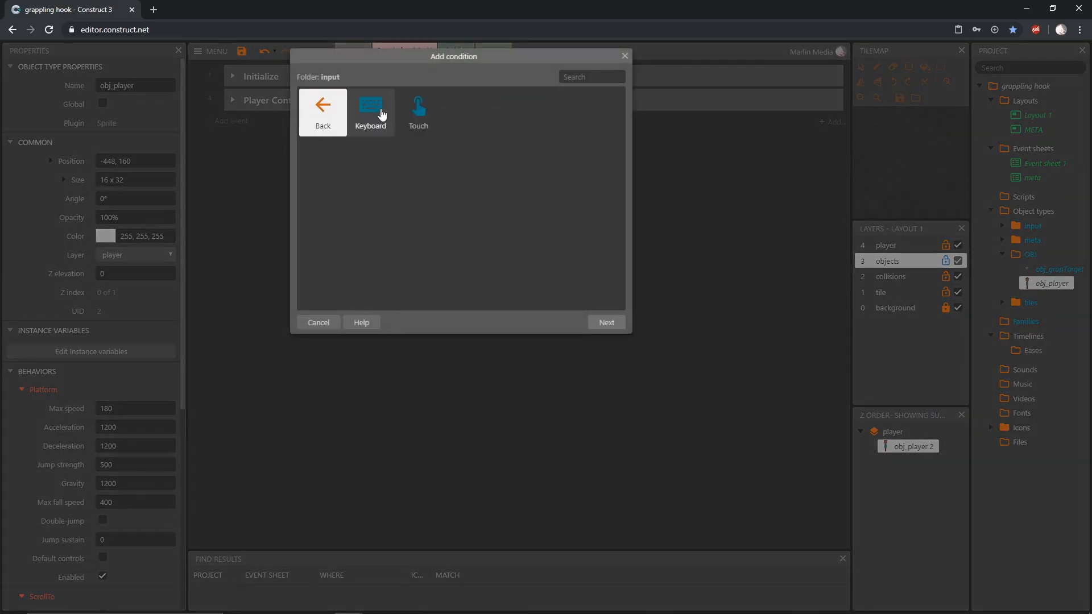
click(424, 114)
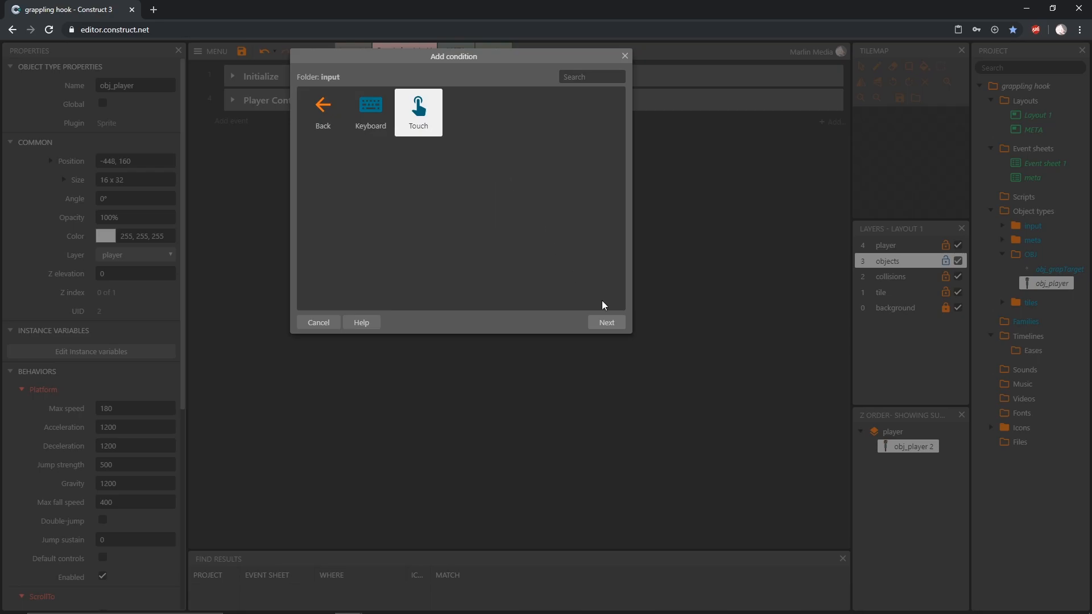
click(606, 324)
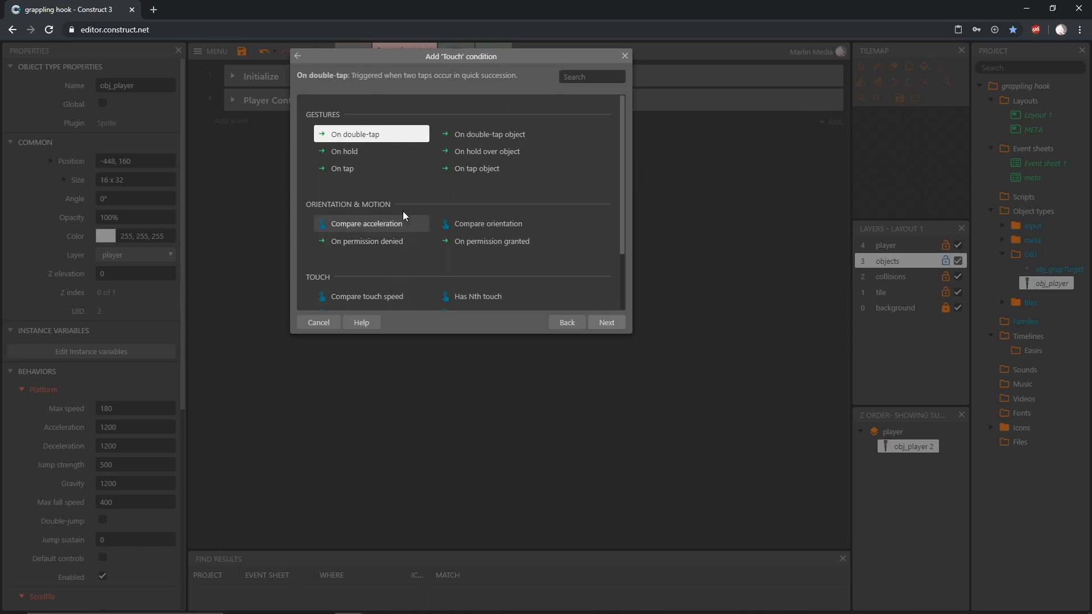
scroll(377, 193, down, 2)
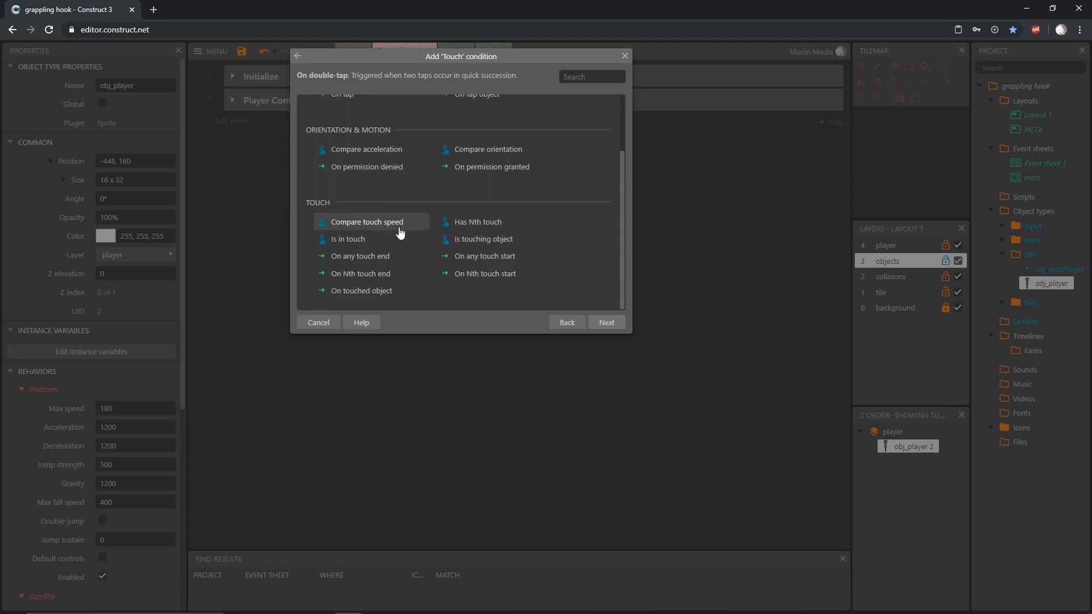
click(480, 257)
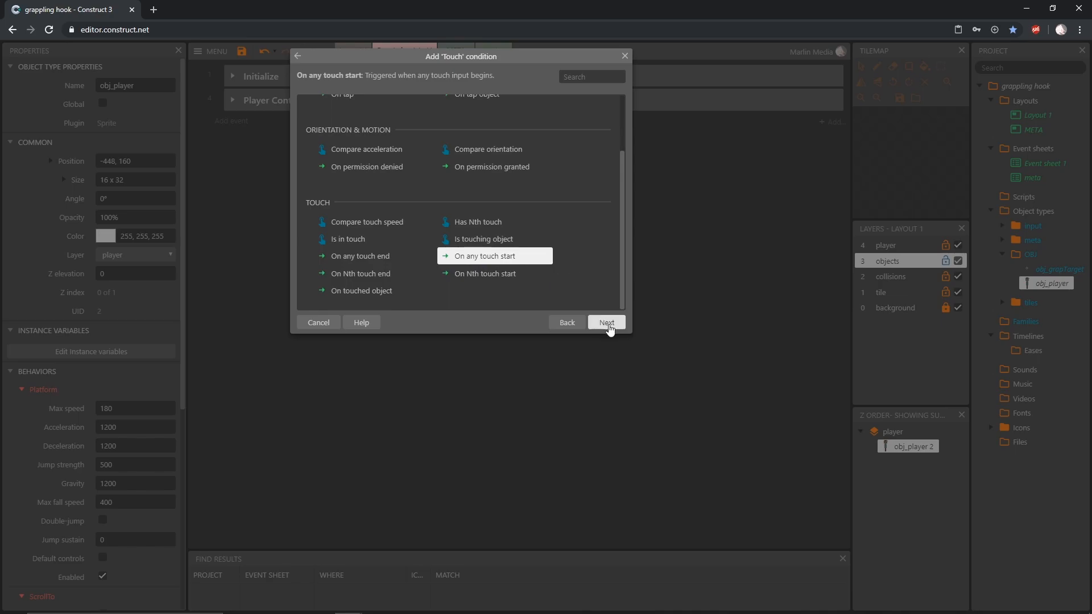
click(609, 323)
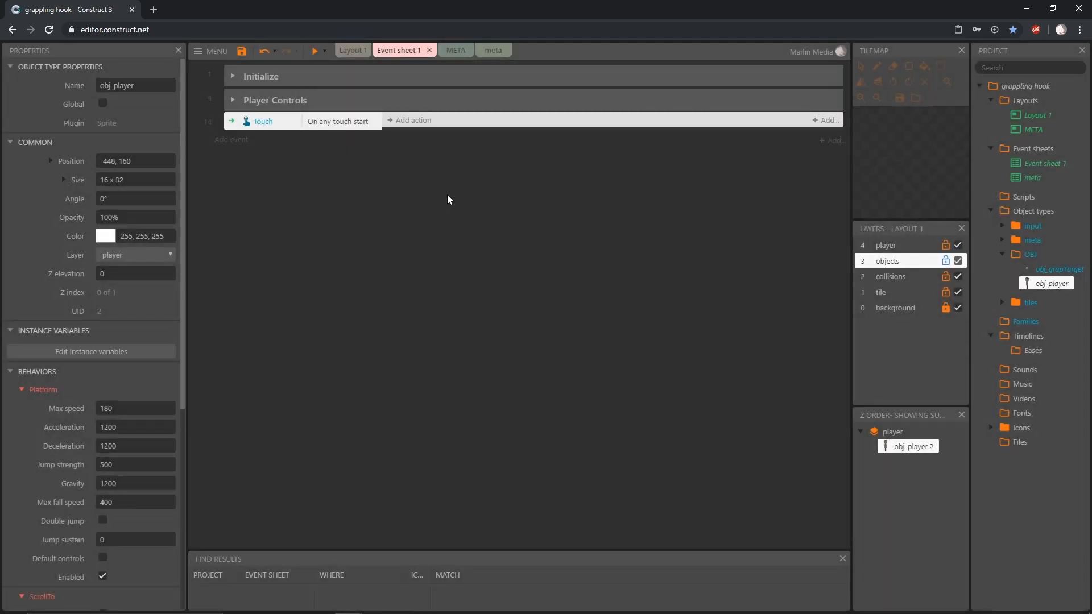
Step: Add a System Create object action to the touch event and choose obj_grapTarget as the object to create
click(407, 121)
double_click(319, 113)
text(cre)
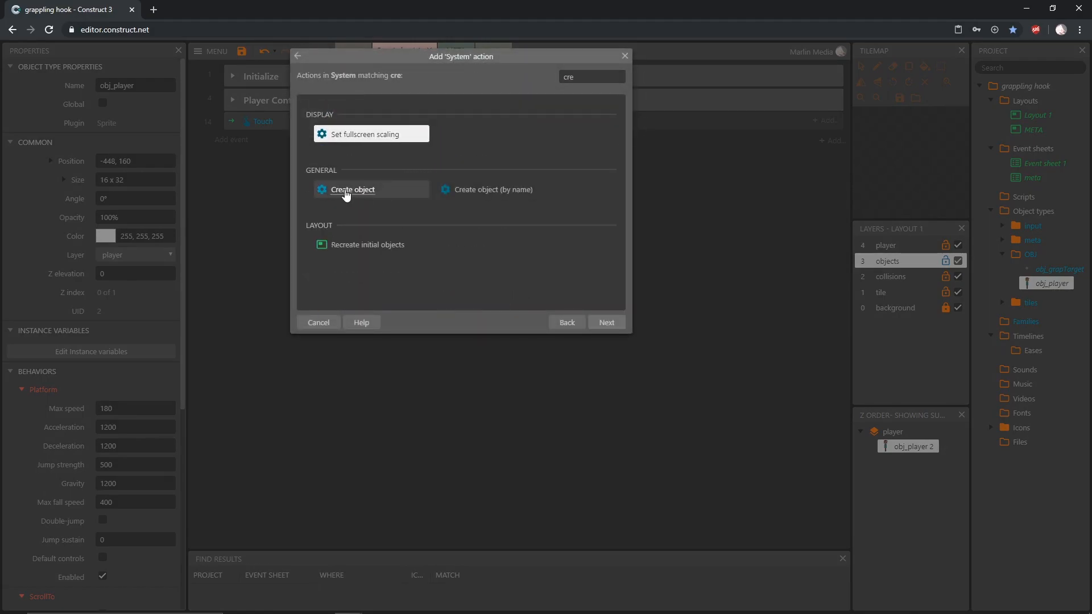
double_click(345, 193)
click(523, 183)
click(555, 300)
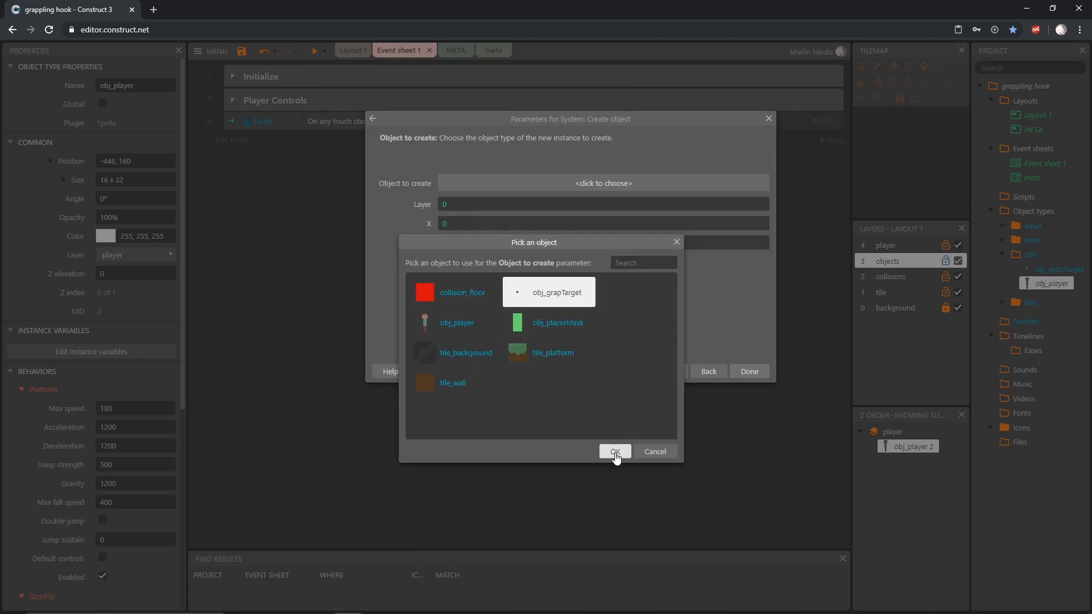
click(615, 452)
Step: Set the layer for the created obj_grapTarget to "objects"
click(451, 214)
drag(451, 217, 435, 217)
text("o)
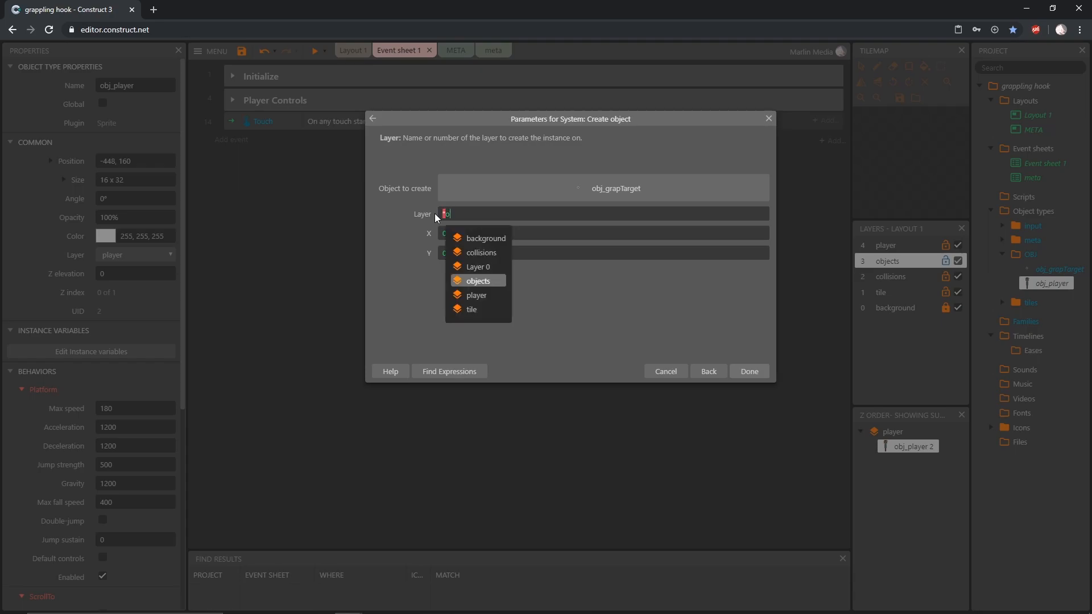
key(Return)
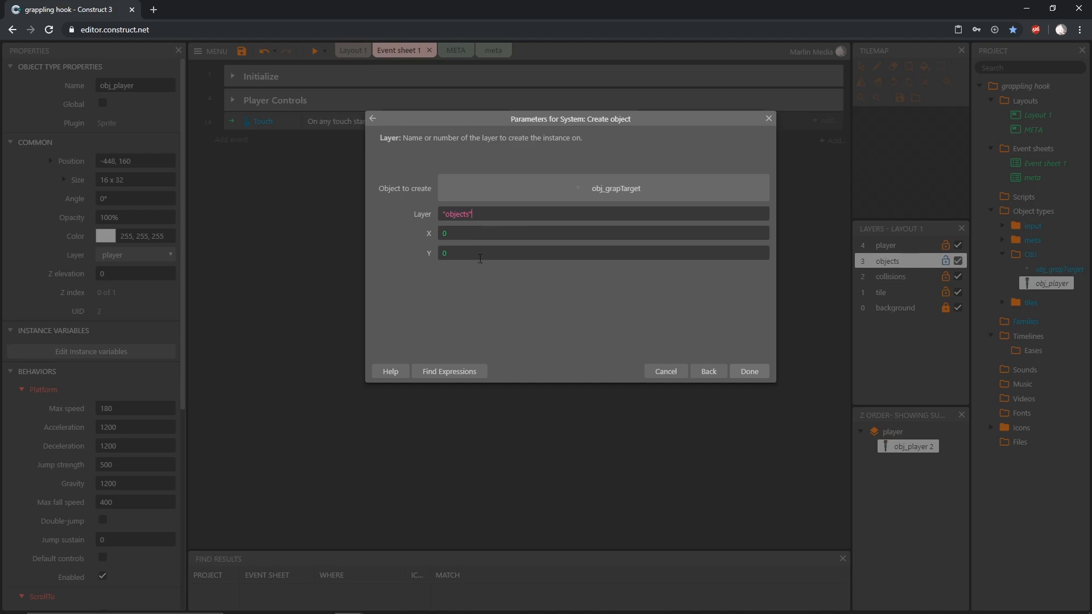
Step: Set the created object's X coordinate to obj_player.ImagePointX(1)
click(465, 234)
text(obj)
key(Down)
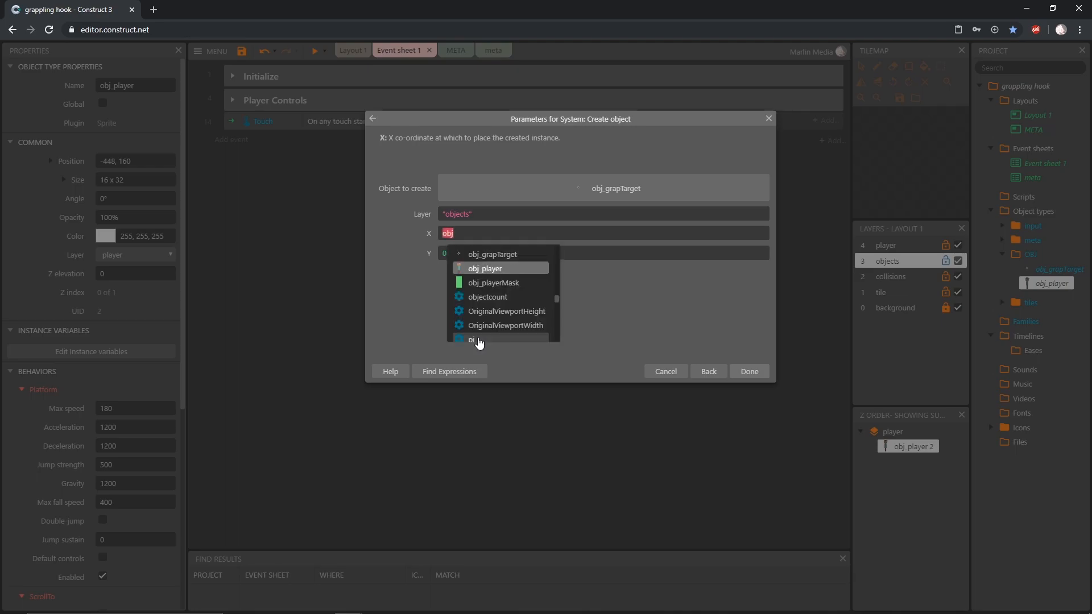
key(Return)
text(.imag)
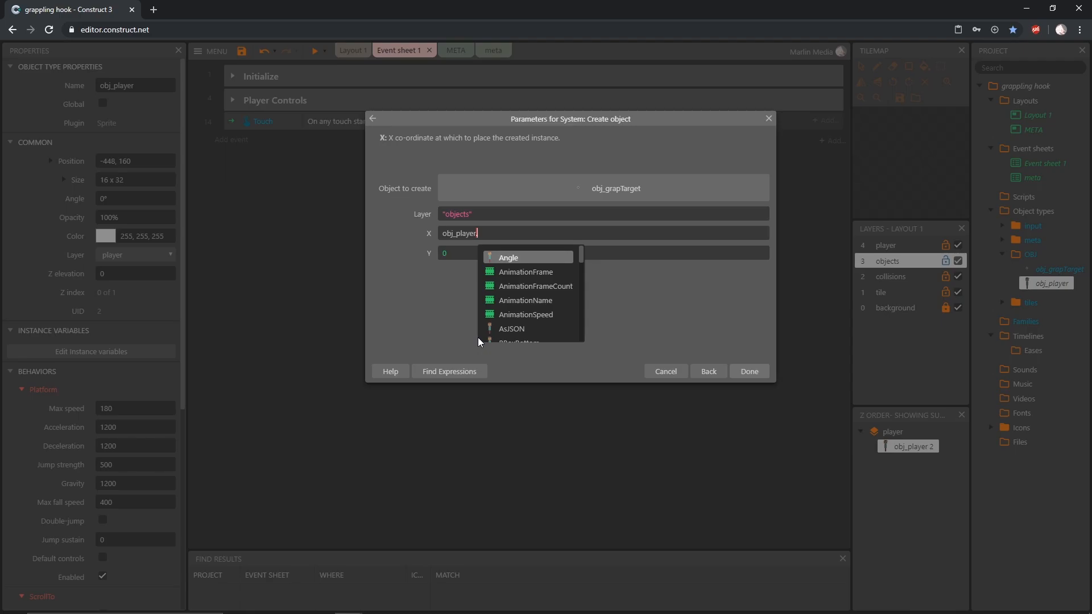
key(Down)
key(Down)
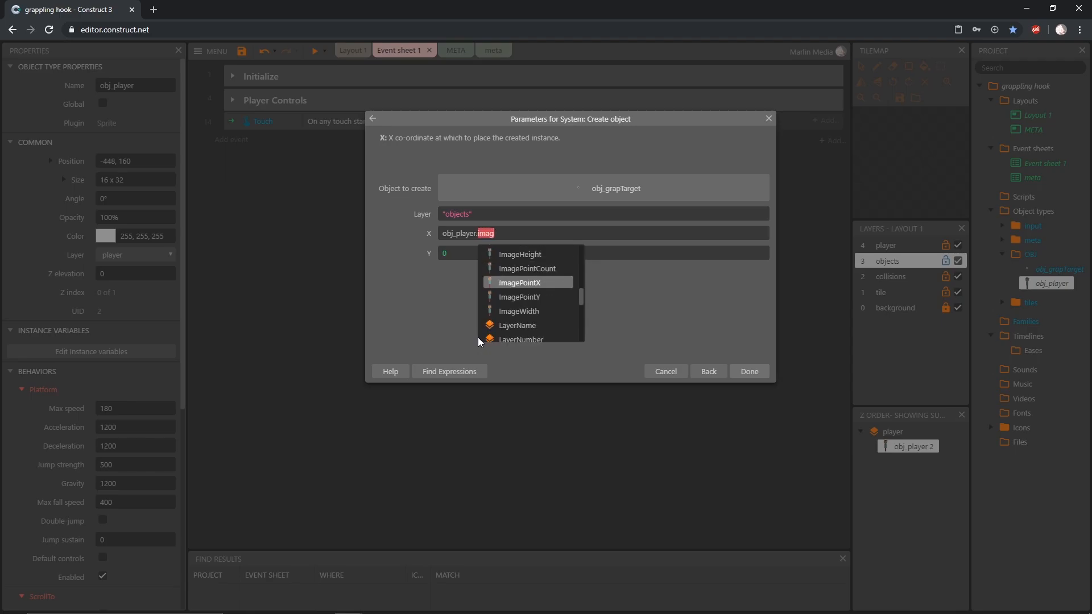
key(Return)
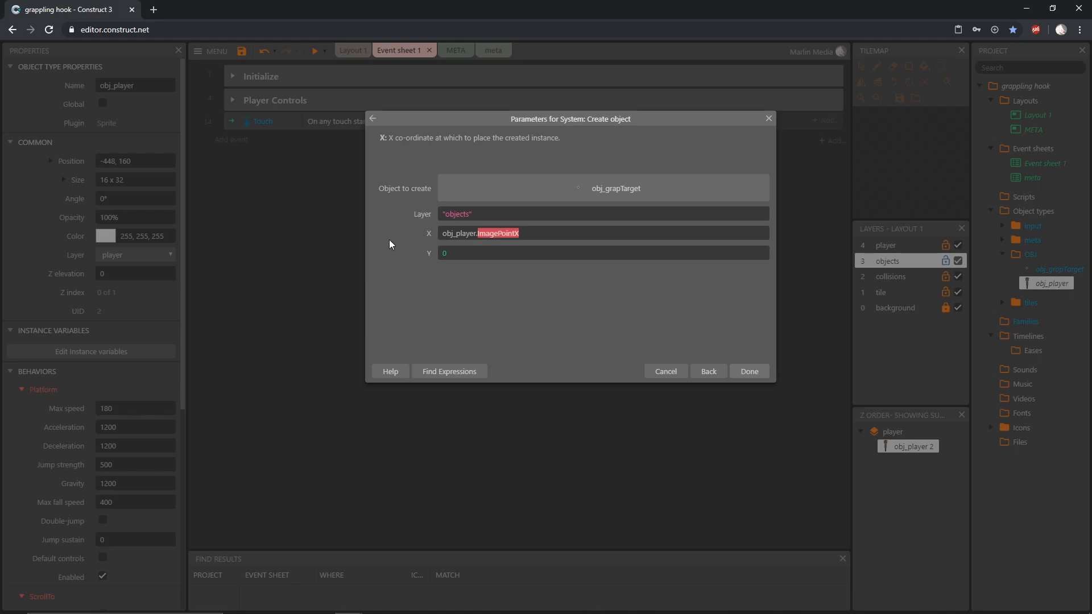
text(()
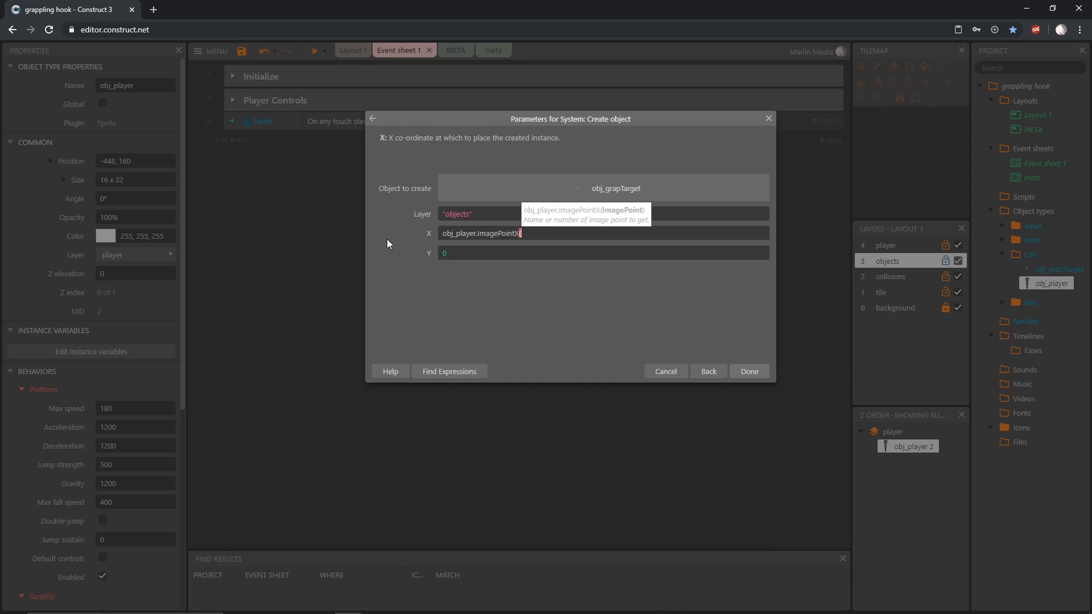
text(1))
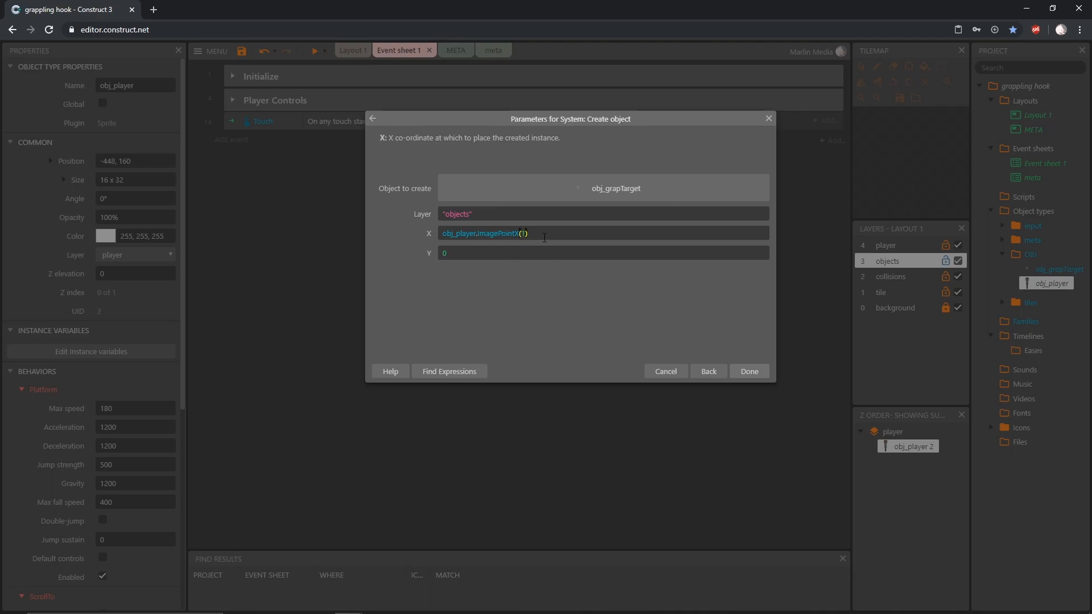
Step: Set the created object's Y coordinate to obj_player.ImagePointY(1) and finish the Create object action
key(Tab)
text(obj)
key(Down)
key(Return)
text(.im)
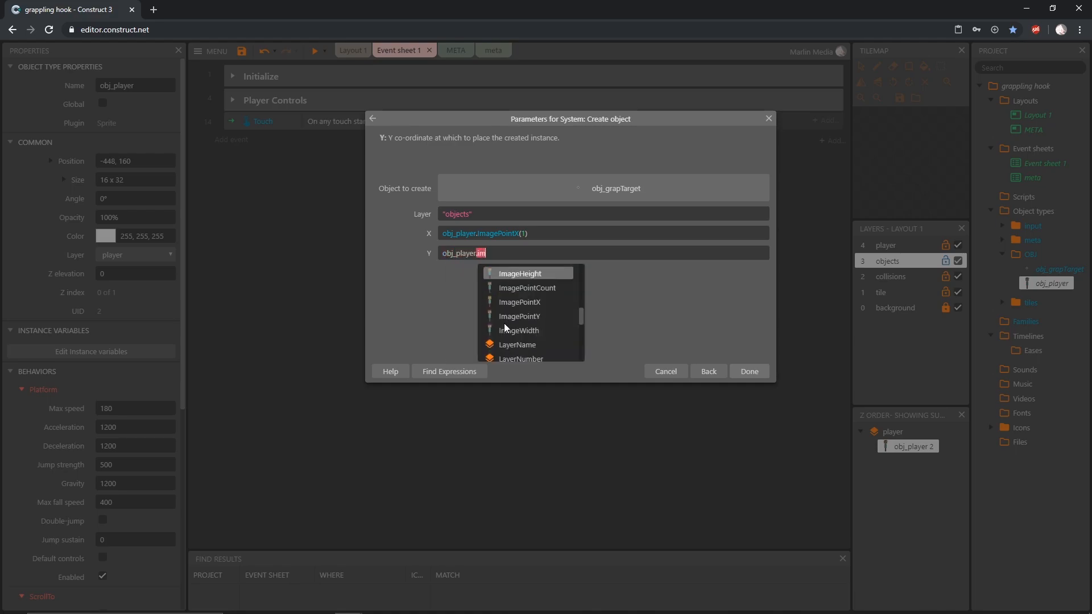
key(Down)
key(Down)
key(Down)
key(Return)
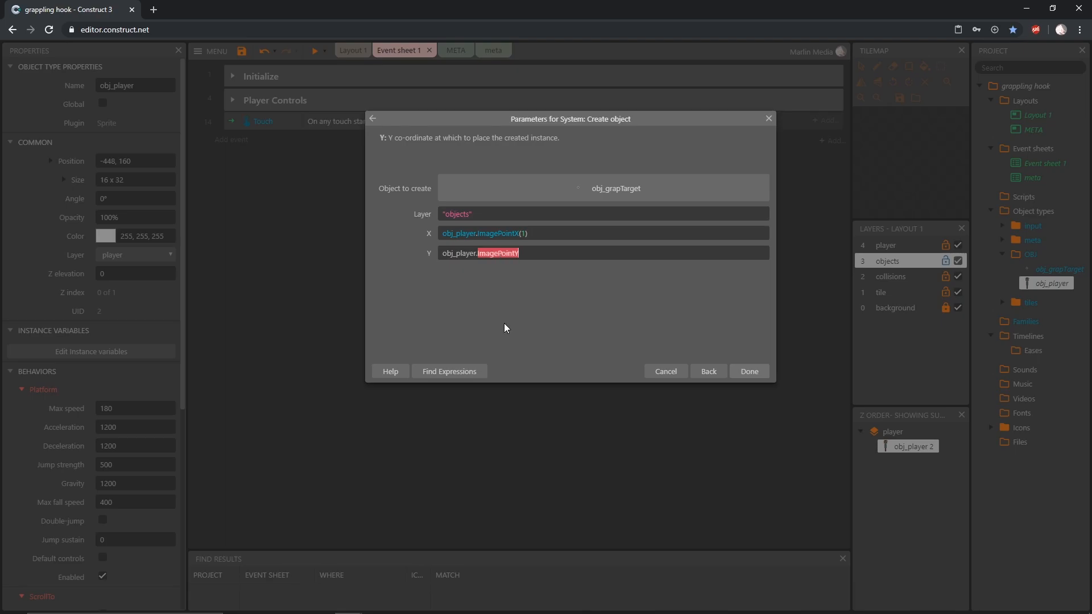
text(1))
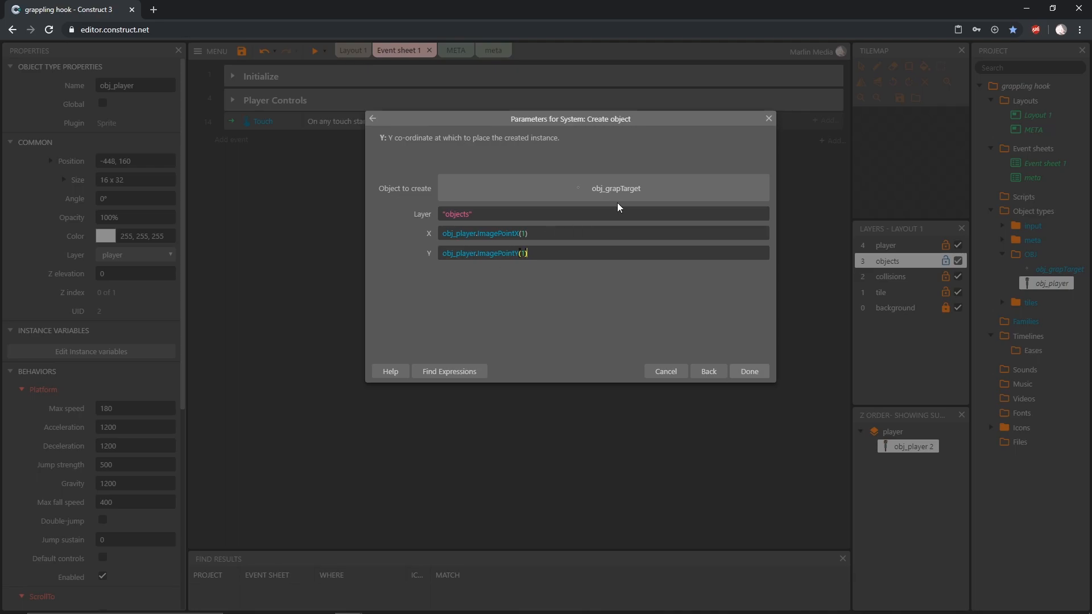
click(762, 373)
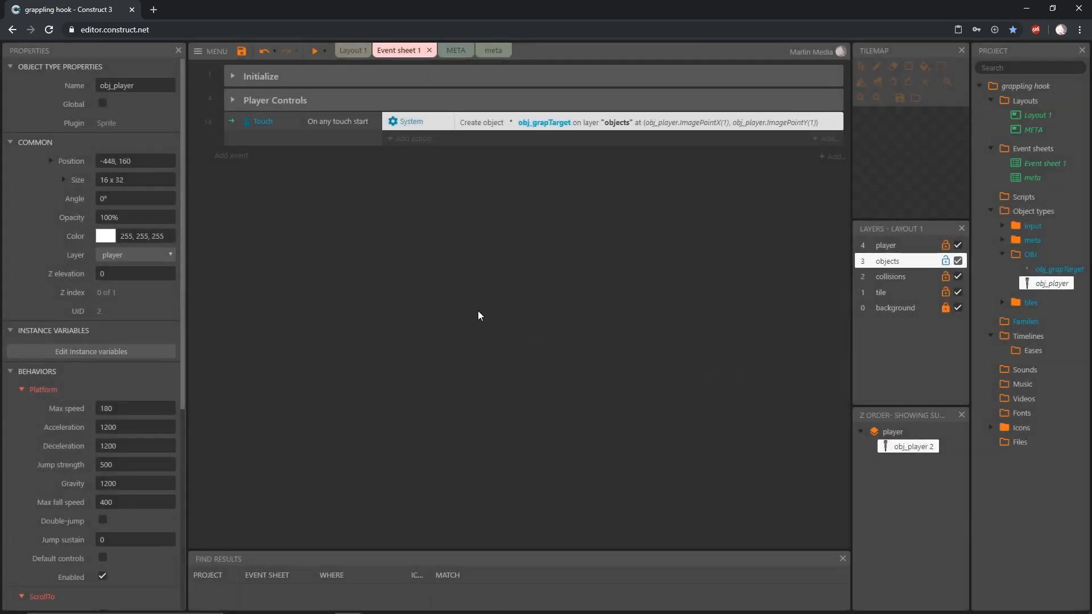
Step: Add an obj_grapTarget action to the touch event that sets its Bullet behavior to Enabled
click(405, 142)
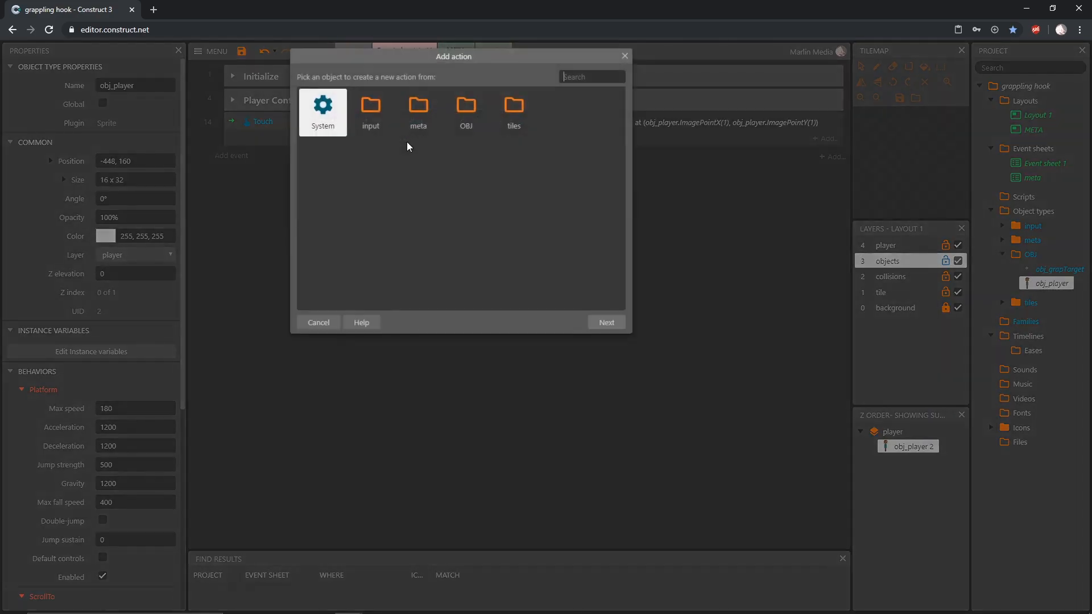
double_click(477, 116)
double_click(369, 114)
scroll(418, 182, down, 6)
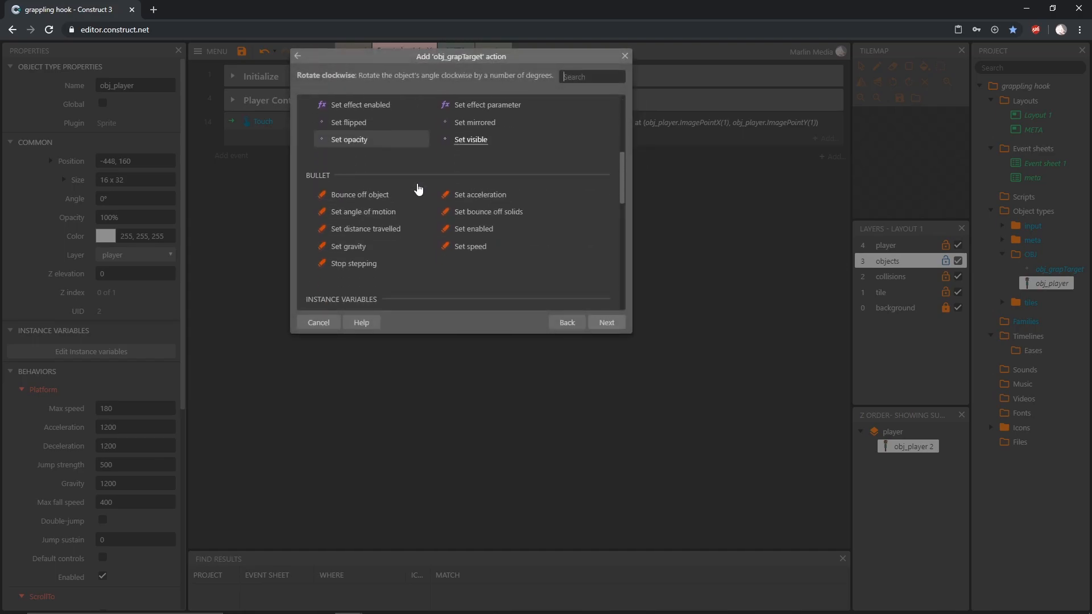
double_click(473, 227)
click(458, 181)
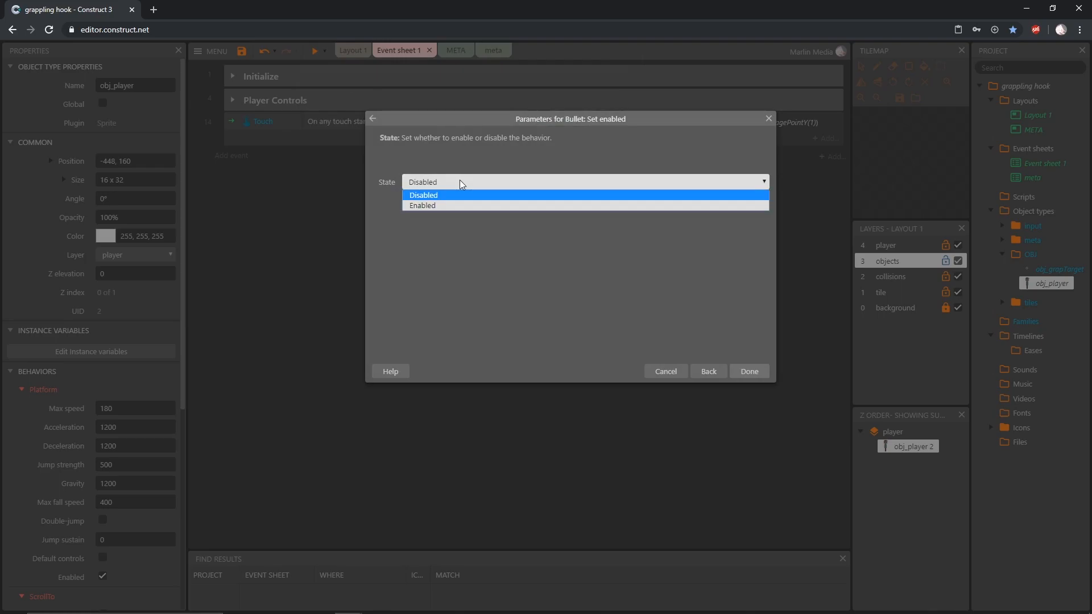
click(450, 205)
click(753, 374)
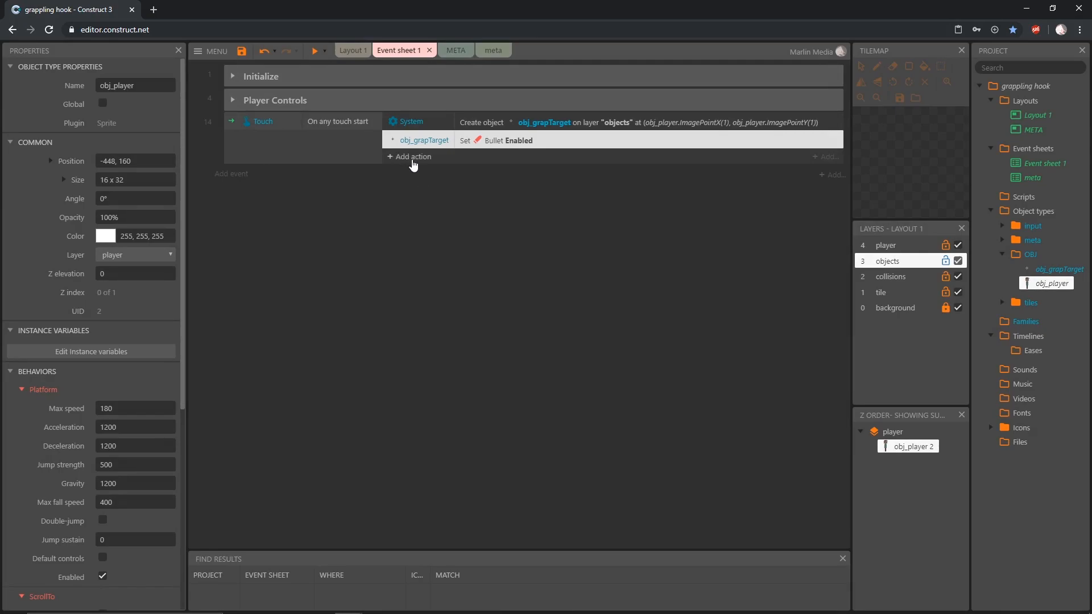
Step: Add a Bullet Set angle of motion action for obj_grapTarget to the touch event
click(412, 158)
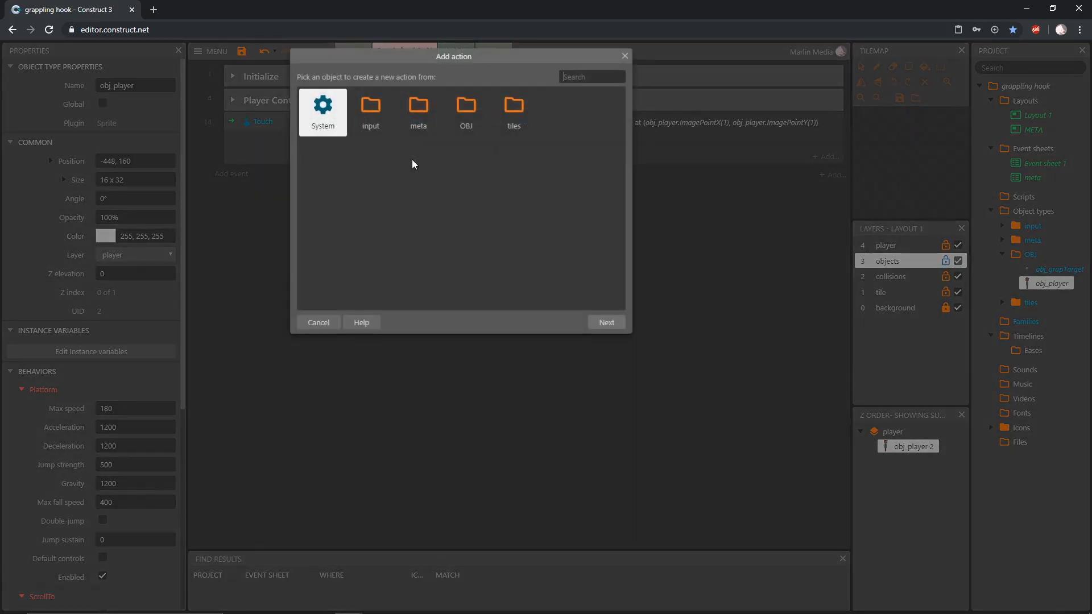
double_click(466, 111)
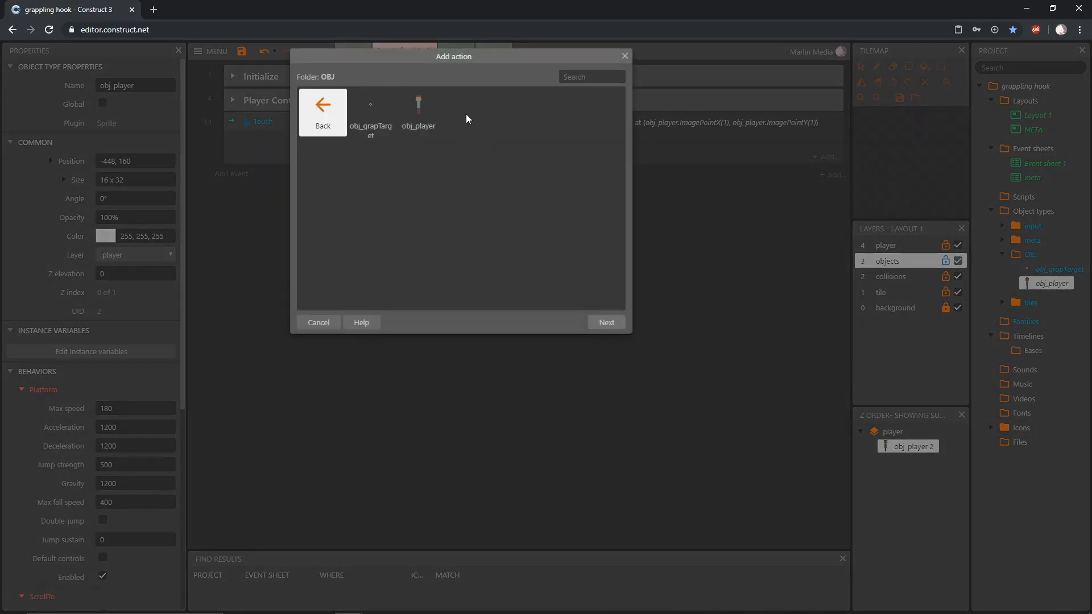
double_click(369, 111)
scroll(396, 171, down, 5)
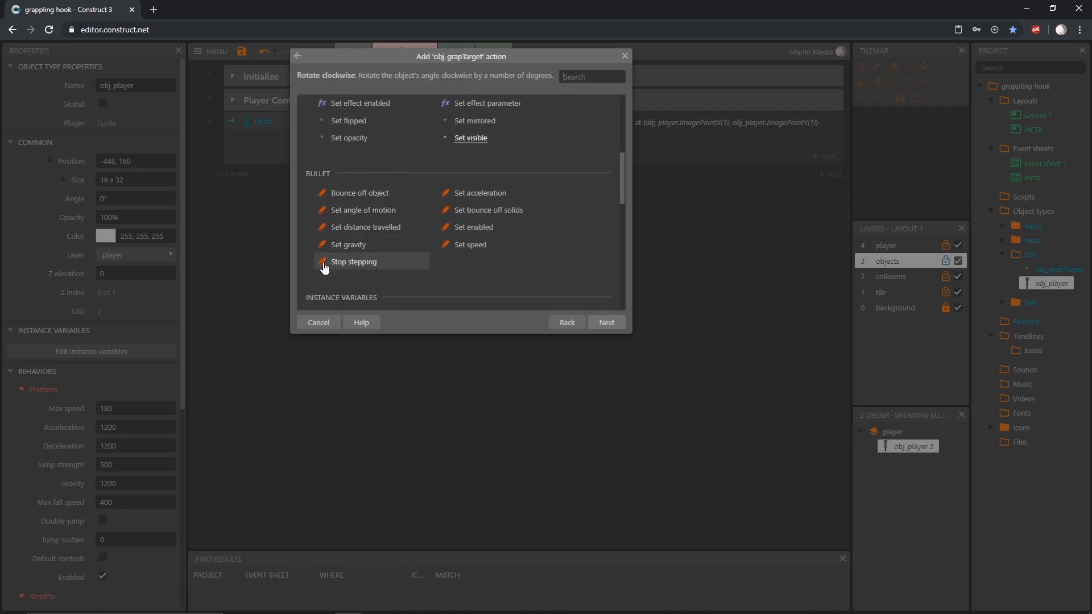
click(365, 212)
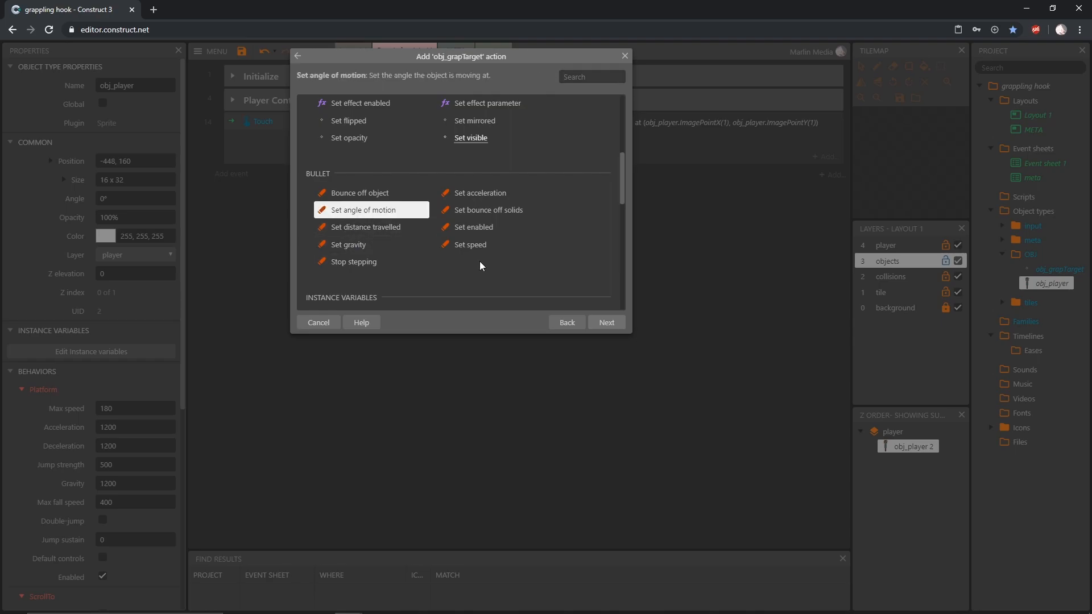
click(610, 323)
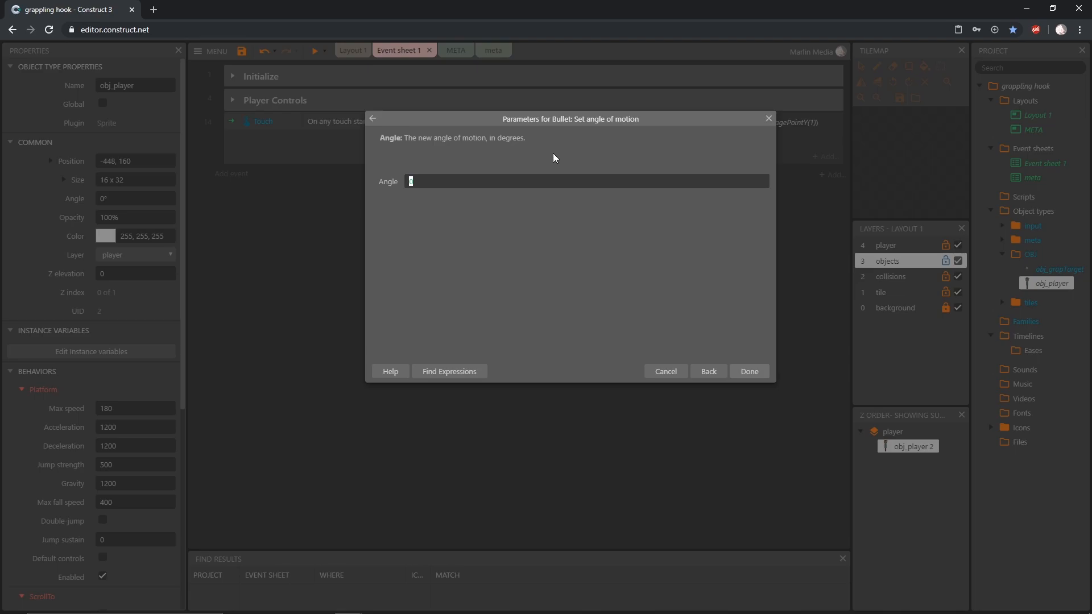
Step: Begin the angle of motion expression with the angle function, using obj_player.ImagePointX(1) as its first argument
text(an)
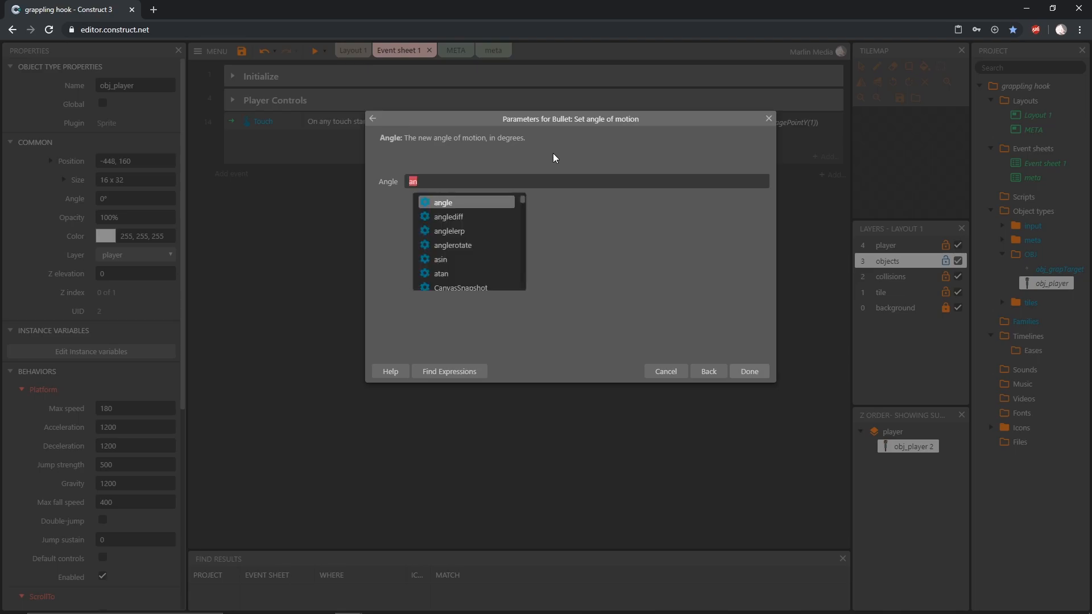
key(Return)
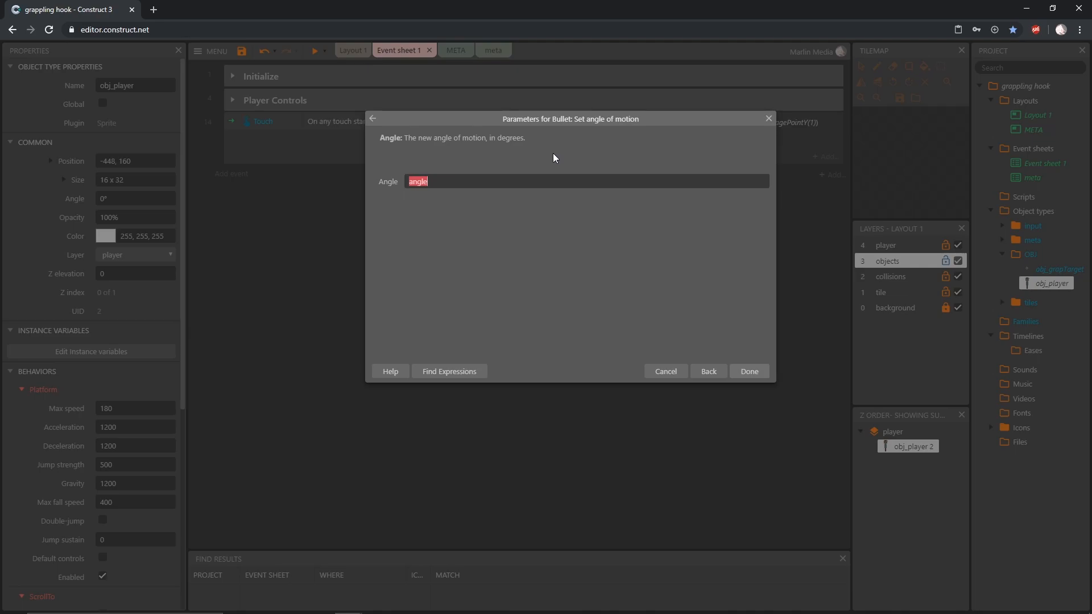
text(()
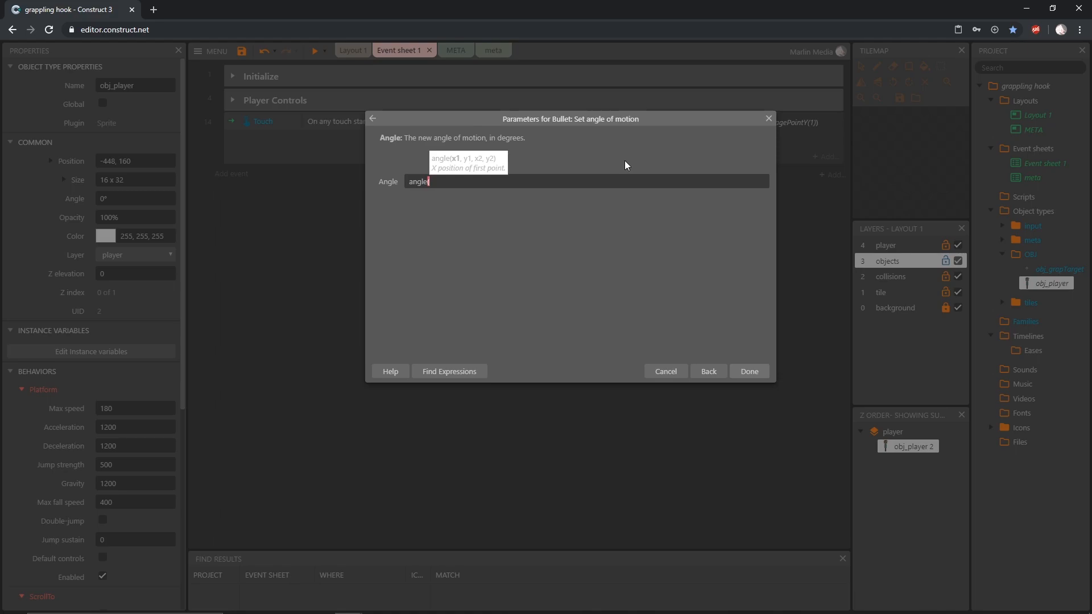
text(ob)
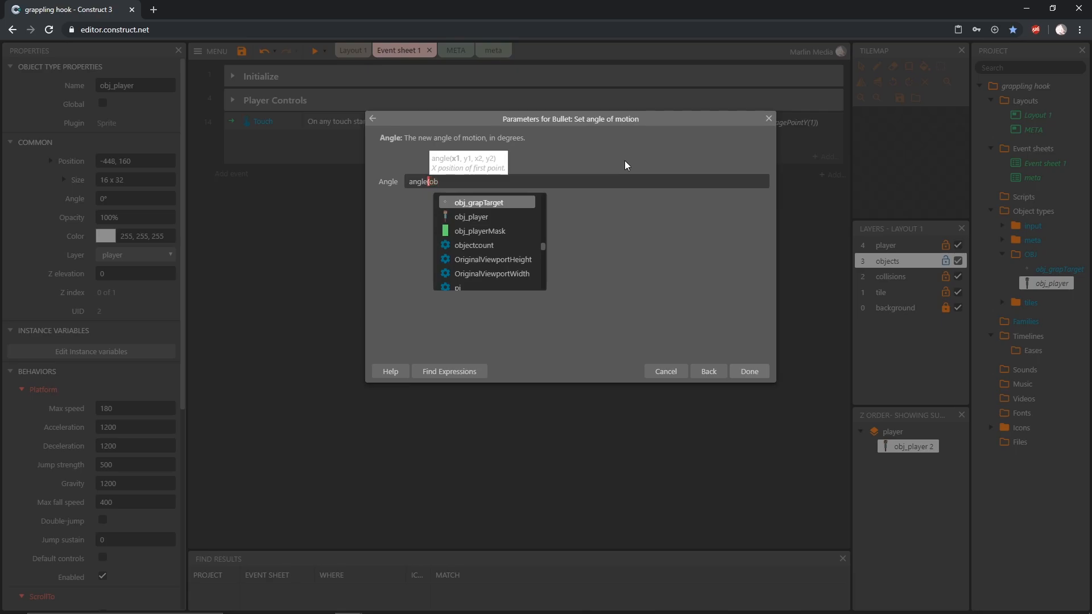
key(Down)
key(Return)
text(.im)
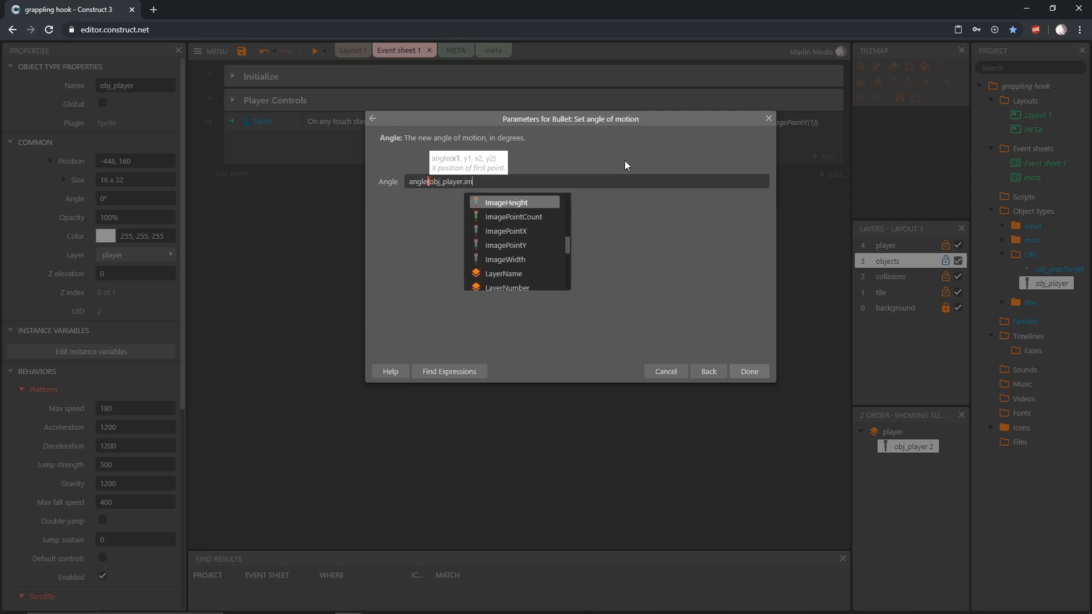
key(Down)
key(Down)
key(Return)
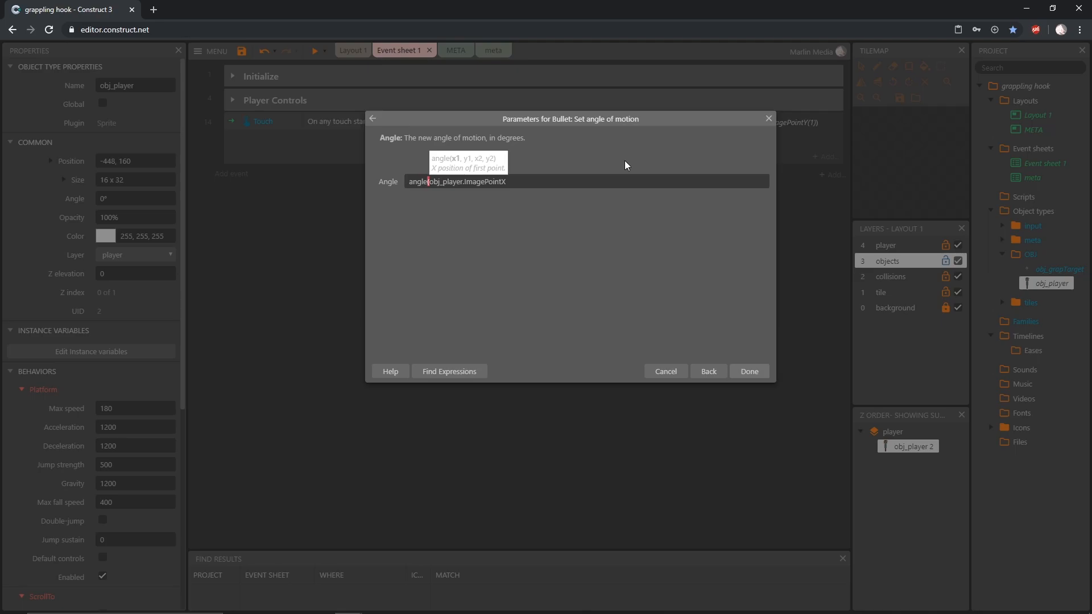
text((1))
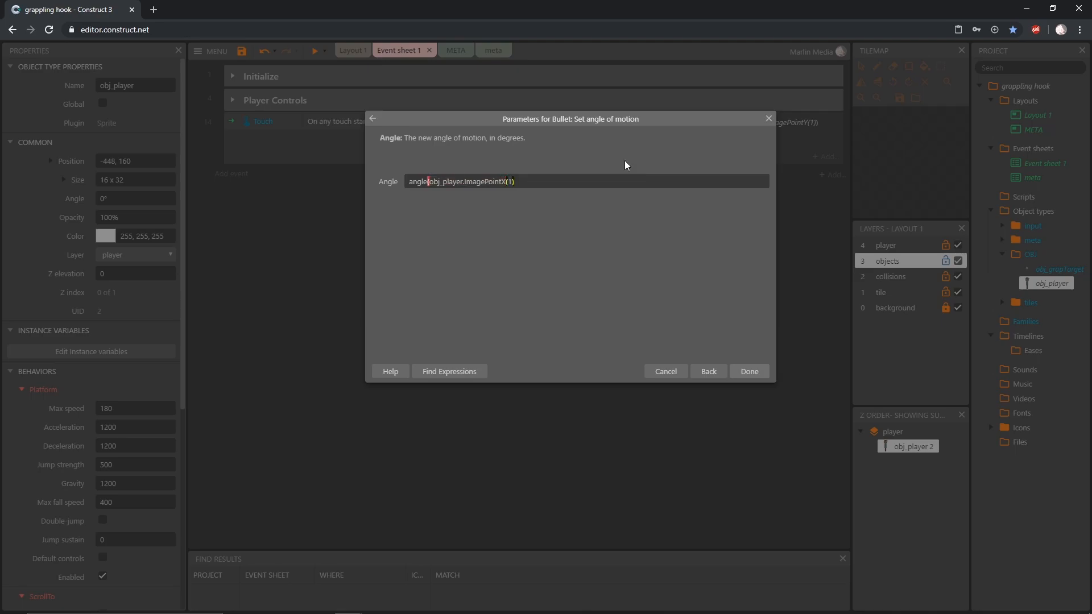
Step: Add obj_player.ImagePointY(1) as the second argument of the angle expression
text(, obj)
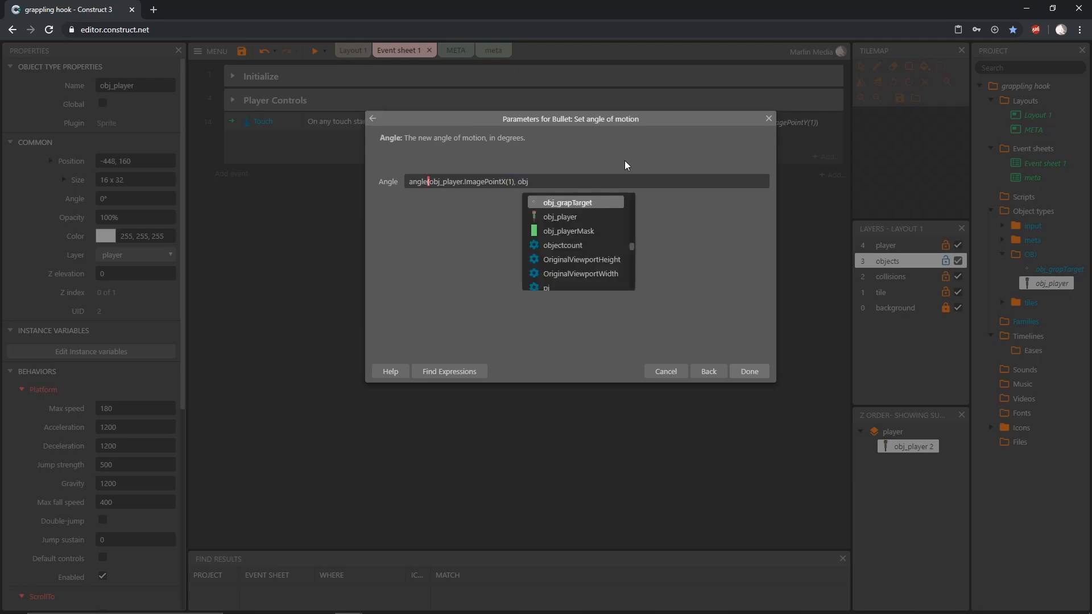
key(Down)
key(Return)
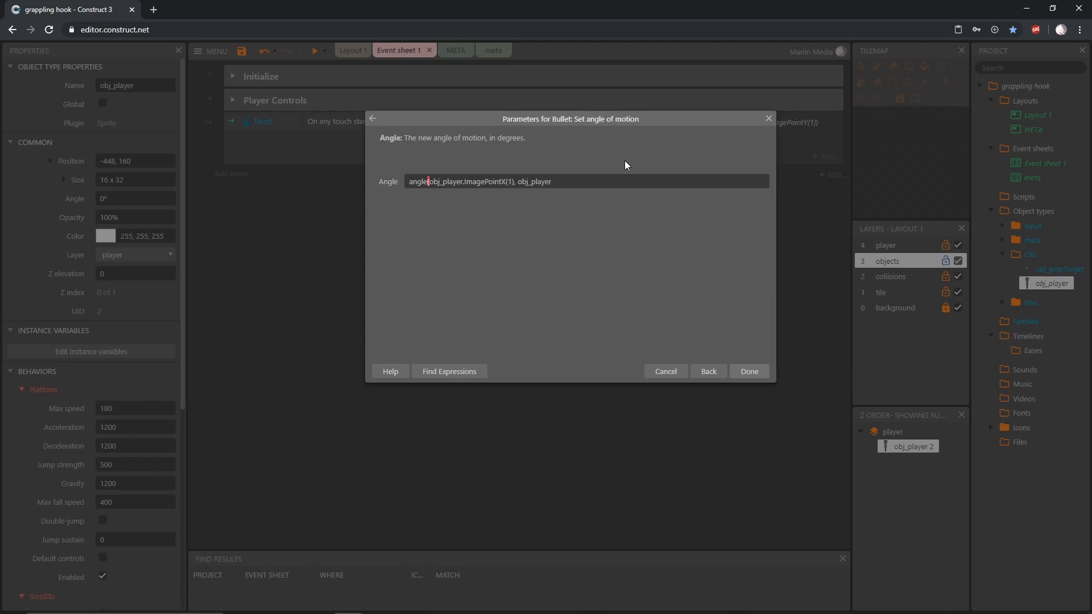
text(.im)
key(Down)
key(Down)
key(Down)
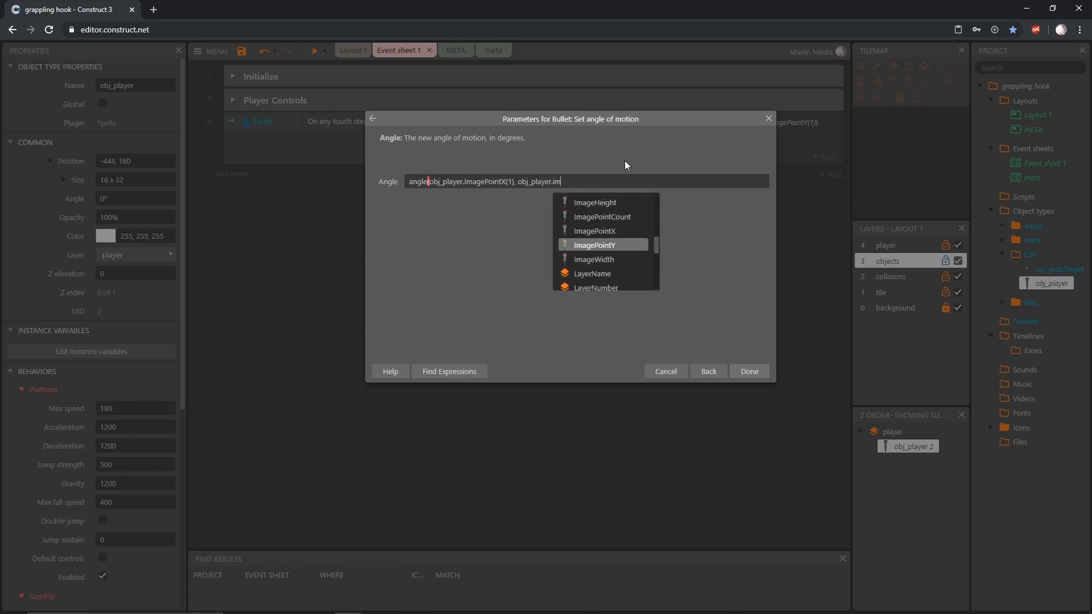
key(Return)
text((1),)
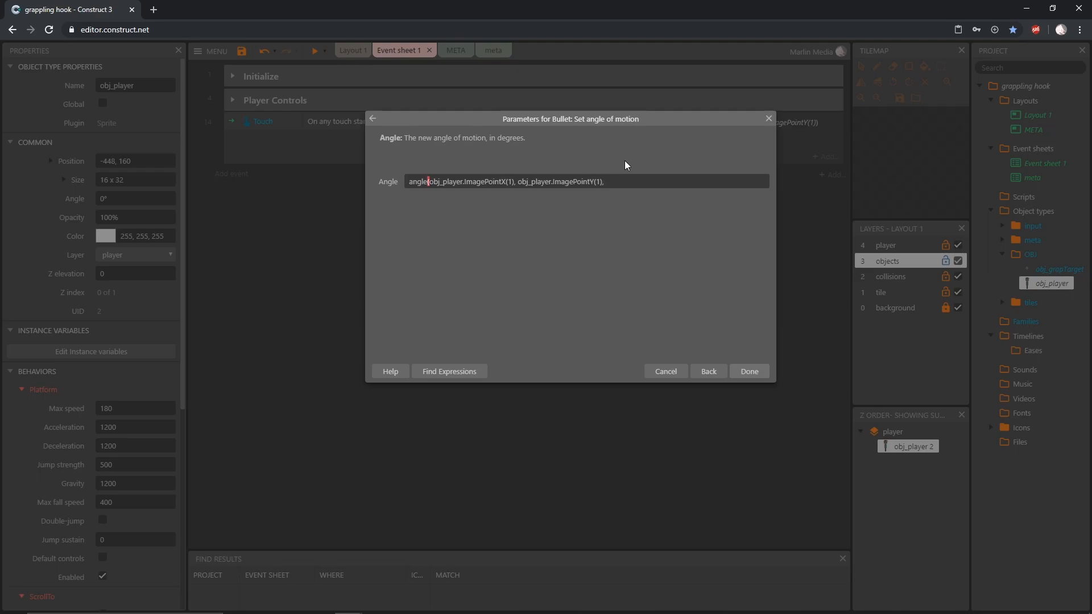
Step: Complete the angle expression with Touch.X and Touch.Y as the end point and finish the action
text(tou)
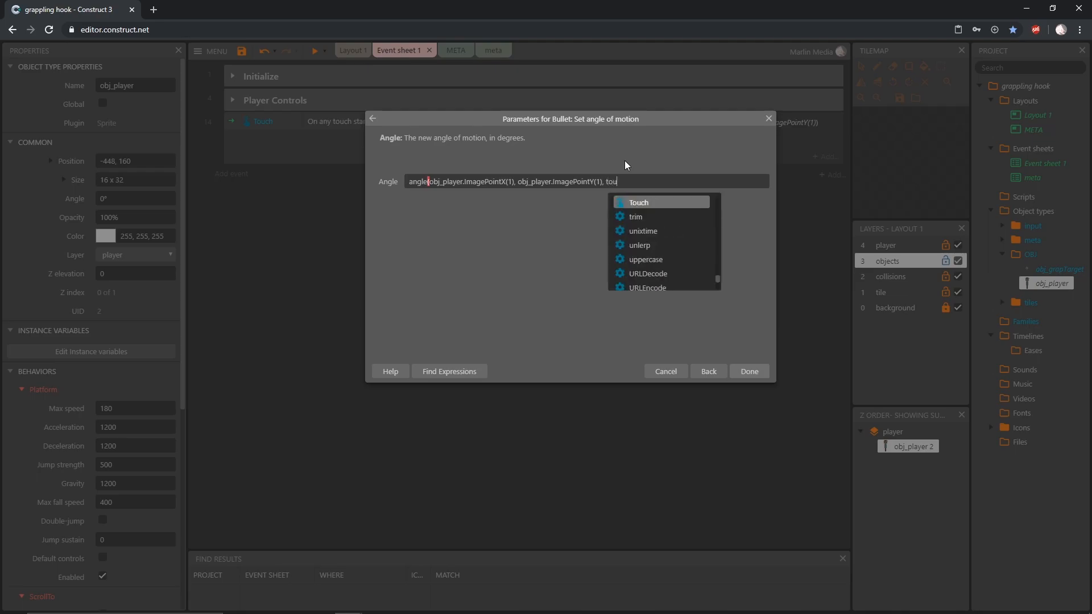
key(Tab)
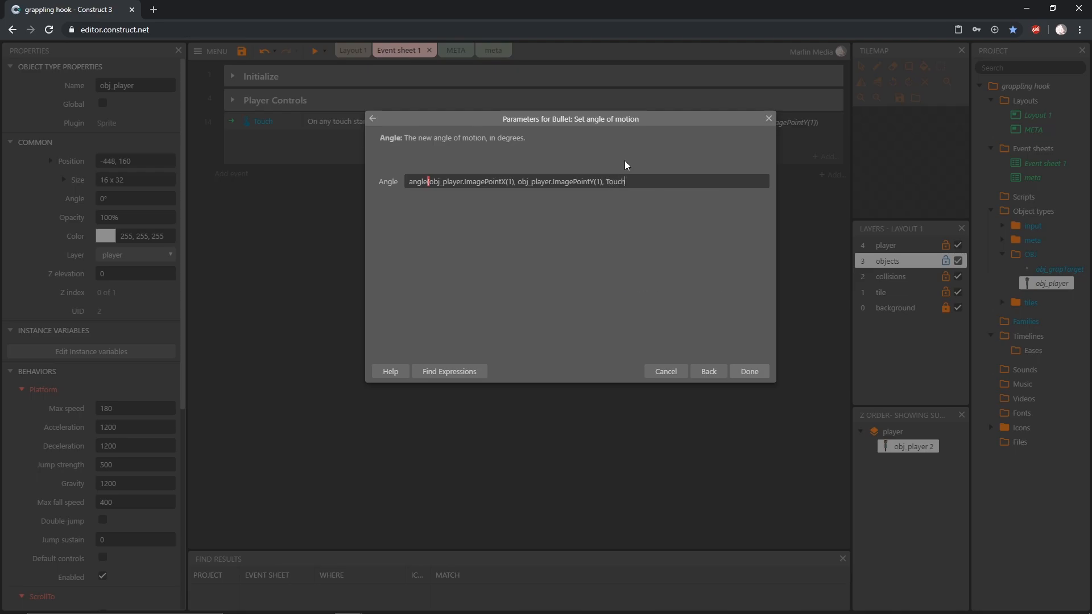
text(.x)
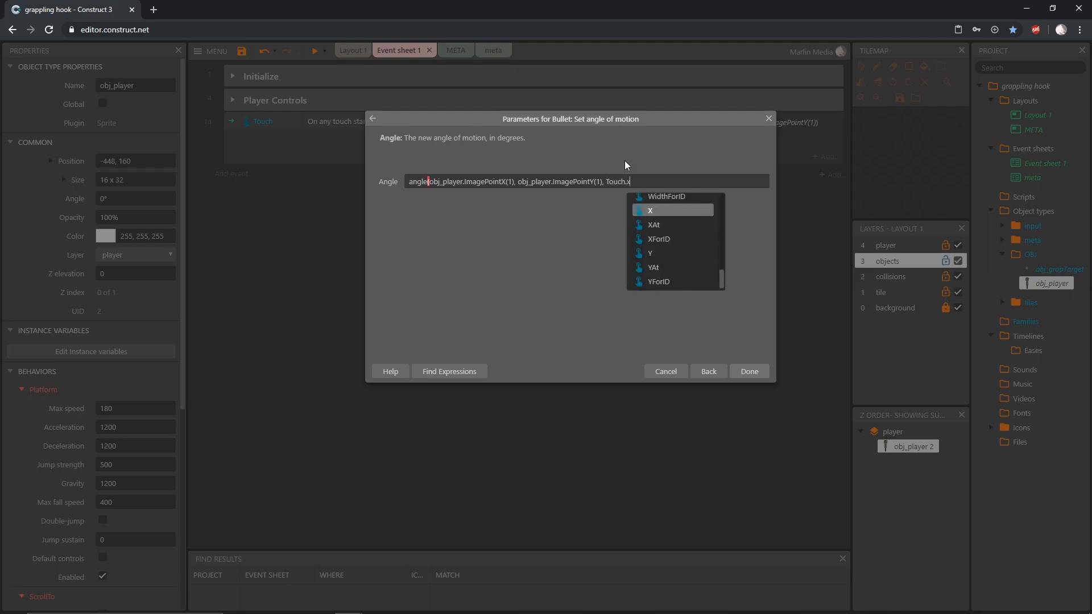
key(Tab)
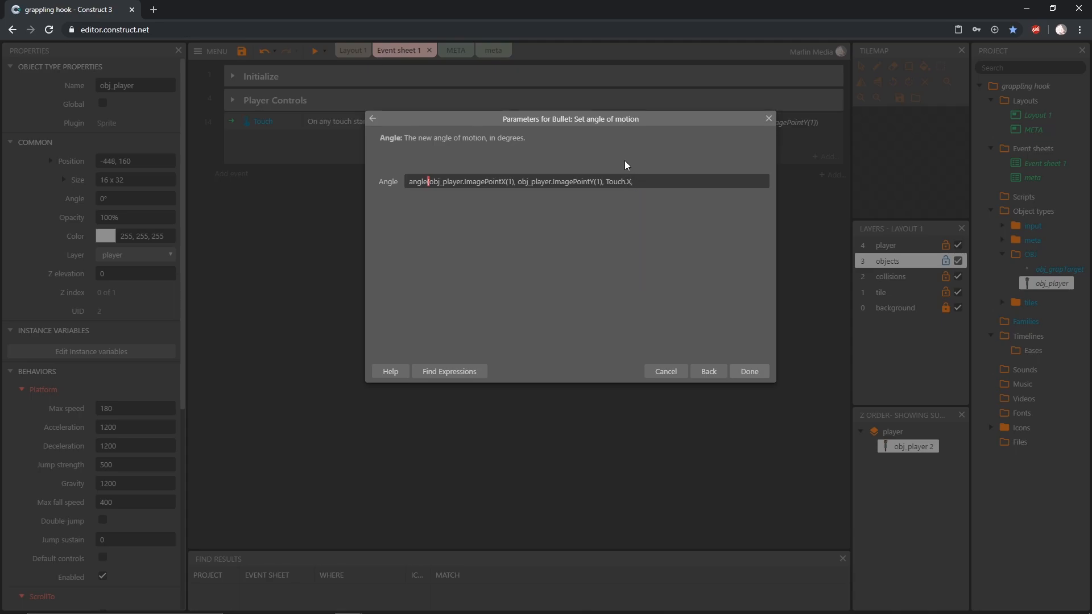
text(tou)
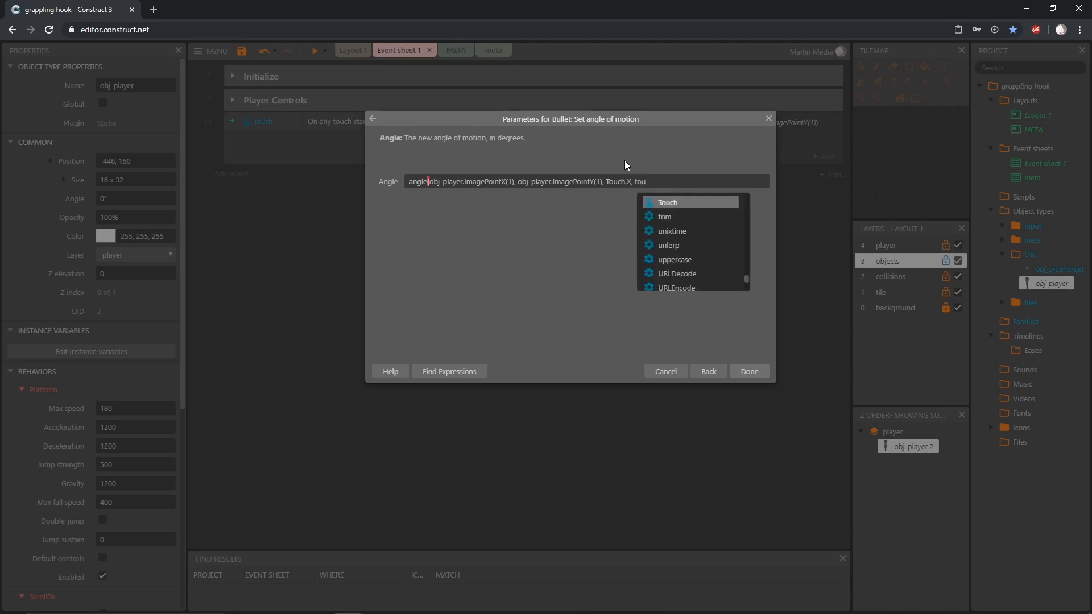
key(Tab)
text(.y)
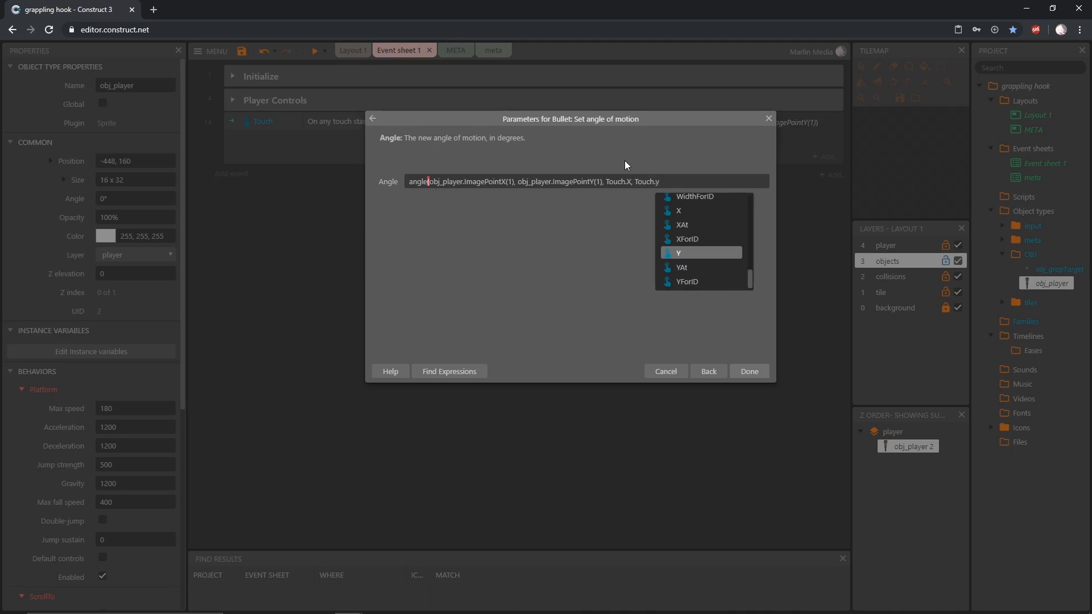
key(Tab)
text())
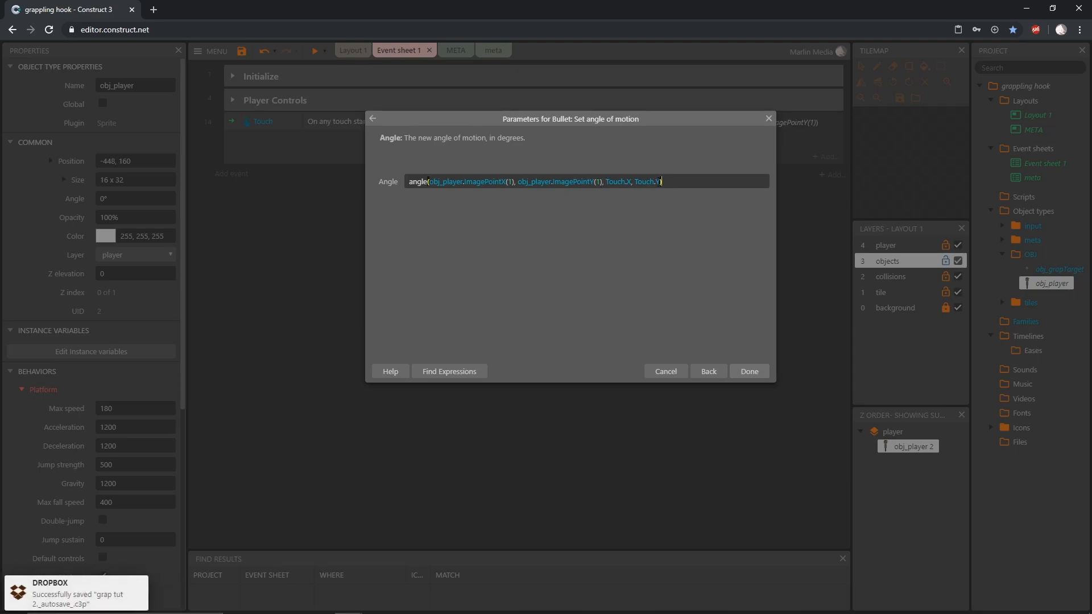
click(750, 371)
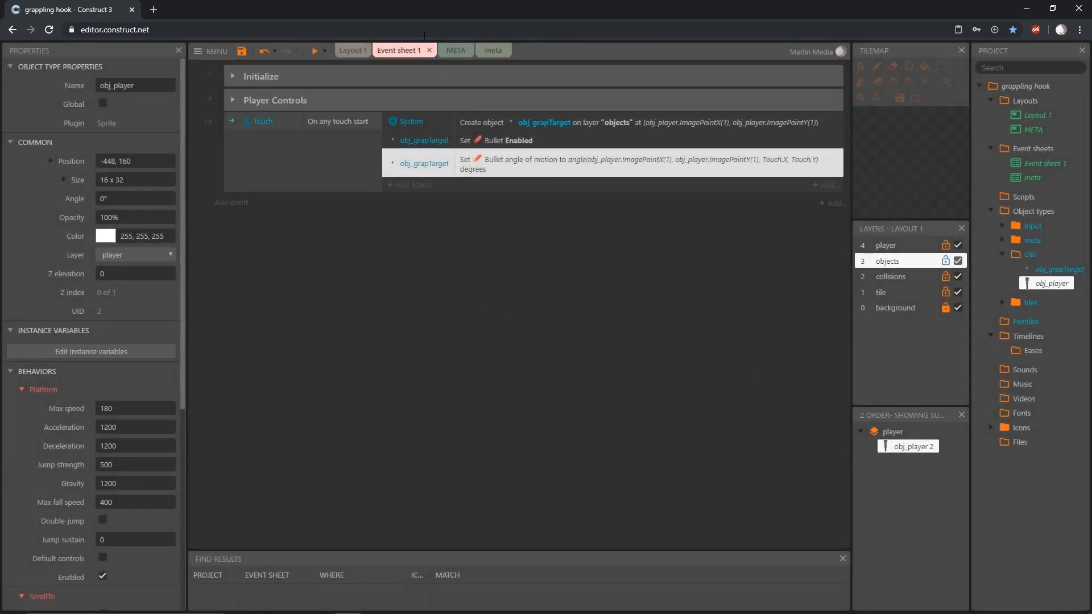
Step: Preview the project and test running and jumping with the player on the platforms
click(312, 52)
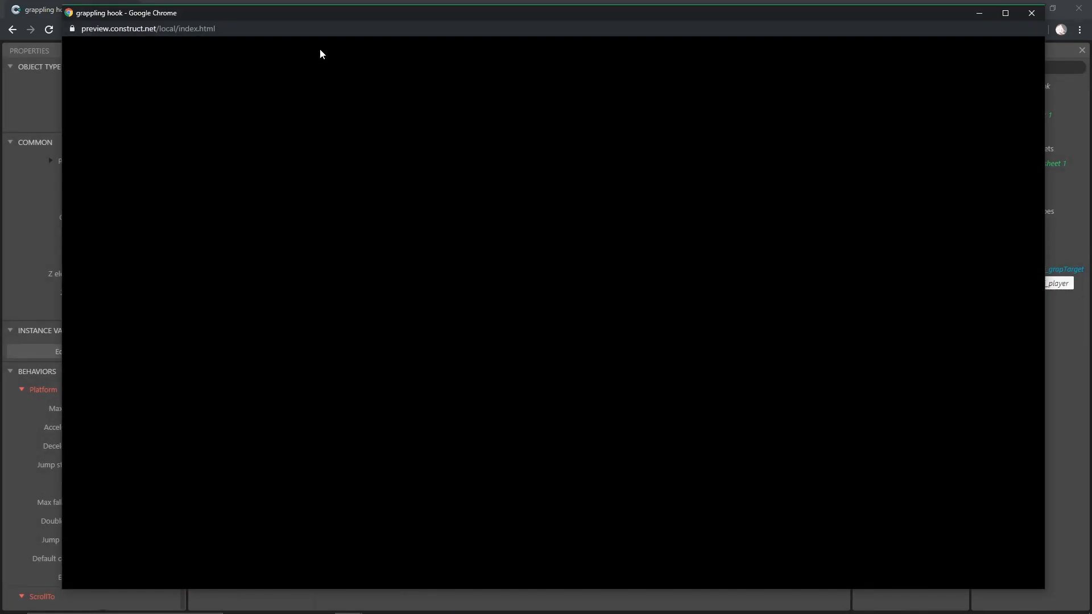
key(d)
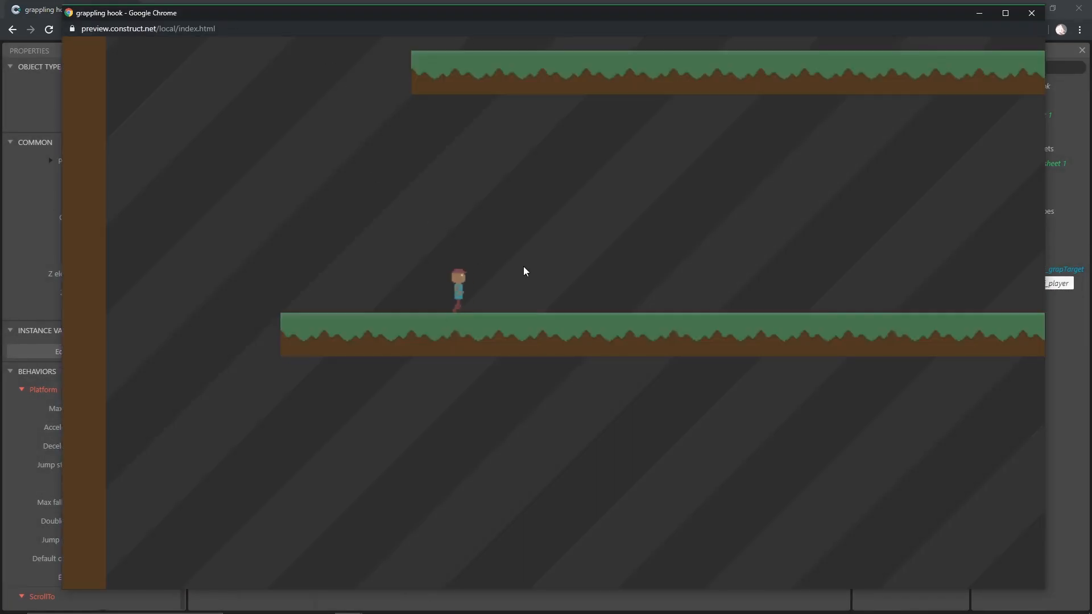
key(a)
key(d)
key(w)
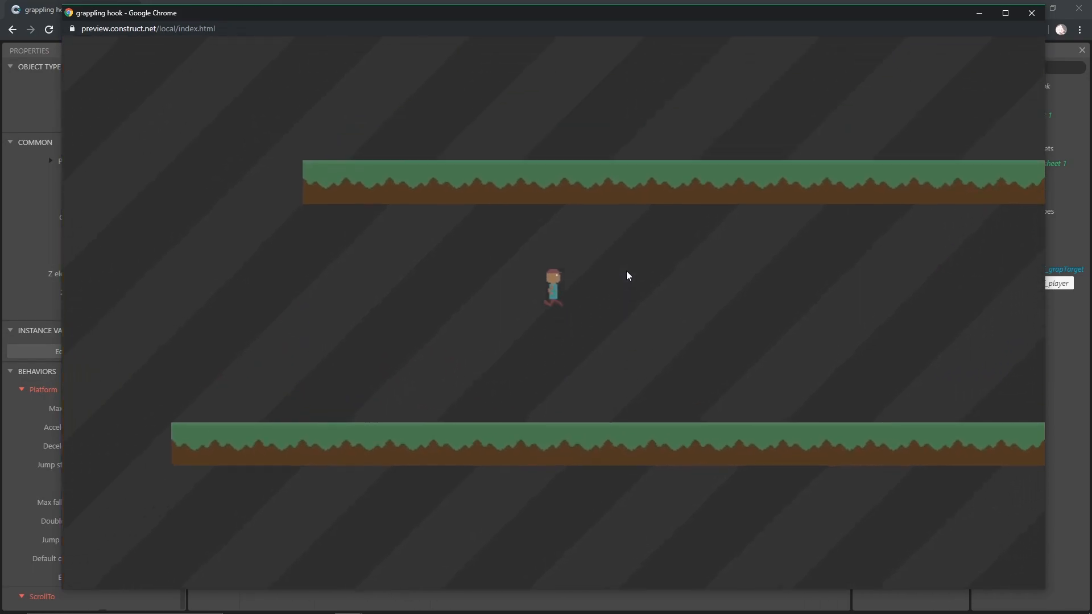
key(d)
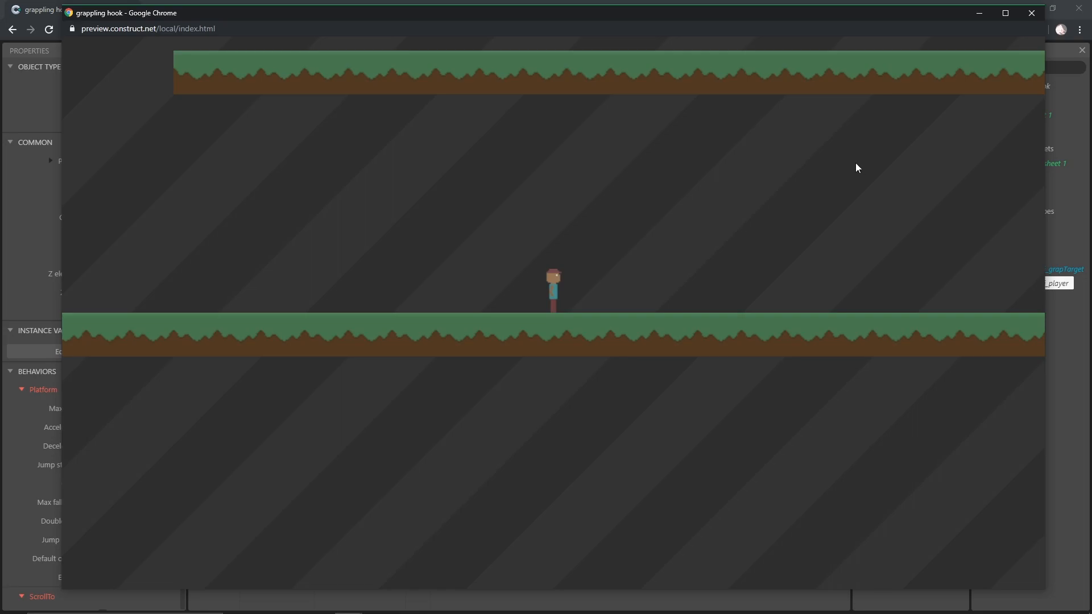
Step: Test firing grapple targets from the player in many directions while facing both ways, and close the preview
click(879, 207)
click(979, 216)
click(902, 528)
click(322, 486)
click(240, 169)
click(330, 94)
click(705, 112)
click(478, 174)
click(784, 188)
click(816, 274)
click(811, 191)
click(866, 283)
key(Left)
click(340, 281)
click(283, 193)
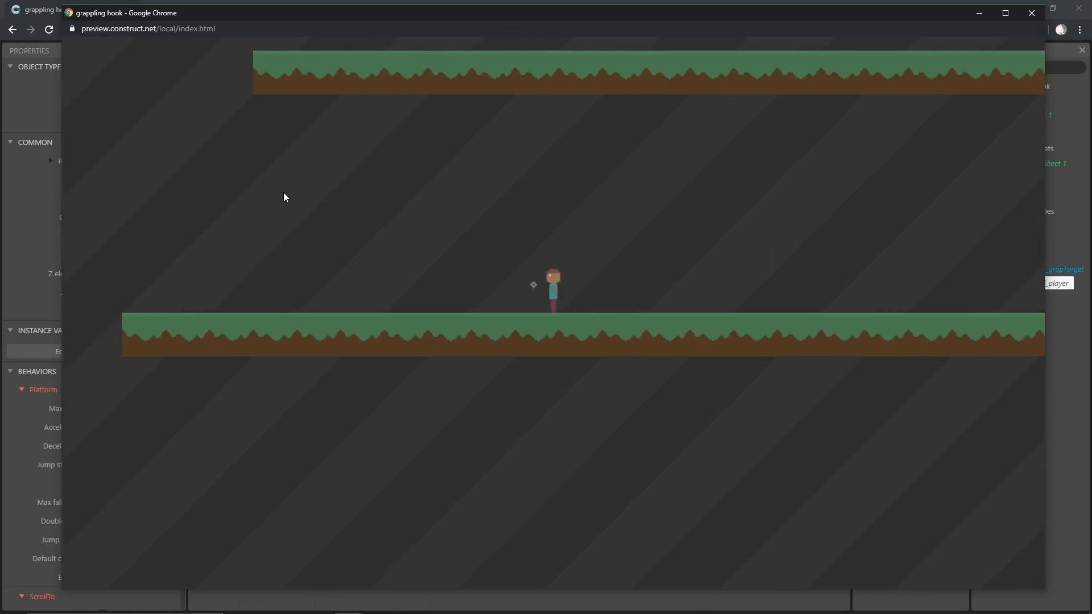
click(171, 298)
click(880, 242)
click(880, 243)
click(880, 245)
click(852, 162)
click(1031, 13)
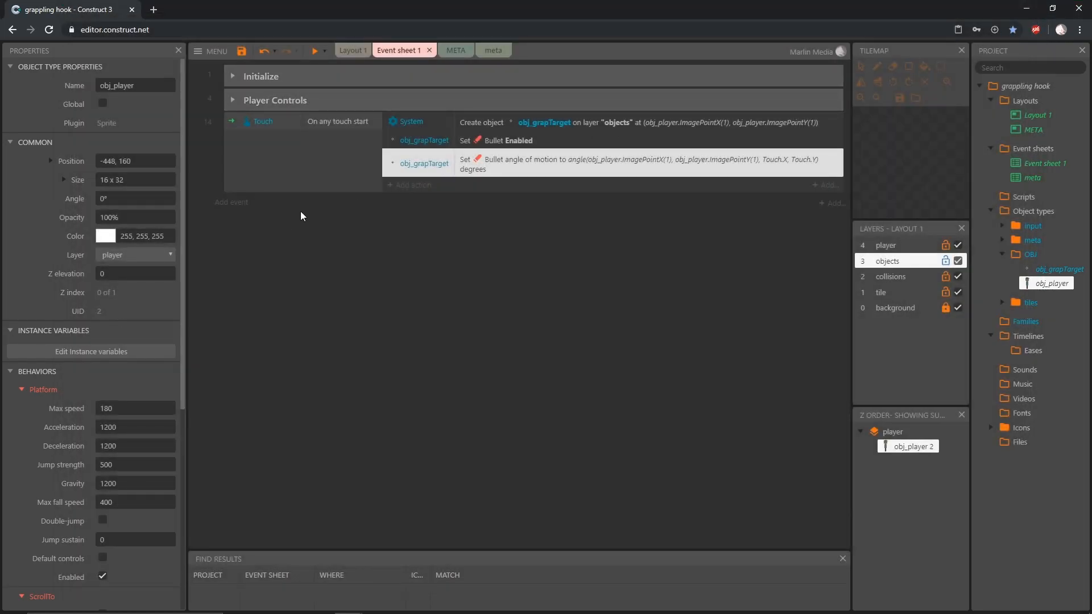
Step: Add a blank sub-event beneath the On any touch start event
click(252, 167)
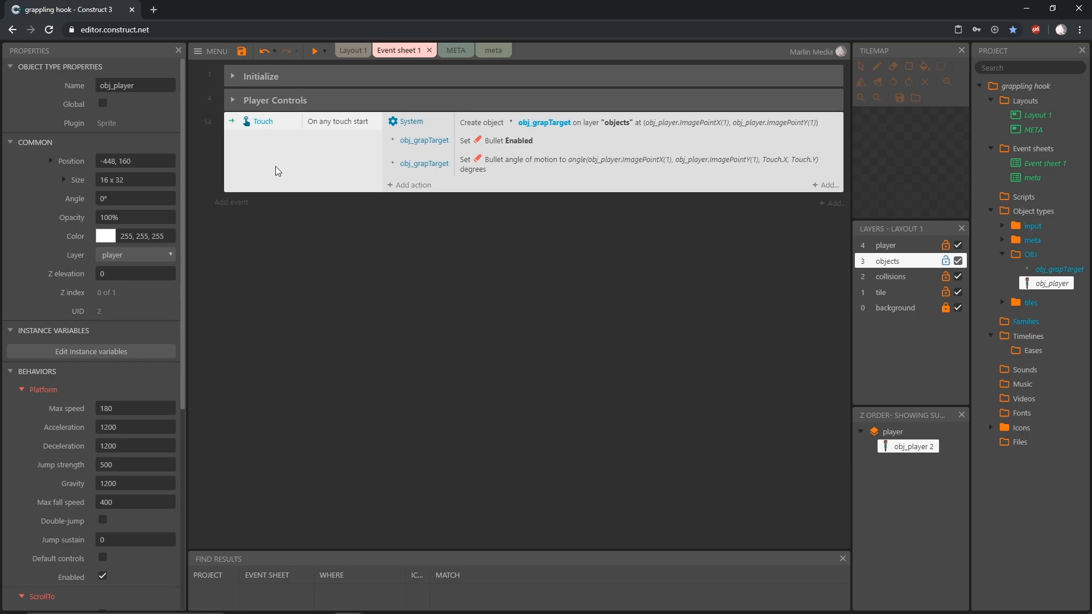
key(b)
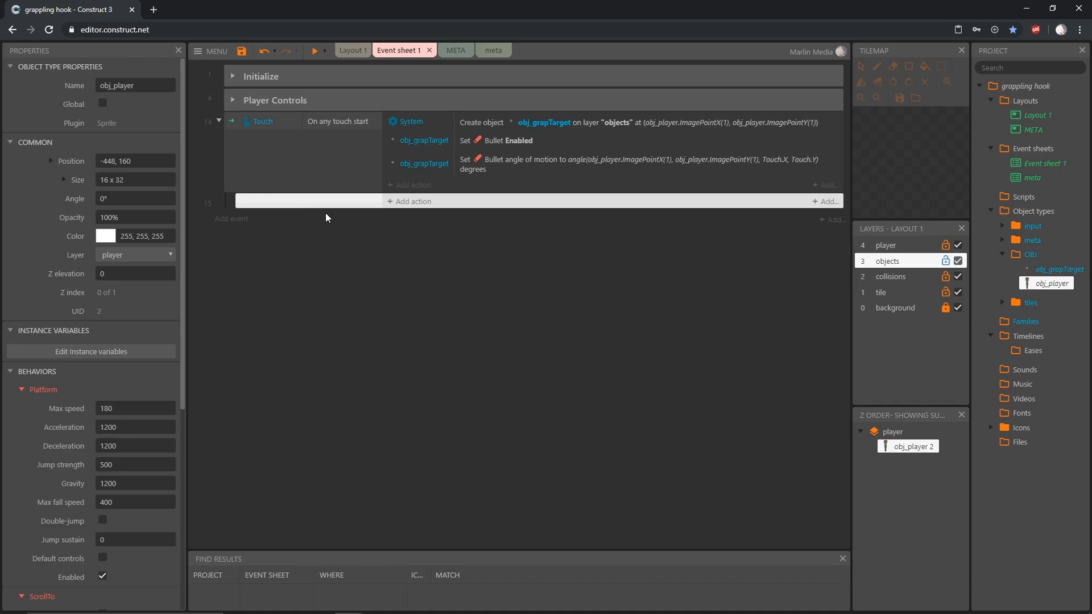
Step: Move the player sprite around Layout 1 and leave it outside the level at -352, 128
click(348, 51)
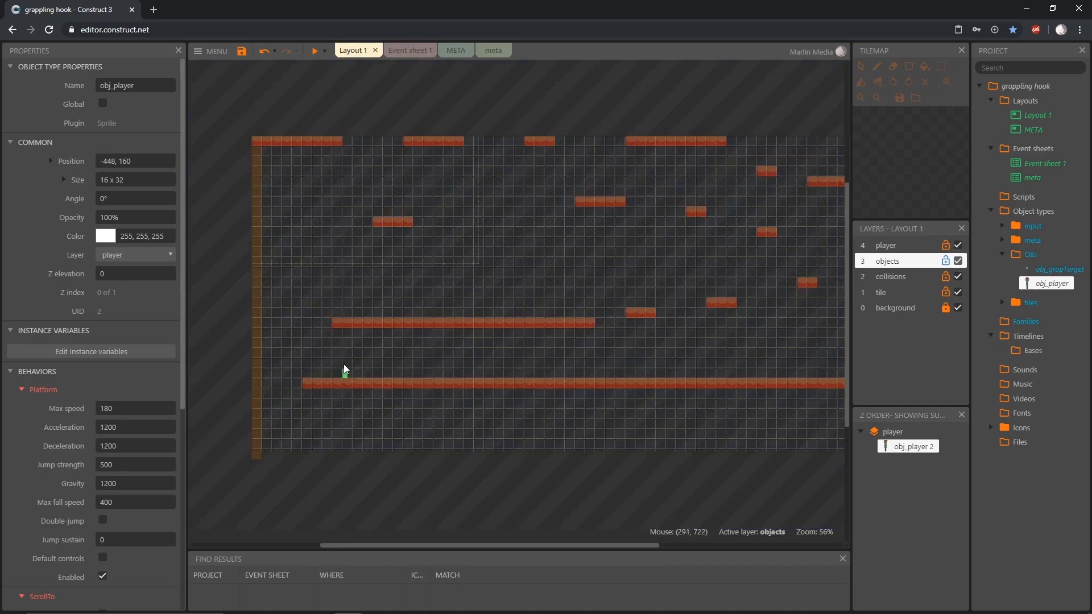
middle_drag(283, 328, 339, 293)
ctrl+scroll(339, 294, up, 8)
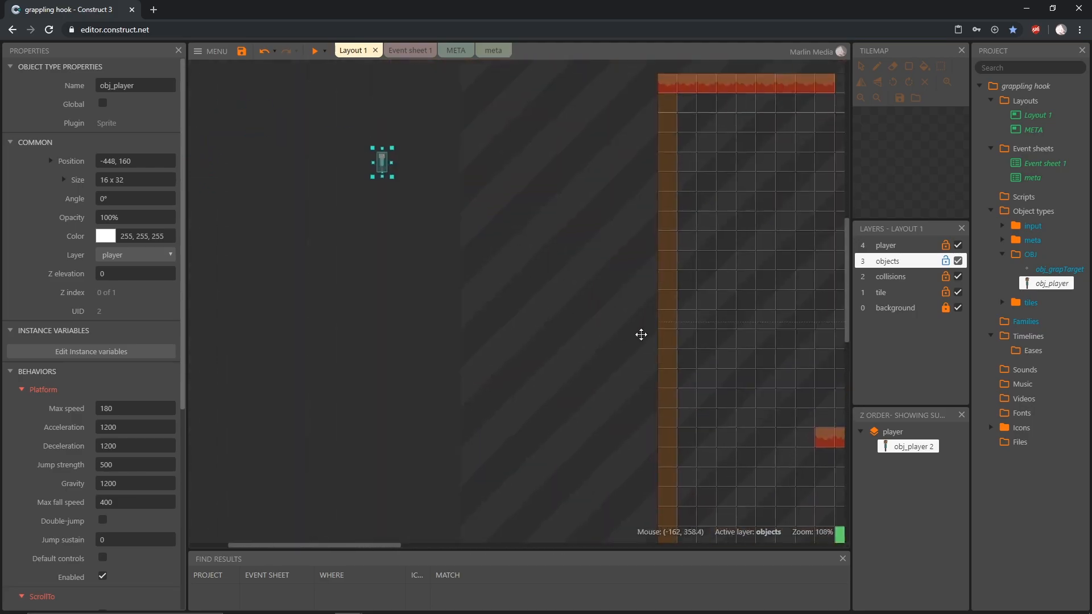
drag(319, 227, 792, 294)
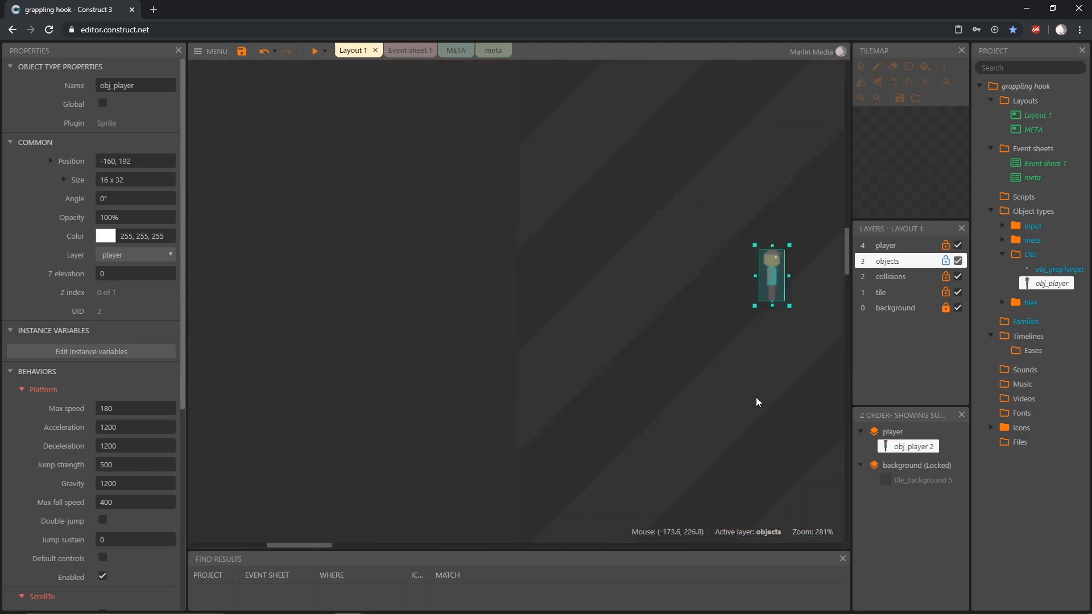
ctrl+scroll(715, 391, down, 2)
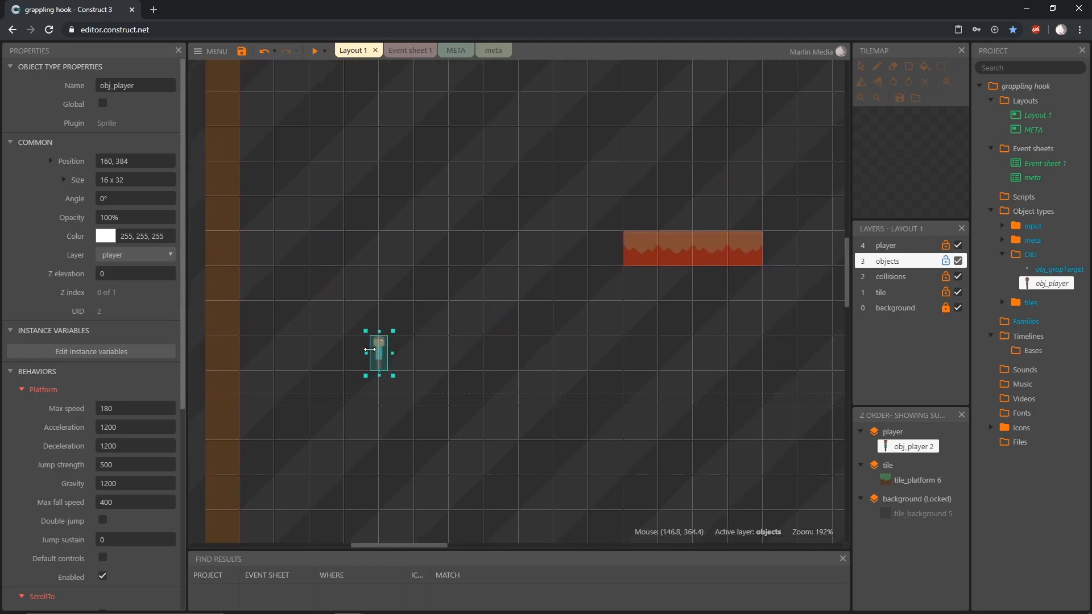
ctrl+scroll(424, 376, up, 2)
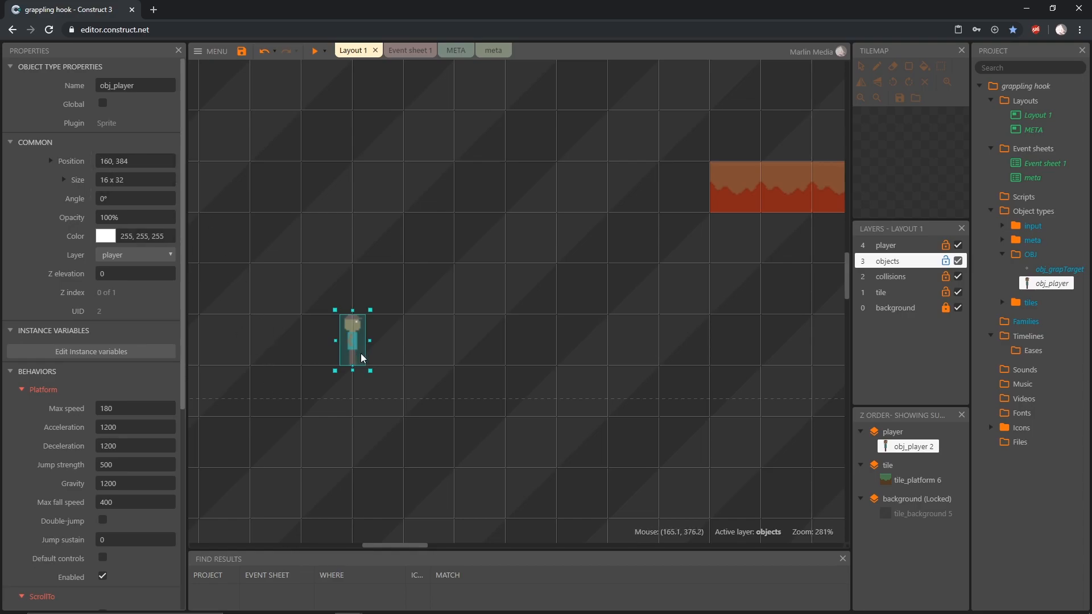
ctrl+scroll(549, 323, down, 3)
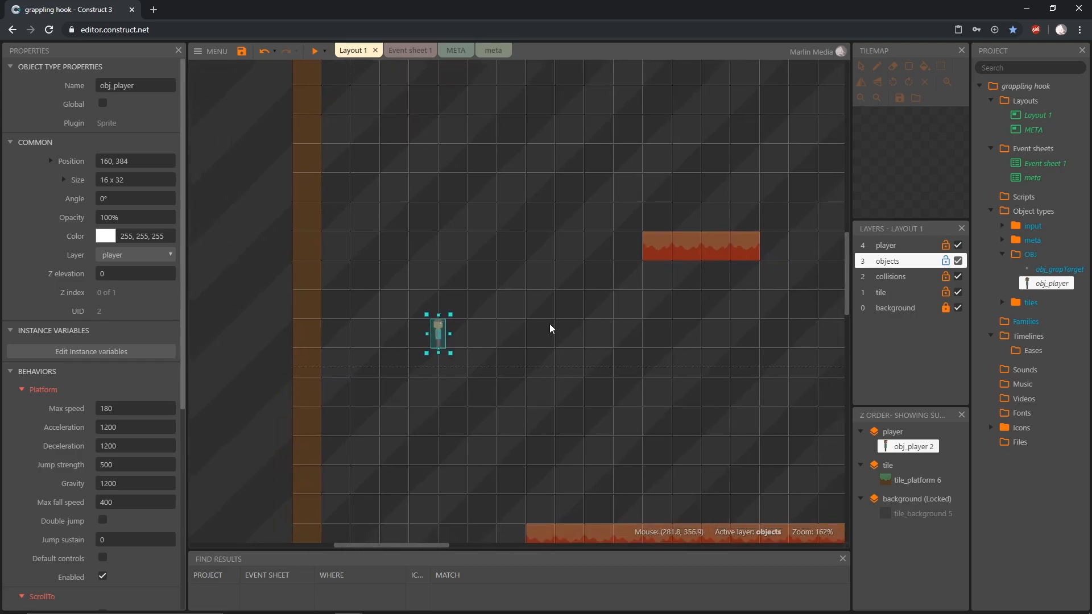
ctrl+scroll(549, 323, down, 5)
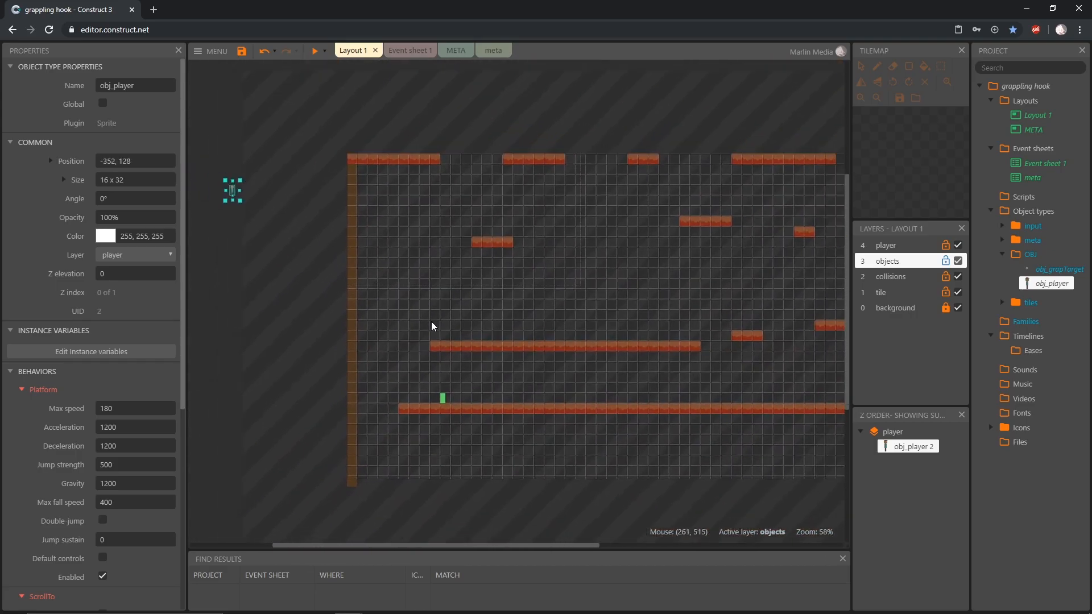
ctrl+scroll(432, 326, down, 1)
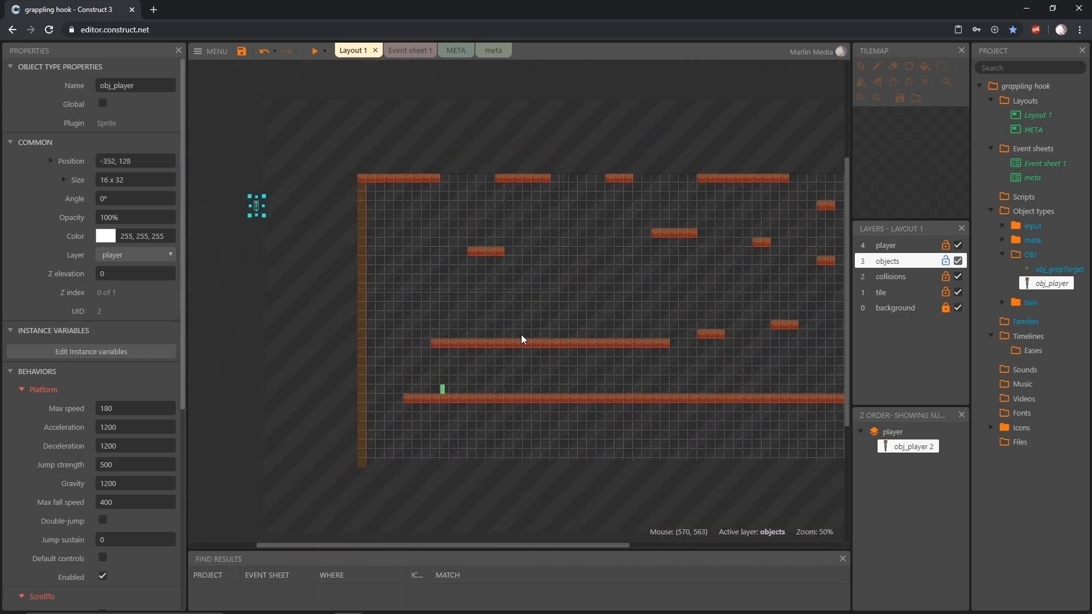
Step: Add a global number variable named touchPosition to Event sheet 1
click(404, 52)
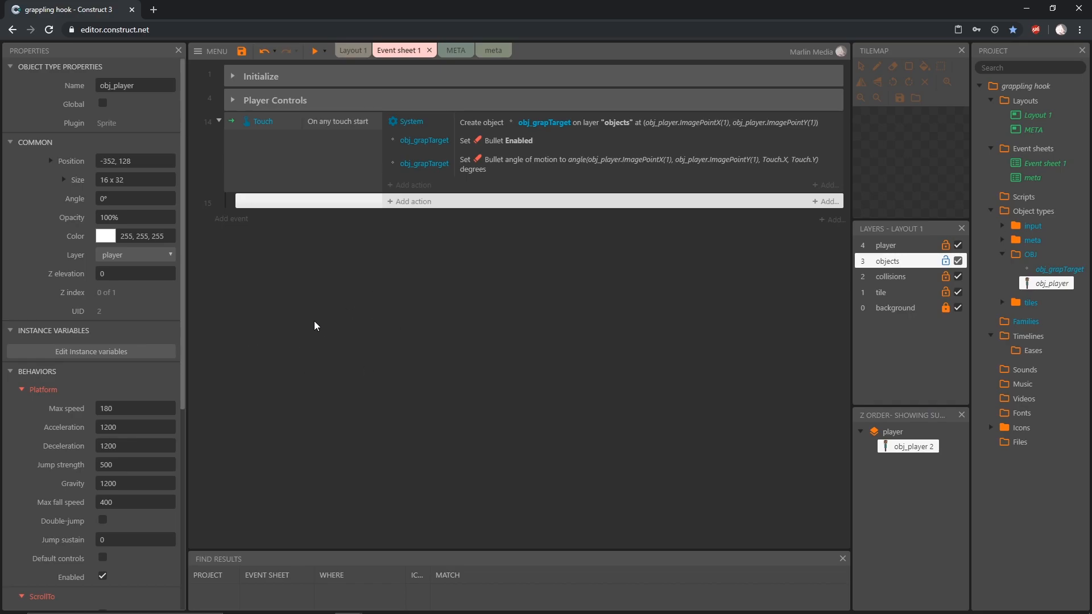
right_click(303, 310)
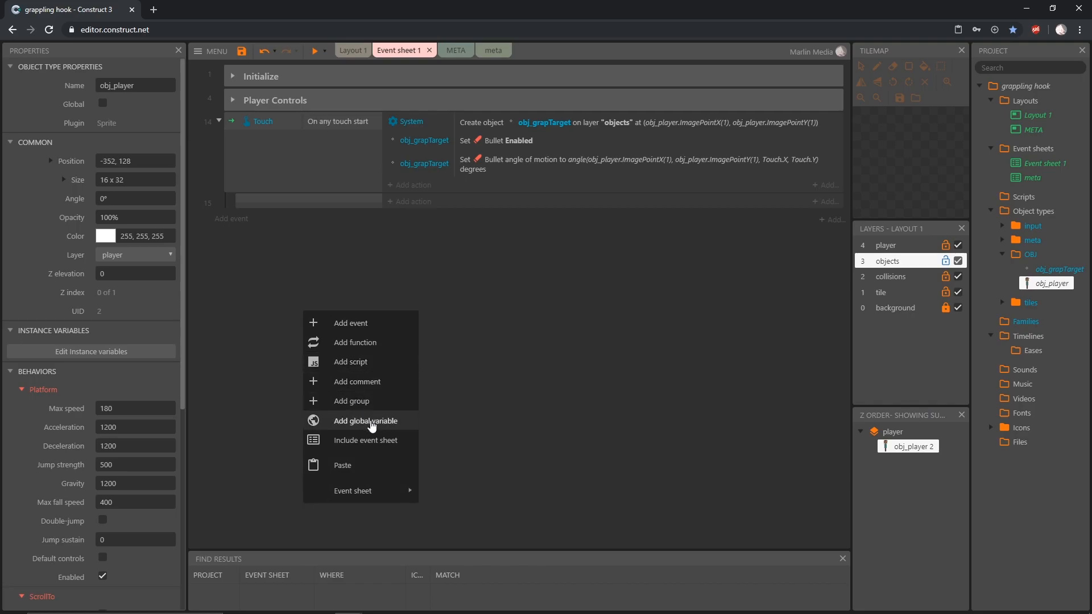
click(371, 423)
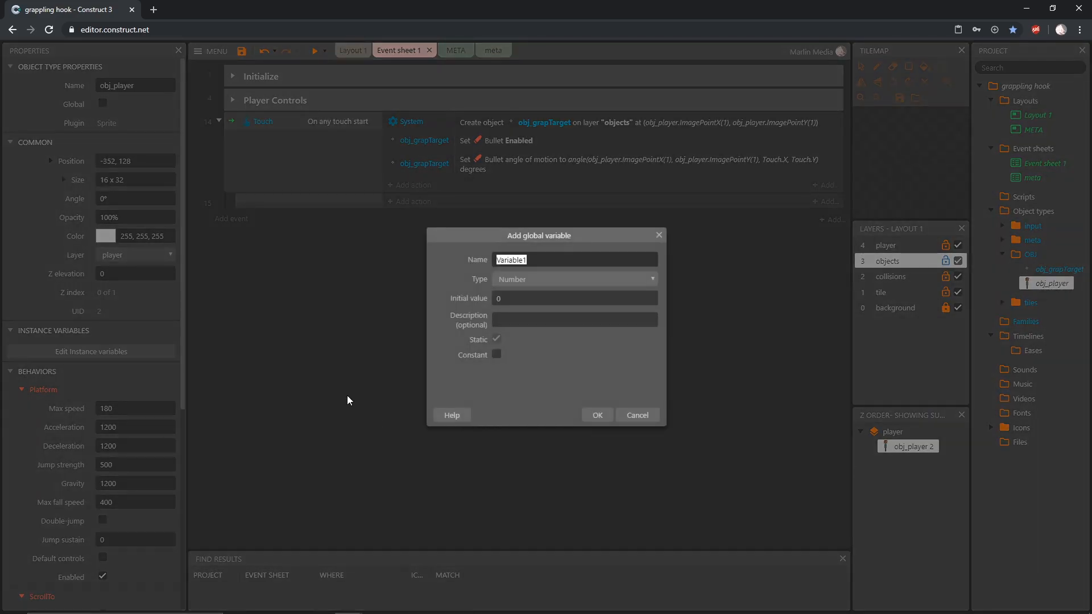
text(touchPosition)
key(Return)
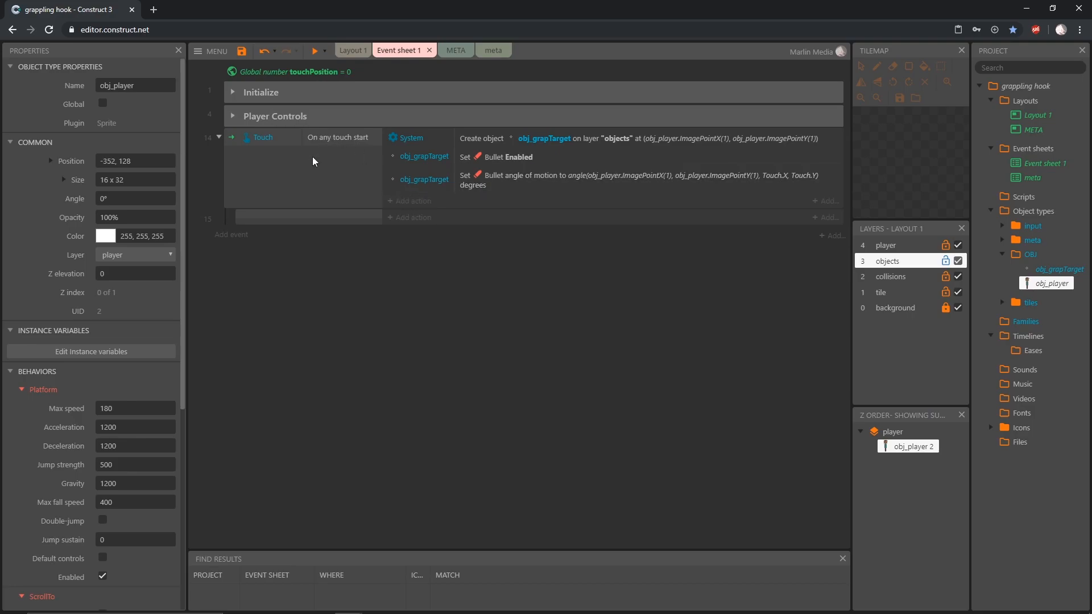
Step: Add a System Set value action to the touch event that sets touchPosition to Touch.X
click(431, 195)
click(406, 203)
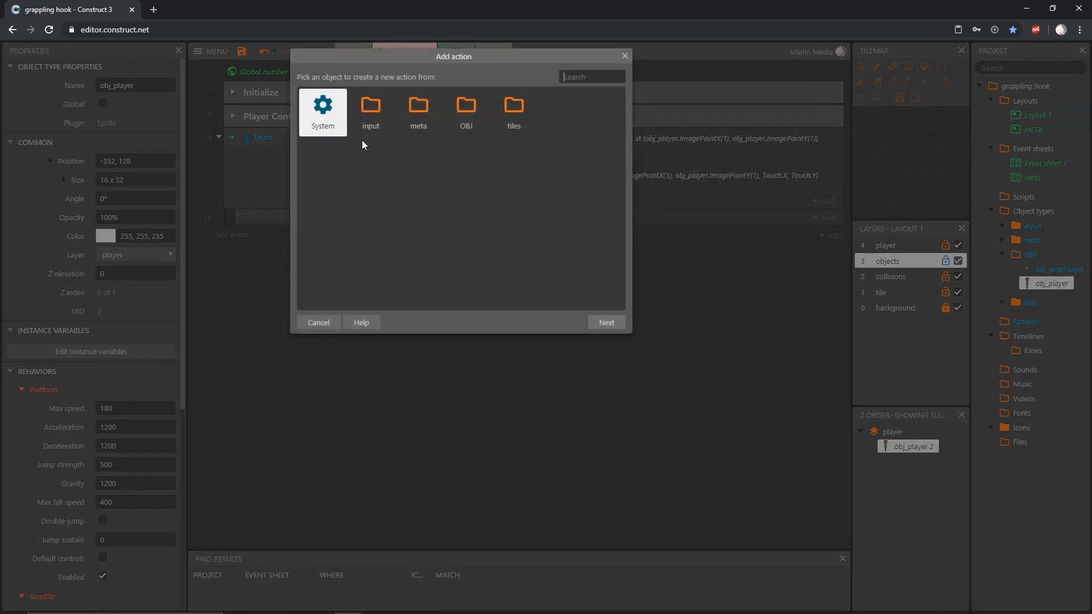
double_click(322, 114)
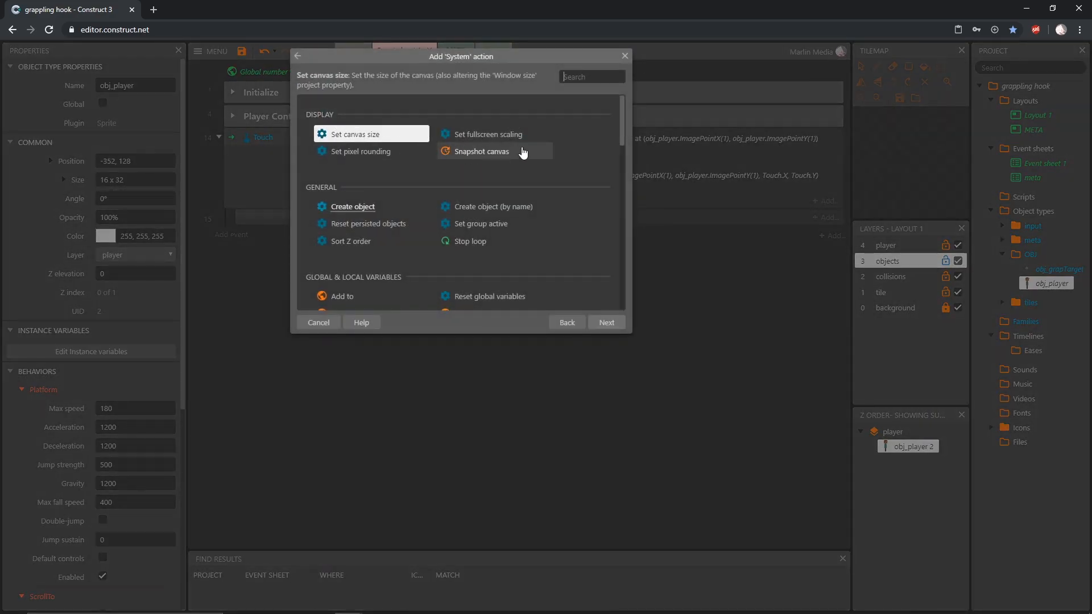
text(set)
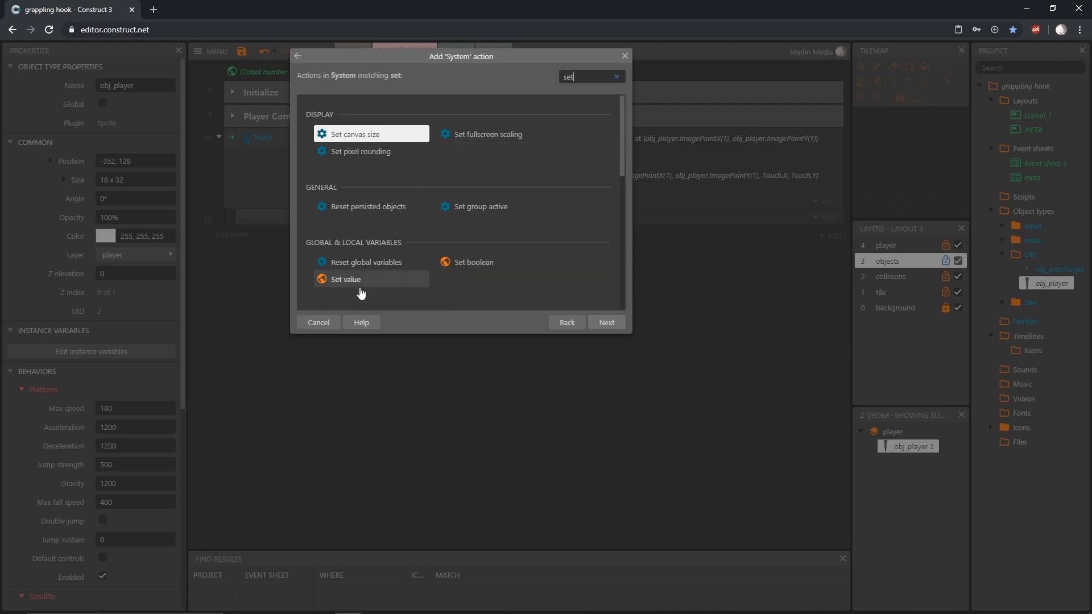
double_click(349, 289)
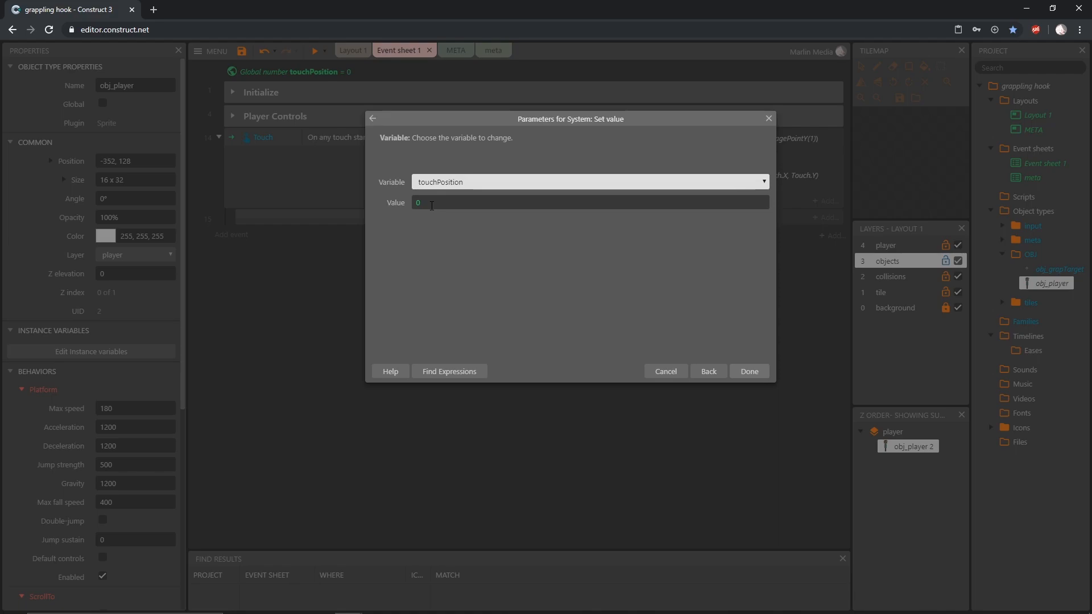
click(432, 203)
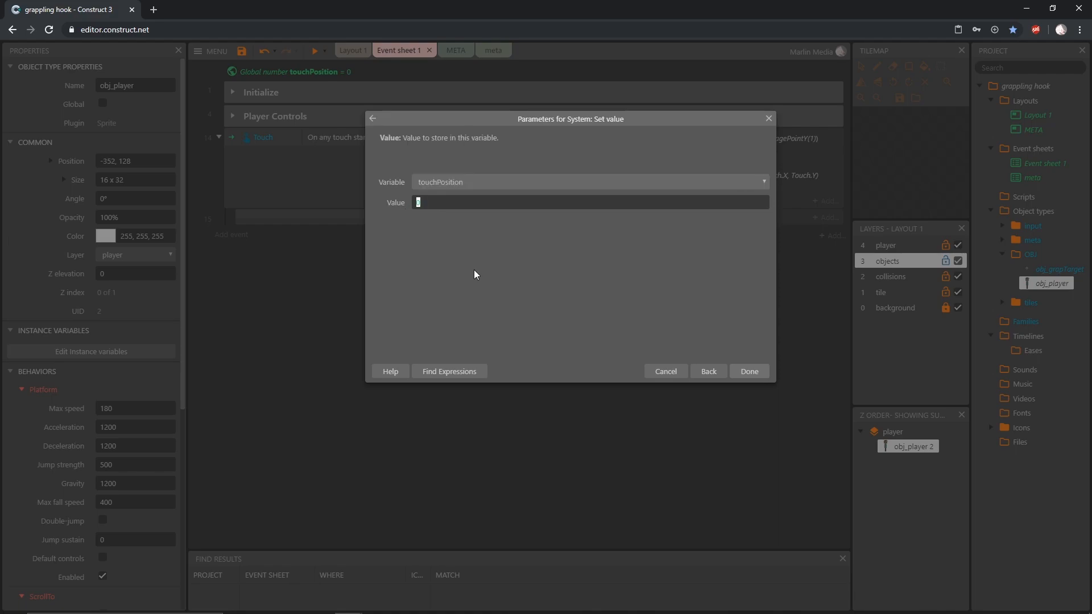
text(tou)
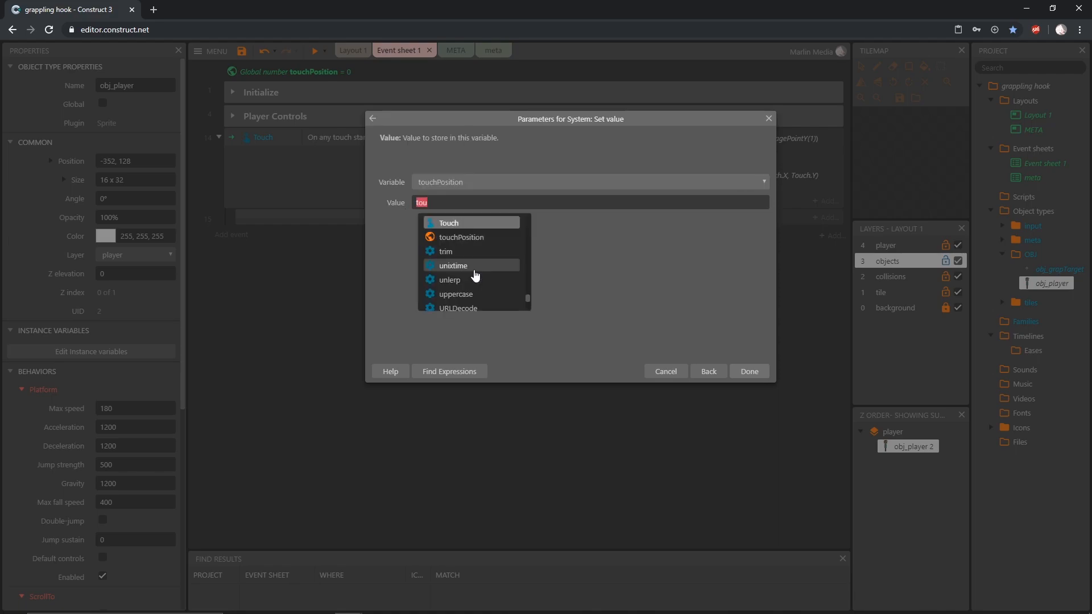
key(Tab)
text(.x)
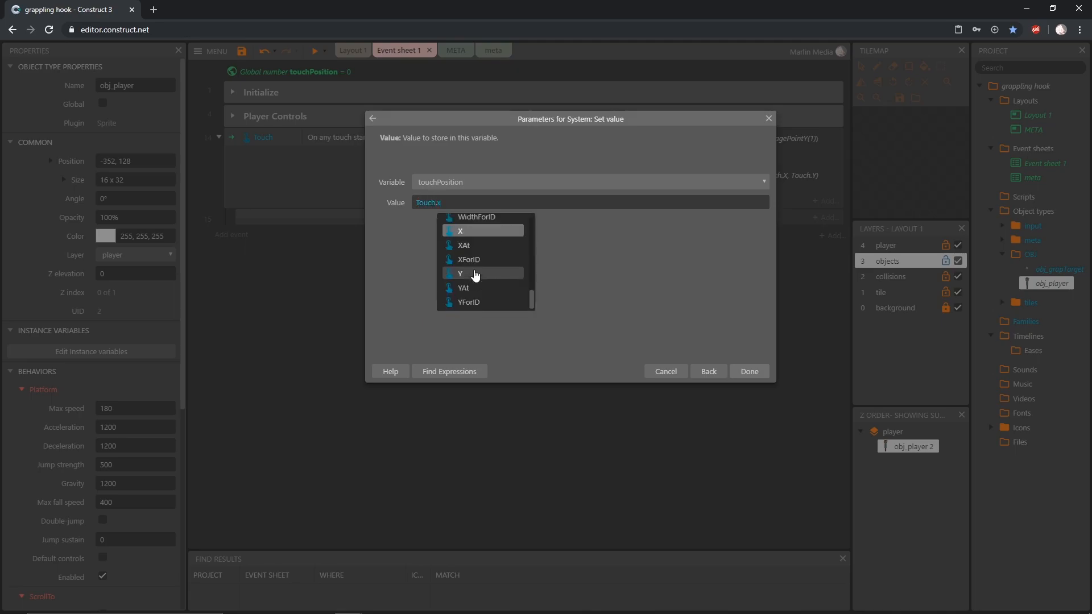
key(Tab)
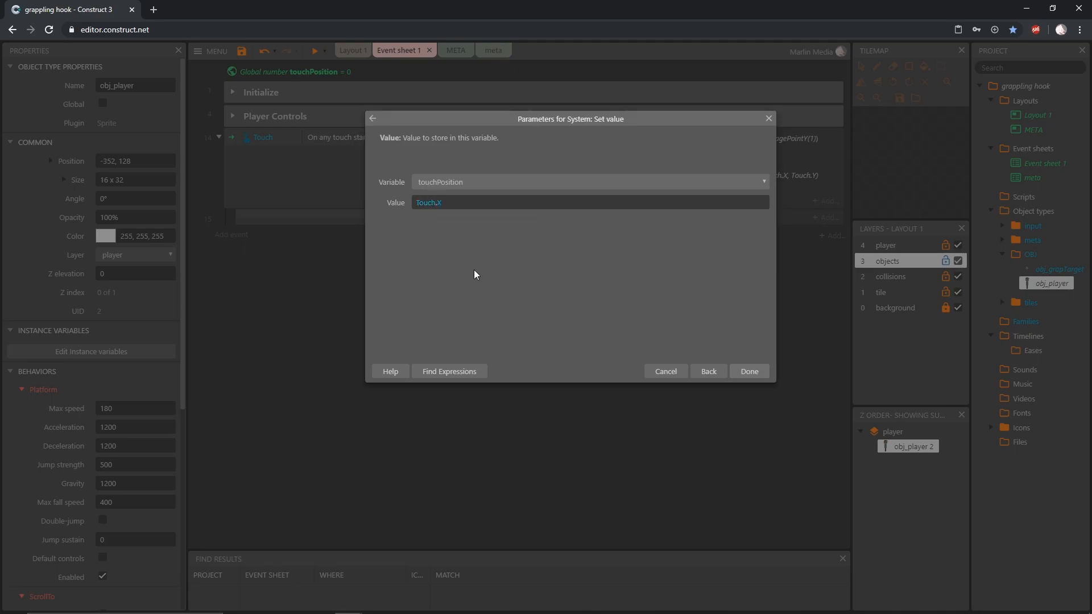
key(Return)
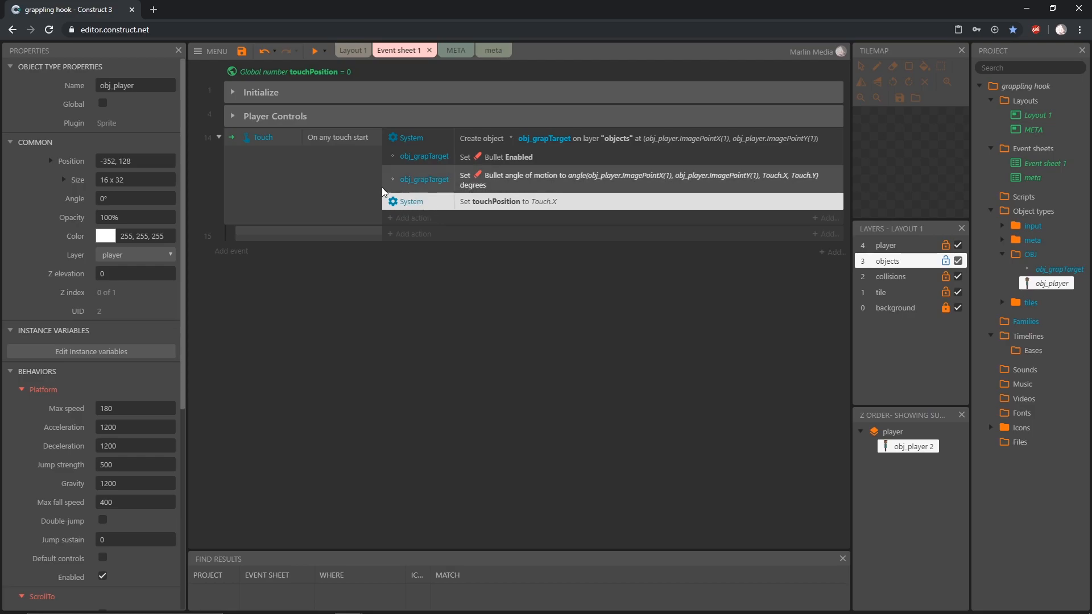
Step: Move the Set touchPosition action above the Create object action in the touch event
click(314, 139)
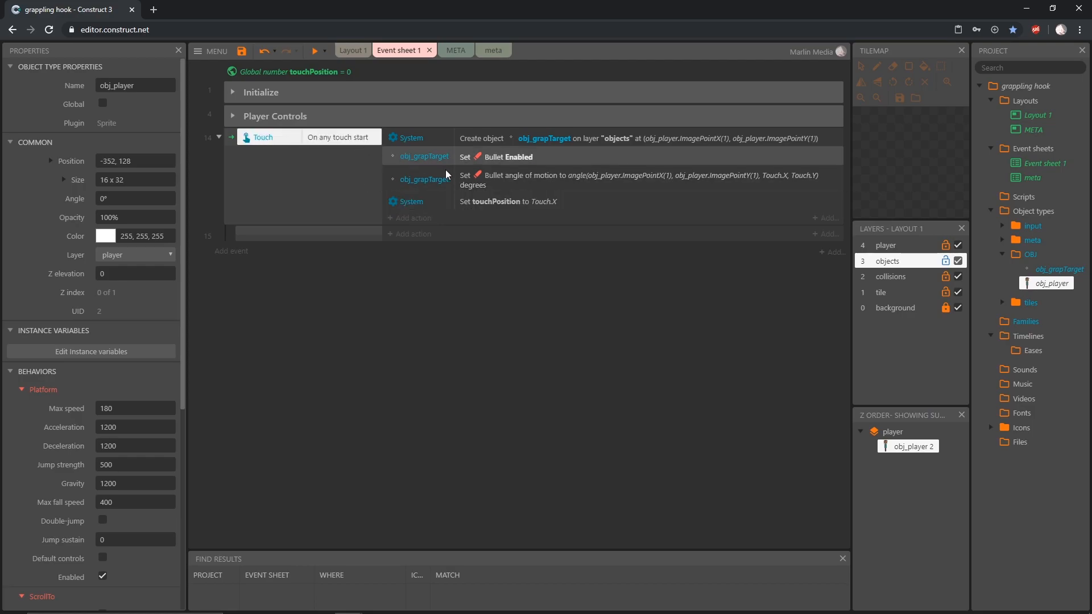
click(548, 200)
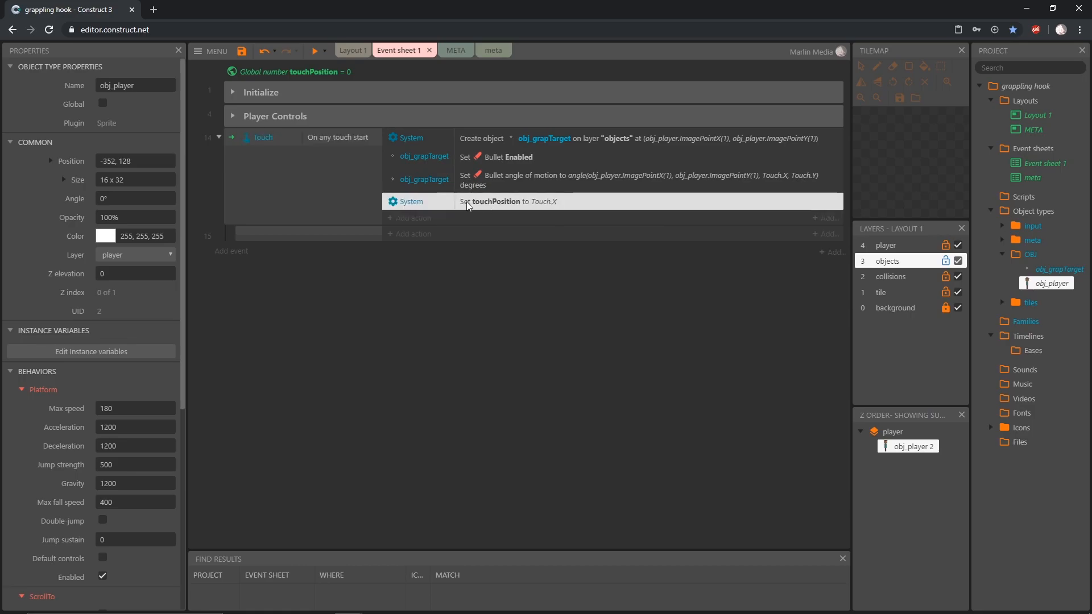
drag(494, 204, 491, 133)
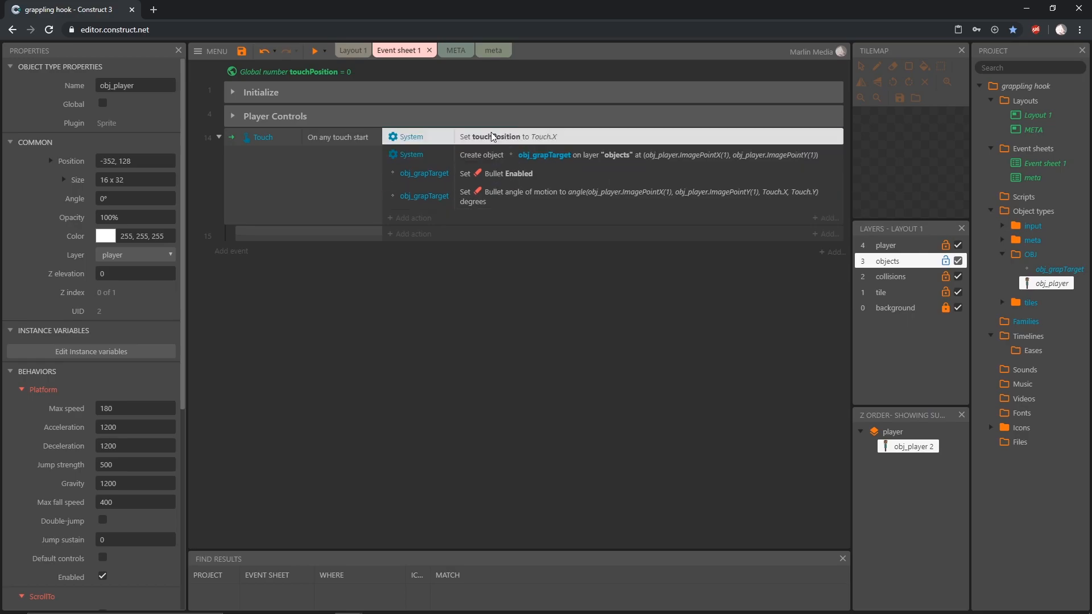
Step: Add a System Compare variable condition to the blank sub-event of the touch event, checking touchPosition is less than or equal to obj_player.X
click(319, 71)
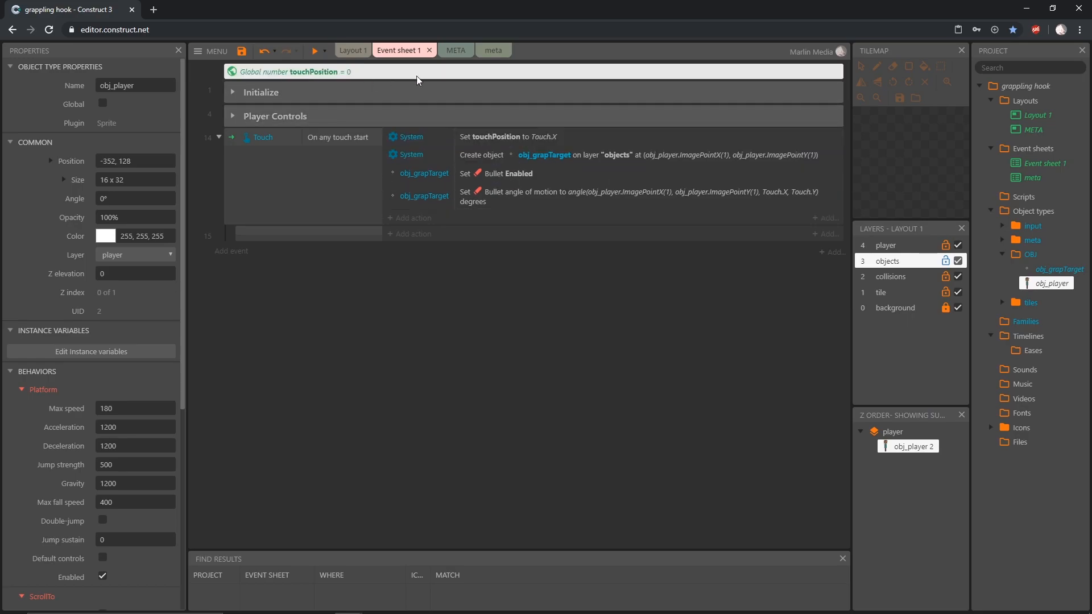
click(545, 136)
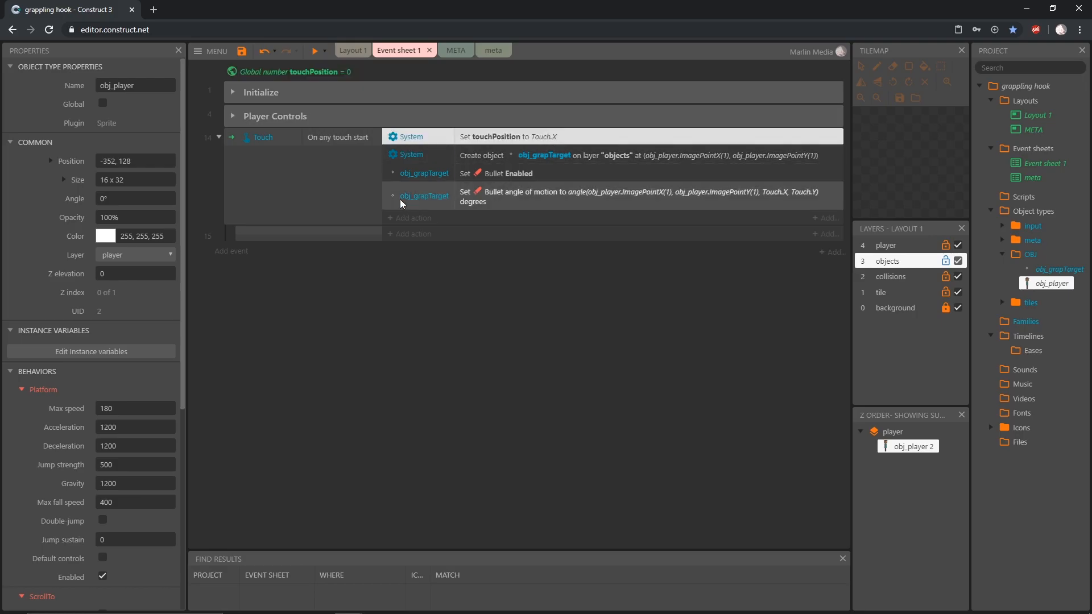
click(290, 235)
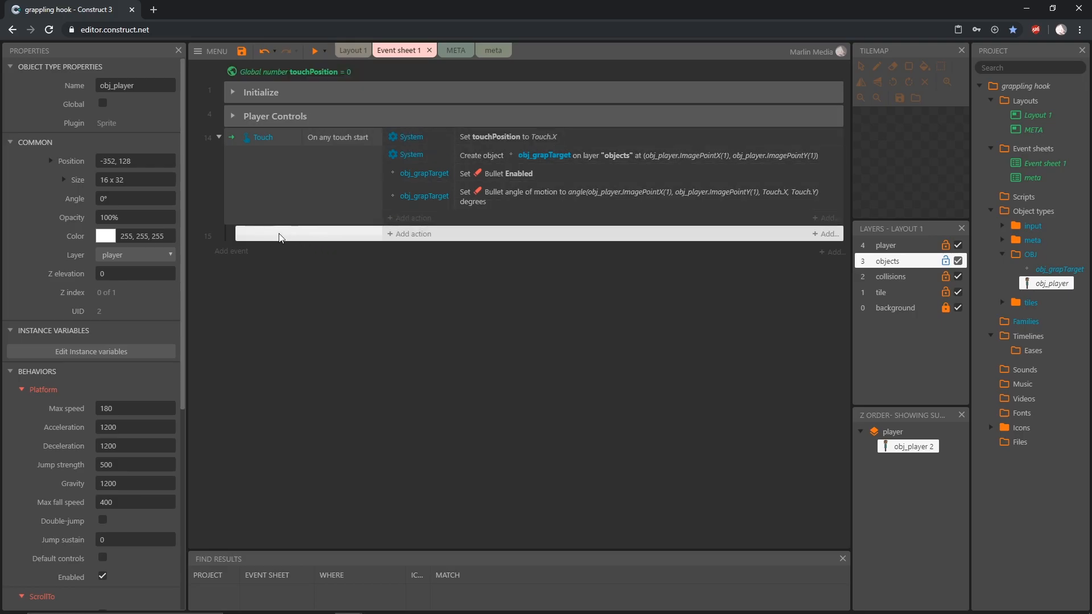
double_click(298, 230)
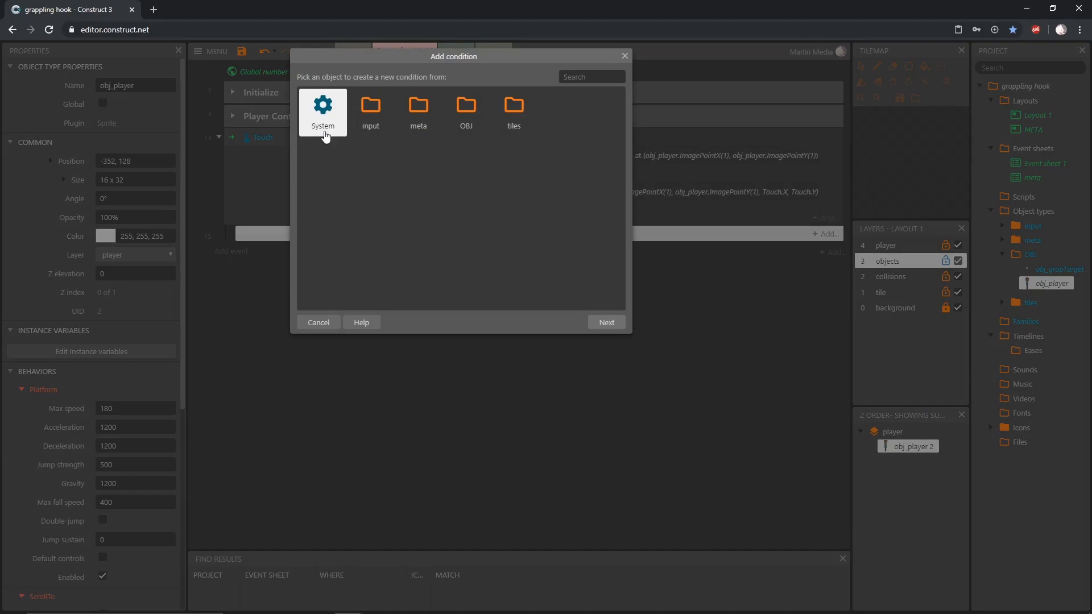
double_click(322, 112)
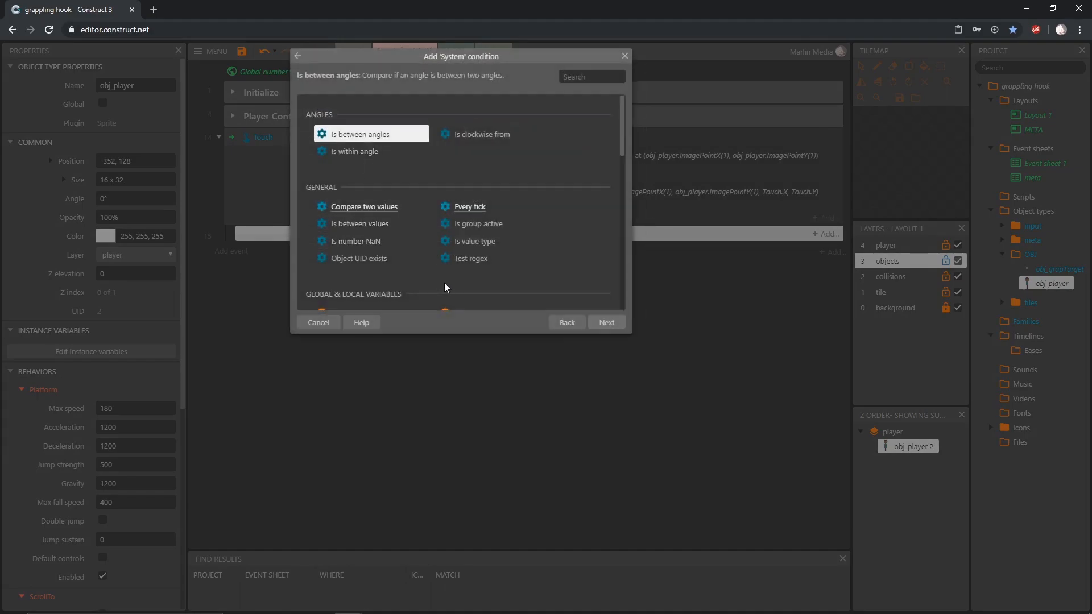
text(var)
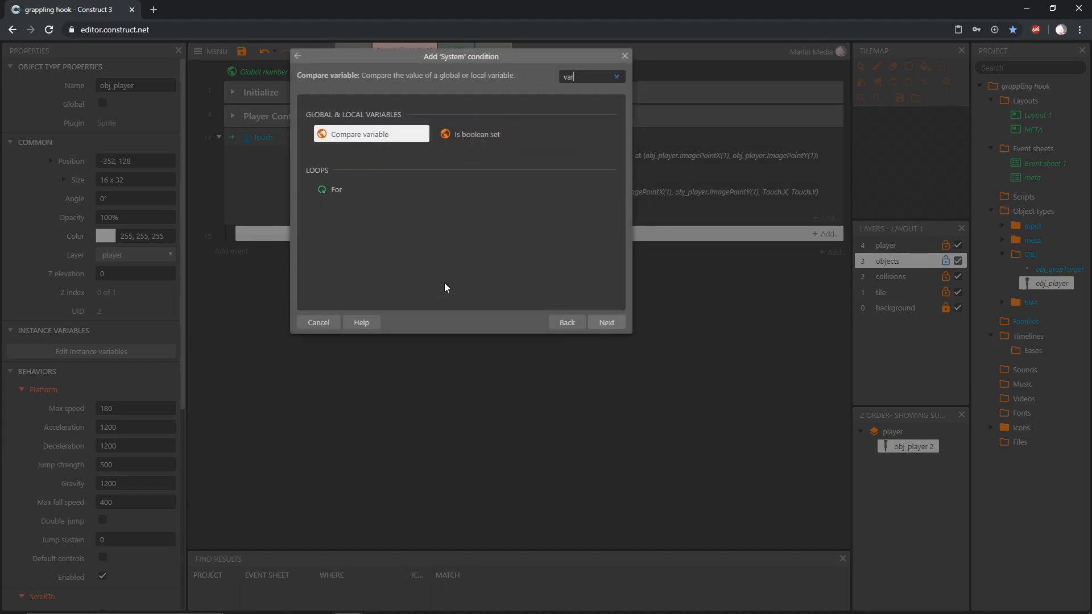
double_click(364, 136)
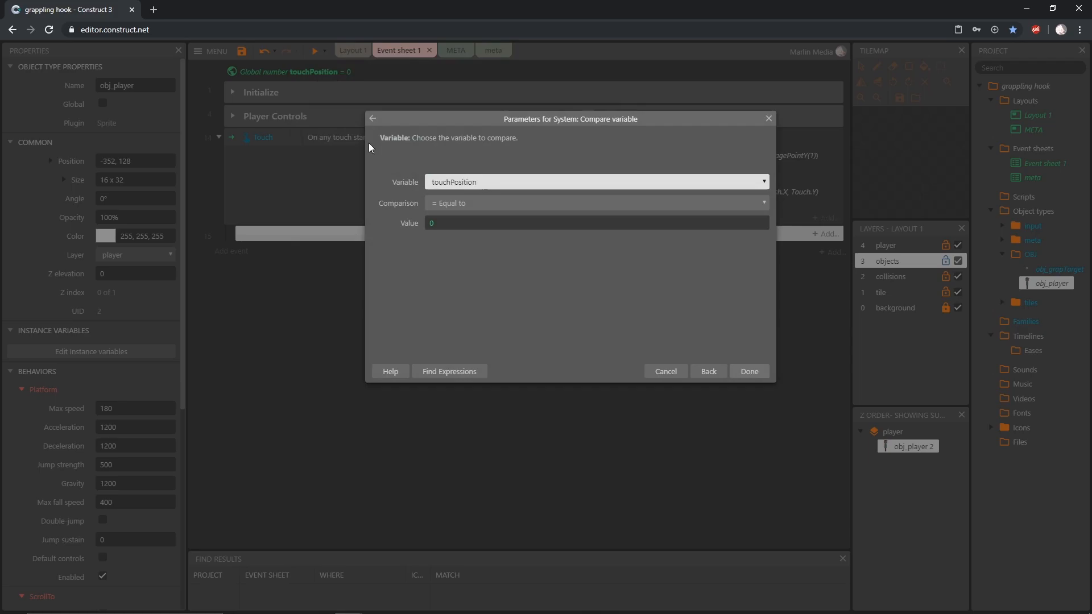
click(475, 203)
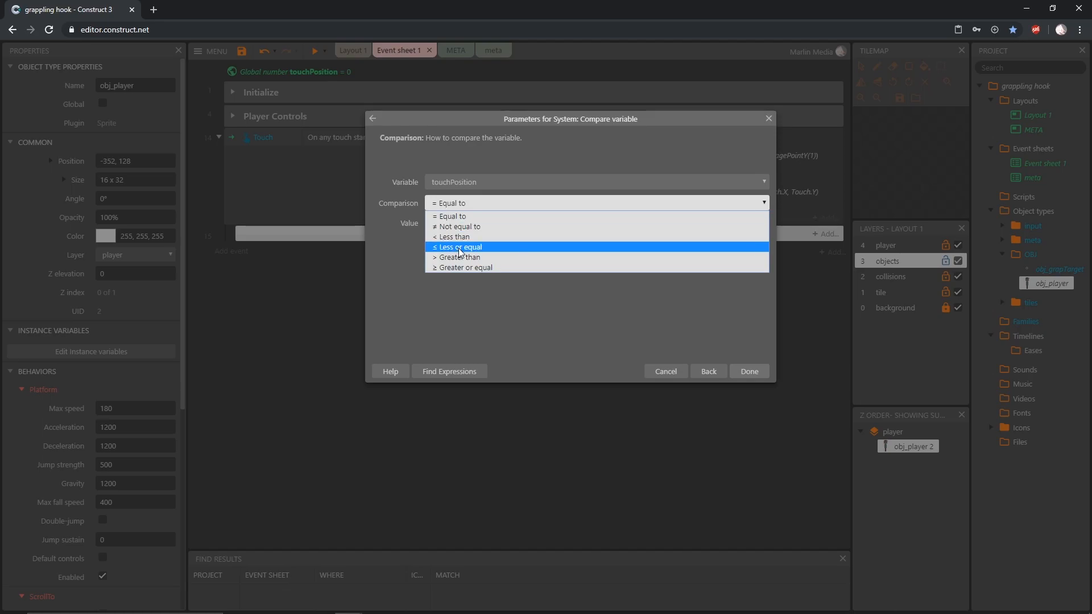
click(493, 248)
click(423, 224)
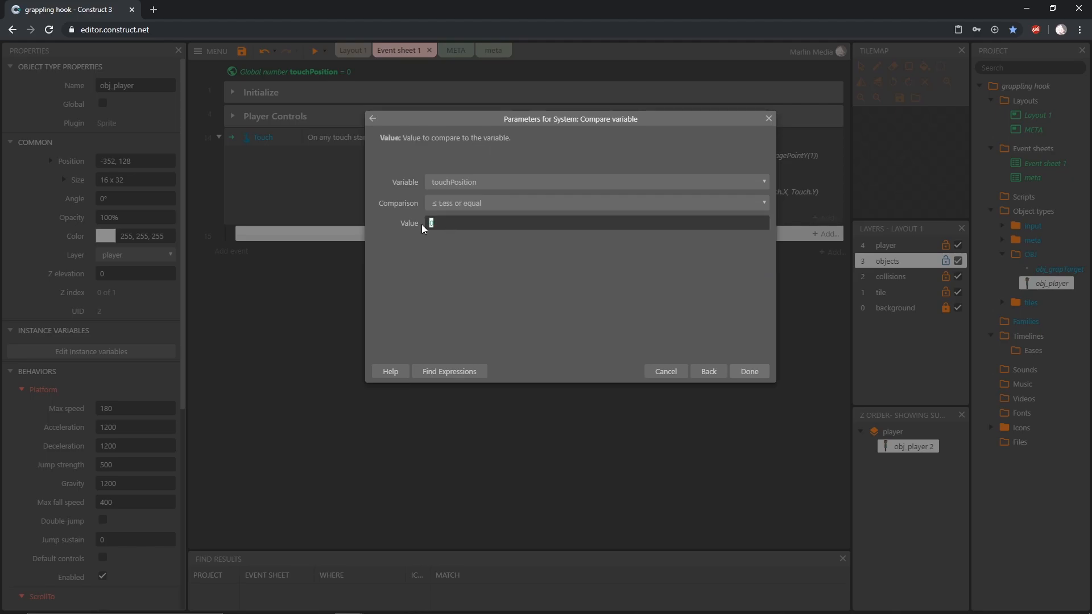
text(obj)
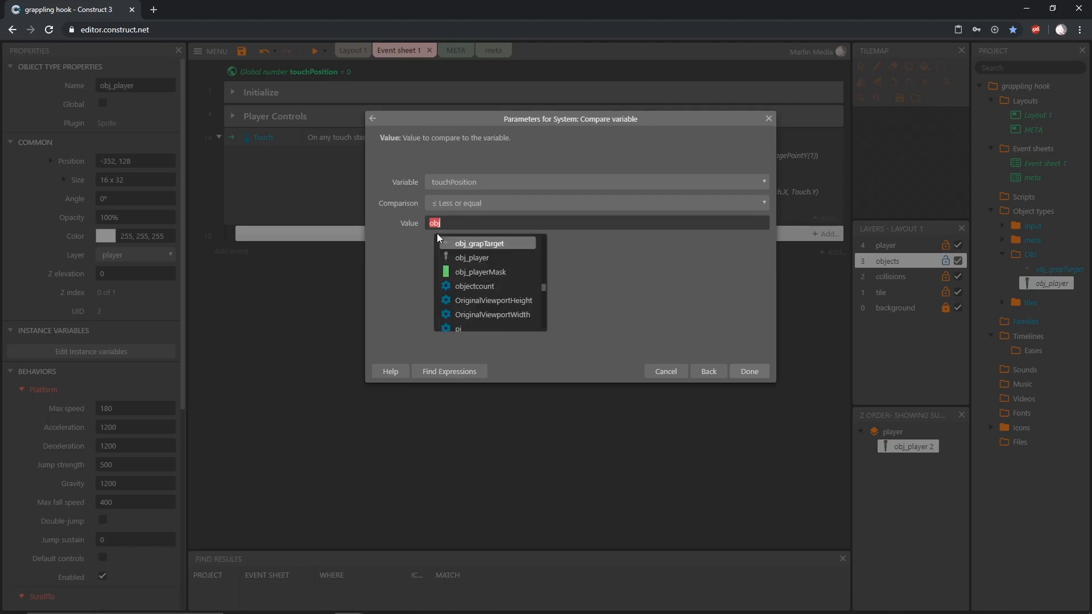
key(Down)
key(Return)
text(.X)
key(Return)
key(Return)
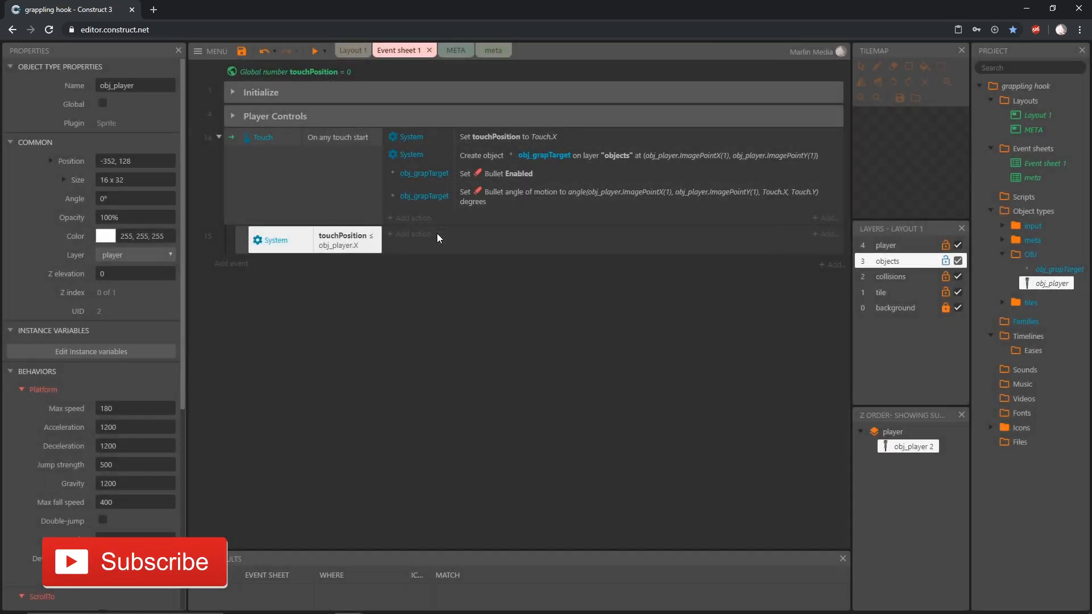
Step: Duplicate the touchPosition comparison sub-event and set the copy's comparison to Greater than
click(243, 241)
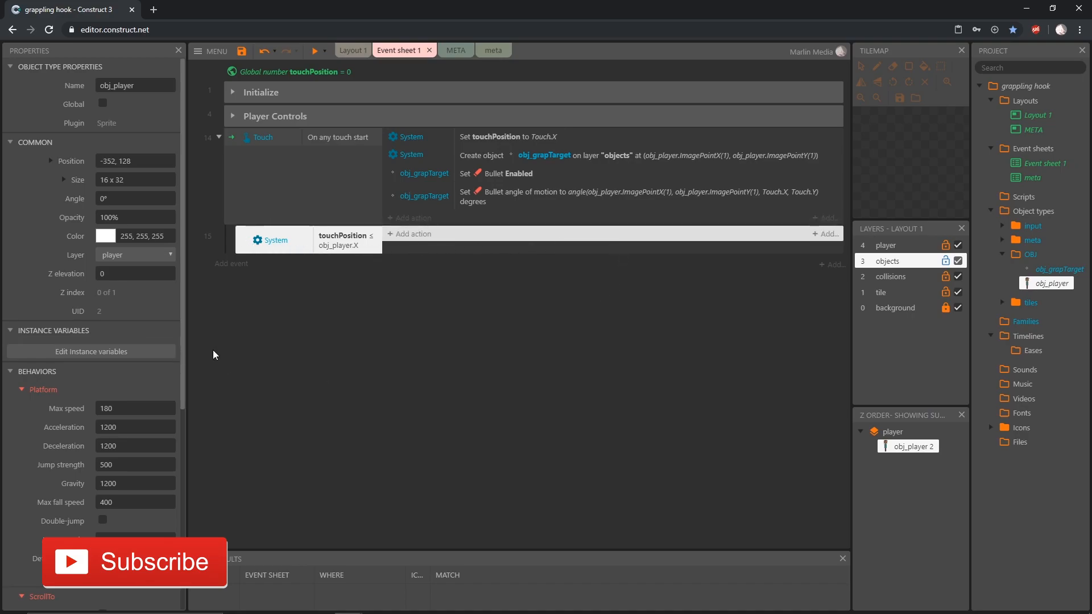
key(ctrl+c)
key(ctrl+v)
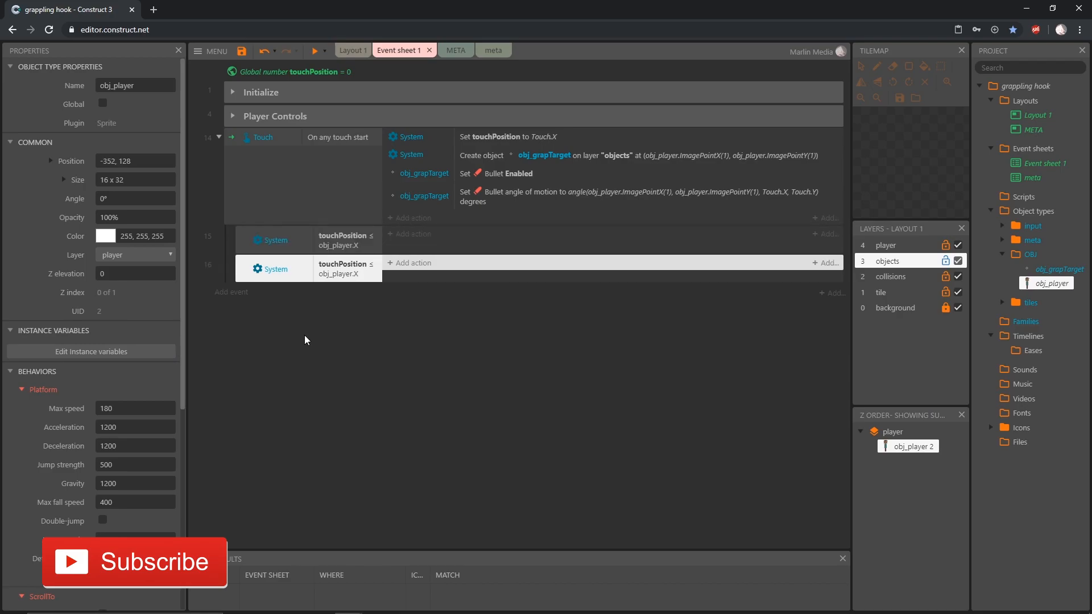
click(337, 267)
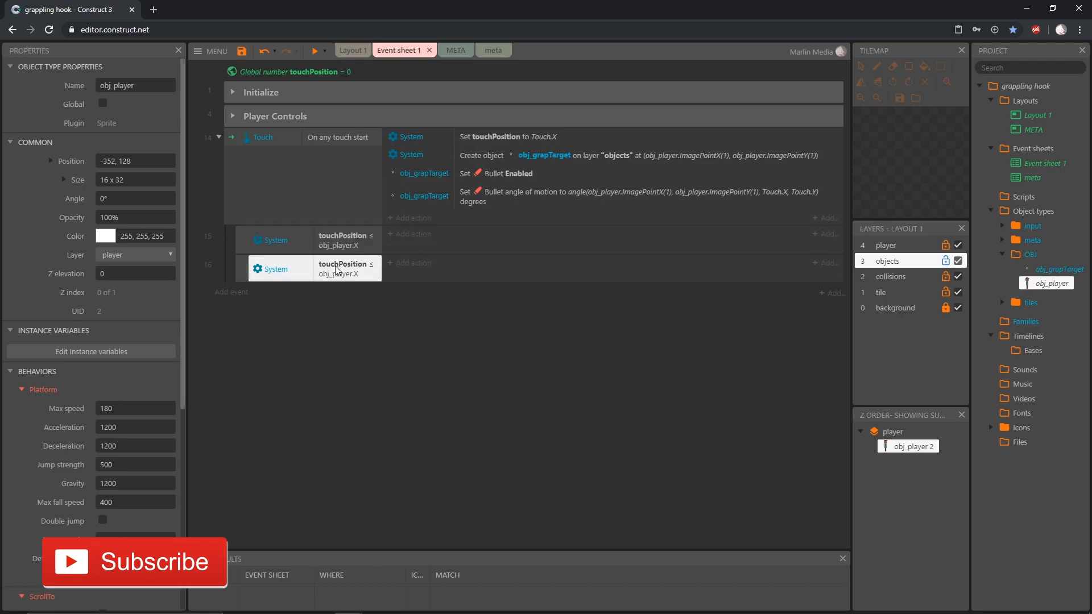
double_click(336, 268)
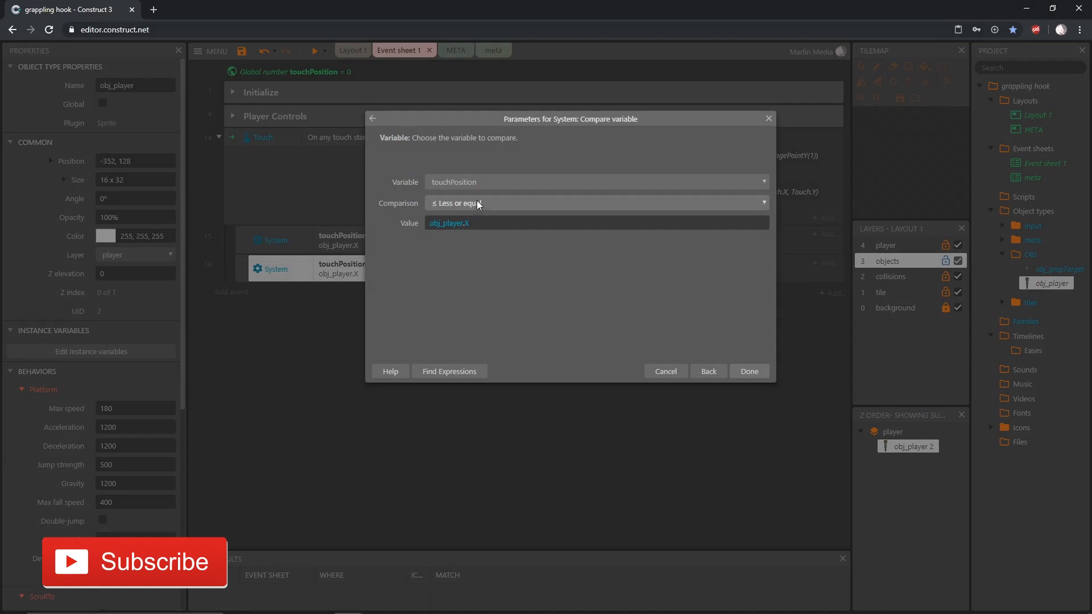
click(511, 203)
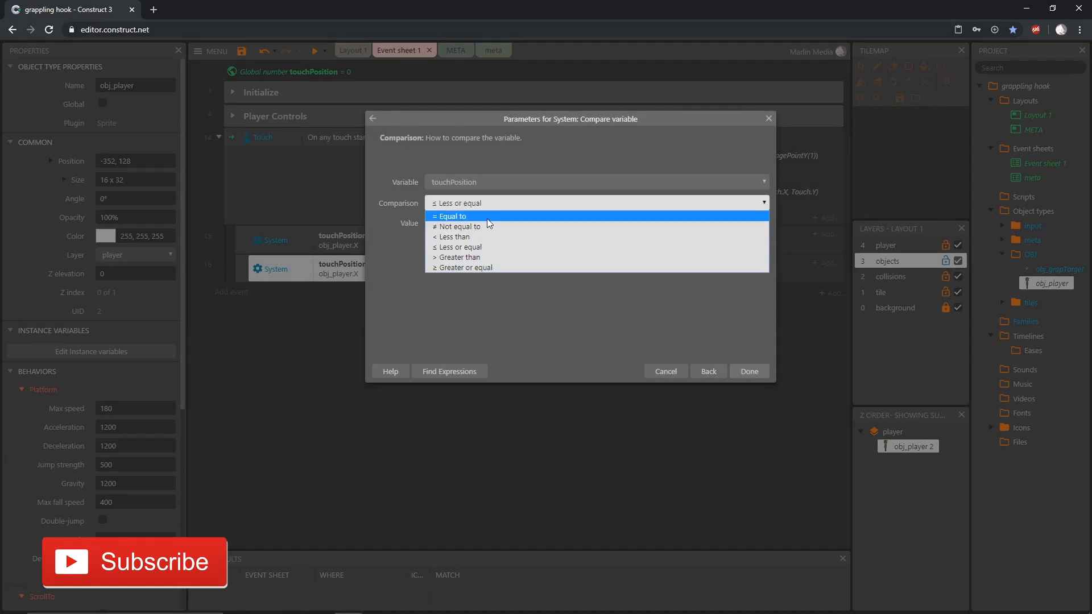
click(483, 258)
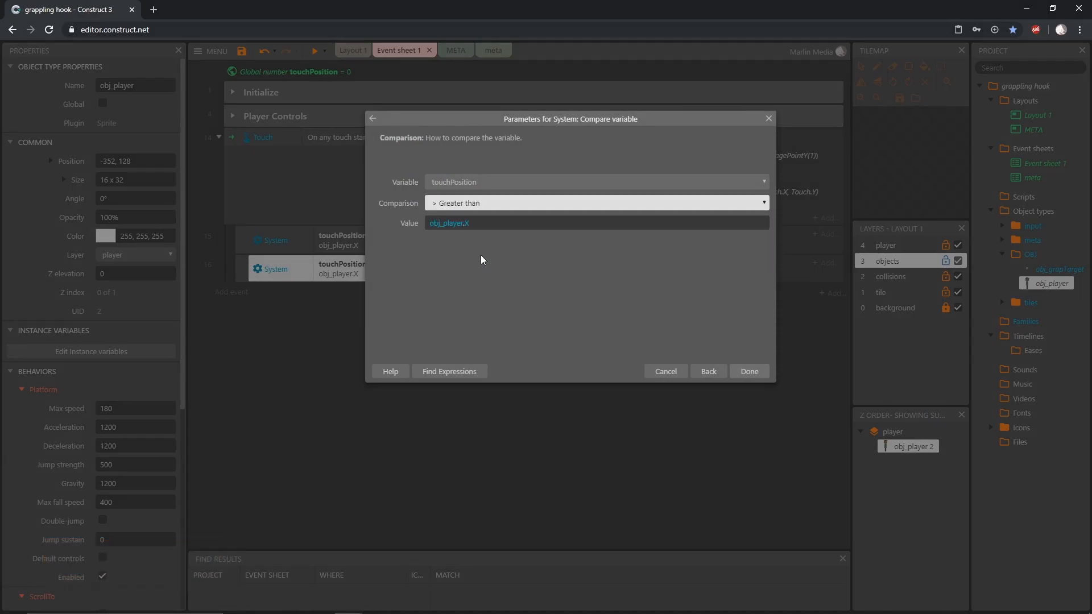
click(750, 371)
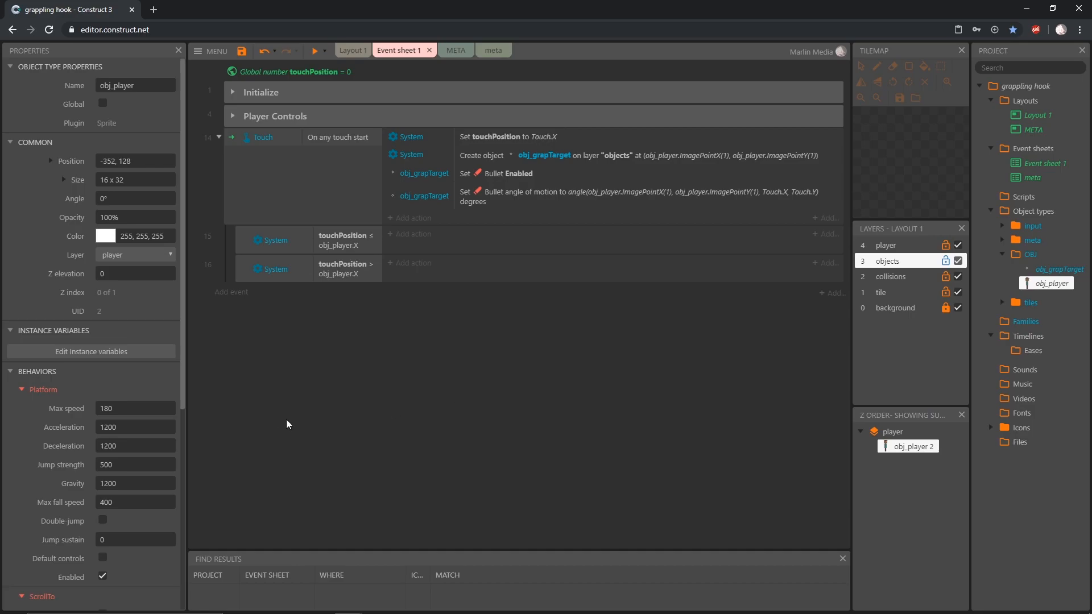
Step: Add an obj_player Set mirrored action with state Mirrored to the less-or-equal sub-event
click(412, 234)
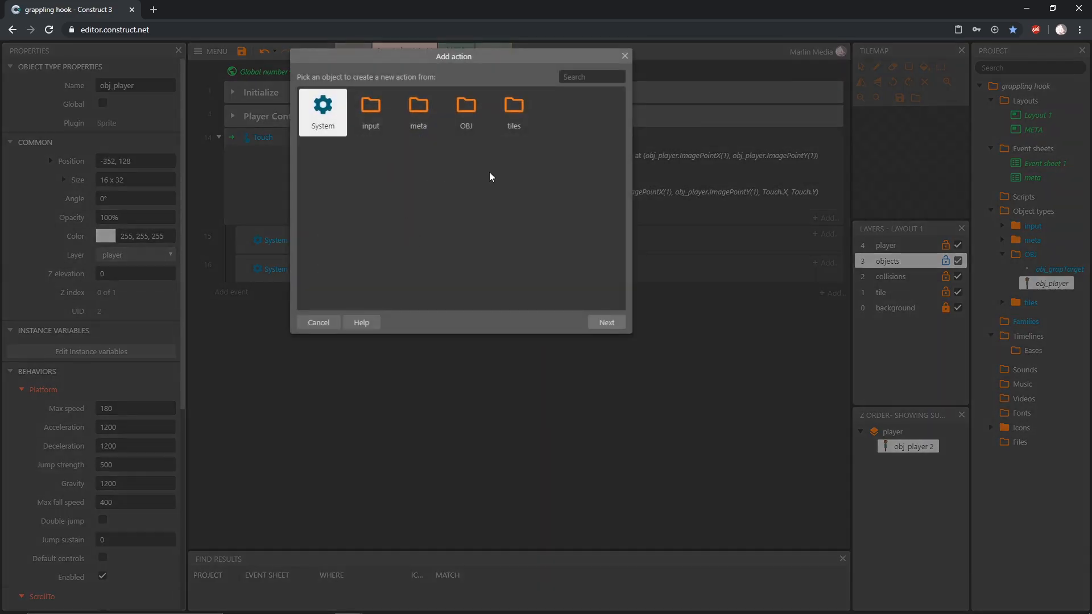
double_click(465, 112)
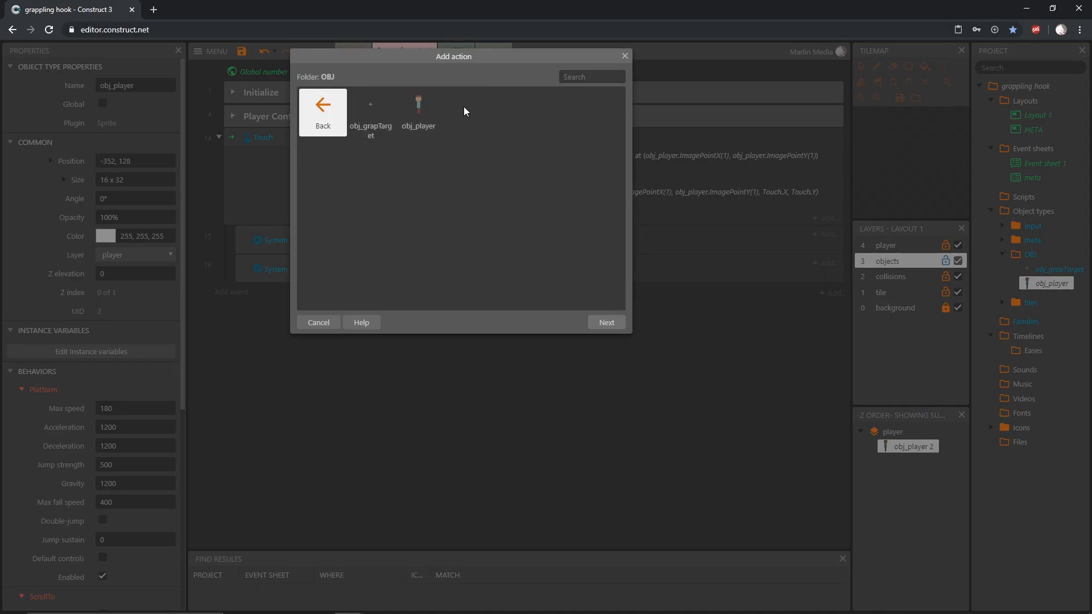
double_click(419, 120)
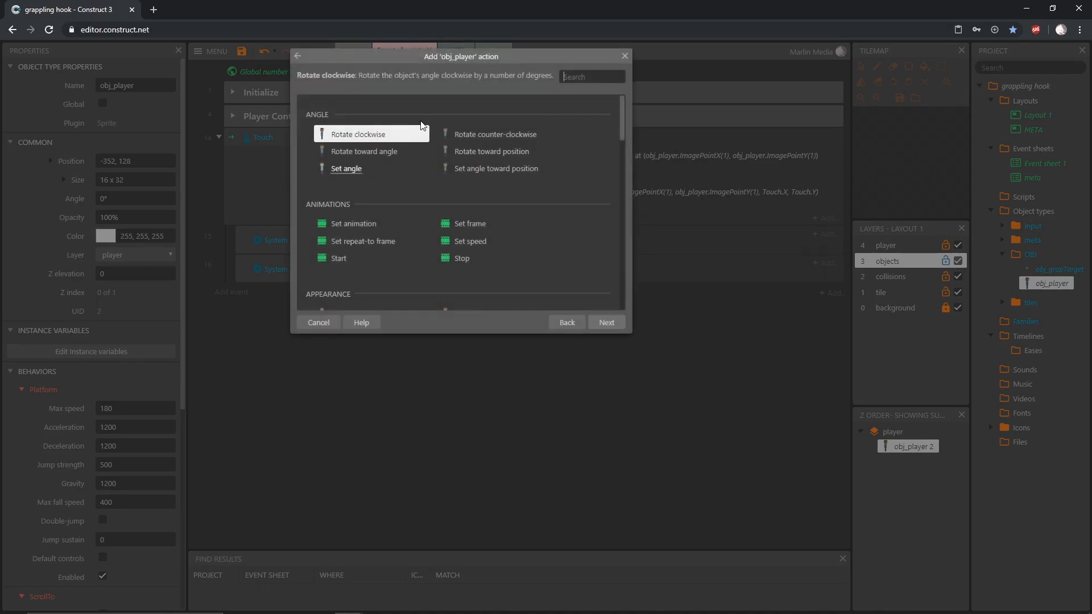
text(mirror)
double_click(378, 137)
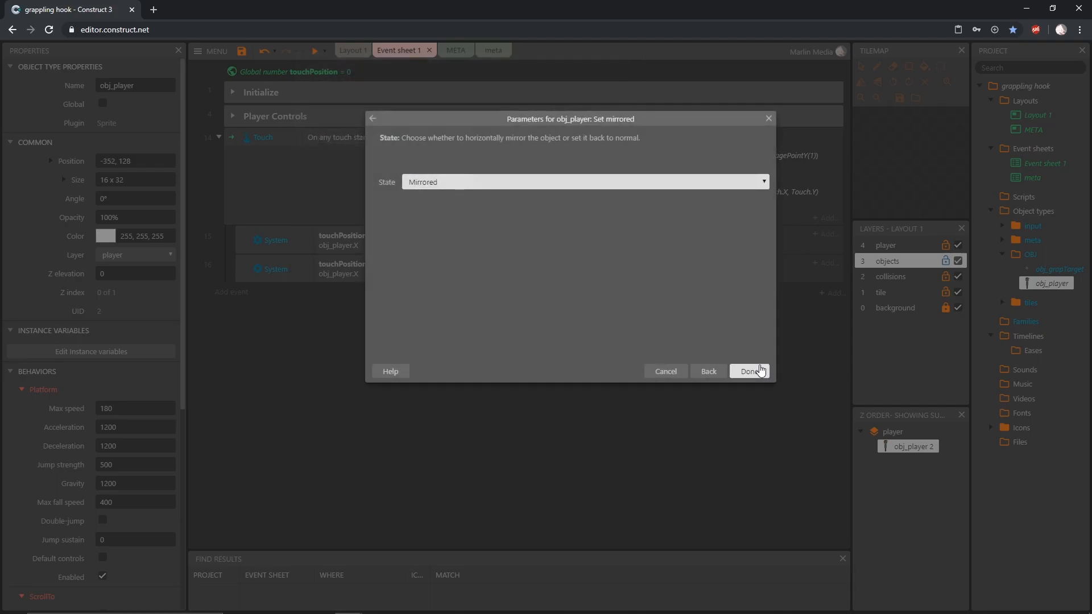
click(749, 371)
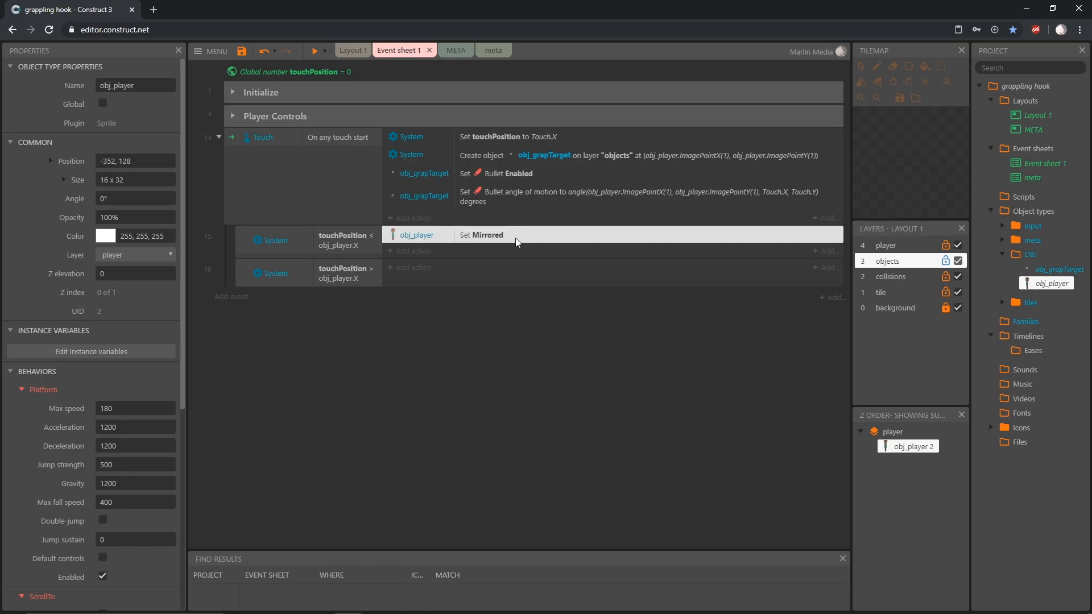
Step: Copy the Set Mirrored action into the greater-than sub-event and set its state to Not mirrored
ctrl+drag(513, 238, 505, 277)
double_click(480, 270)
click(475, 185)
click(456, 206)
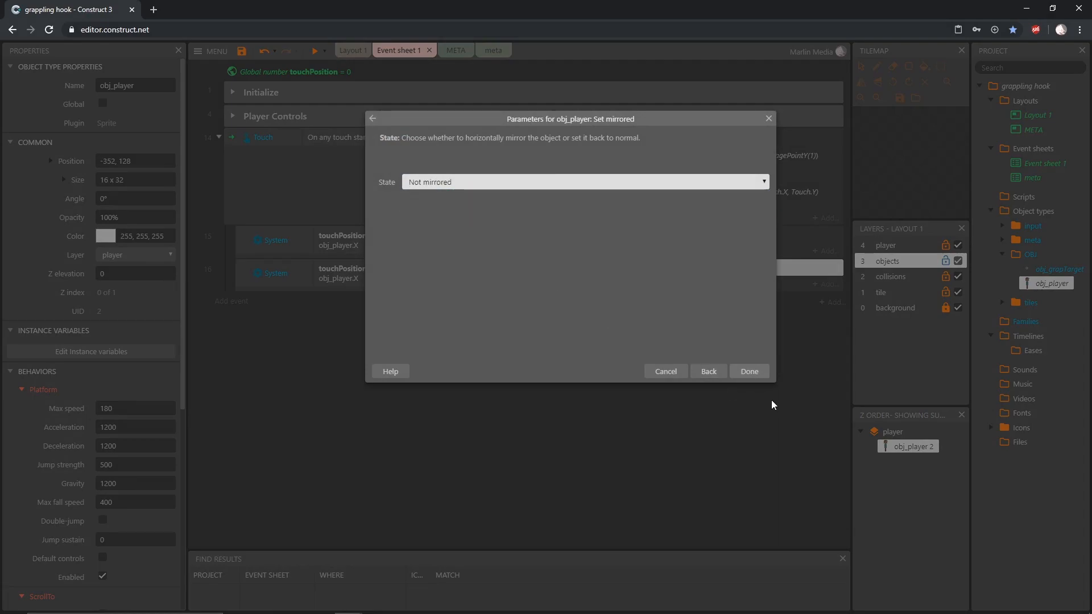
click(749, 371)
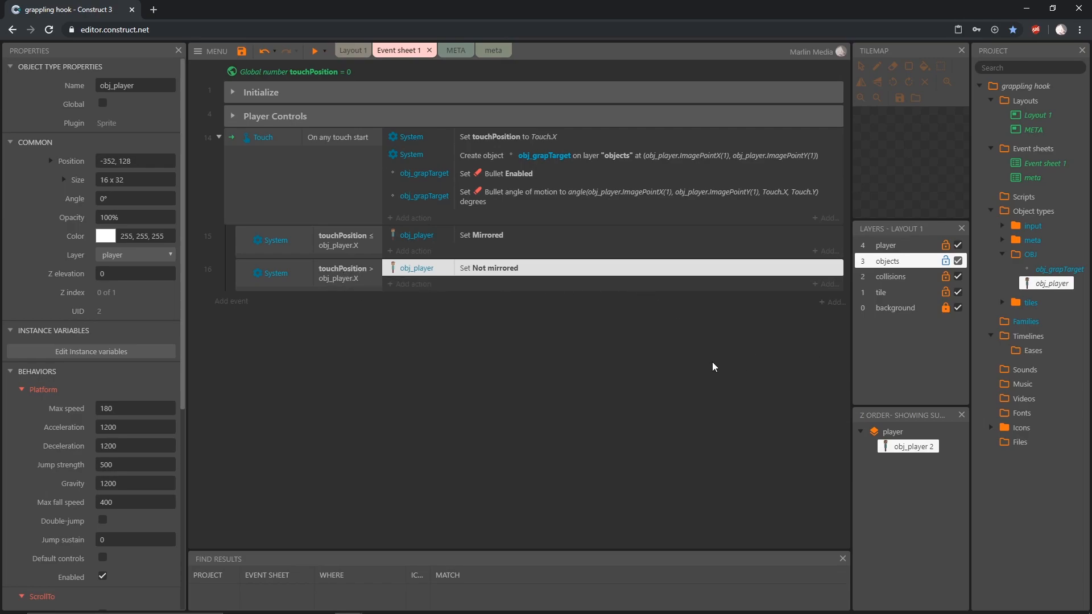
Step: Preview the game, run the player both ways while firing the grapple target to test its facing direction, and close the preview
click(314, 51)
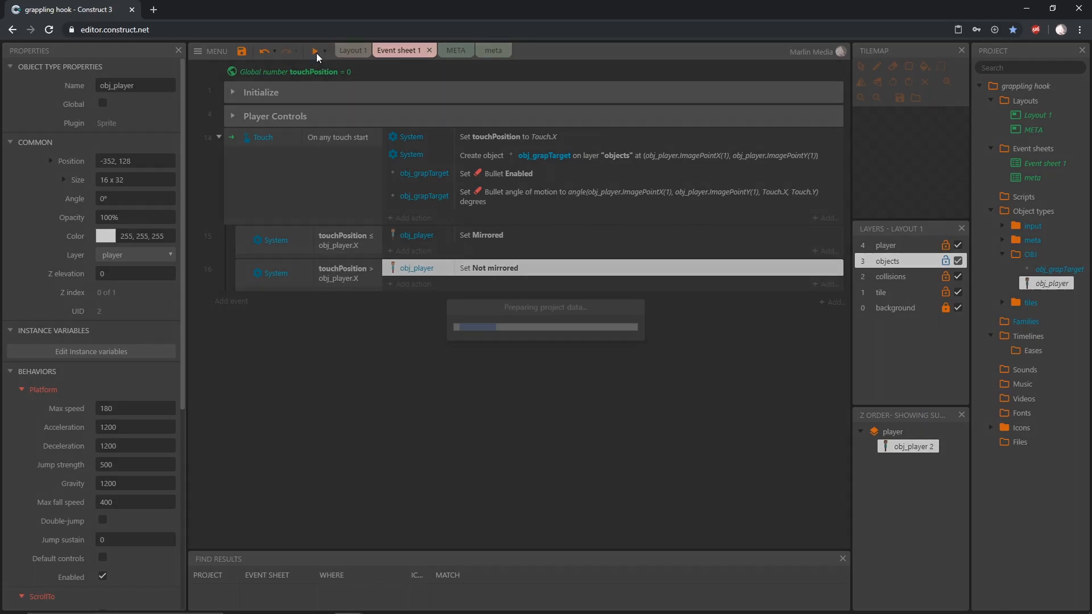
key(Right)
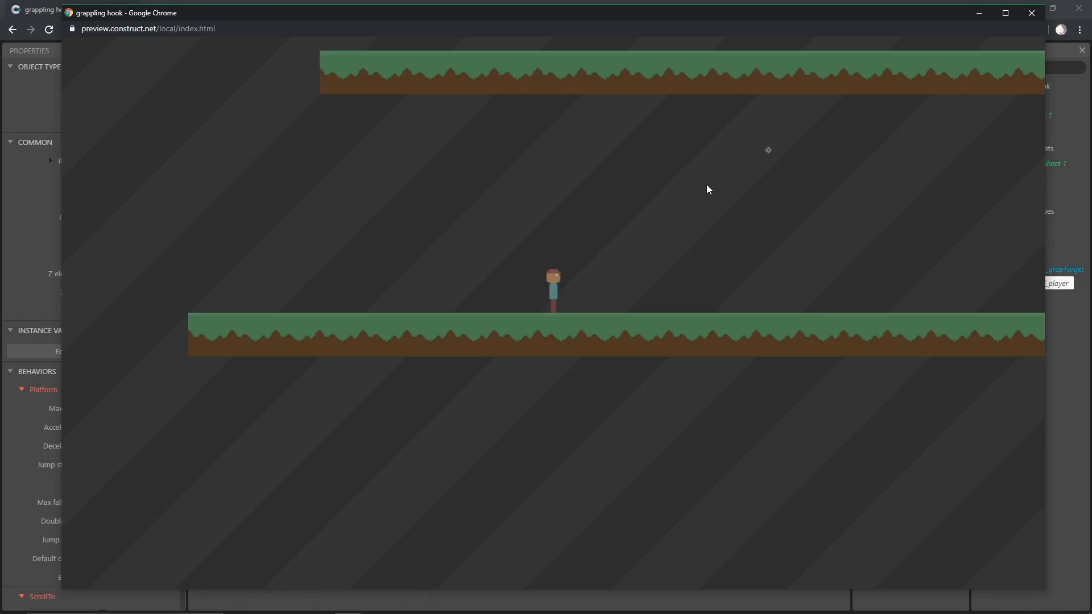
key(Left)
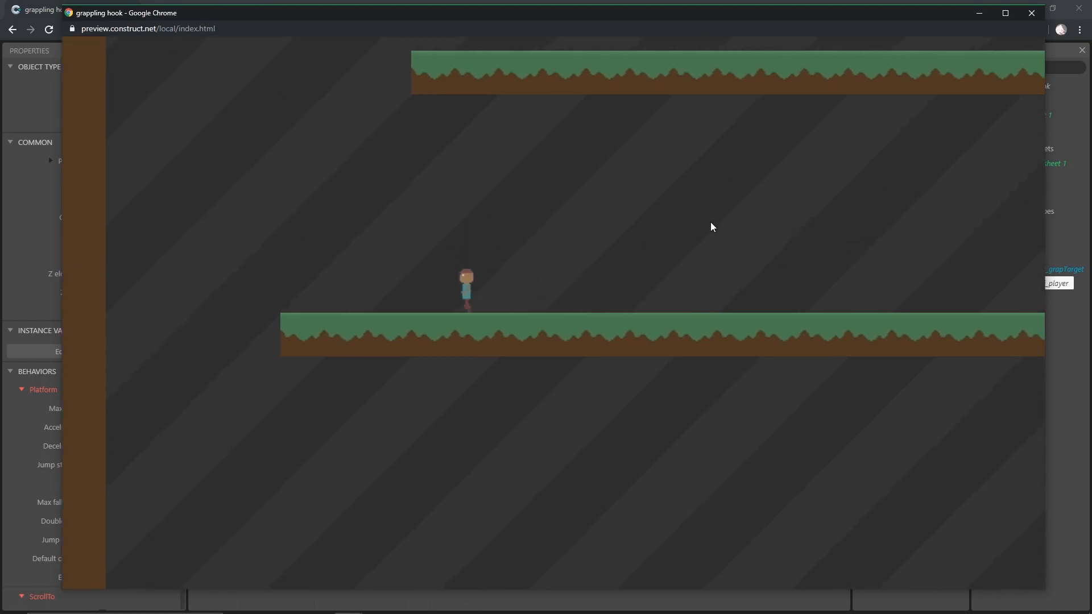
key(Right)
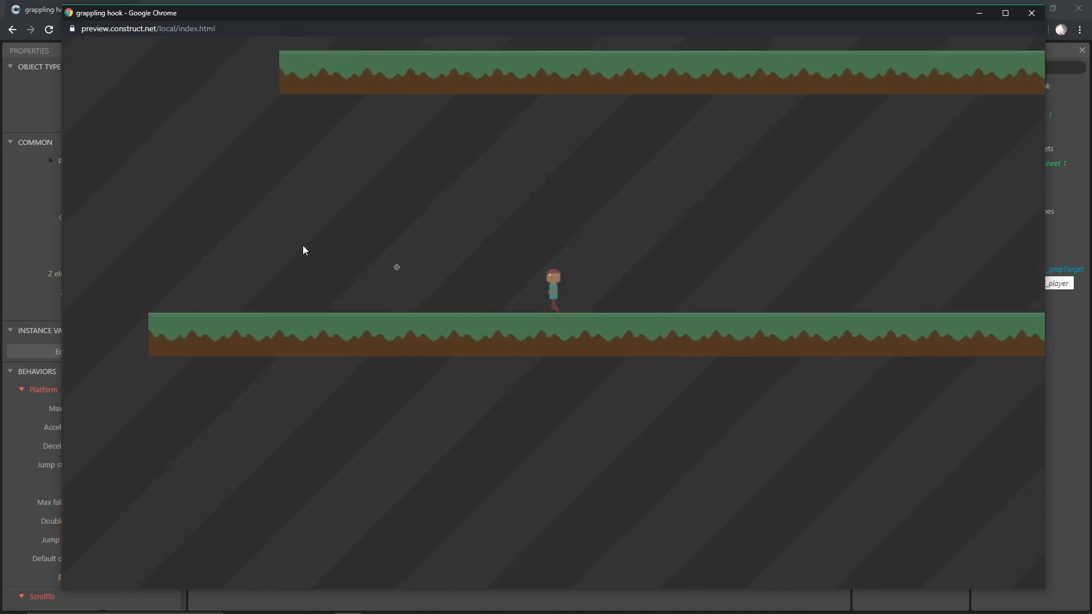
key(Right)
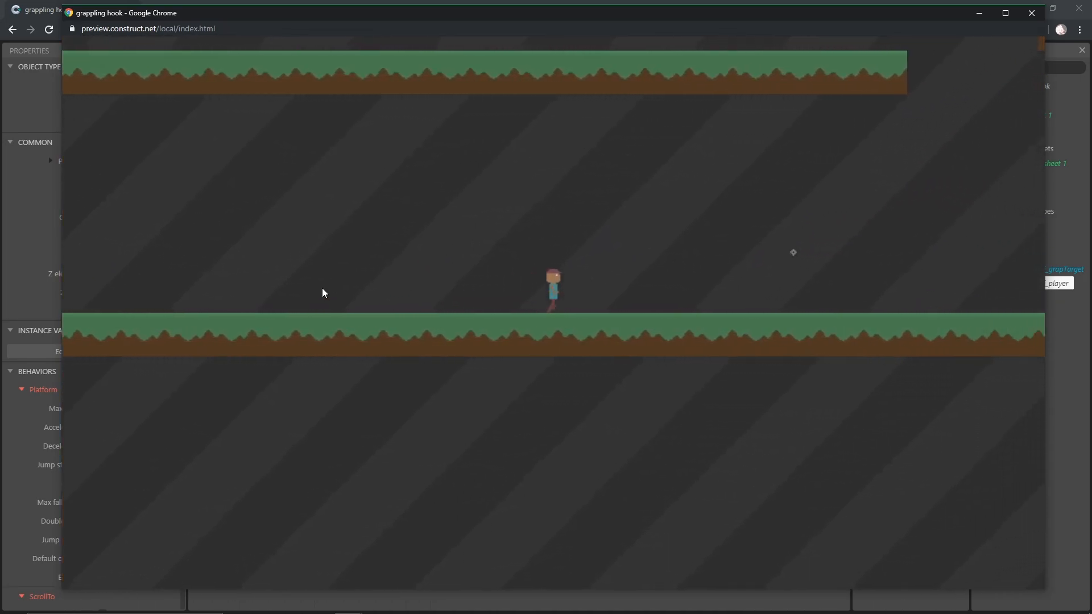
key(Left)
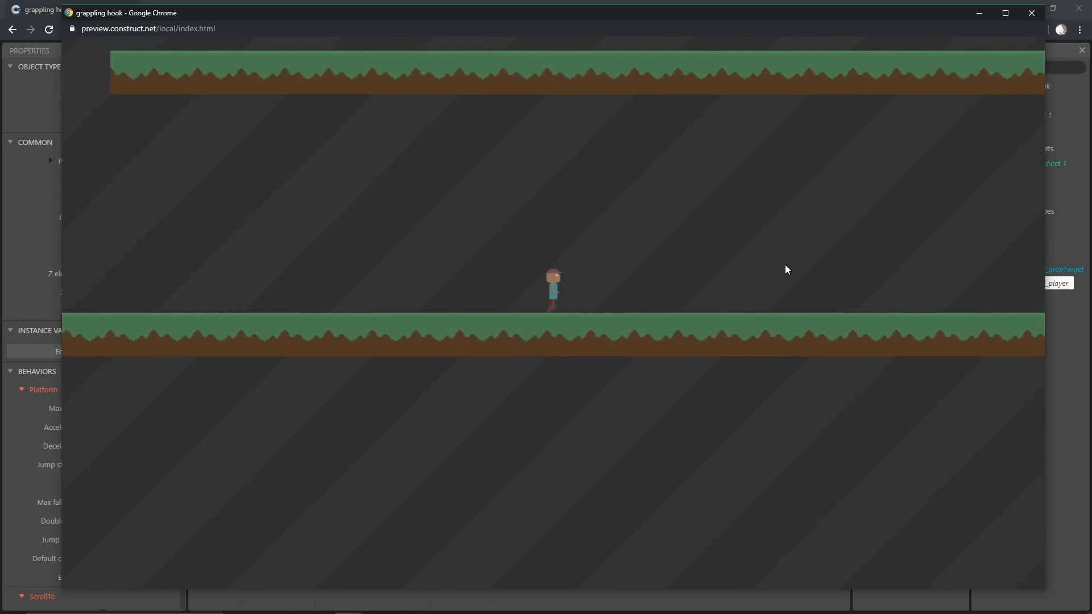
key(Right)
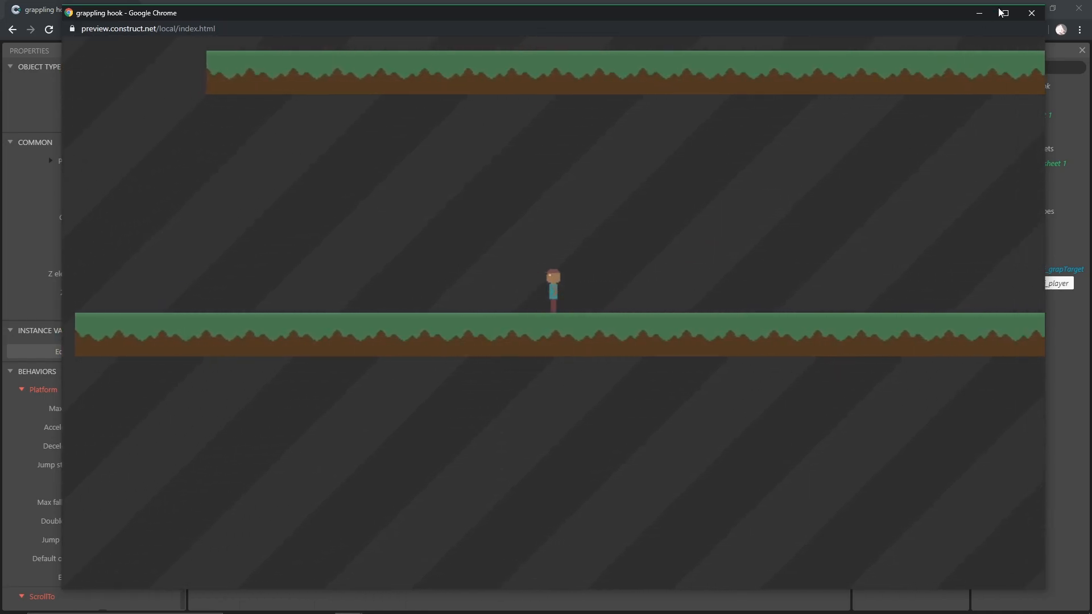
click(1031, 13)
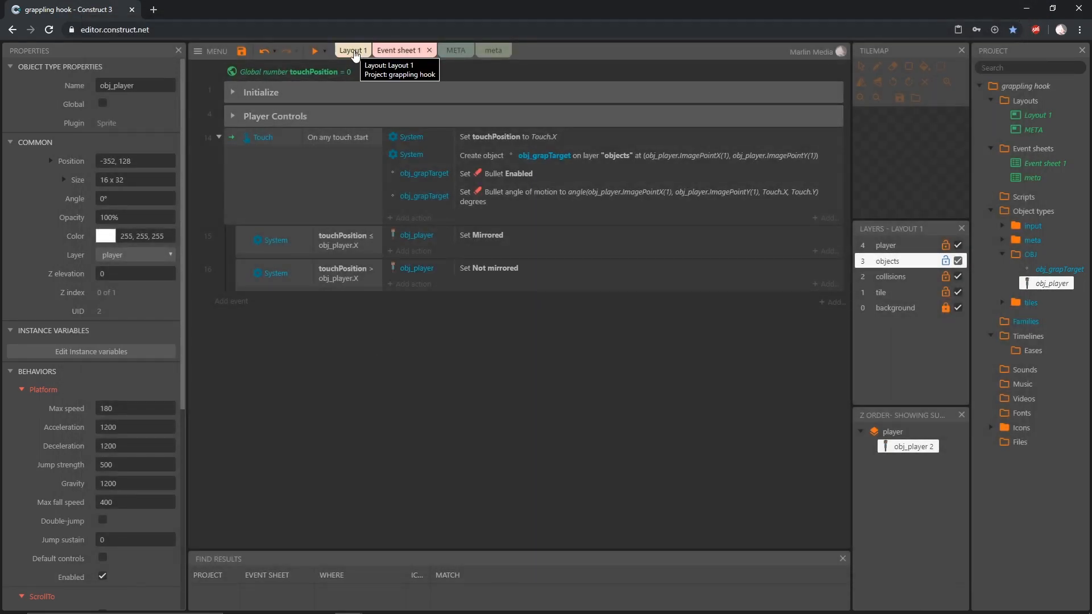
Step: Insert a new Sprite object on the collisions layer of Layout 1, in the empty margin beside the level
click(352, 52)
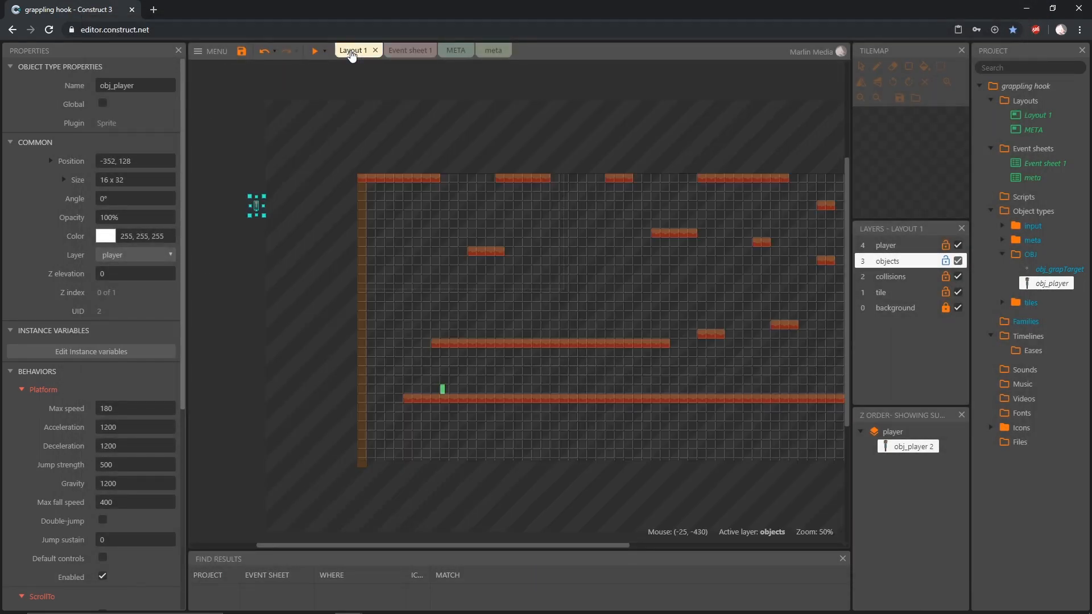
middle_drag(585, 455, 549, 424)
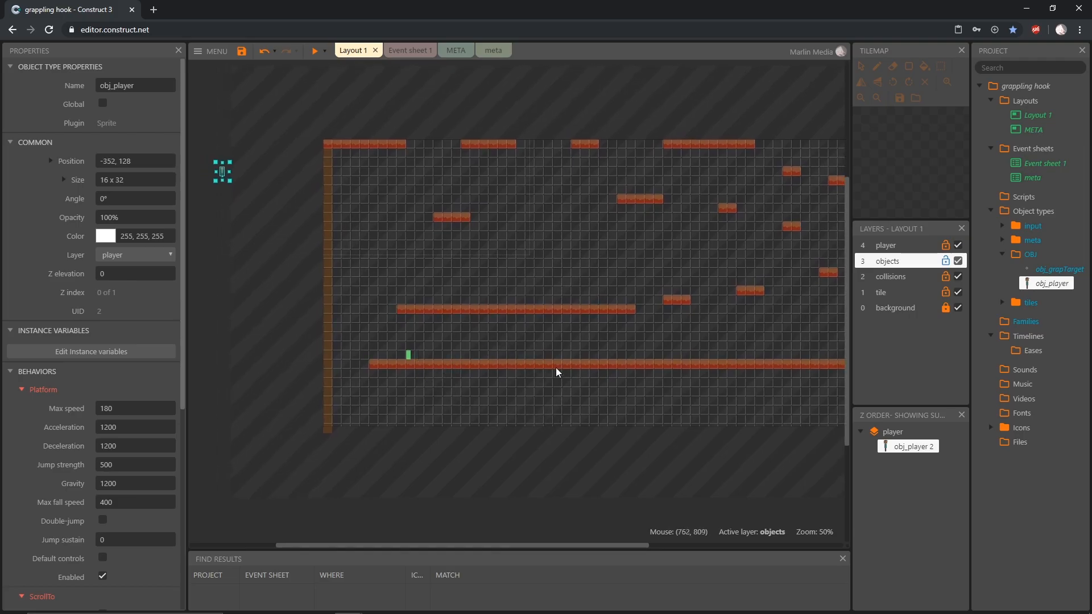
click(571, 368)
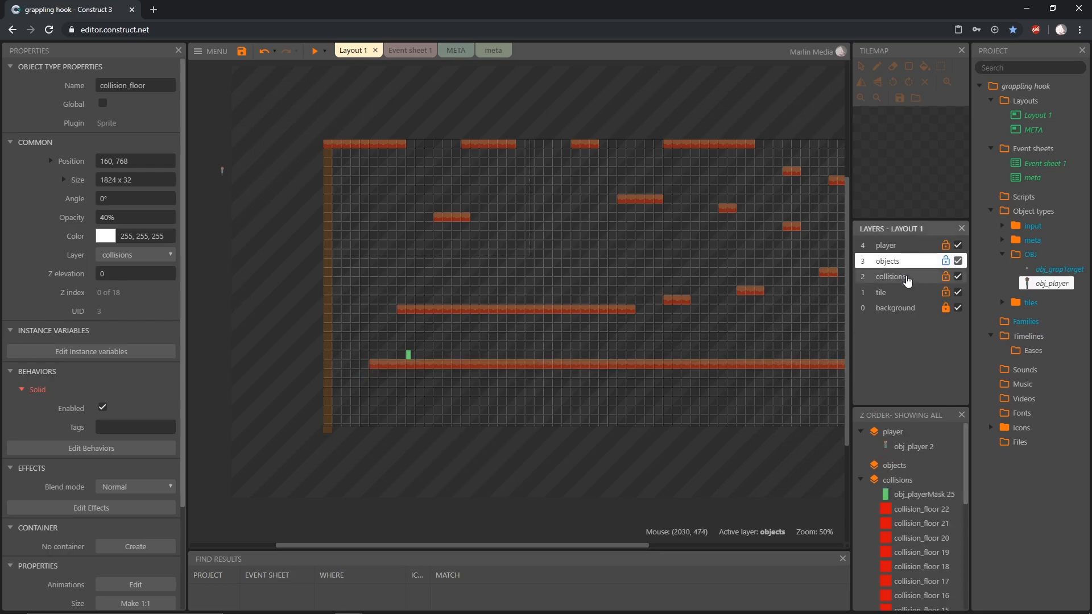
click(909, 276)
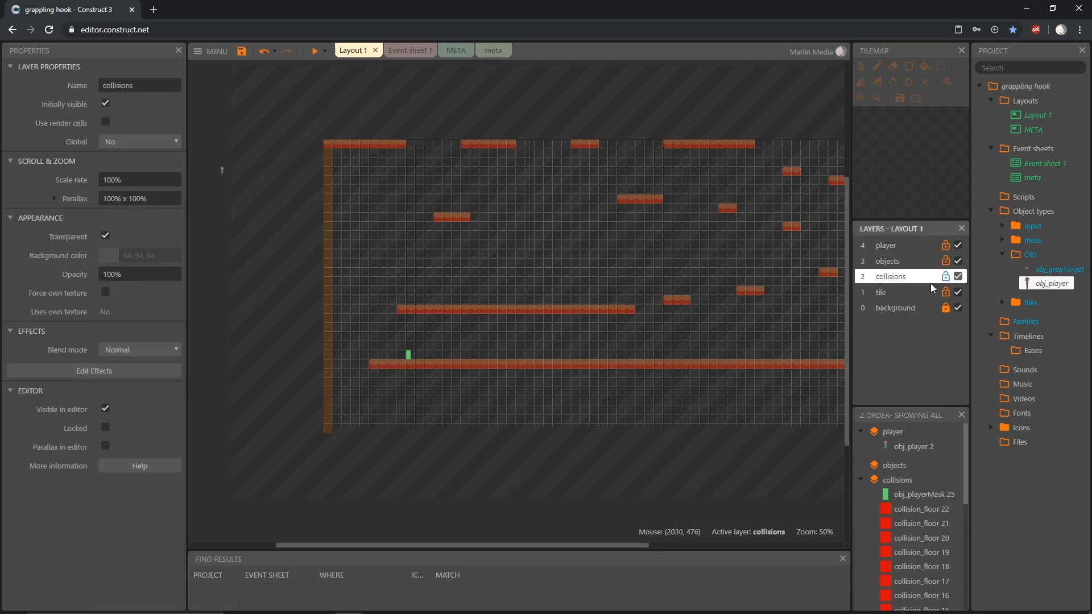
click(253, 250)
double_click(253, 250)
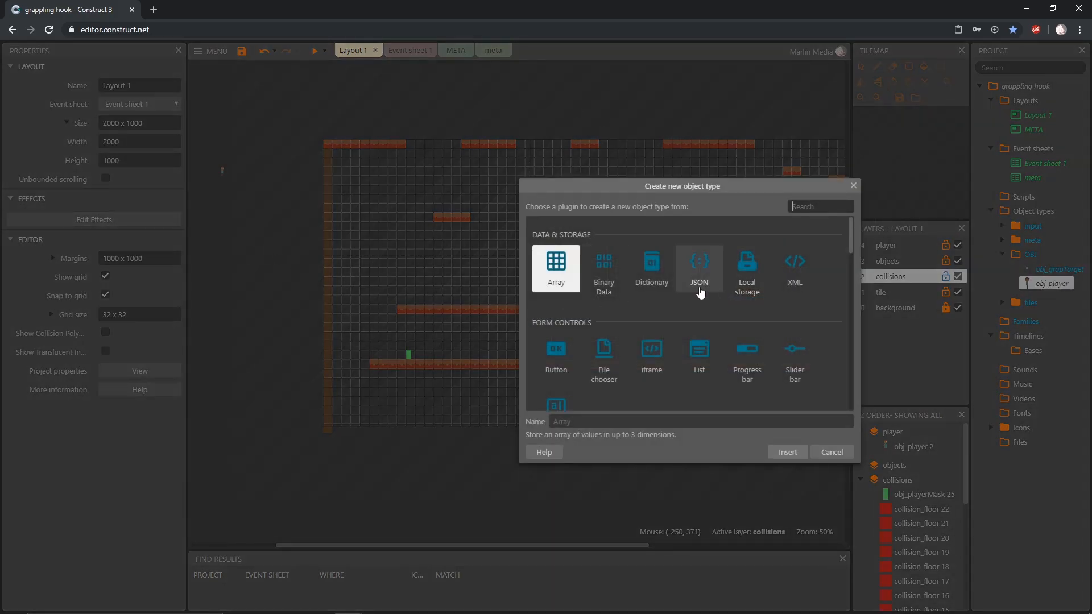
scroll(702, 293, down, 4)
click(701, 285)
double_click(699, 284)
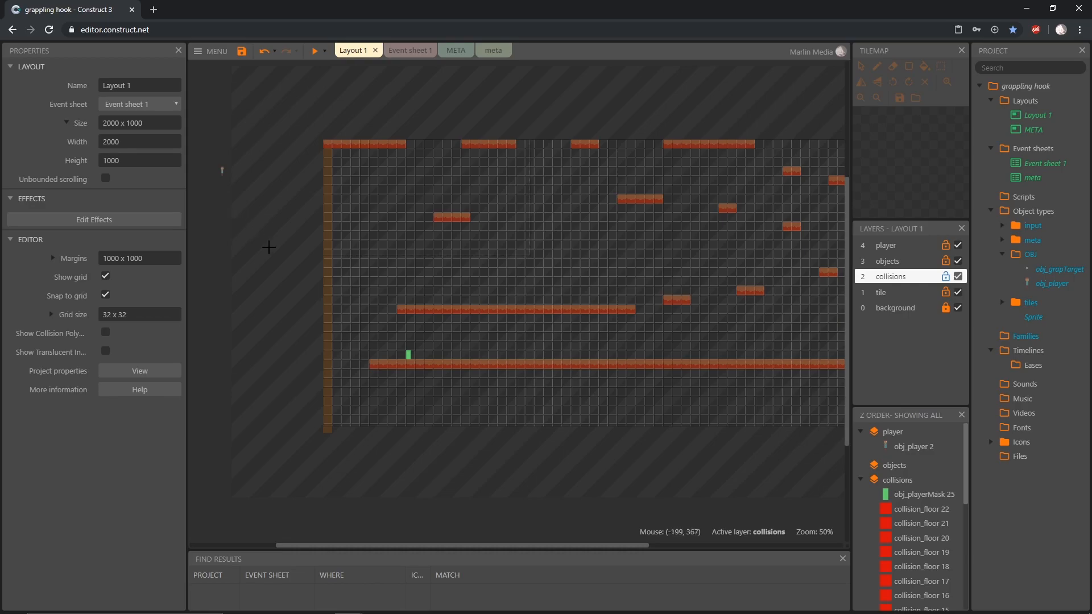
click(270, 247)
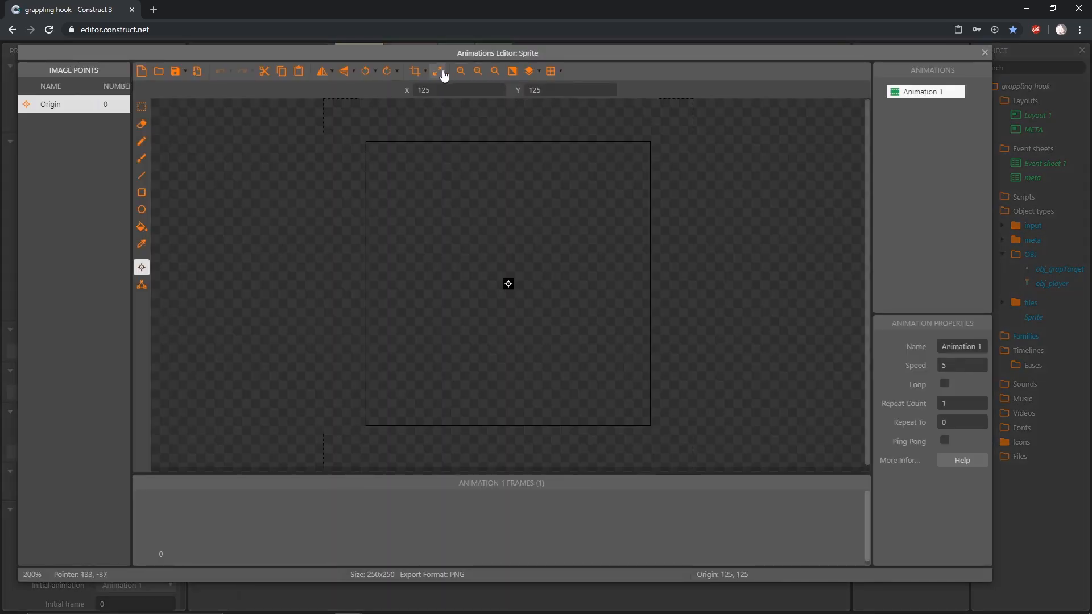
Step: Resize the new sprite's canvas to 32 x 32 and move its origin point to 0, 0
click(439, 71)
text(32)
key(Tab)
text(32)
key(Return)
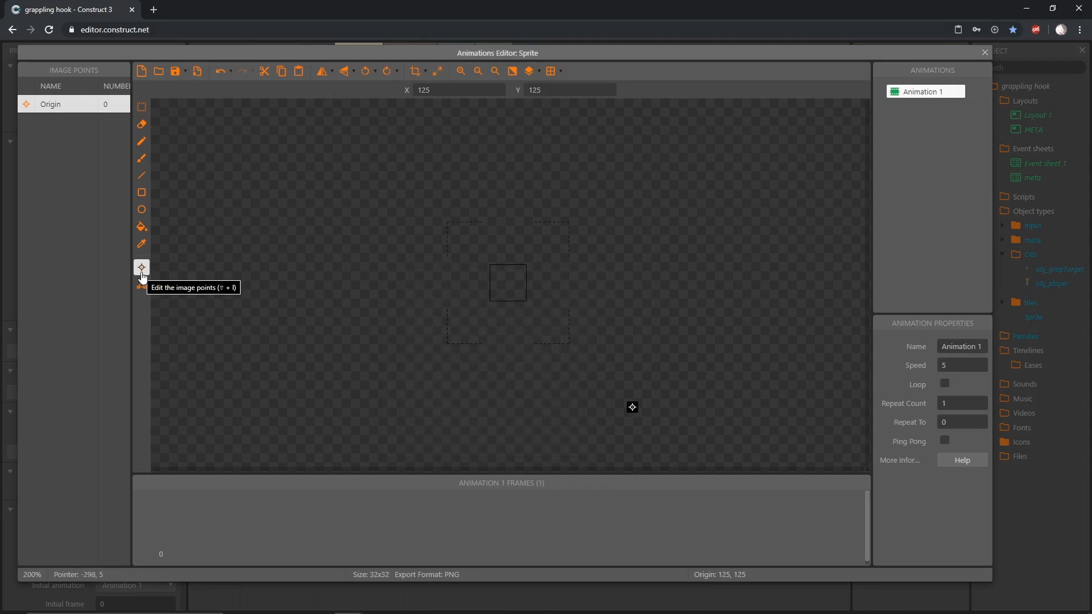
key(KP_7)
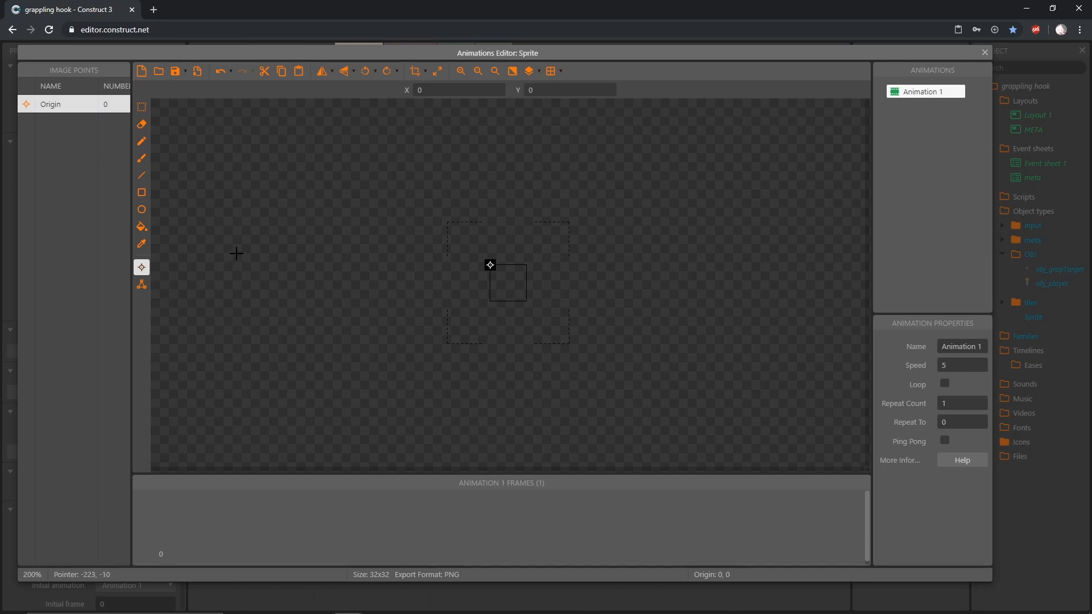
Step: Flood-fill the sprite image with a bright cyan-blue and close the animations editor
click(141, 226)
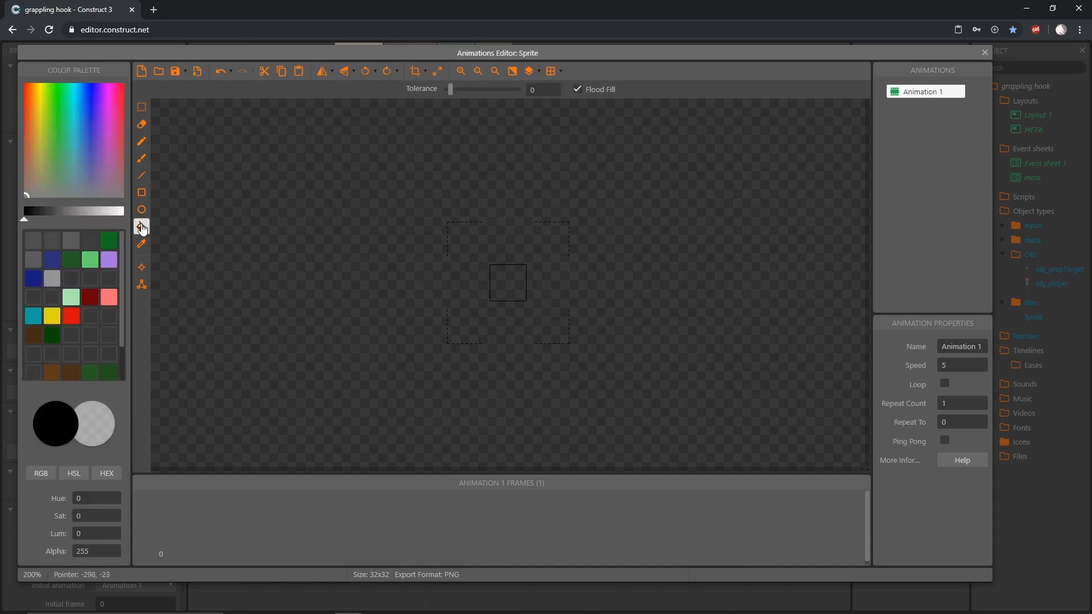
click(36, 316)
click(37, 316)
drag(68, 220, 71, 220)
click(79, 112)
drag(79, 113, 76, 112)
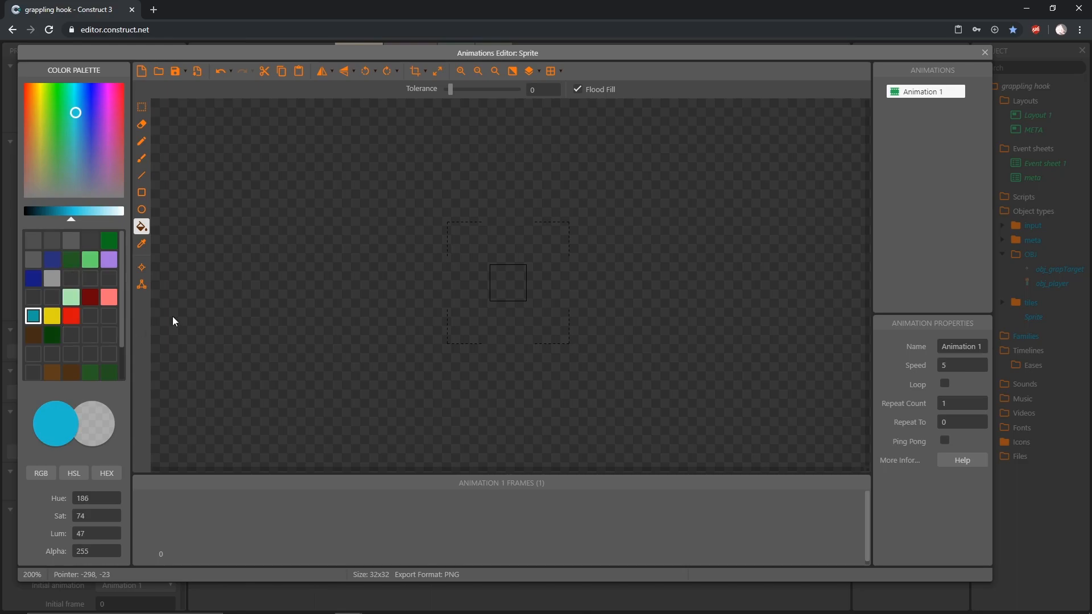
click(514, 285)
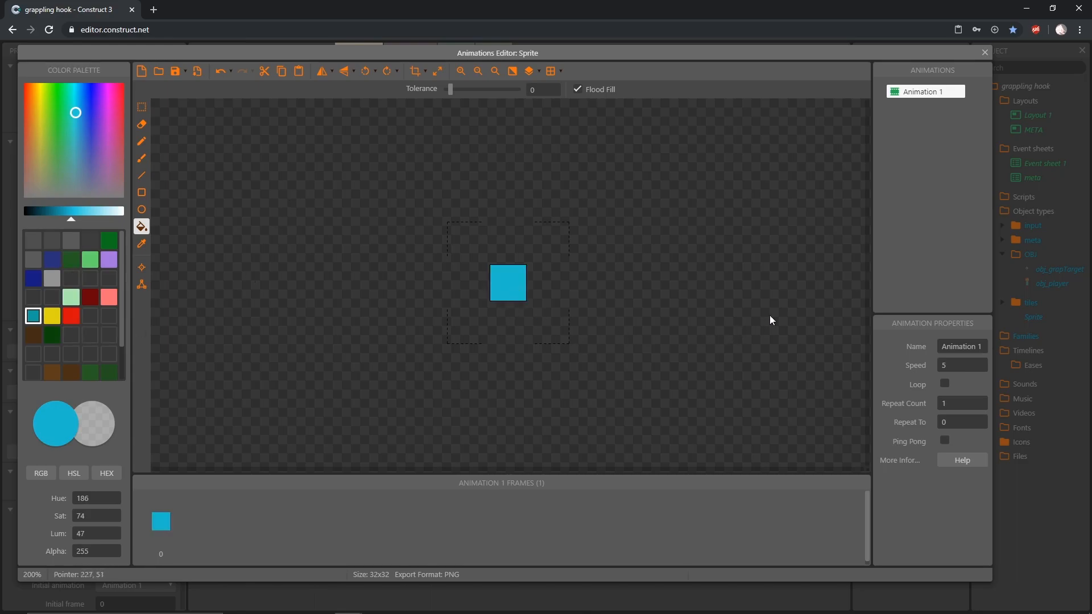
click(984, 52)
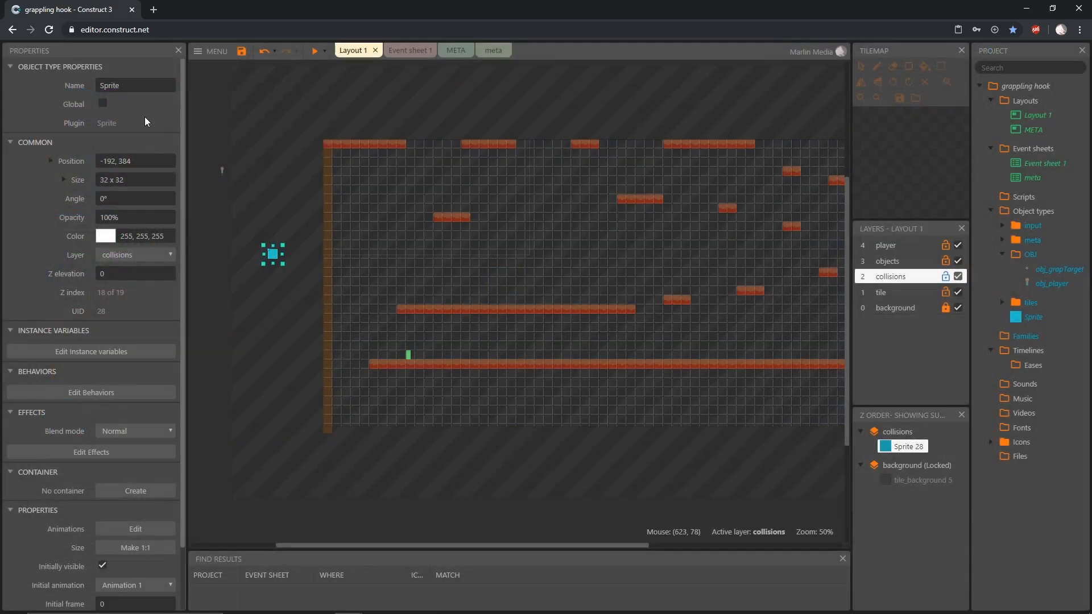
Step: Rename the sprite collision_target and place it at 512, 672, between the two long platforms near the player mask
click(119, 85)
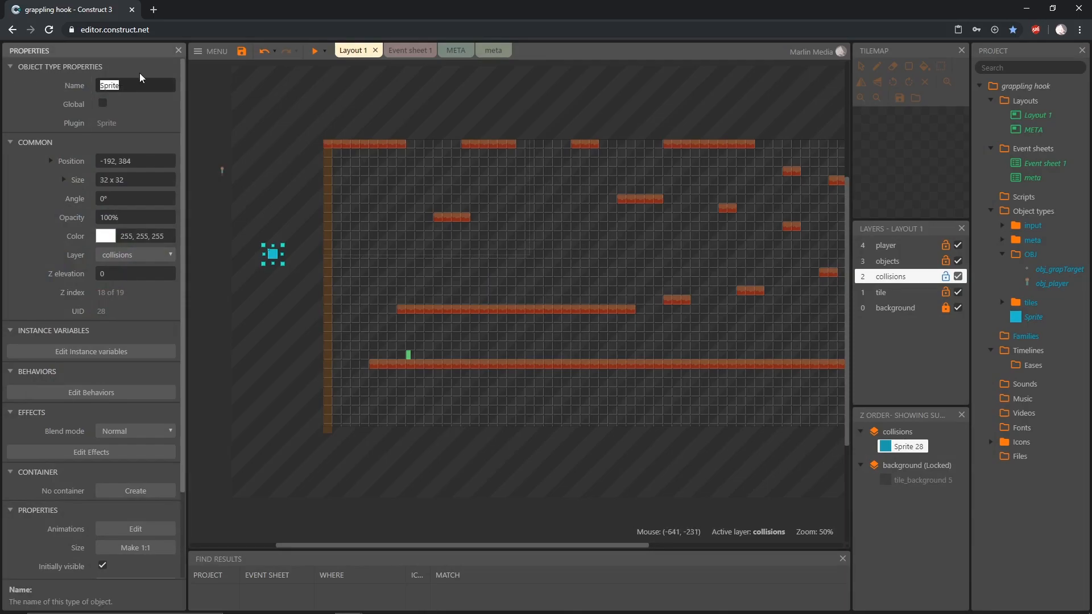
text(co)
text(llision_target)
key(Return)
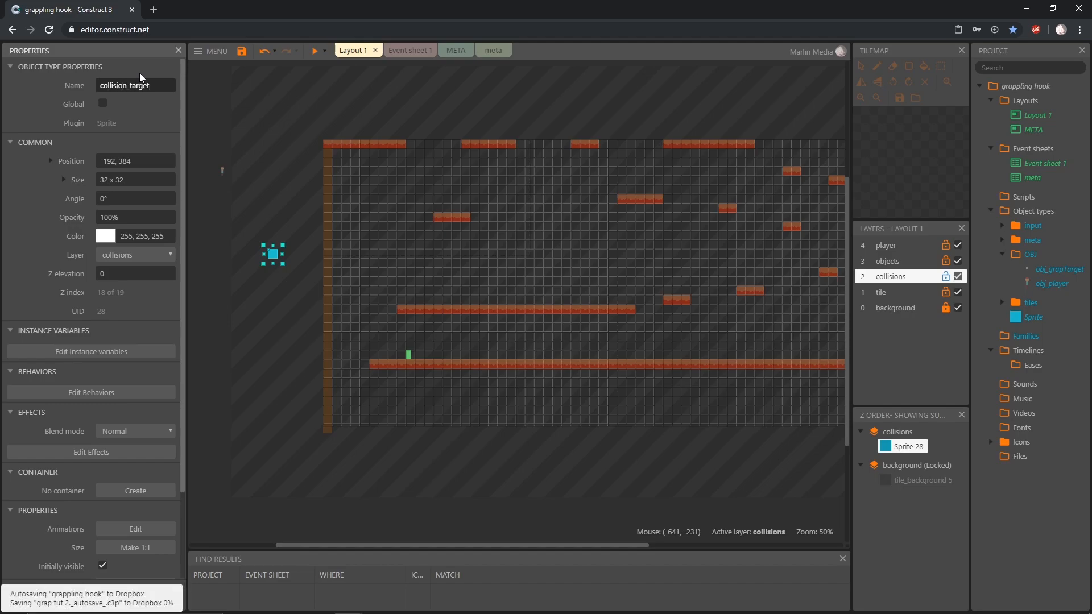
drag(279, 266, 477, 345)
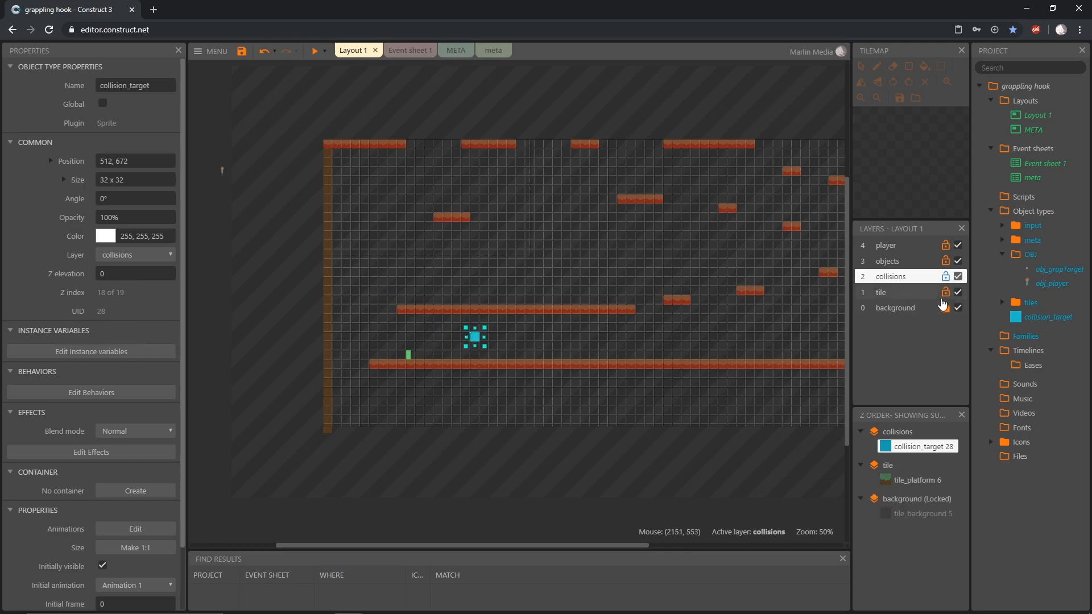
scroll(631, 424, up, 2)
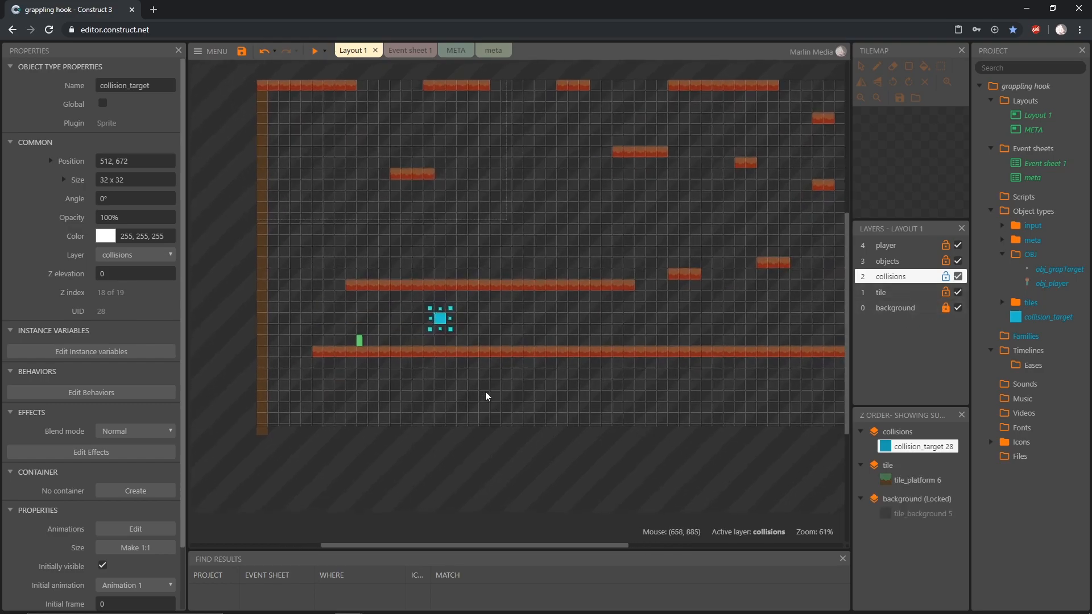
Step: Add an event to Event sheet 1 with the condition obj_grapTarget On collision with another object, using collision_target
click(415, 52)
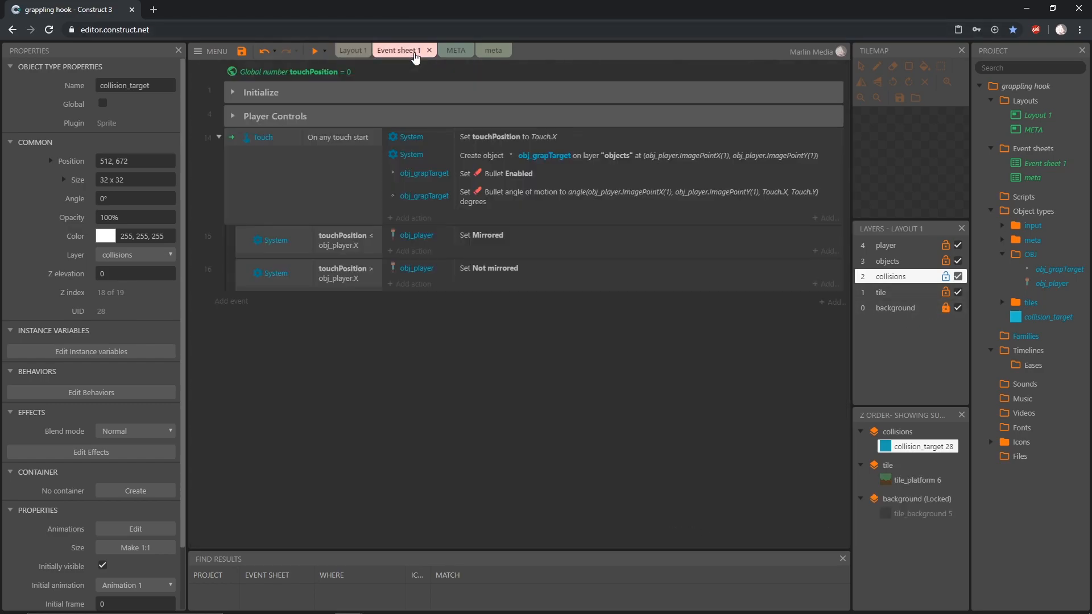
click(232, 307)
double_click(464, 112)
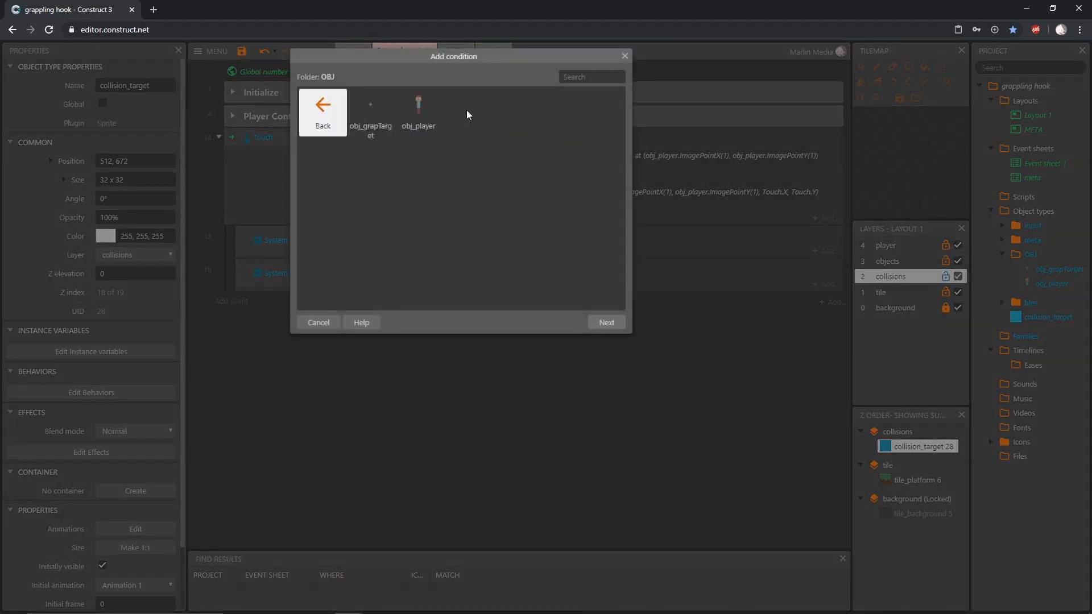
double_click(364, 113)
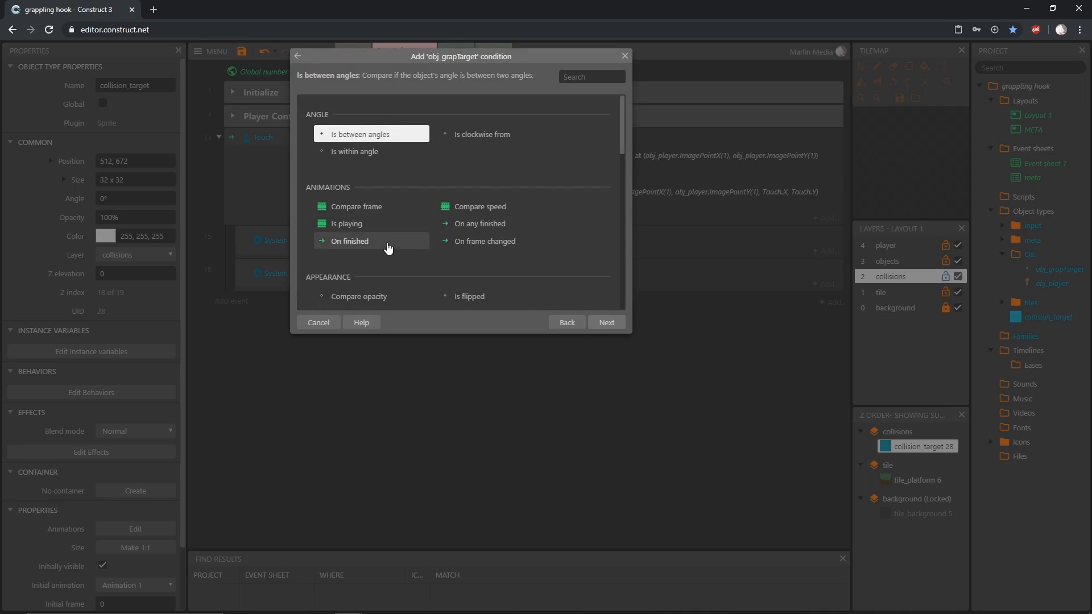
text(coll)
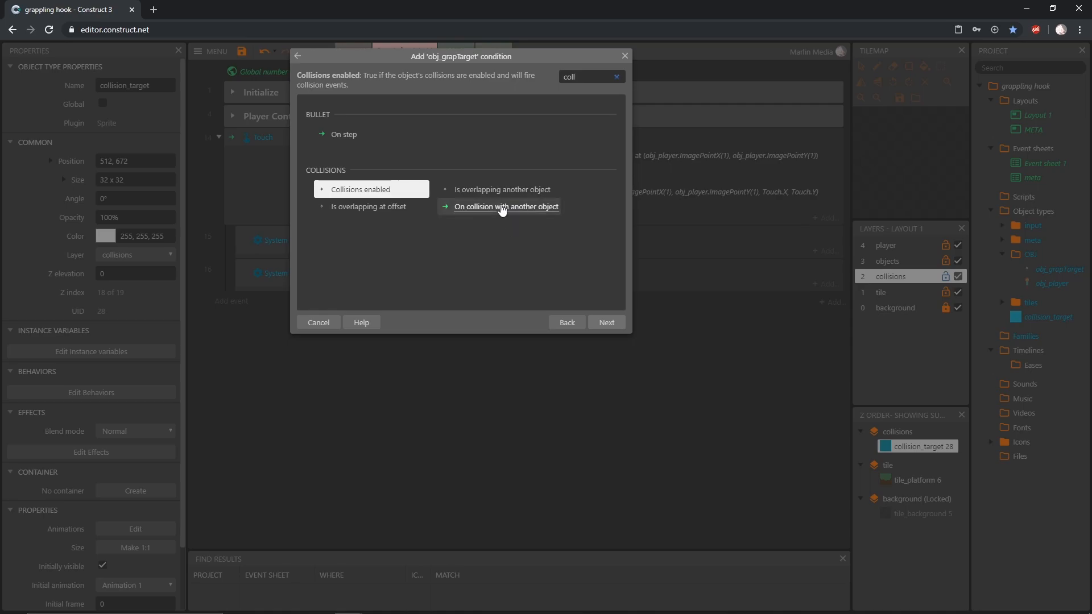
click(508, 208)
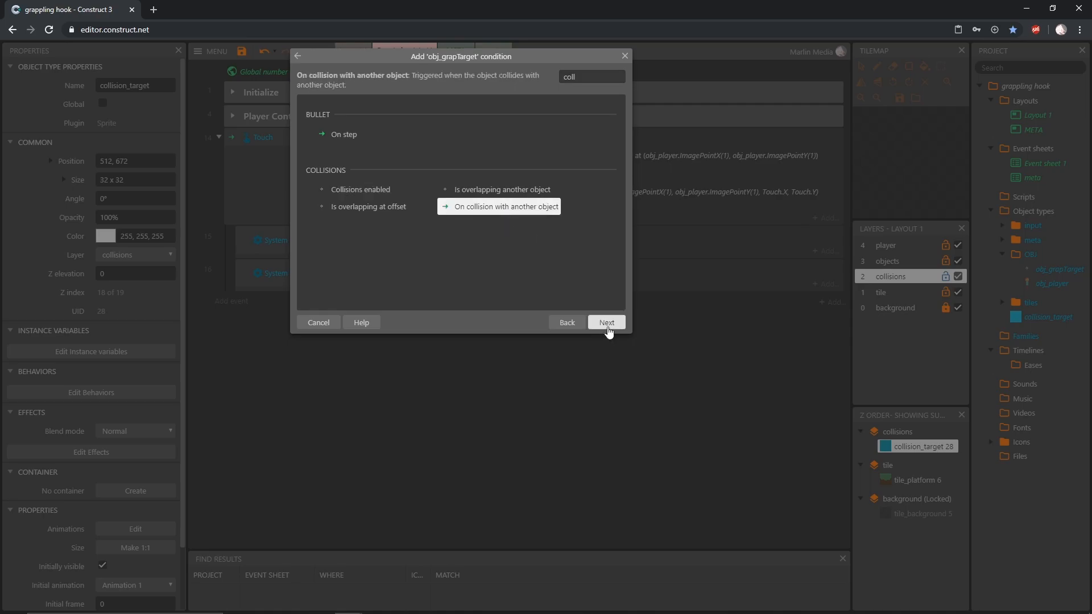
click(606, 322)
click(583, 184)
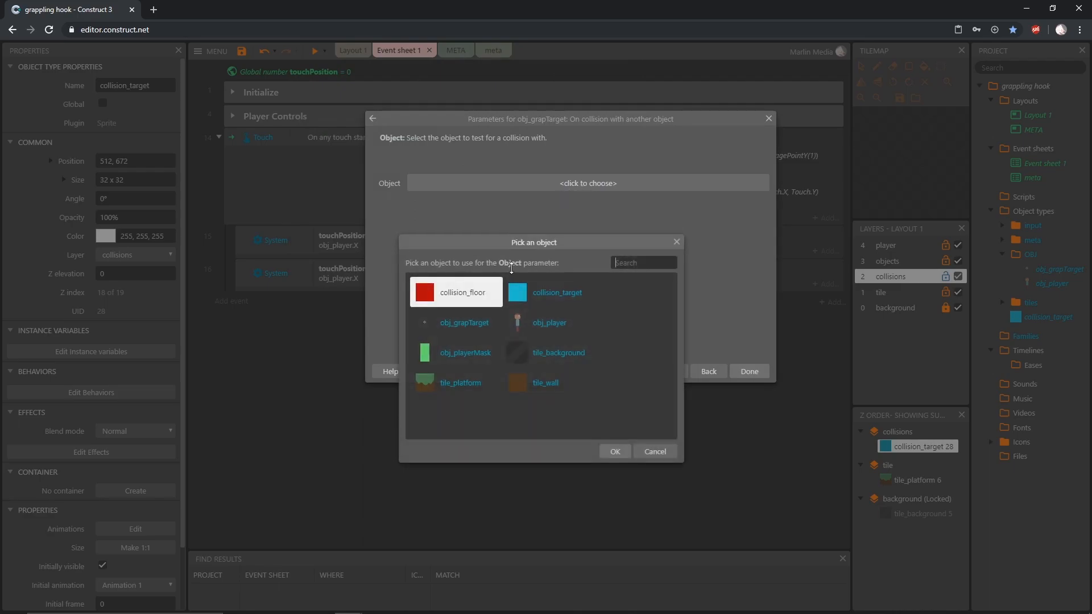
click(549, 296)
click(614, 455)
click(749, 372)
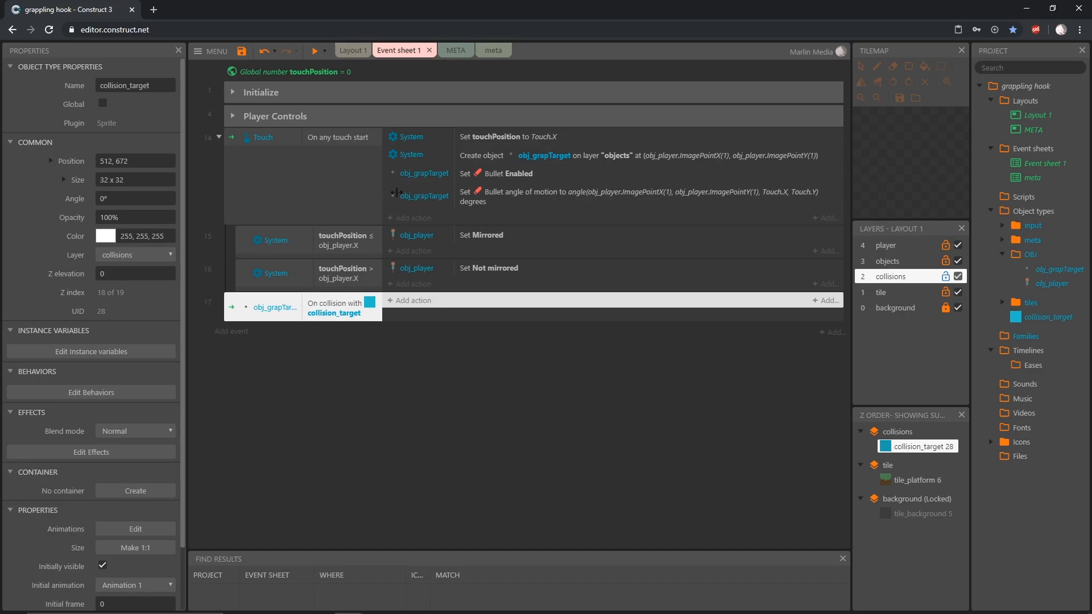
Step: Add an obj_grapTarget Bullet Set enabled action with state Disabled to the collision event
click(526, 179)
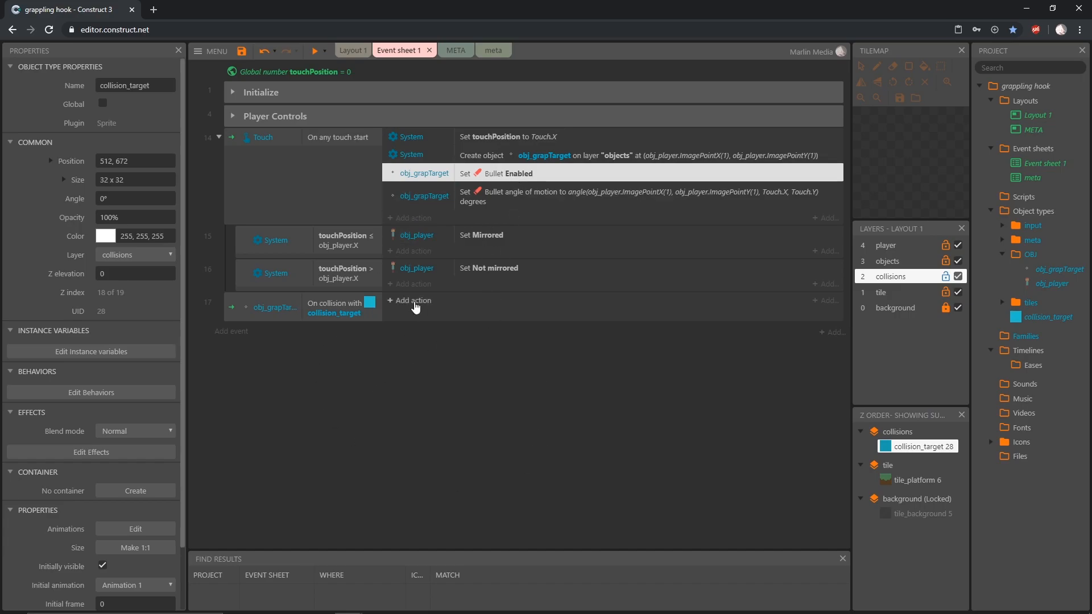
click(414, 301)
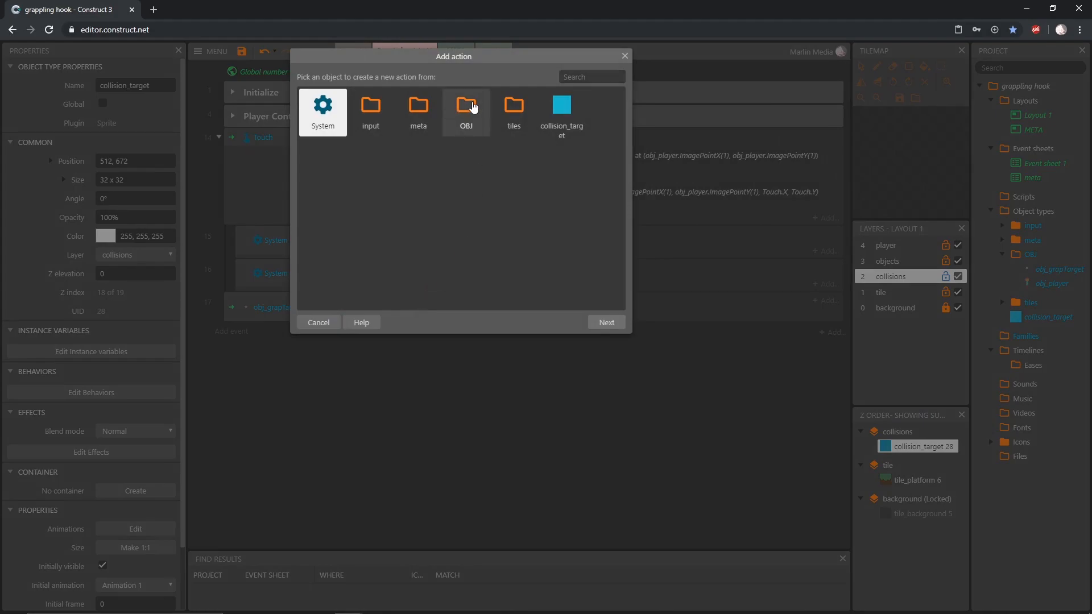
click(466, 114)
double_click(362, 125)
scroll(446, 222, down, 6)
scroll(448, 229, down, 1)
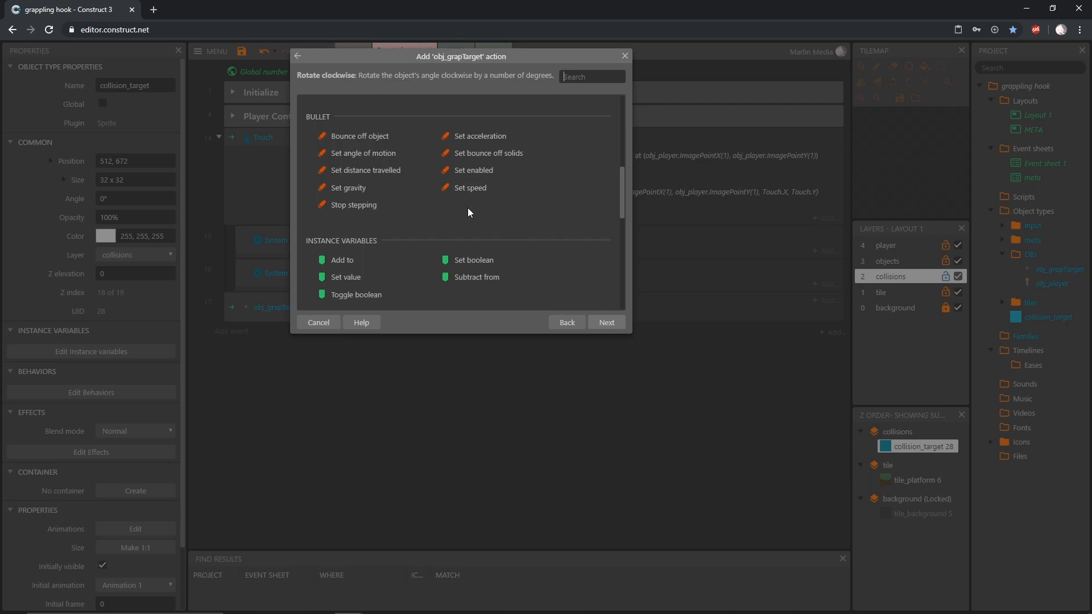
double_click(478, 170)
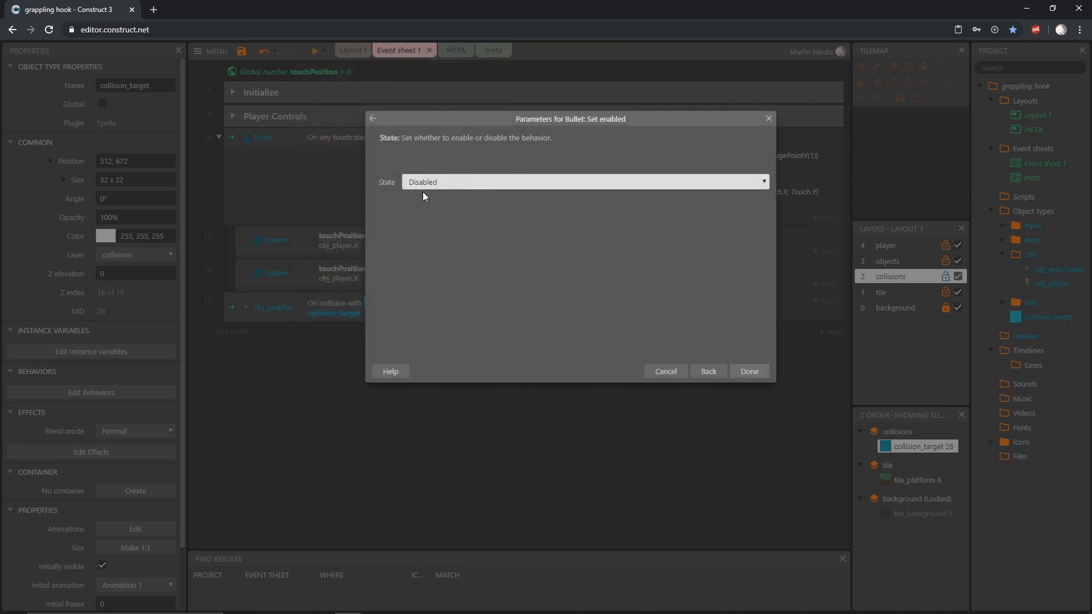
click(749, 371)
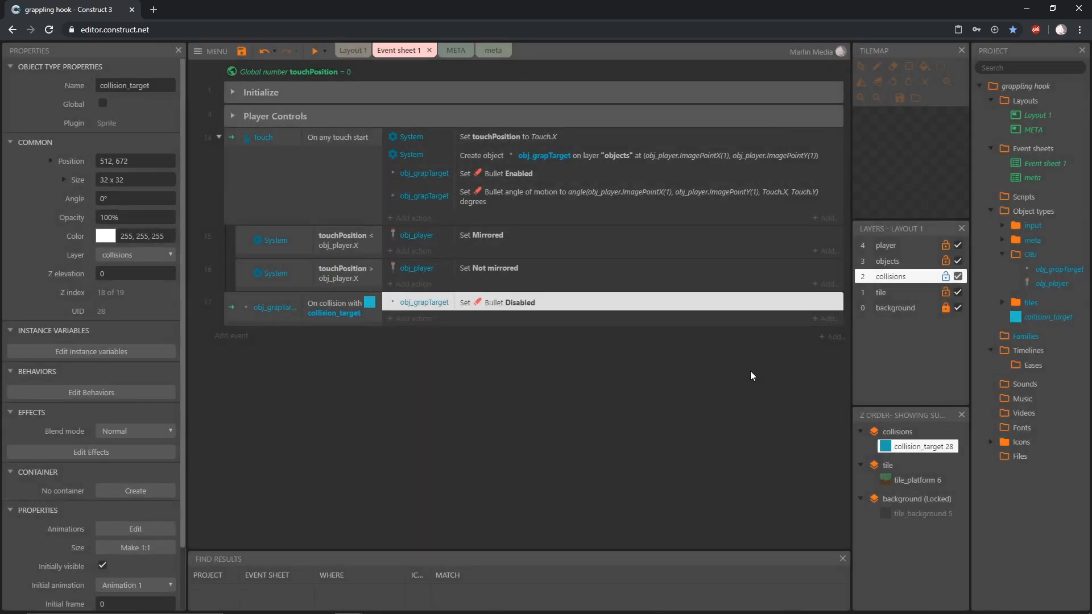
Step: Preview the game, fire grapple targets at the blue block from both sides to test the collision stop, and close the preview
click(315, 53)
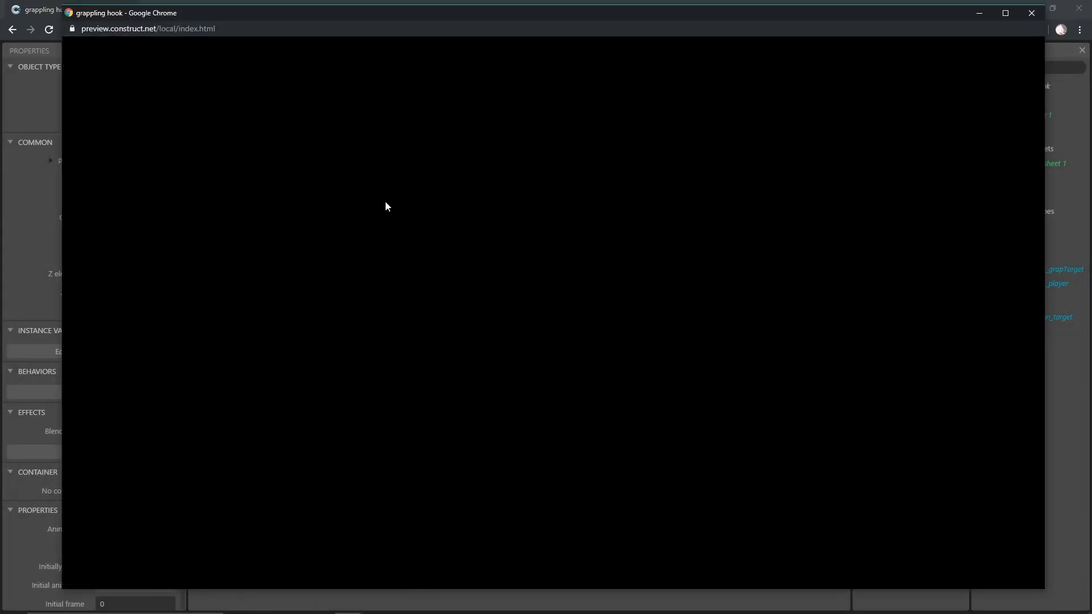
key(Right)
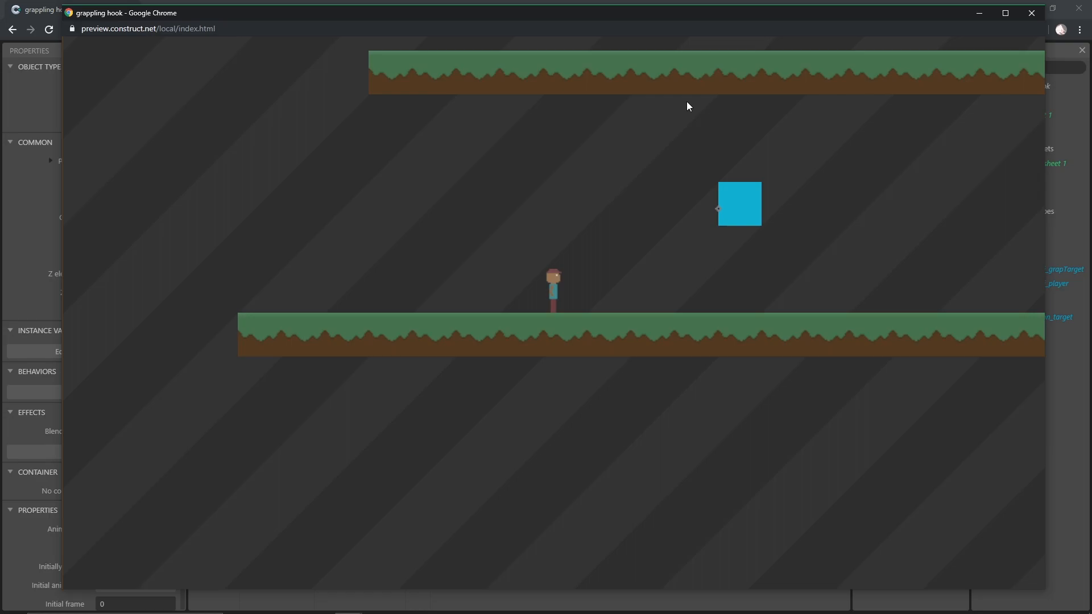
click(794, 133)
key(Right)
click(449, 228)
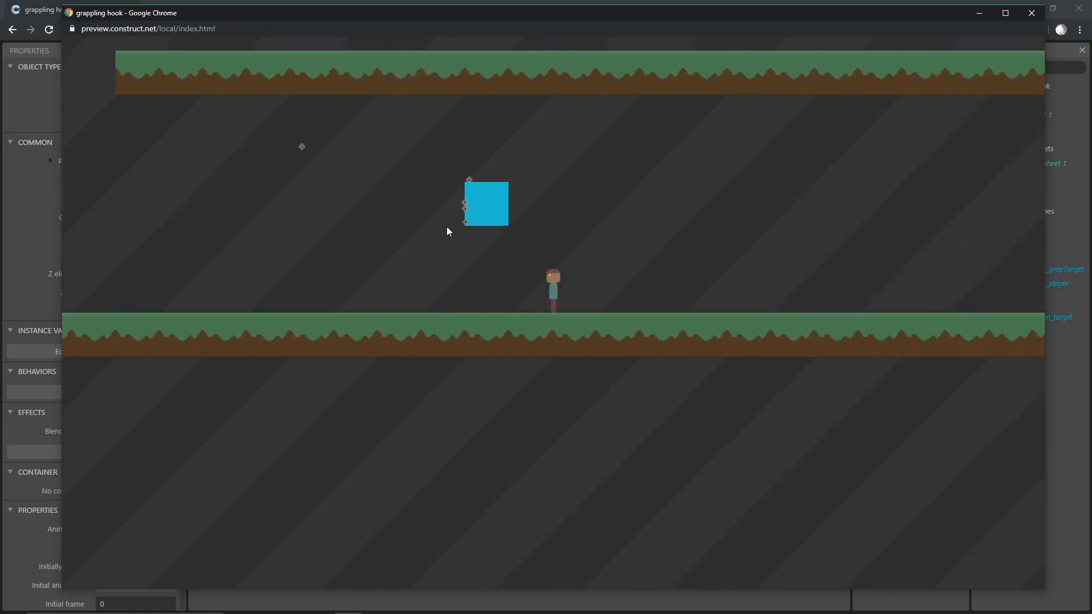
click(415, 207)
click(410, 194)
key(Left)
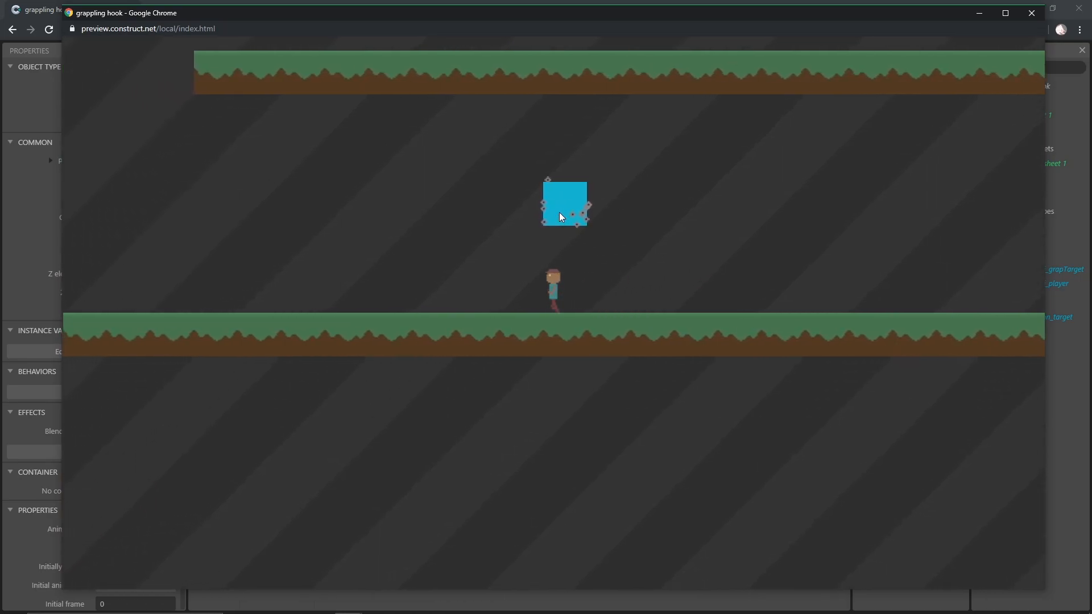
click(566, 211)
click(594, 203)
click(598, 207)
key(Left)
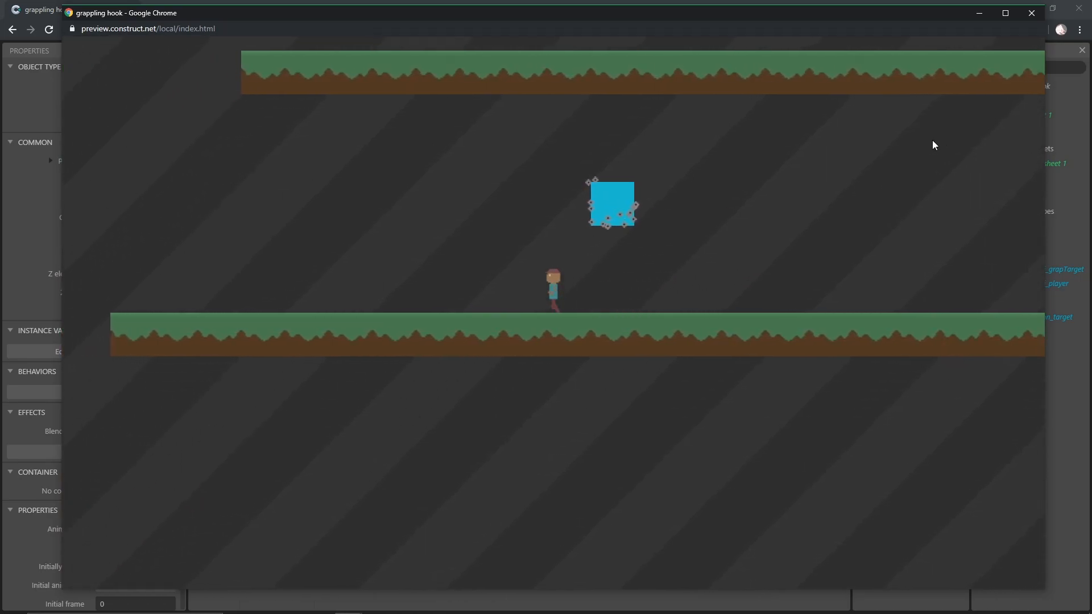
key(Left)
click(1030, 15)
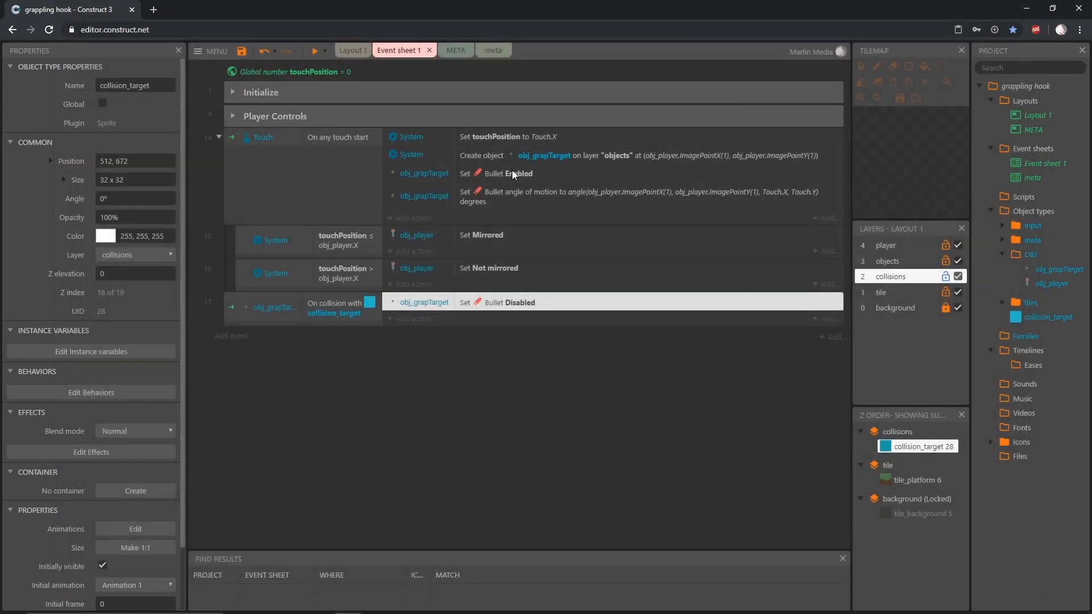
Step: Lock the tile layer of Layout 1 so its tilemaps cannot be selected
click(354, 51)
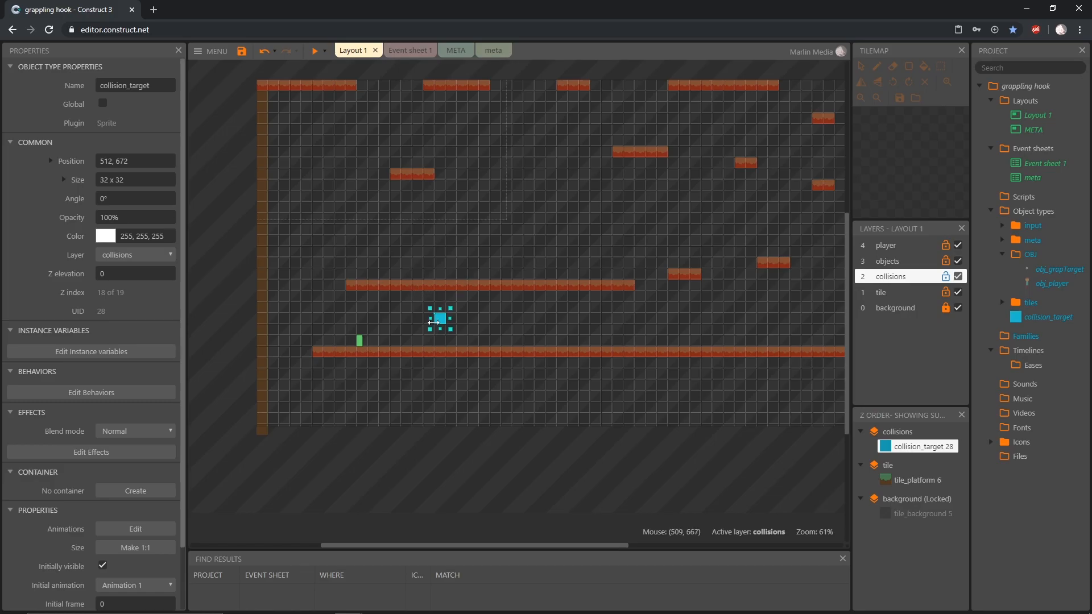
ctrl+scroll(404, 343, up, 5)
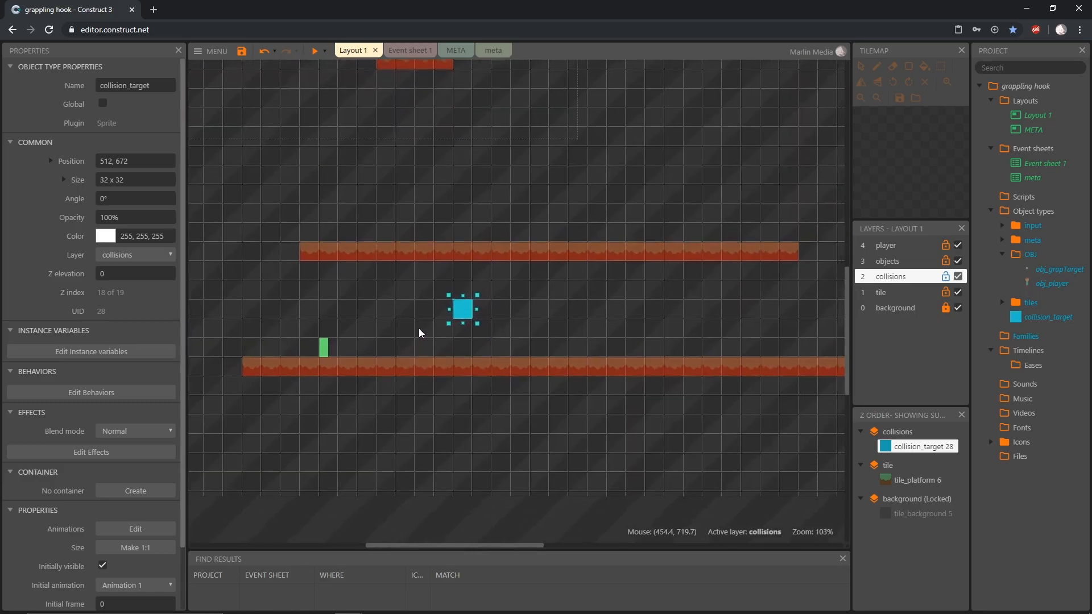
click(257, 168)
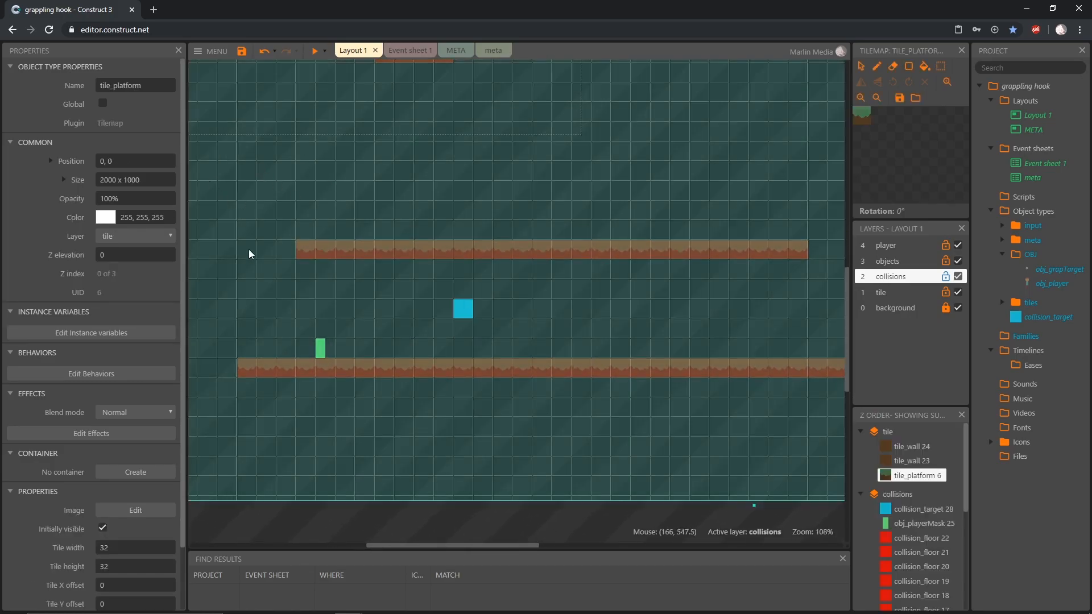
click(944, 293)
middle_drag(319, 360, 428, 309)
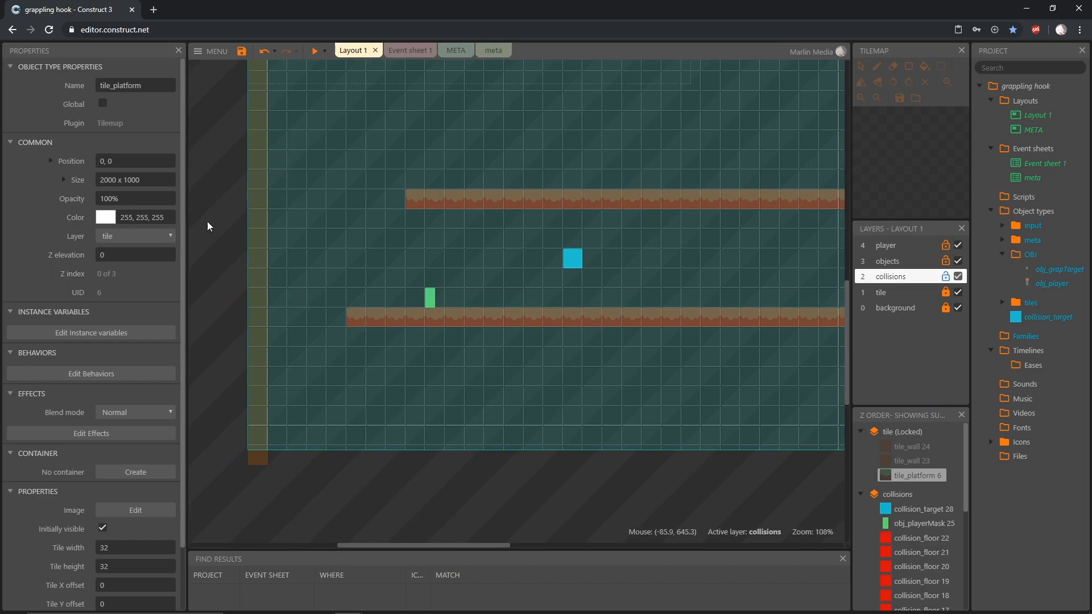
Step: Set the grid size of Layout 1 to 16 x 16
click(215, 208)
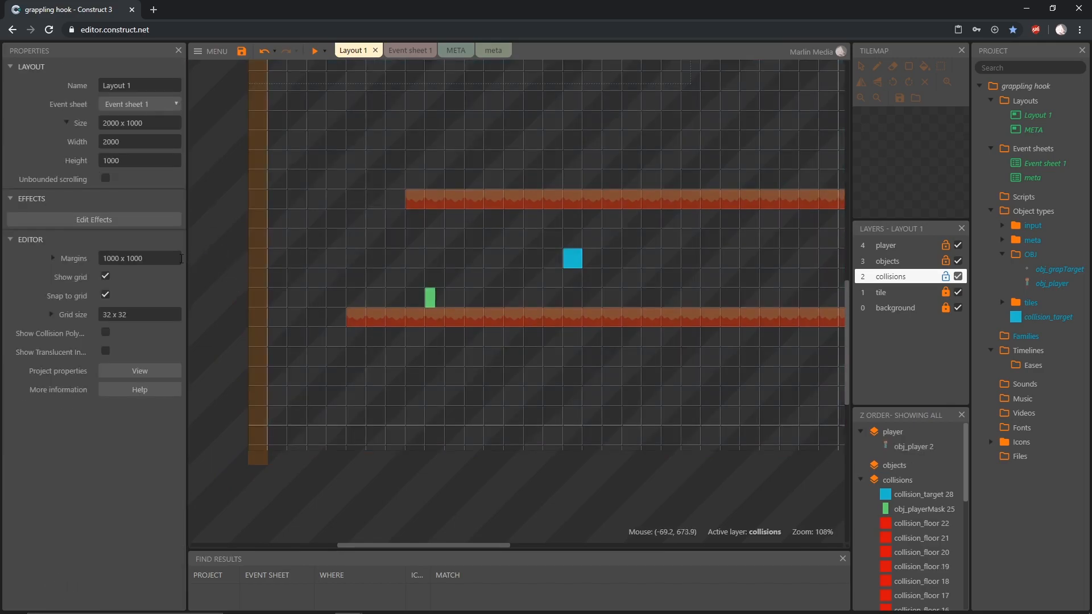
click(143, 316)
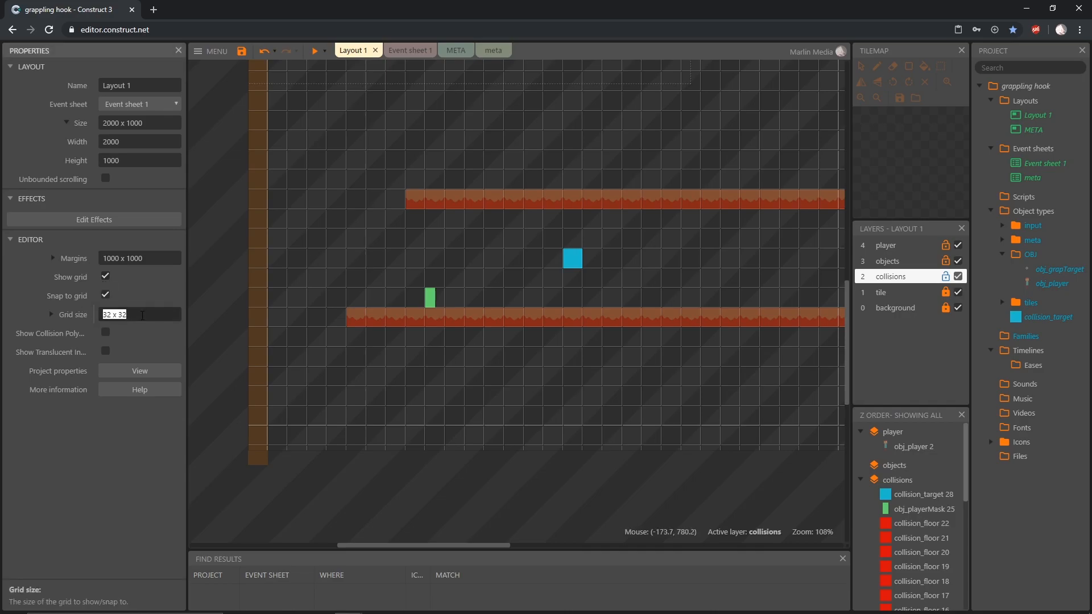
text(16)
key(Return)
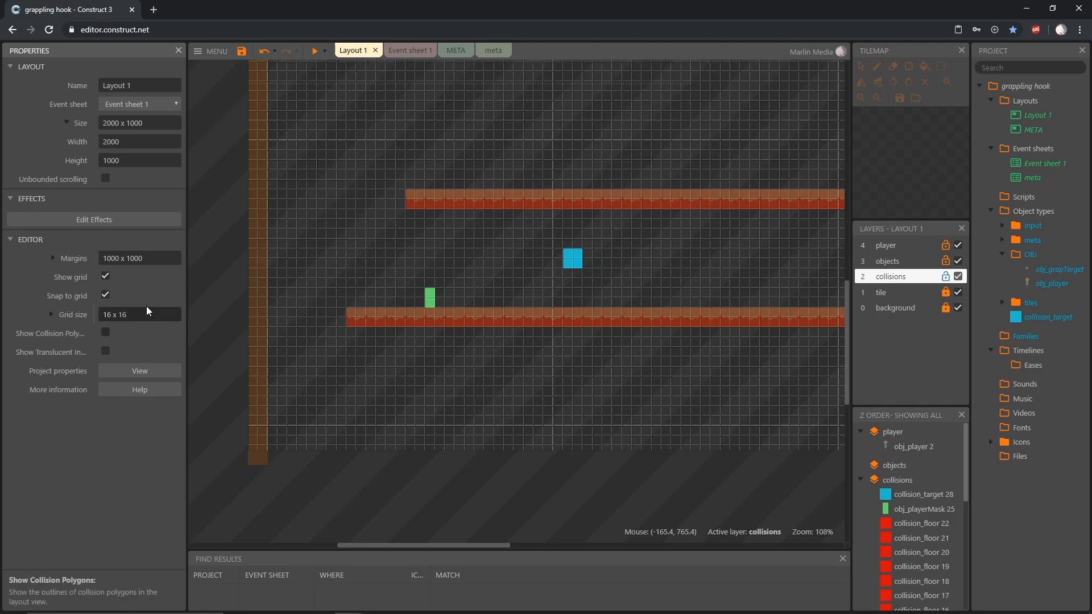
Step: Shrink the upper long platform's collision_floor to 832 x 16 so it covers only the platform's top half
click(724, 211)
middle_drag(724, 268, 549, 285)
drag(522, 235, 520, 225)
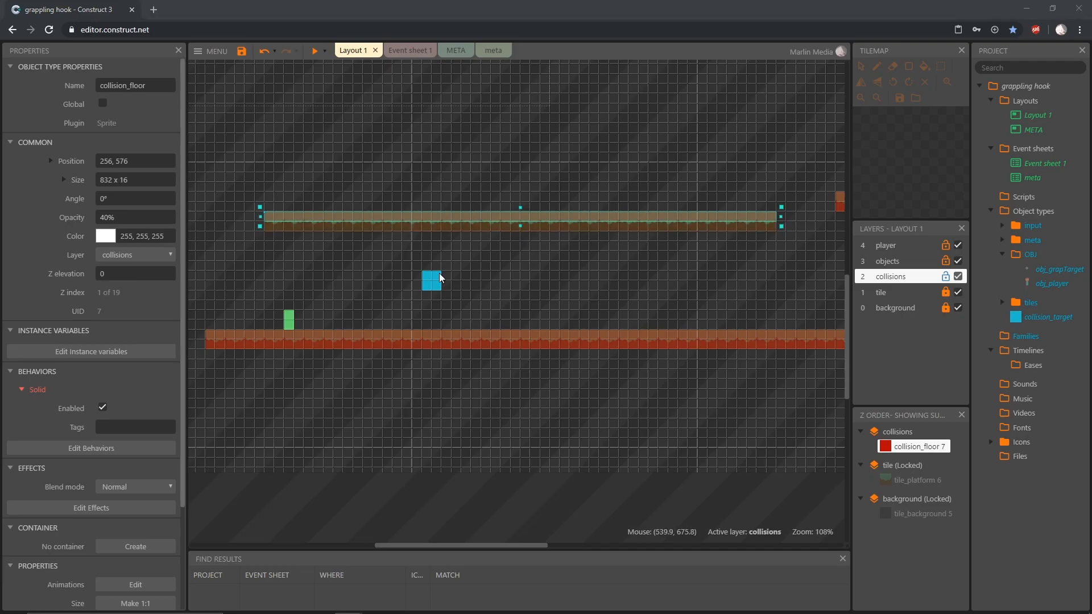
Step: Fit collision_target to the upper long platform's bottom half at 256, 592, sized 832 x 16, and set its opacity to 40%
drag(429, 280, 782, 233)
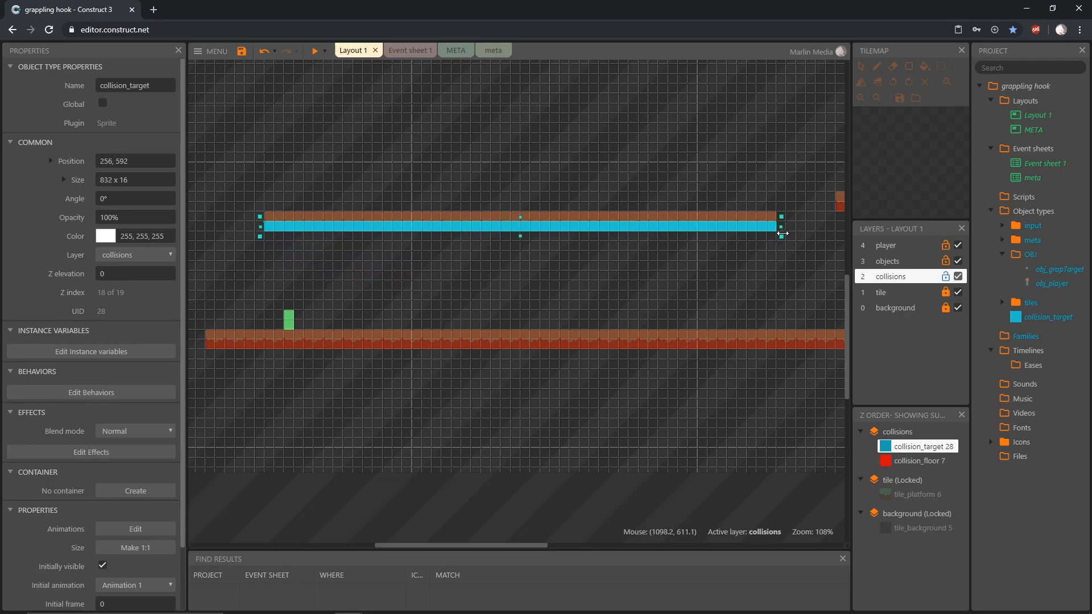
click(1041, 322)
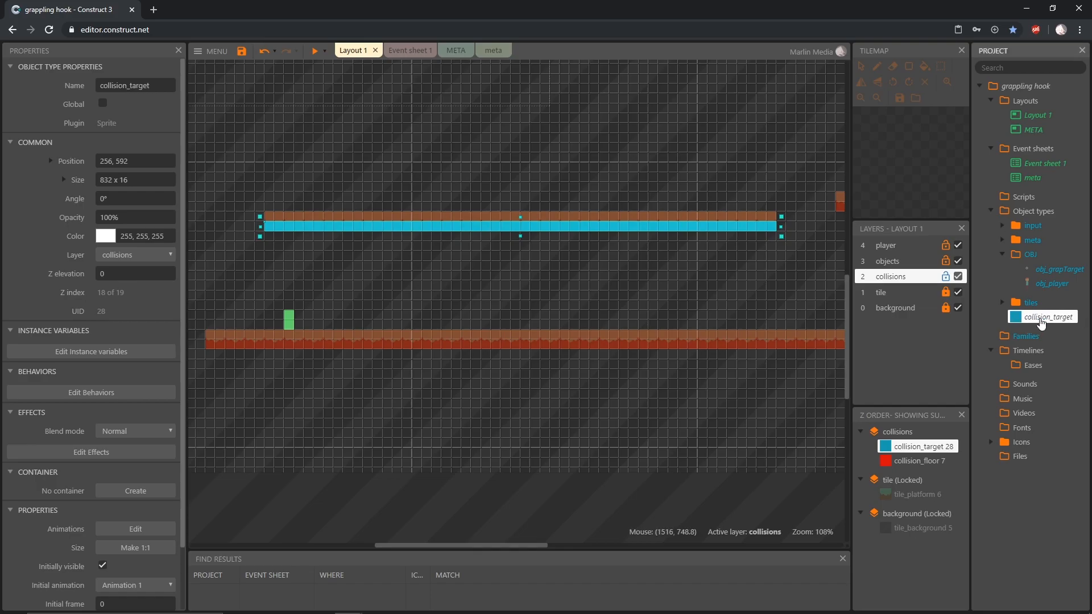
scroll(76, 199, down, 1)
scroll(77, 199, up, 1)
click(126, 217)
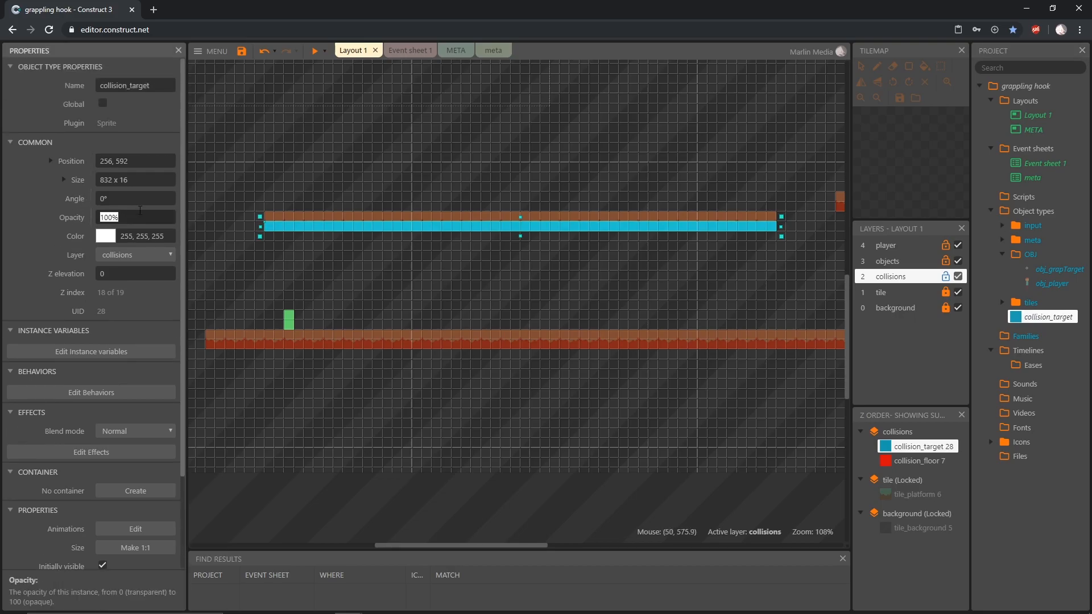
text(40)
key(Tab)
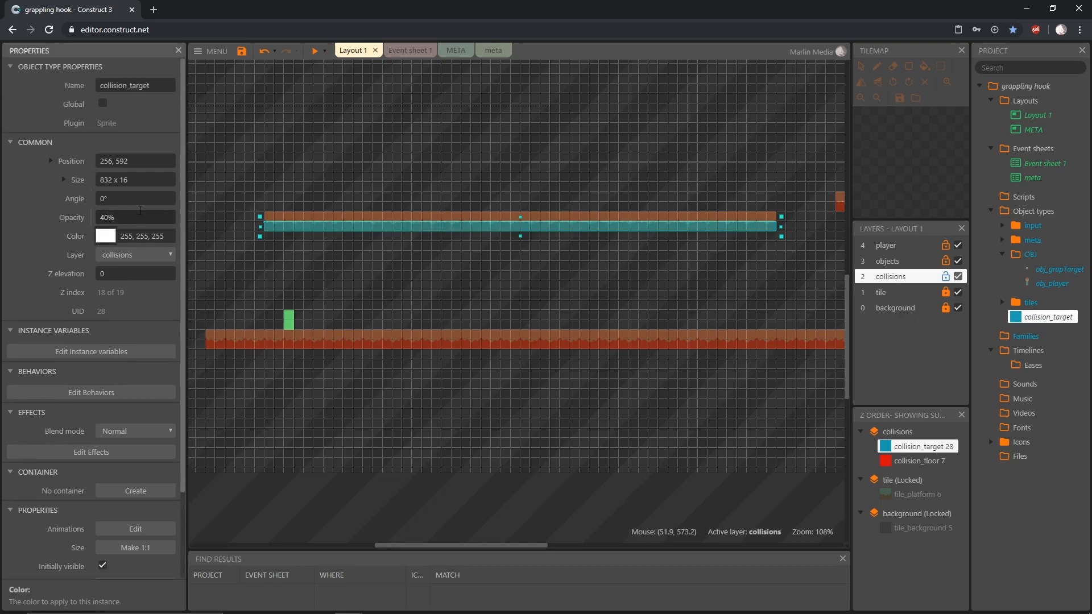
Step: Shrink the bottom platform's collision_floor to 1824 x 16 and place a collision_target copy beneath it at 160, 784, sized 1808 x 16
click(721, 342)
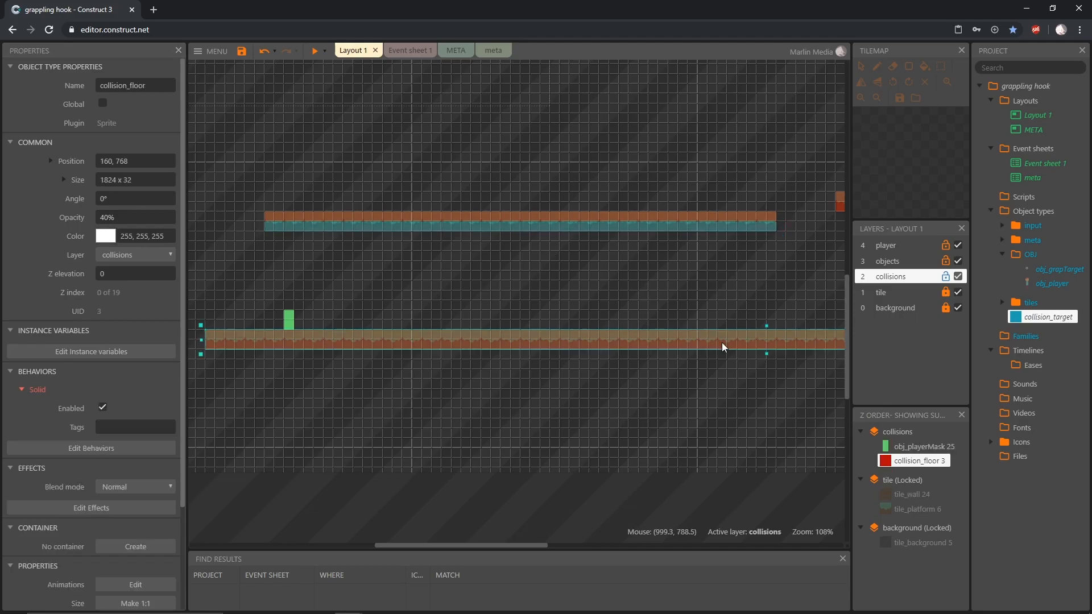
scroll(739, 421, down, 2)
scroll(759, 435, down, 3)
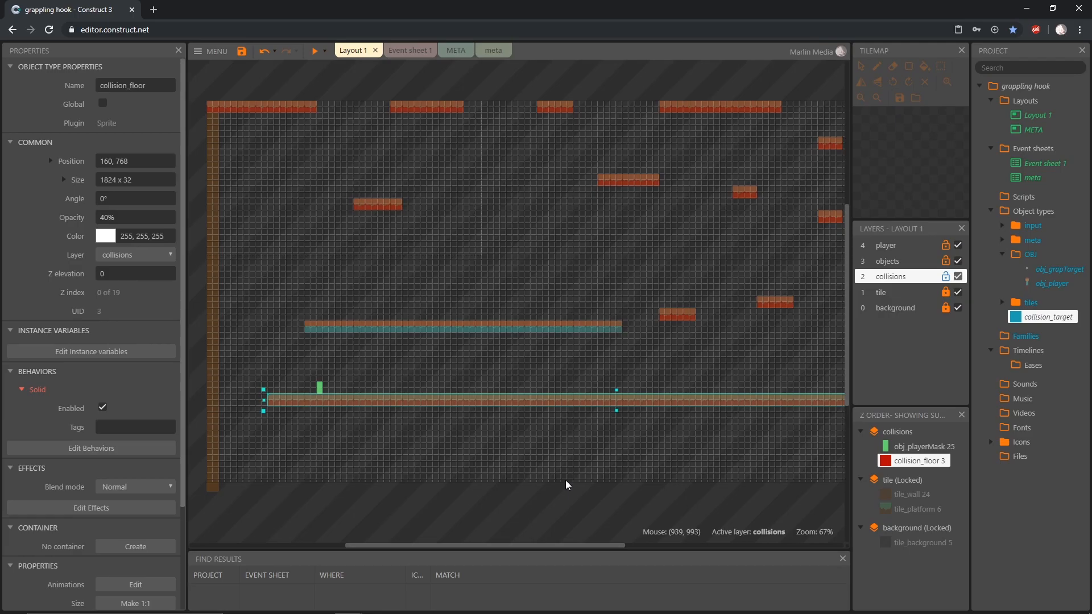
drag(619, 412, 618, 404)
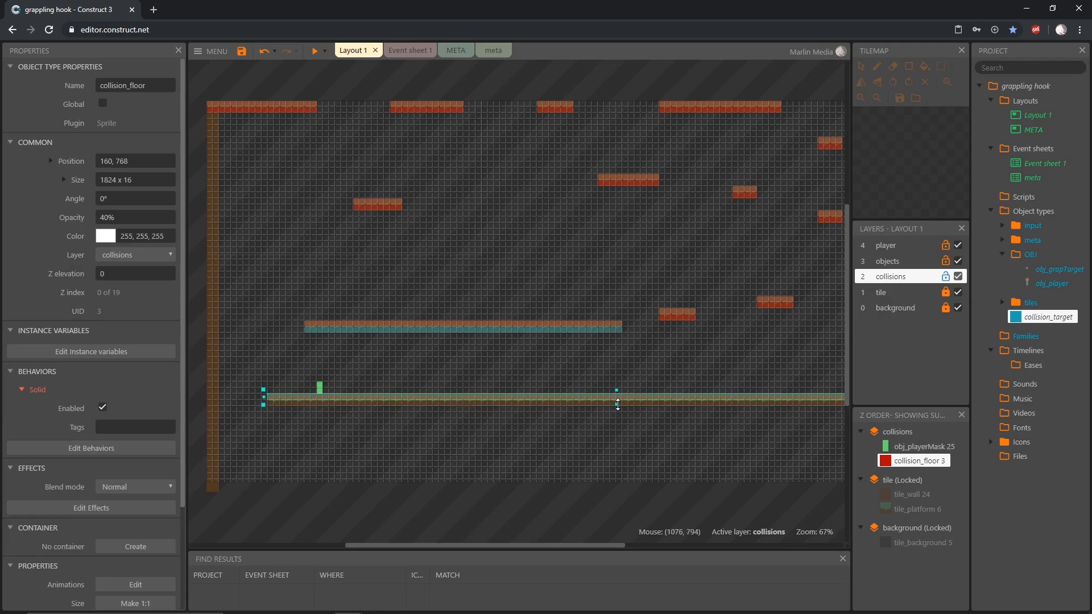
click(525, 330)
ctrl+drag(525, 330, 490, 404)
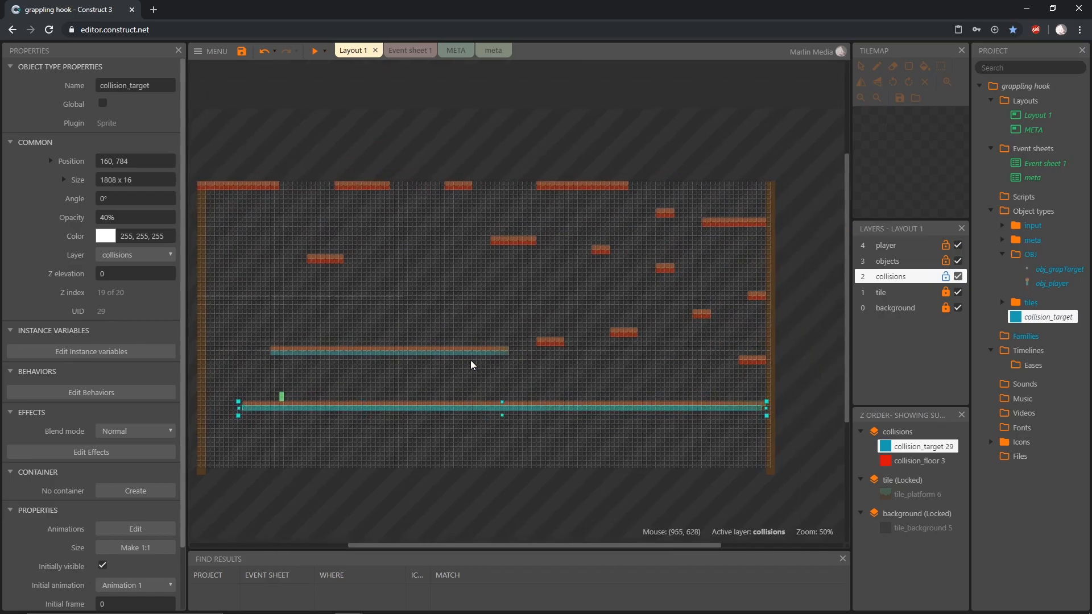
Step: Copy collision_target blocks onto the undersides of the small platforms on the right and the wide fourth platform along the top edge
click(546, 341)
click(755, 298)
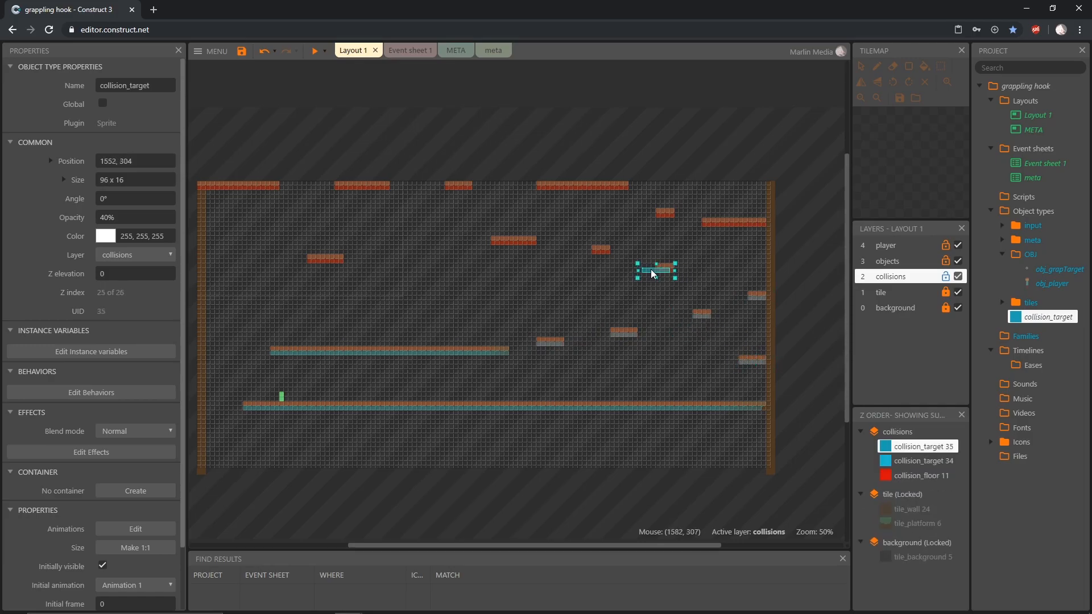
drag(651, 269, 562, 185)
drag(588, 187, 633, 188)
Step: Trim the remaining platforms' collision_floor blocks to the top half of each platform
click(514, 241)
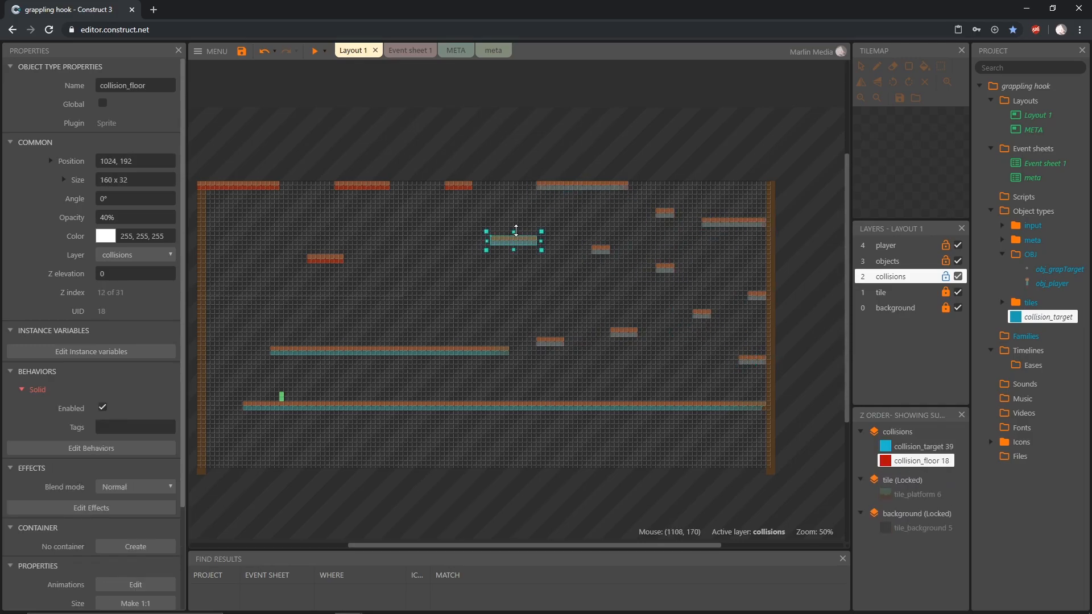
key(Delete)
click(527, 244)
click(458, 187)
key(Delete)
click(601, 249)
click(751, 360)
click(549, 341)
click(325, 257)
click(238, 188)
key(Delete)
Step: Copy collision_target blocks under the small left platform and the second and third platforms along the layout's top edge, resizing them to fit
drag(407, 229, 329, 261)
drag(357, 261, 363, 188)
drag(375, 187, 459, 187)
click(528, 156)
middle_drag(527, 155, 574, 144)
Step: Select all collision_target instances and turn off Initially visible for them
click(1018, 317)
click(958, 277)
click(958, 277)
click(1018, 318)
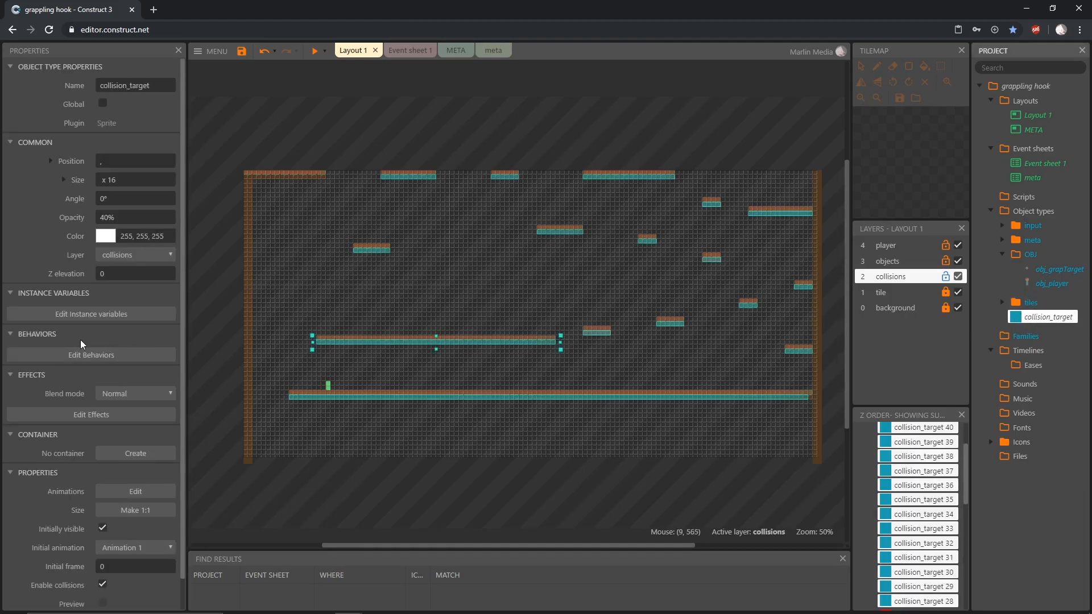
scroll(74, 398, down, 1)
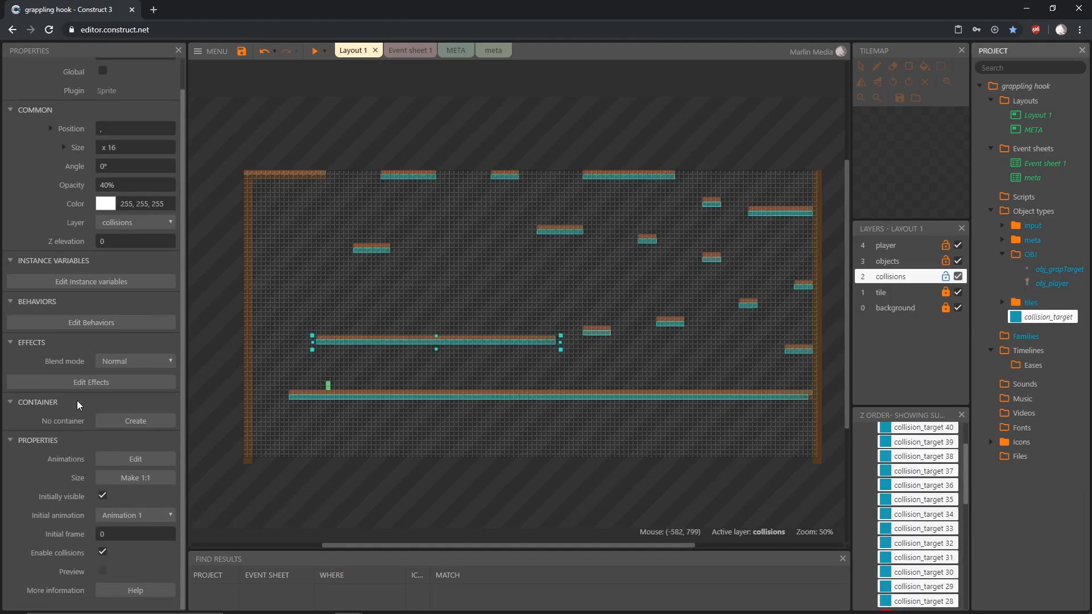
click(103, 496)
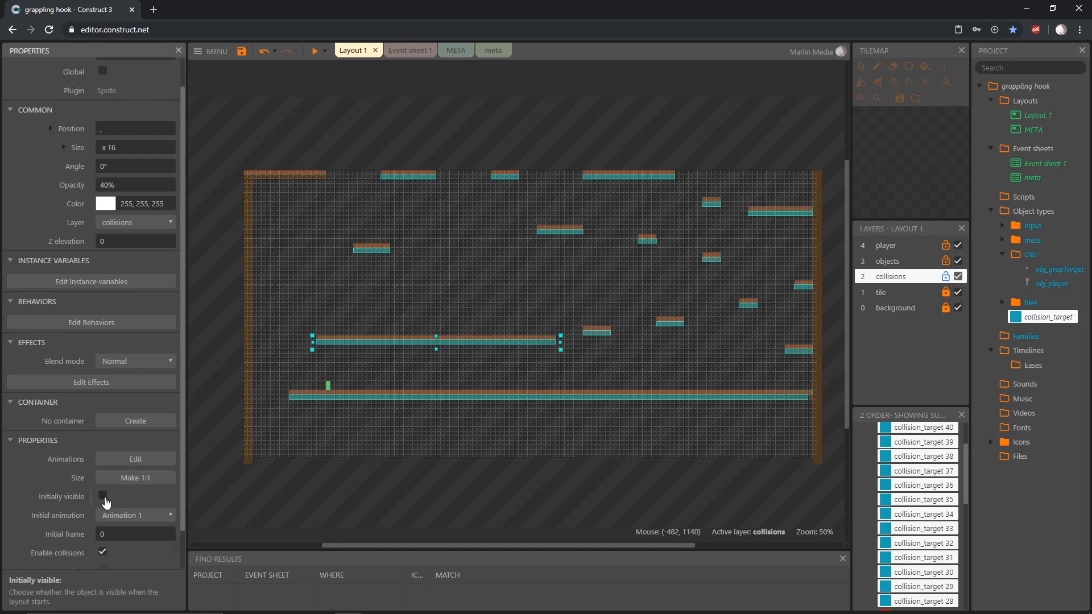
Step: Widen the bottom platform's collision_target to 1824 x 16 to match the platform's full length
click(675, 132)
click(797, 398)
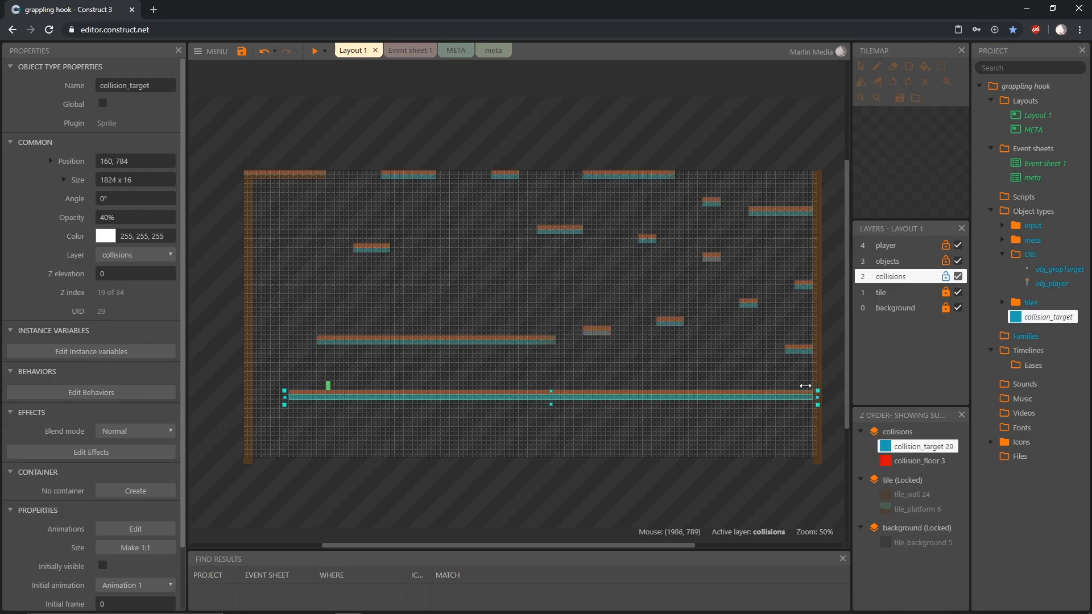
click(561, 134)
Step: Preview the game, fire grapple targets at the platforms while walking and jumping to test the collisions, and close the preview
click(315, 52)
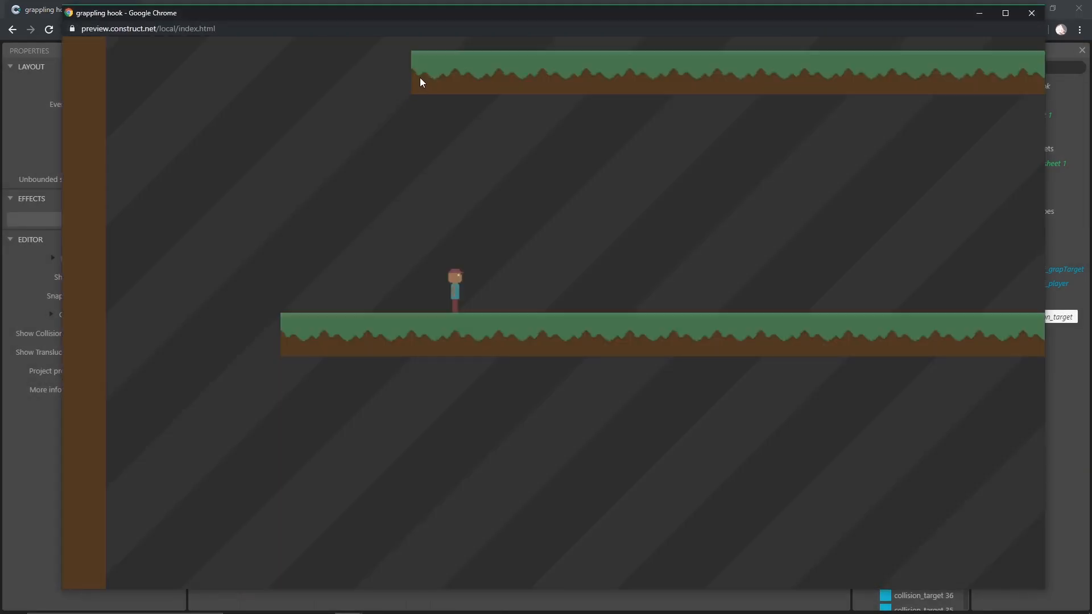
key(d)
click(665, 131)
click(547, 80)
click(856, 93)
key(d)
click(868, 91)
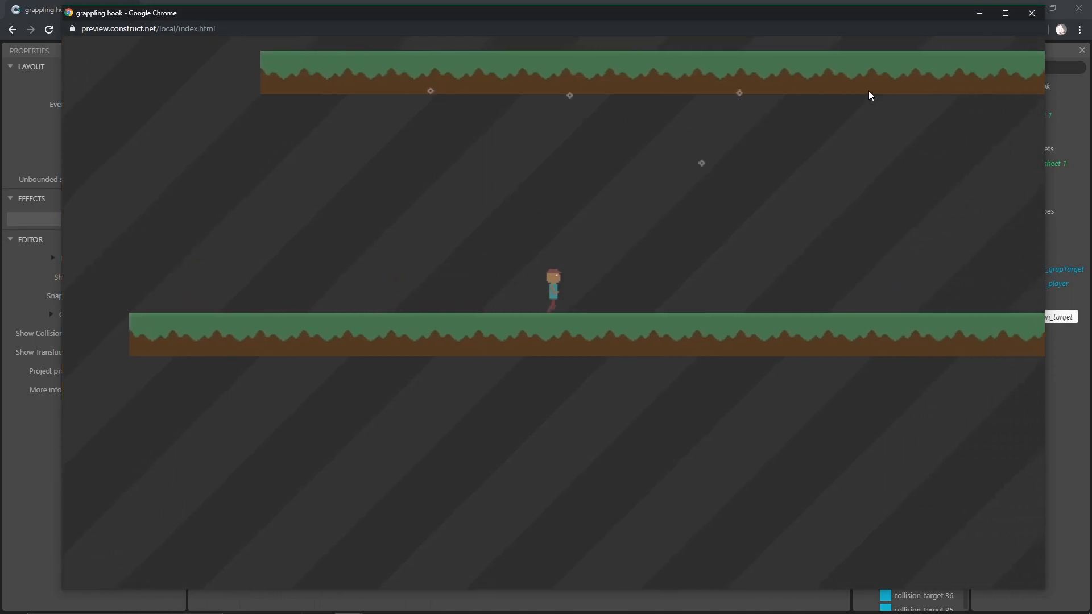
click(858, 94)
key(d)
click(852, 98)
click(852, 103)
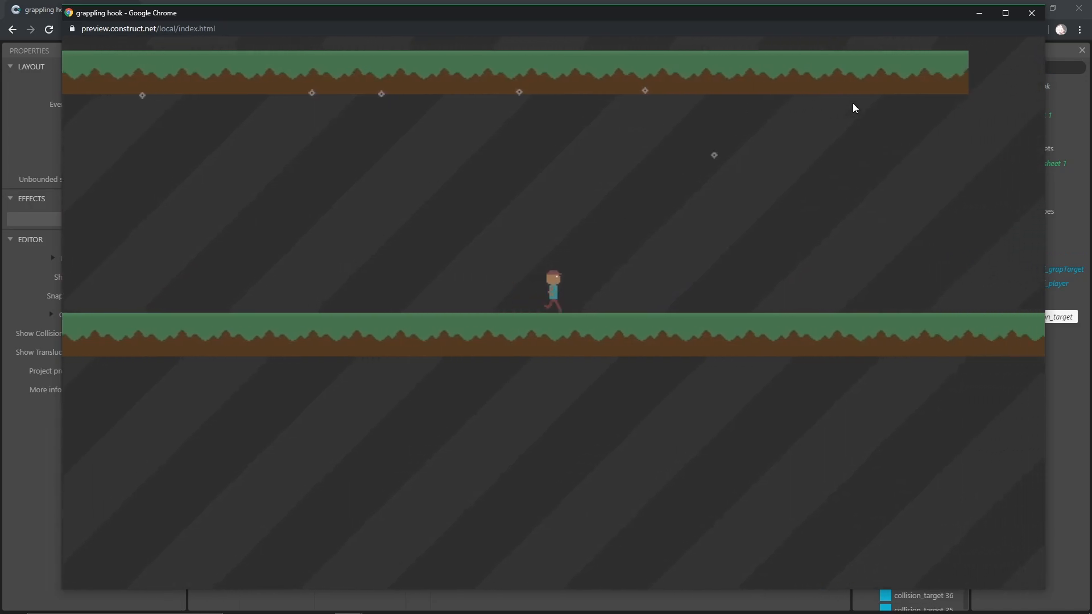
click(777, 92)
key(w)
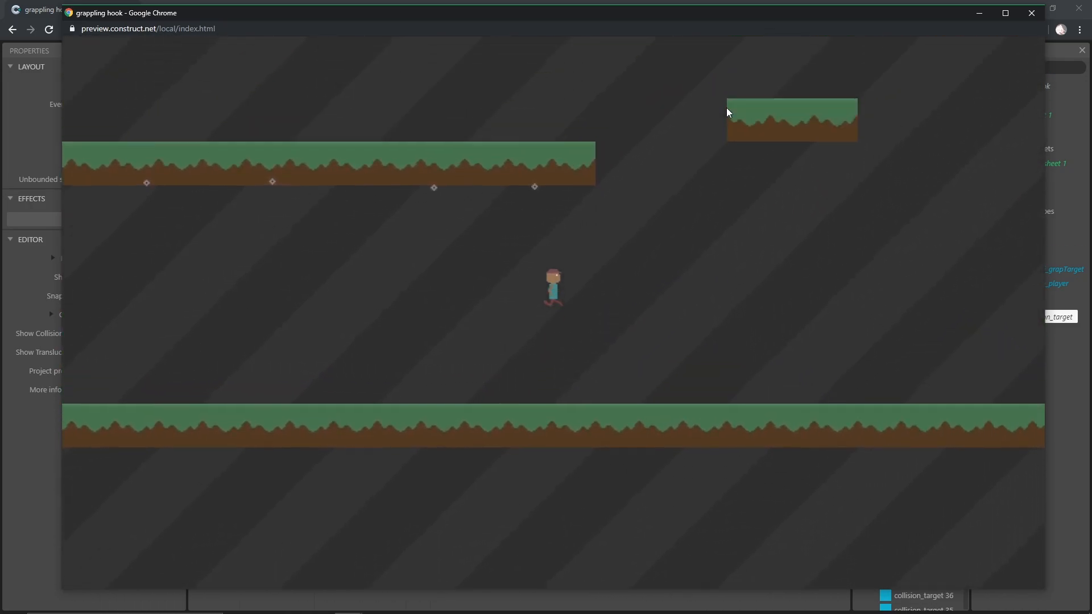
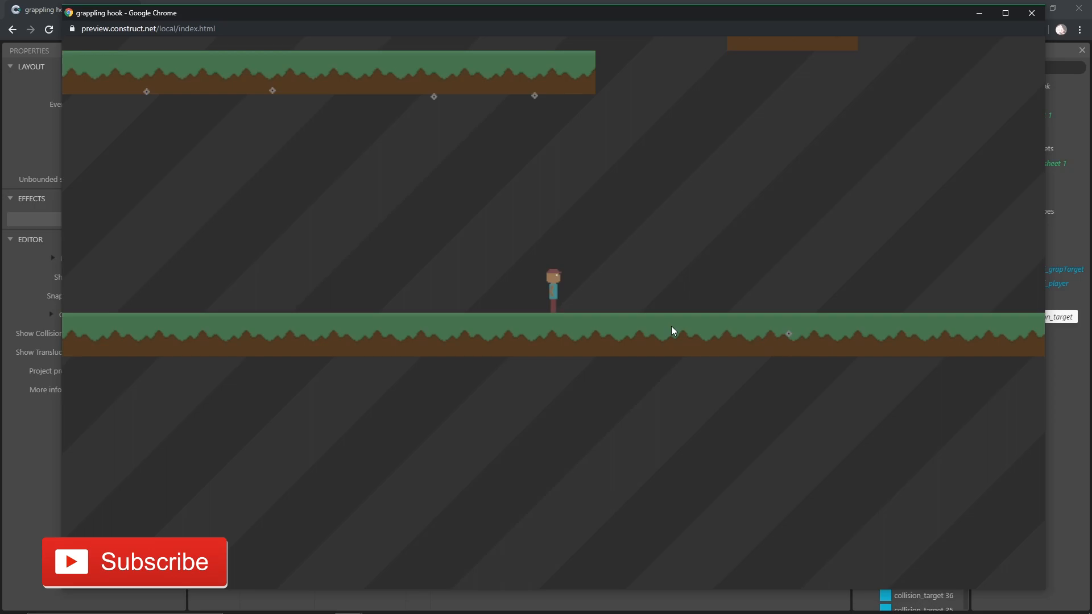
key(d)
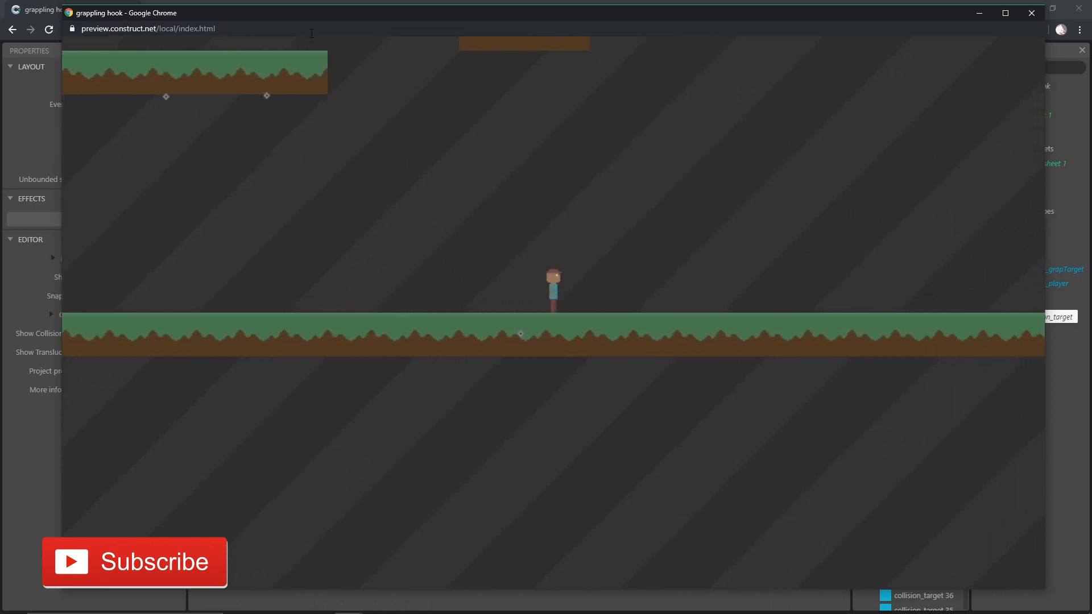
key(a)
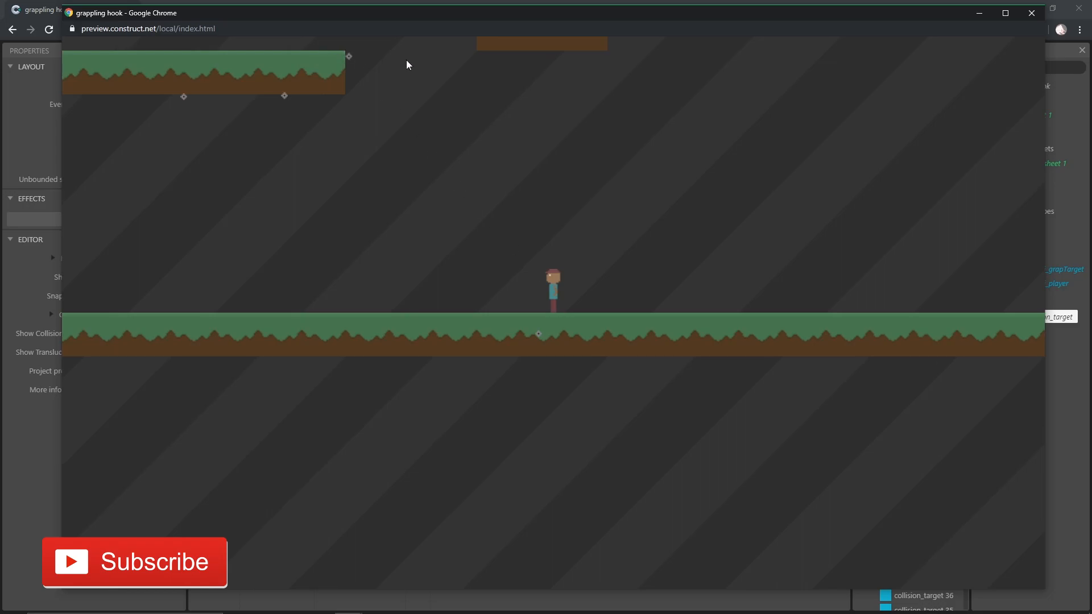
click(315, 51)
click(1030, 13)
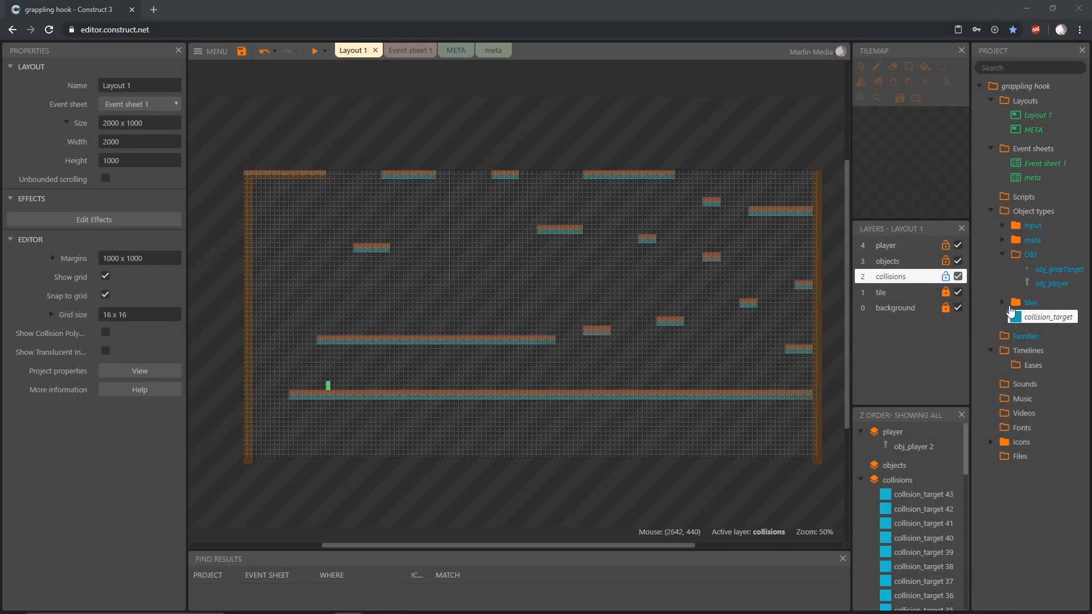
Step: Move collision_target into the meta folder of the object types and check that folder's contents
drag(1018, 324, 1018, 241)
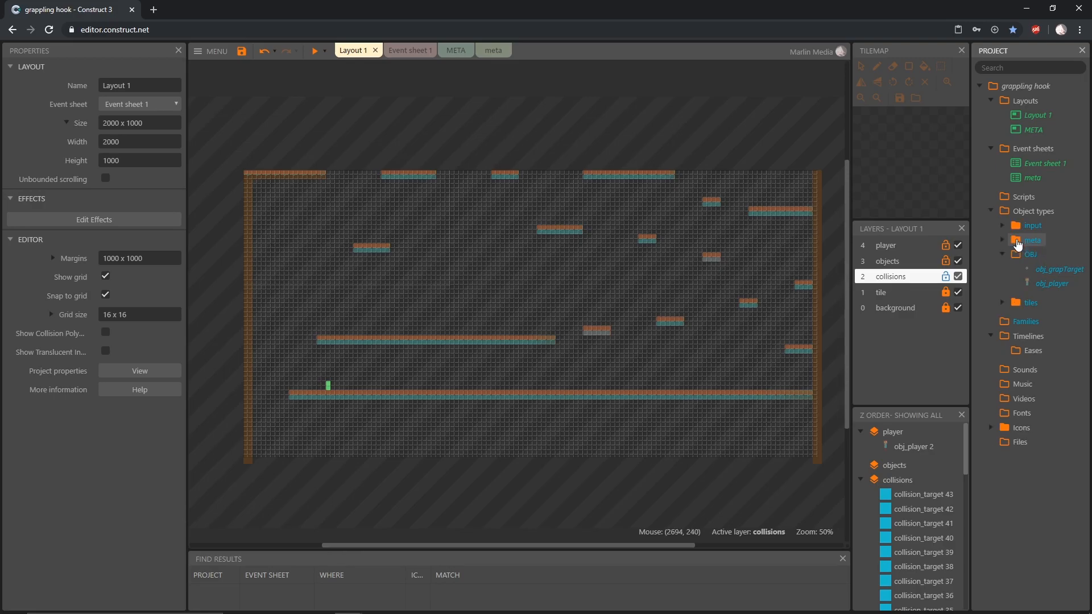
click(1001, 239)
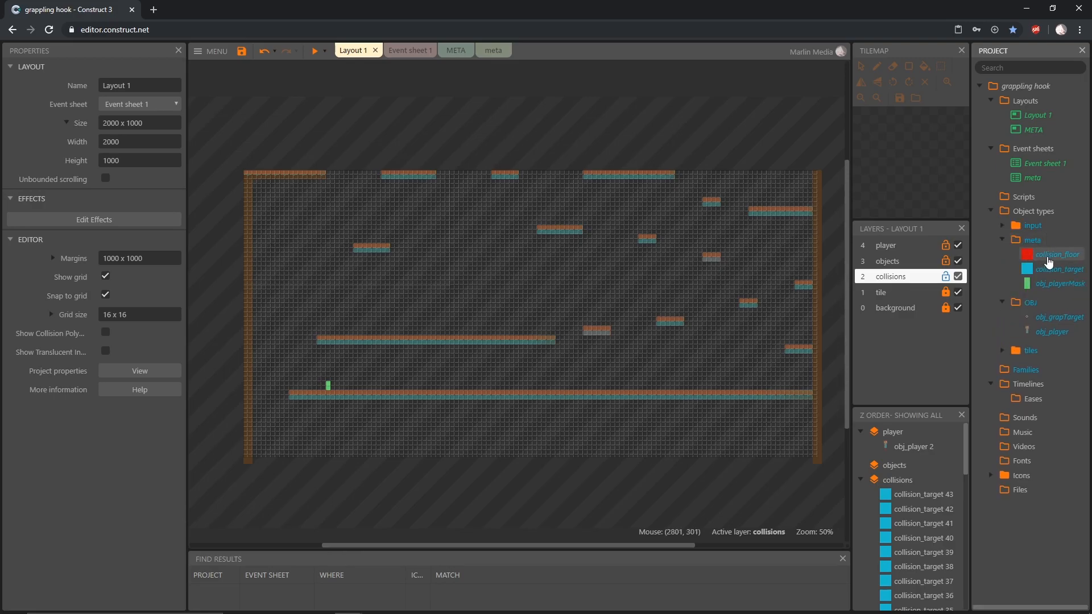
click(1002, 240)
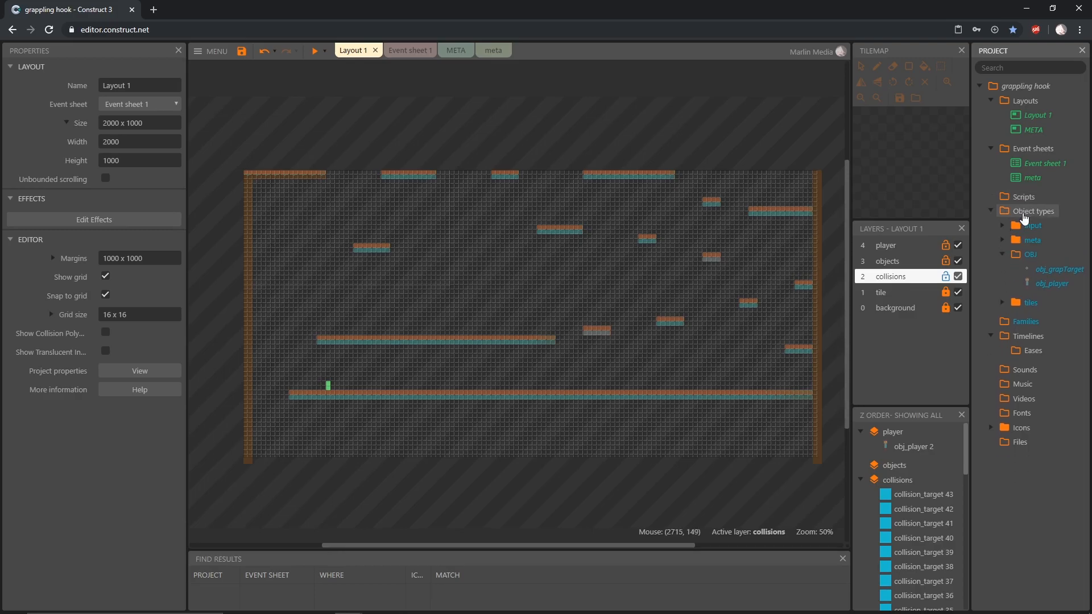
click(1007, 213)
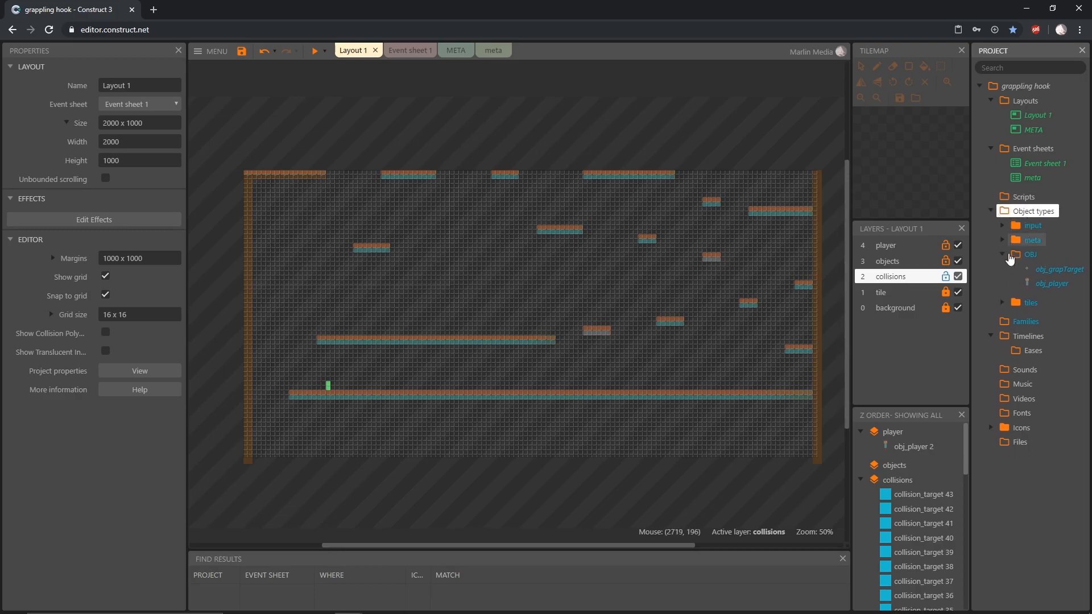
middle_drag(244, 307, 335, 294)
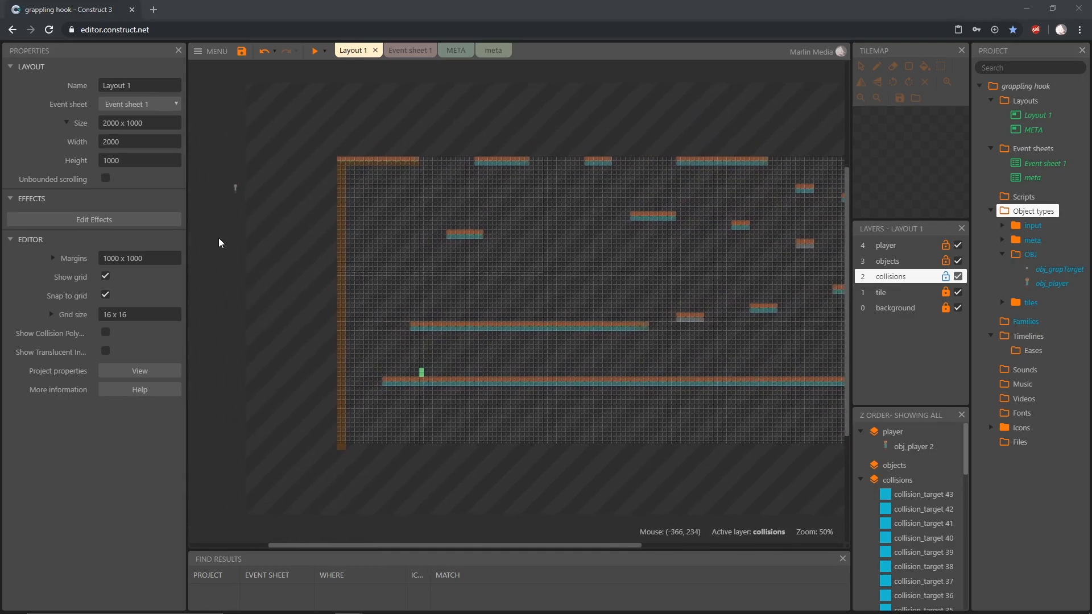
Step: Insert a new Sprite object outside the layout's left edge, just below the parked obj_player, on the collisions layer
double_click(237, 235)
scroll(768, 352, down, 3)
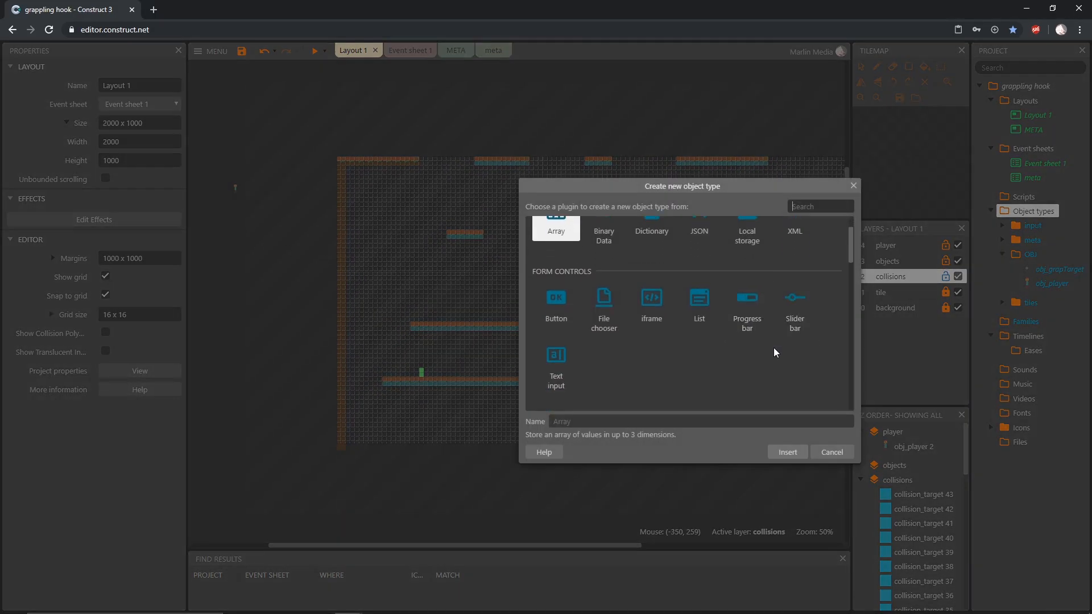
double_click(697, 331)
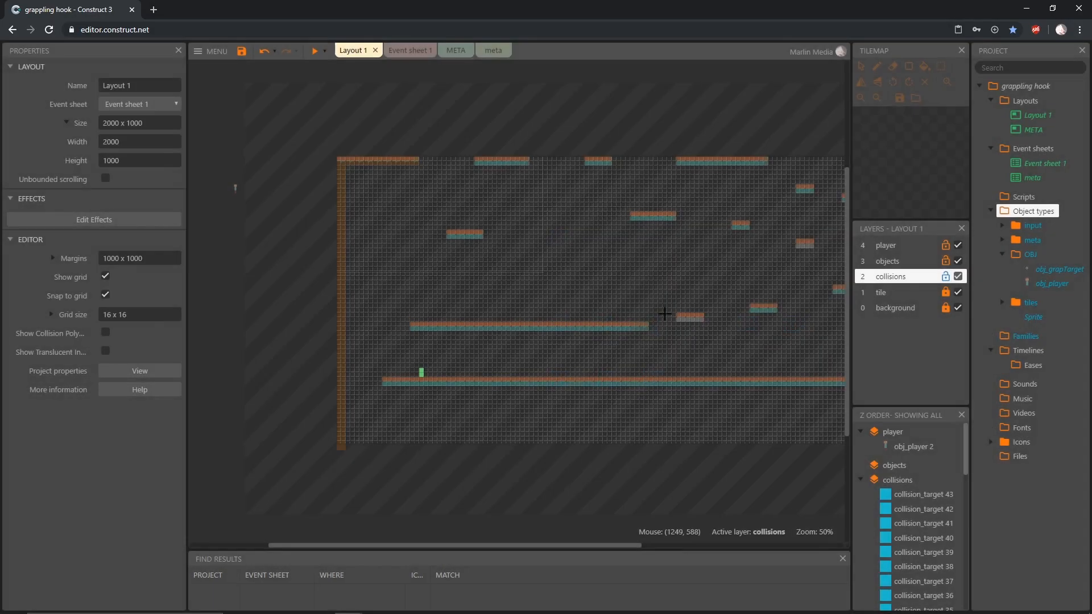
click(234, 222)
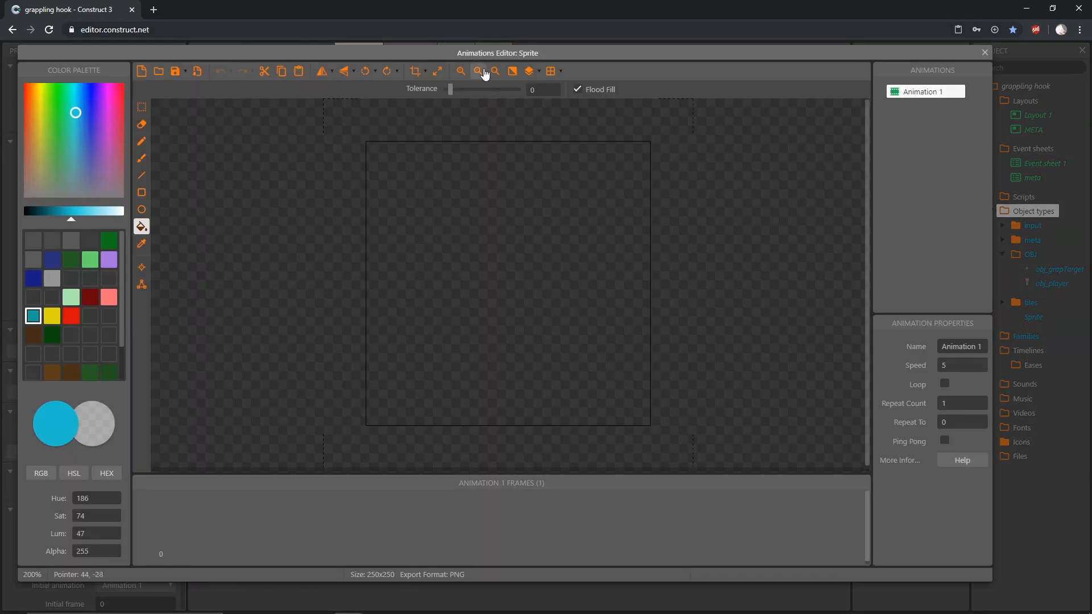
Step: Resize the new sprite's image canvas to 32 x 1 pixels and set its origin to the top-left corner
click(439, 72)
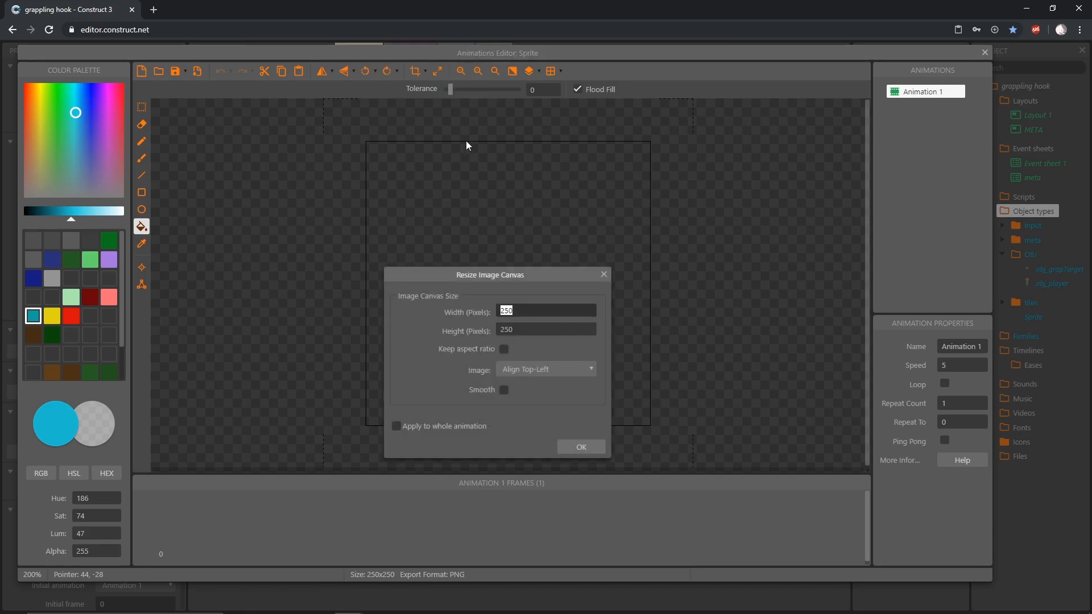
text(32)
key(Tab)
text(1)
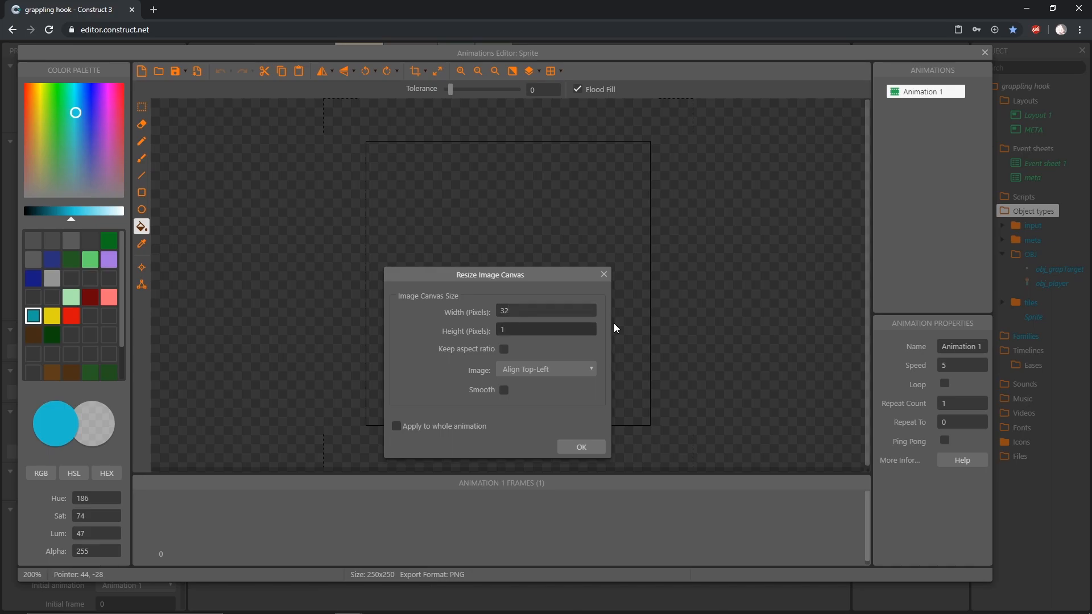
click(586, 447)
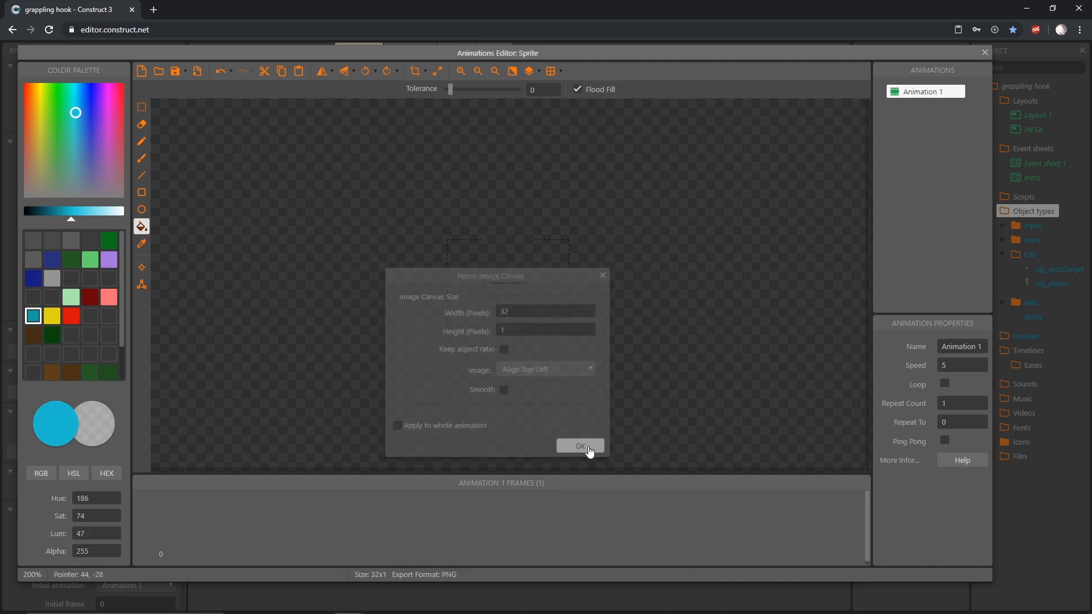
scroll(533, 301, up, 3)
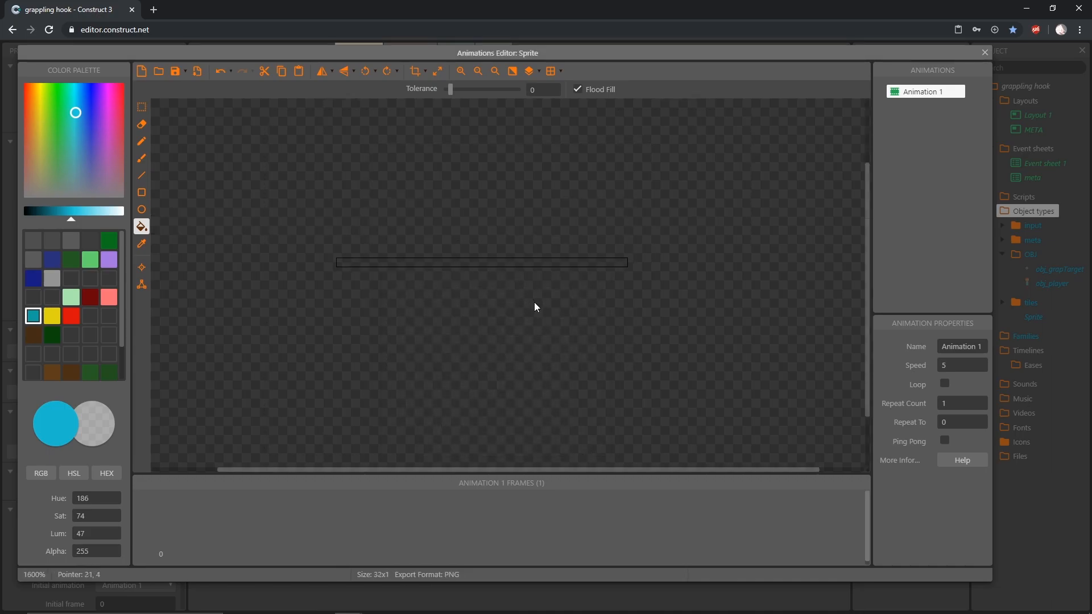
middle_drag(462, 322, 475, 309)
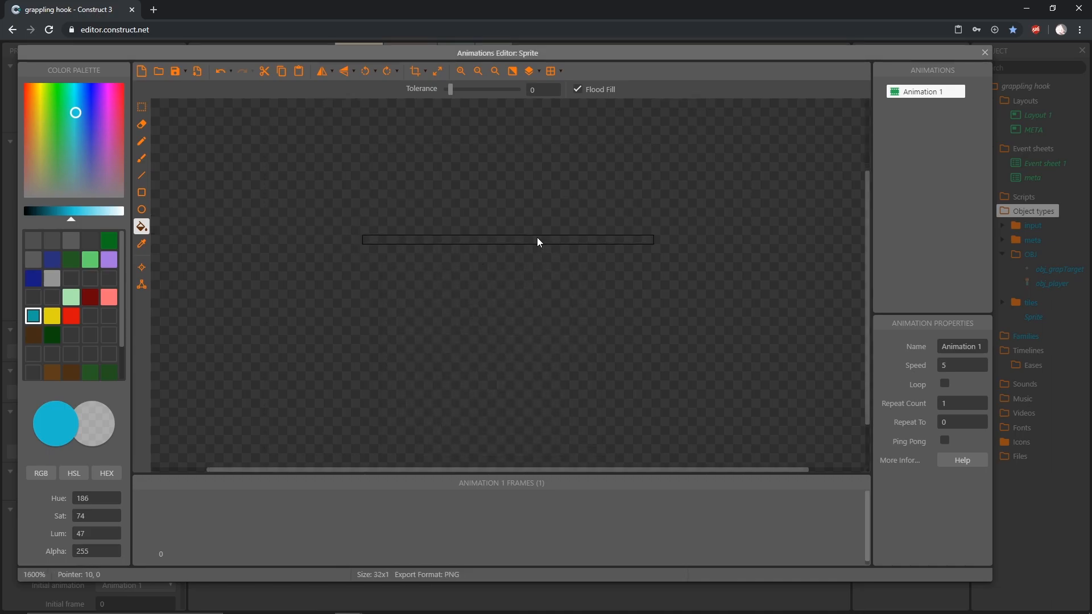
click(142, 267)
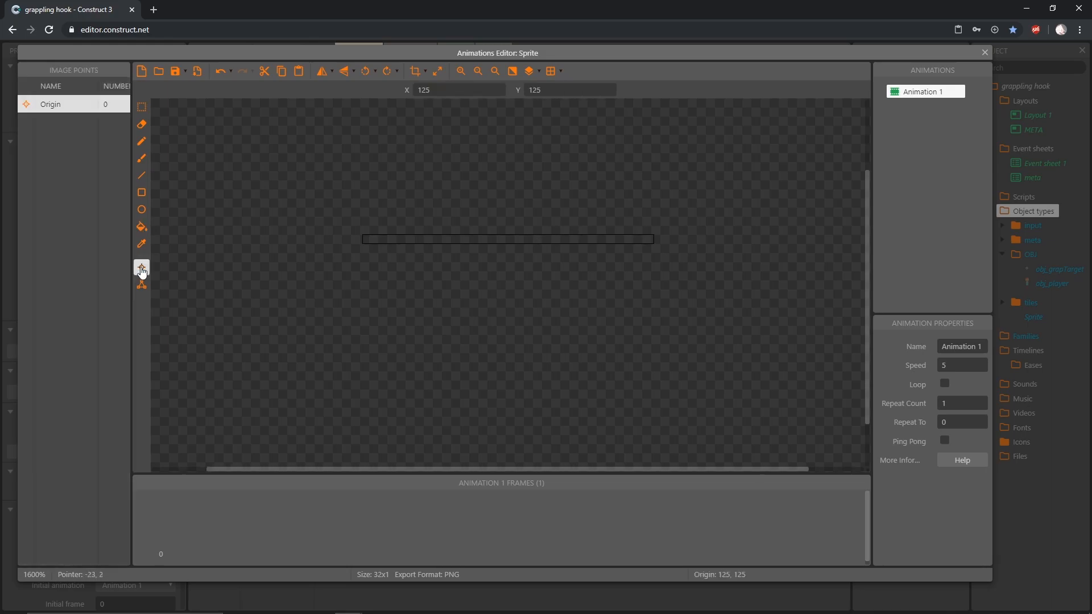
key(KP_7)
Step: Fill the sprite strip with a light brown of hue 33, saturation 30 and luminosity 39, and close the animations editor
click(141, 227)
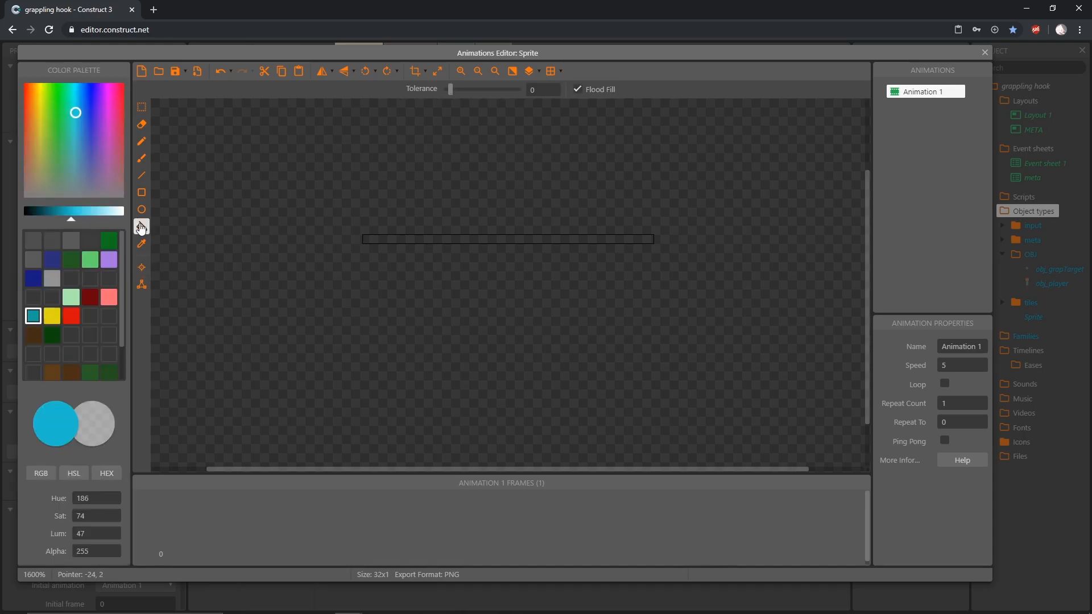
click(50, 373)
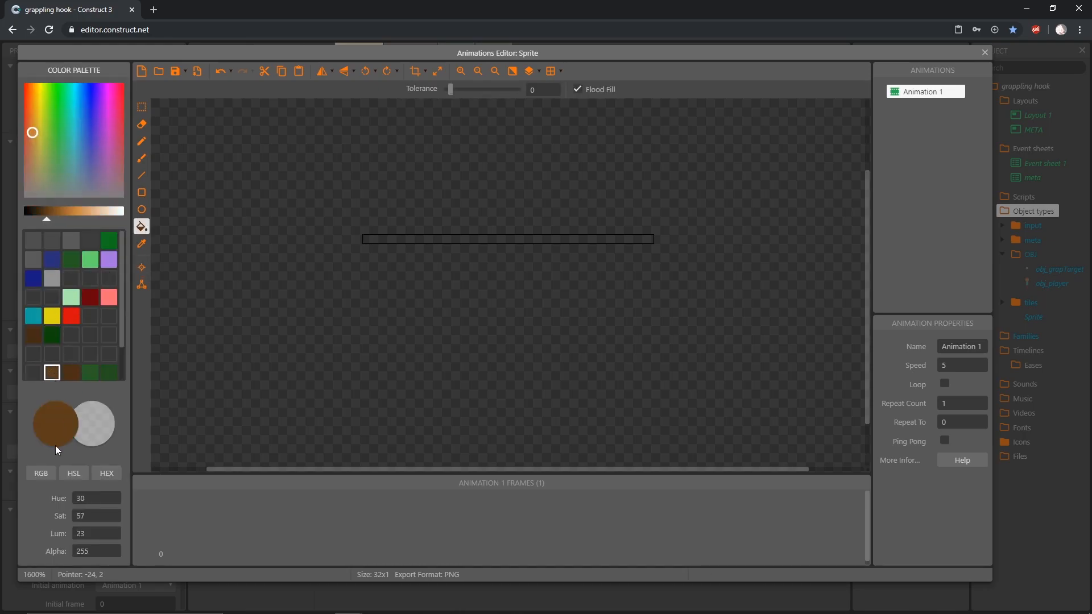
drag(95, 514, 95, 524)
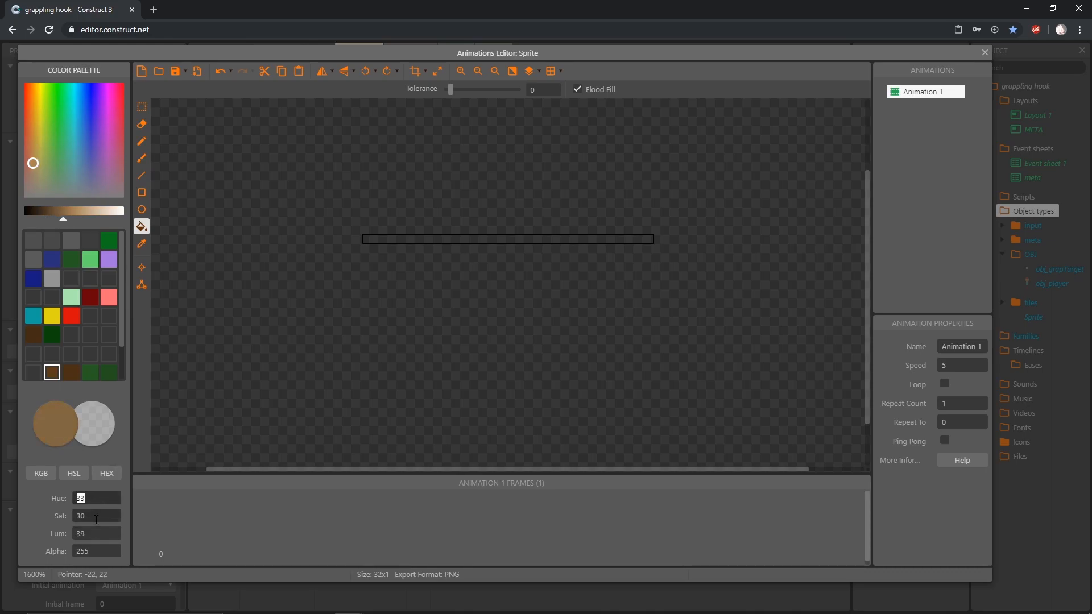
double_click(96, 534)
click(501, 240)
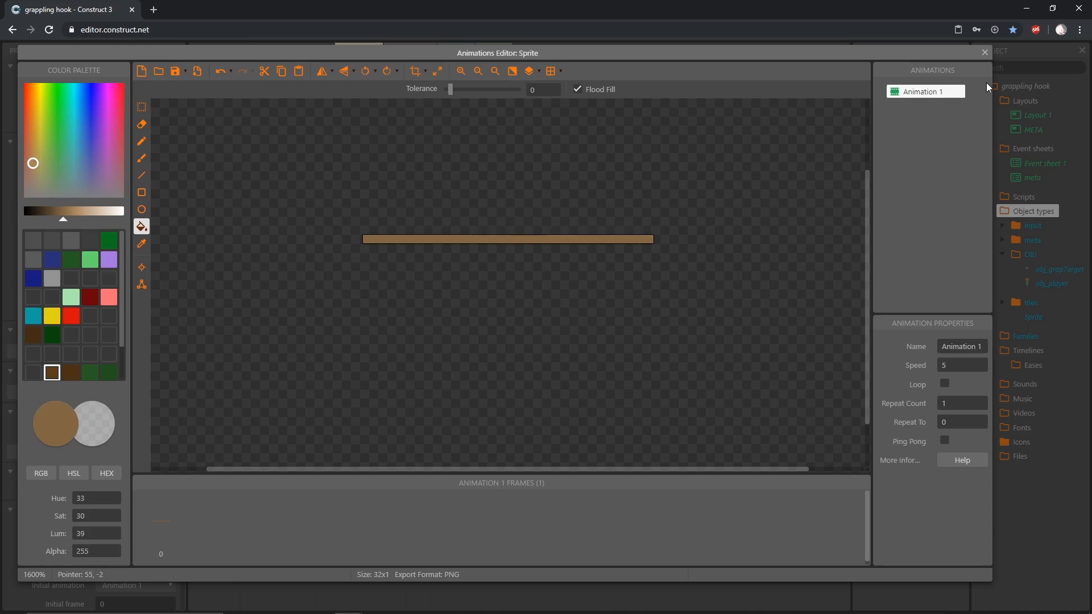
click(991, 57)
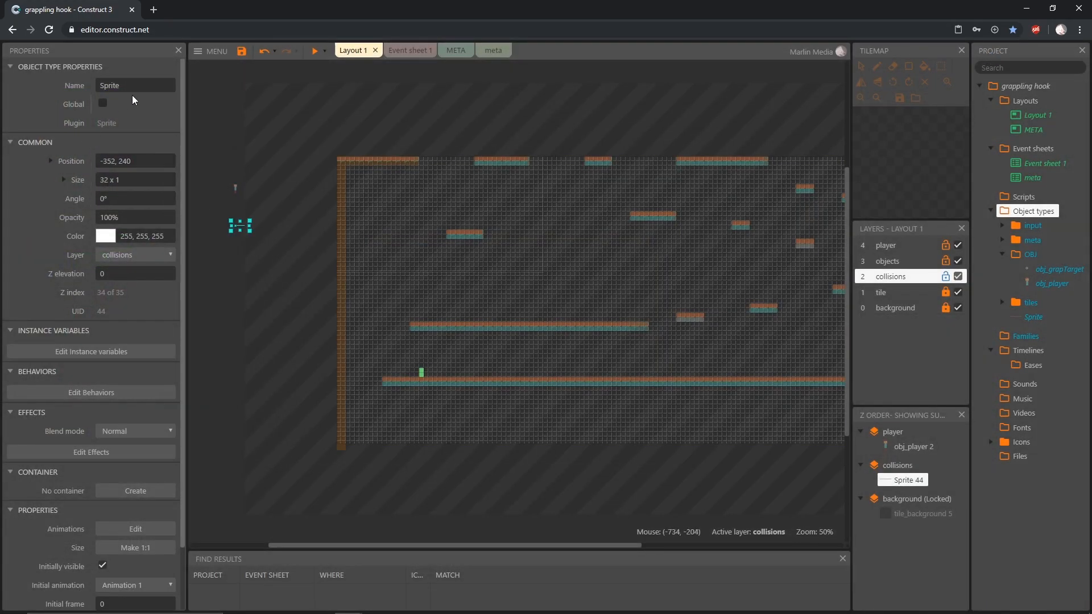
Step: Rename the new sprite object type as obj_grapVine
click(147, 85)
text(ob)
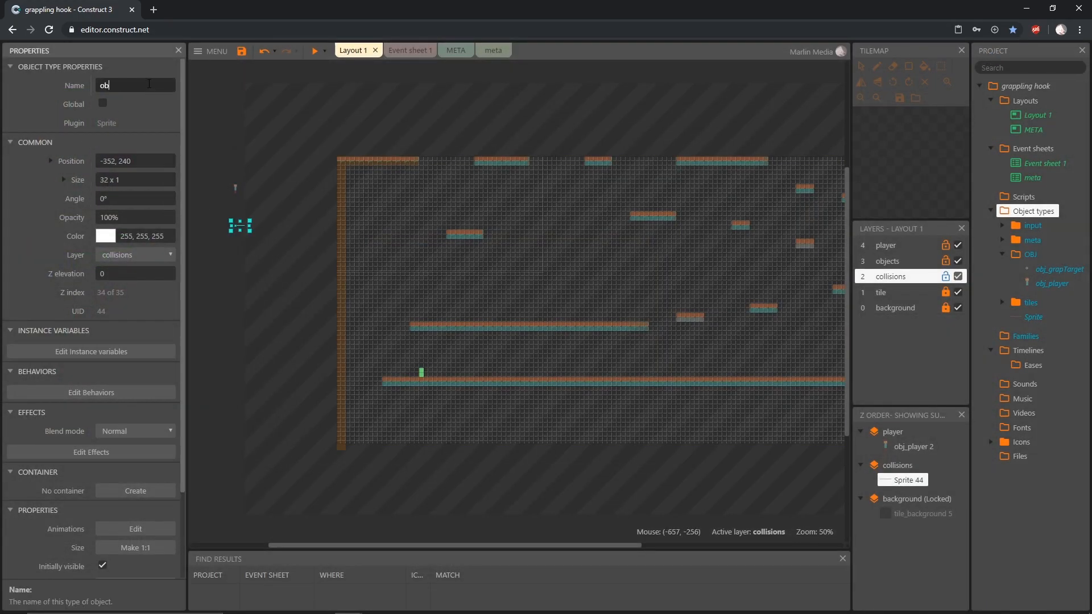
text(j_grapVine)
key(Return)
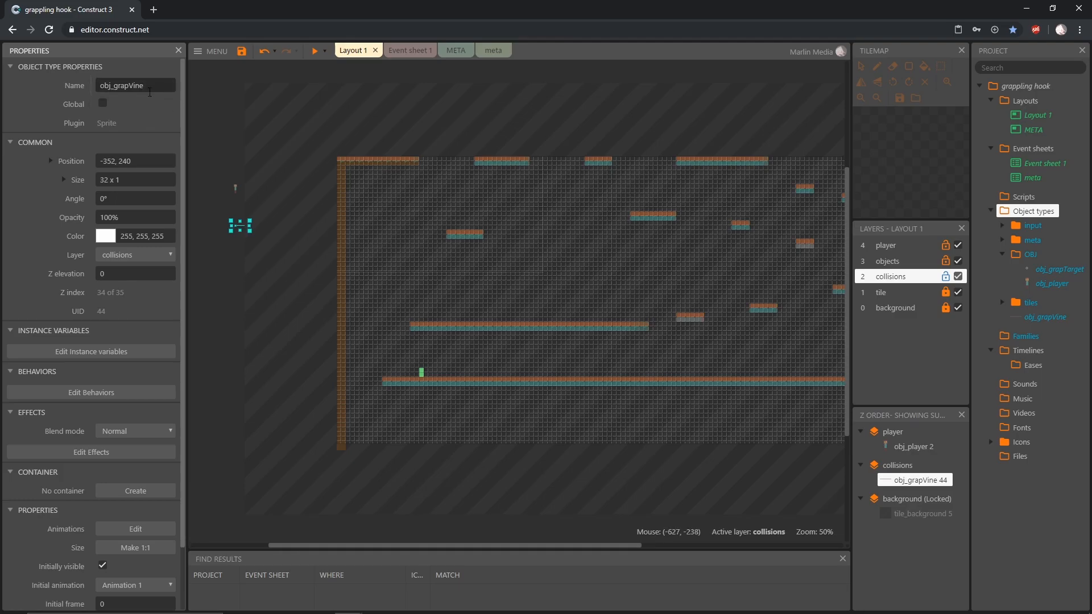
Step: In Event sheet 1, add an action to the collision_target collision event that sets obj_grapVine's position to obj_grapTarget at image point 0
click(409, 54)
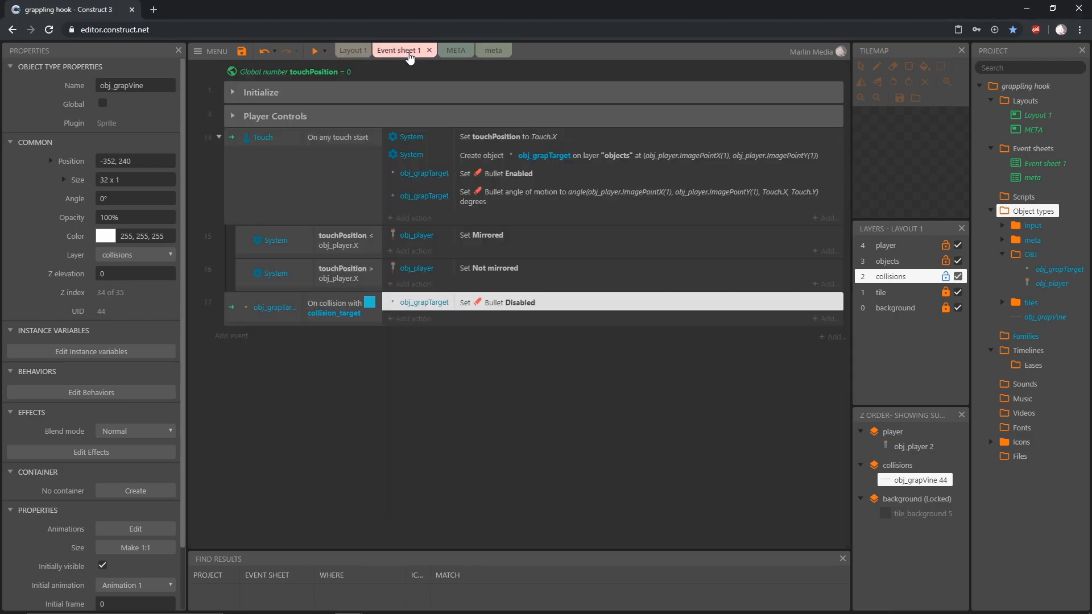
click(326, 313)
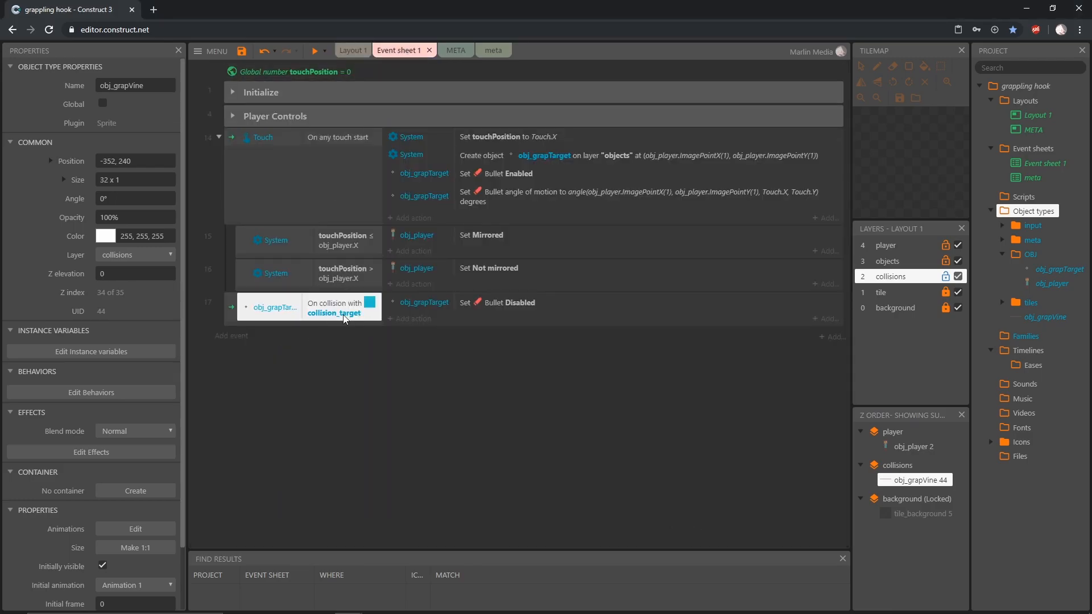
click(419, 320)
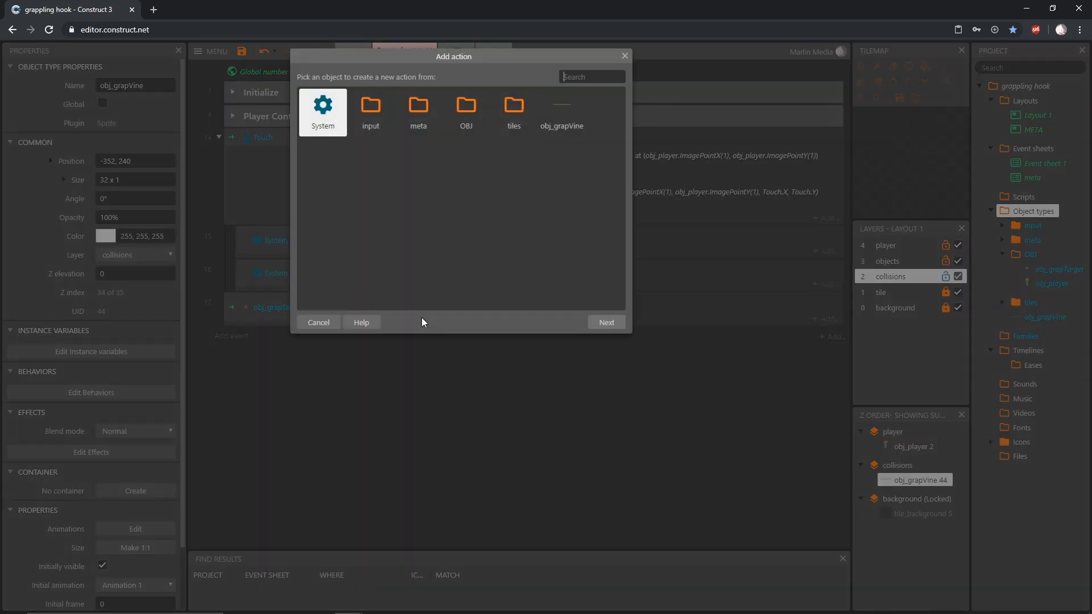
double_click(563, 108)
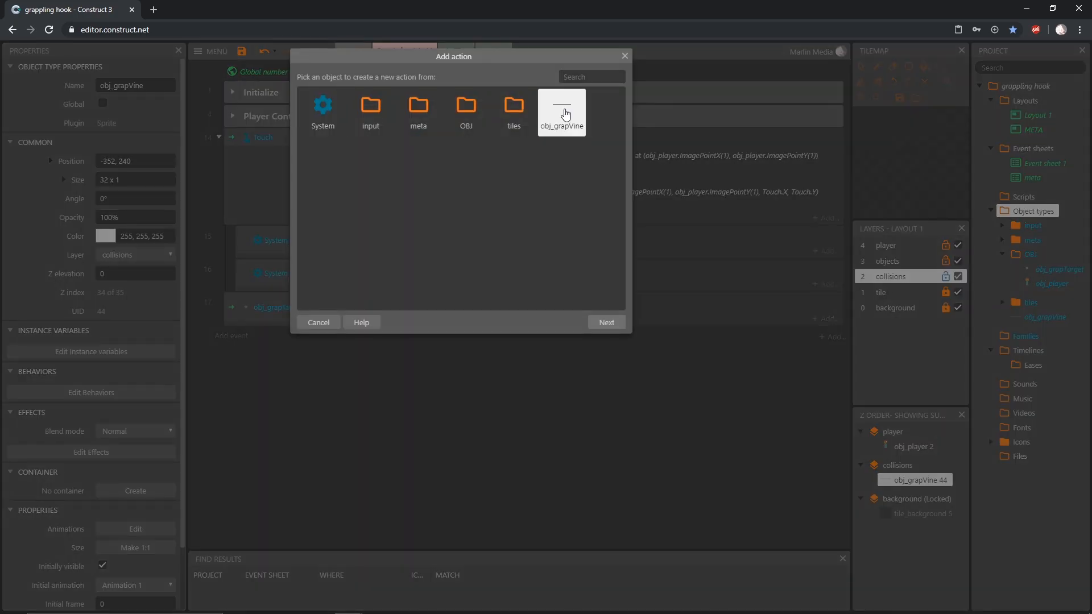
text(set po)
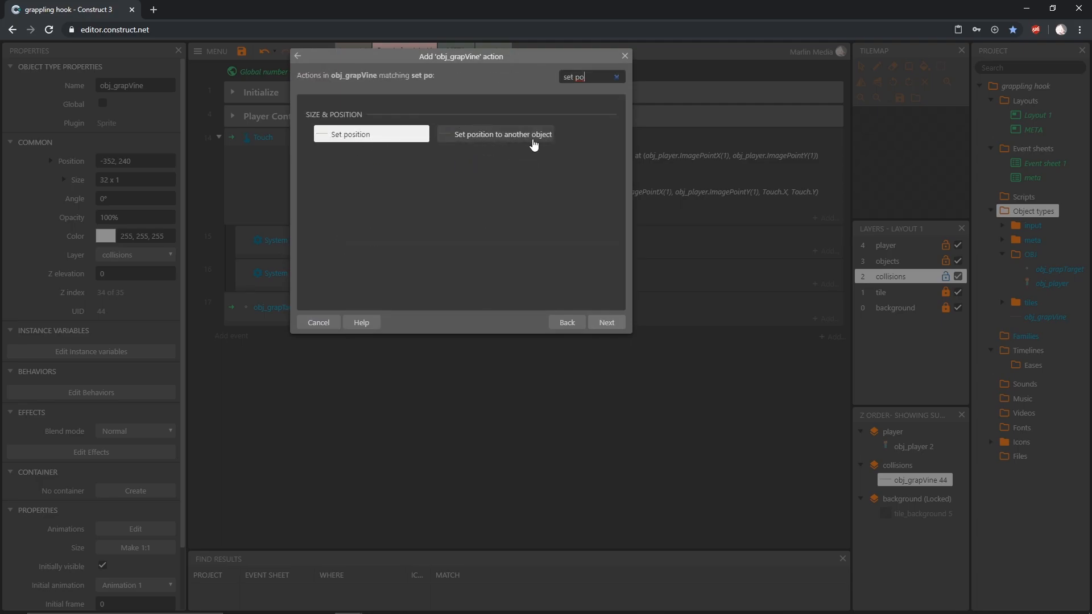
click(533, 145)
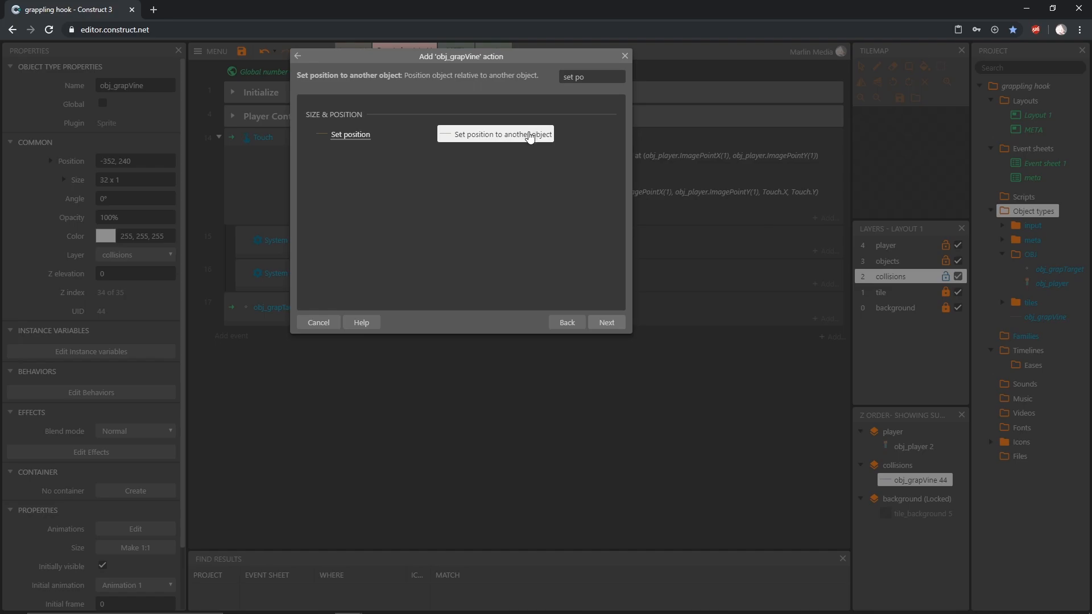
double_click(529, 136)
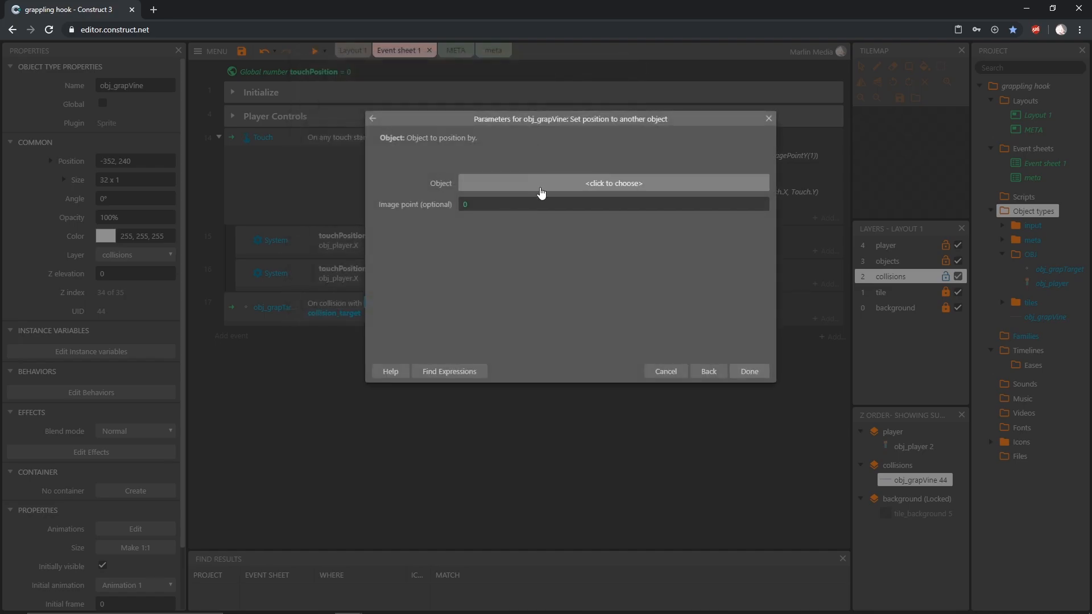
click(539, 184)
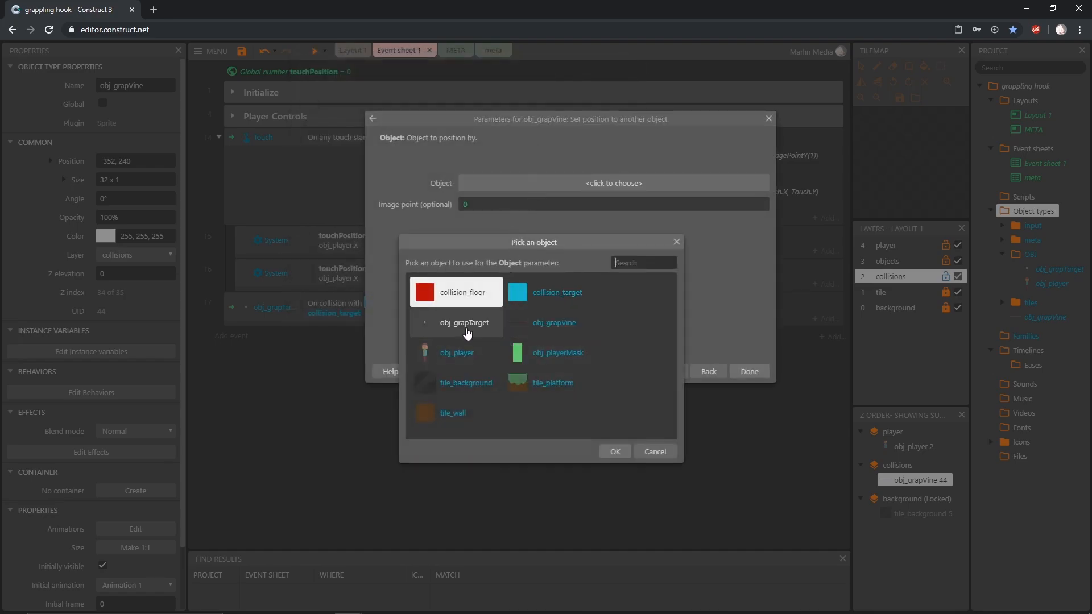
double_click(465, 324)
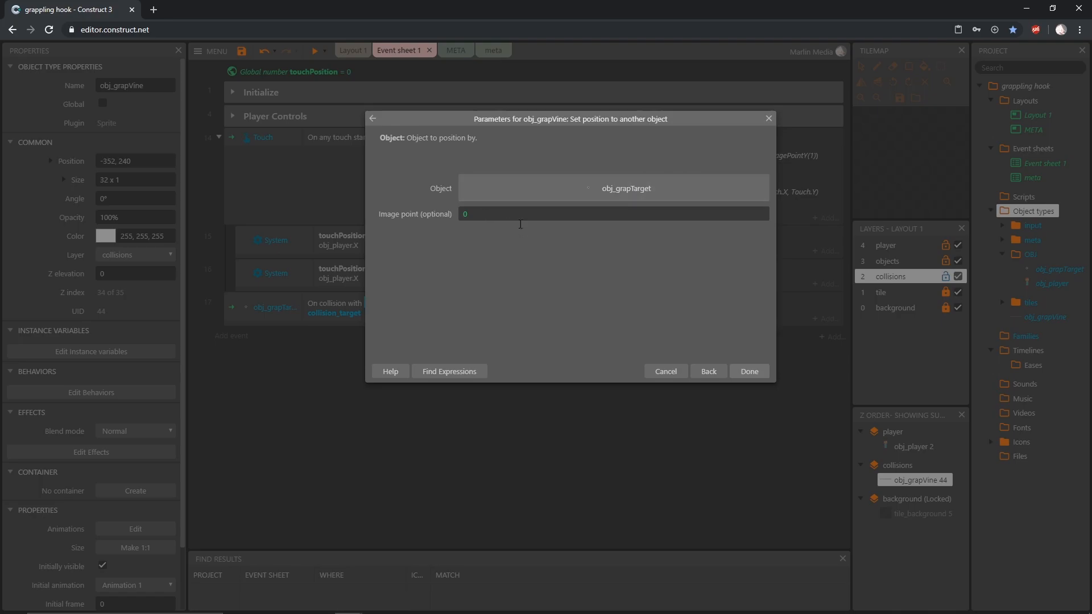
click(759, 375)
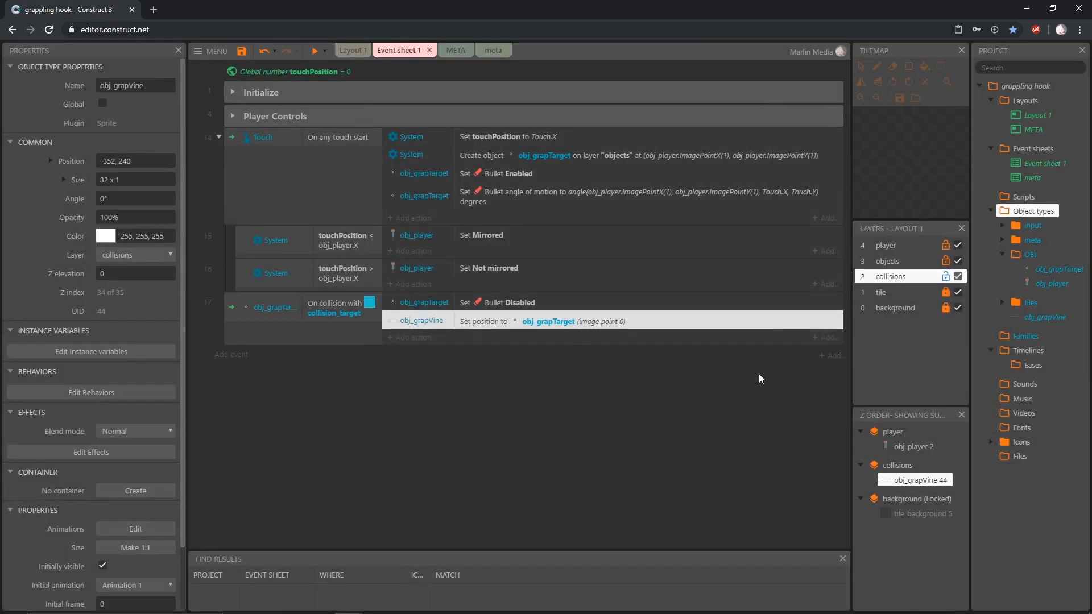
Step: Preview the game, fire several grapple targets at the upper platform while walking to test the vine's placement, and close the preview
click(312, 56)
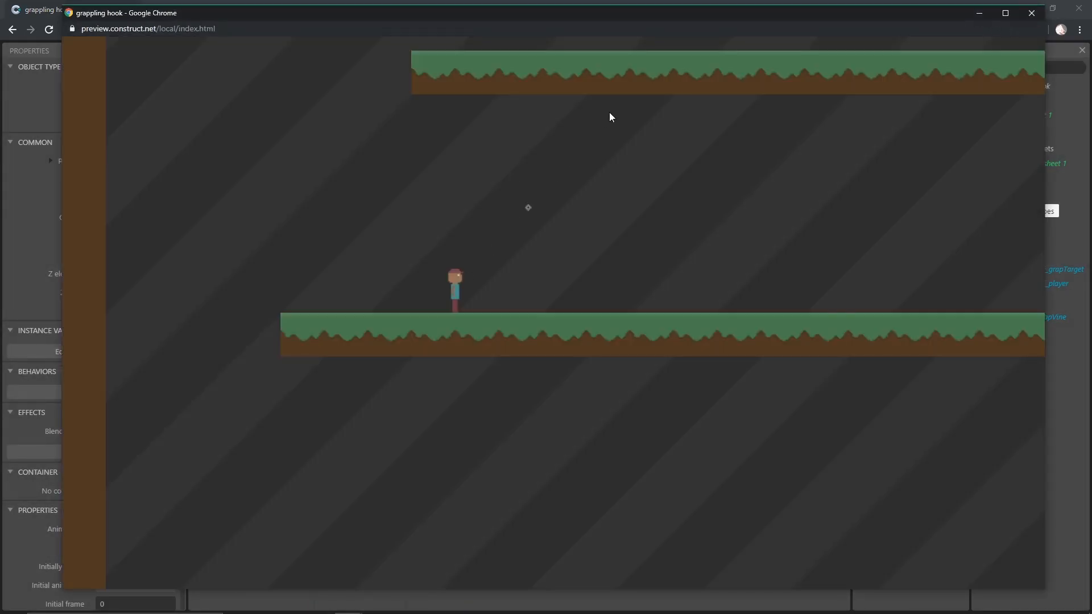
click(610, 113)
key(Right)
click(681, 96)
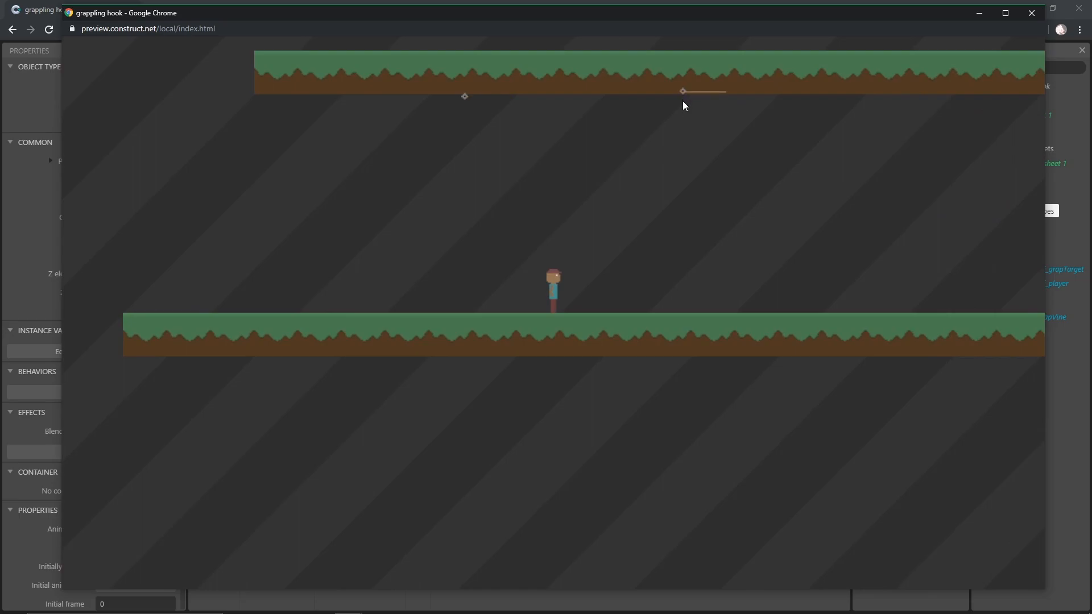
click(620, 127)
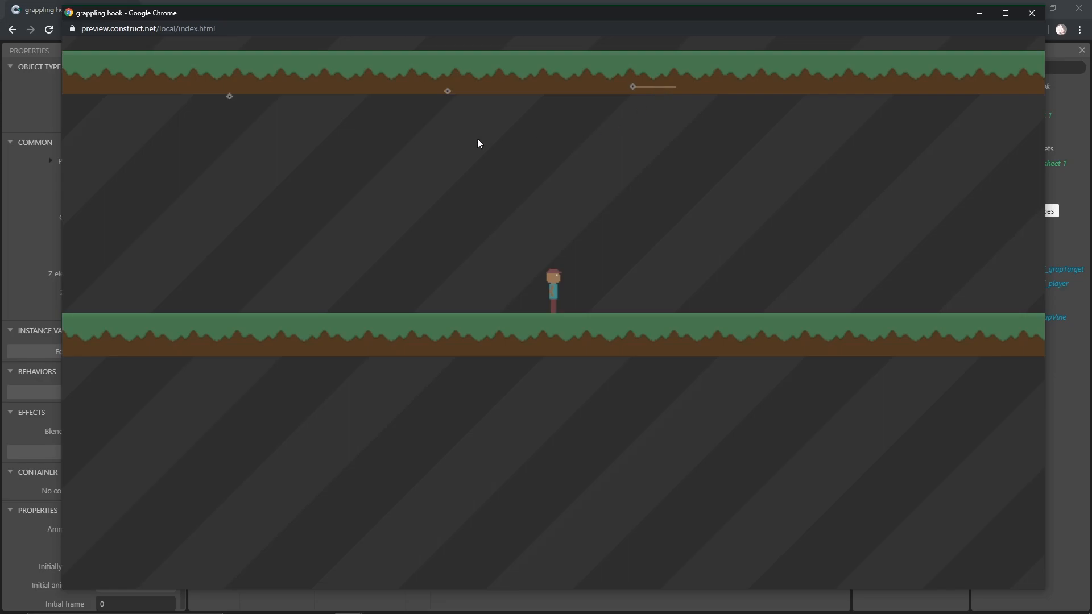
click(631, 101)
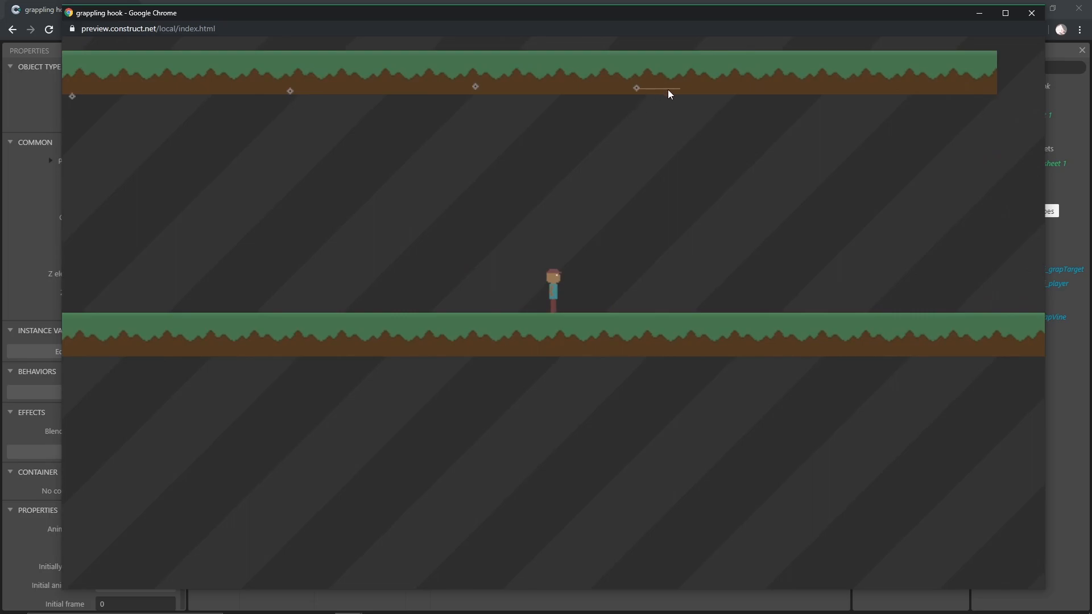
click(744, 92)
click(794, 97)
click(1031, 13)
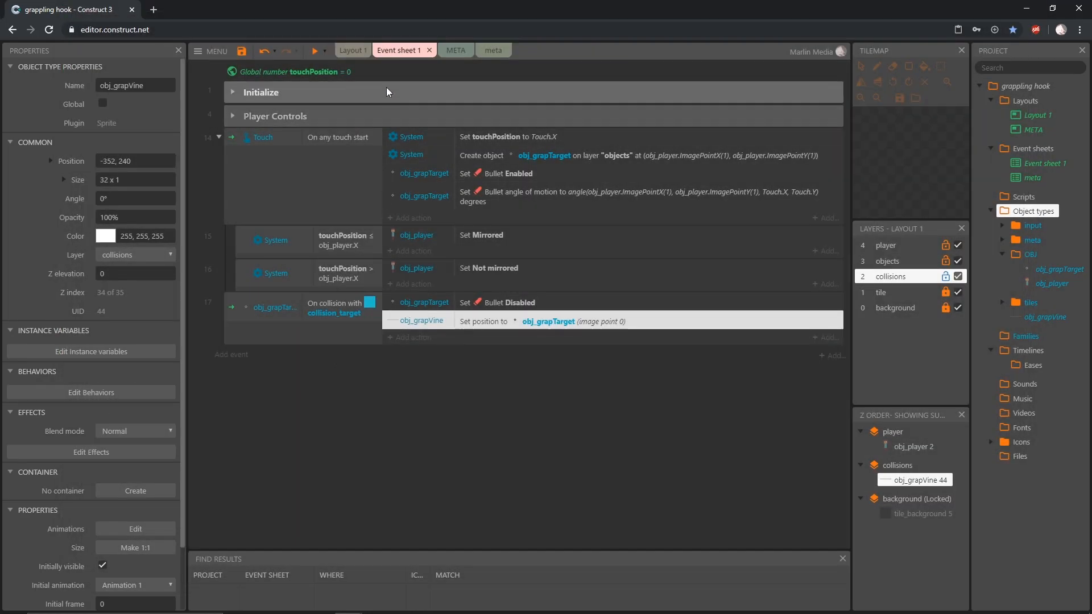
Step: Open obj_player's animations from Layout 1 and add a new empty animation after ani_playerSwing
click(357, 50)
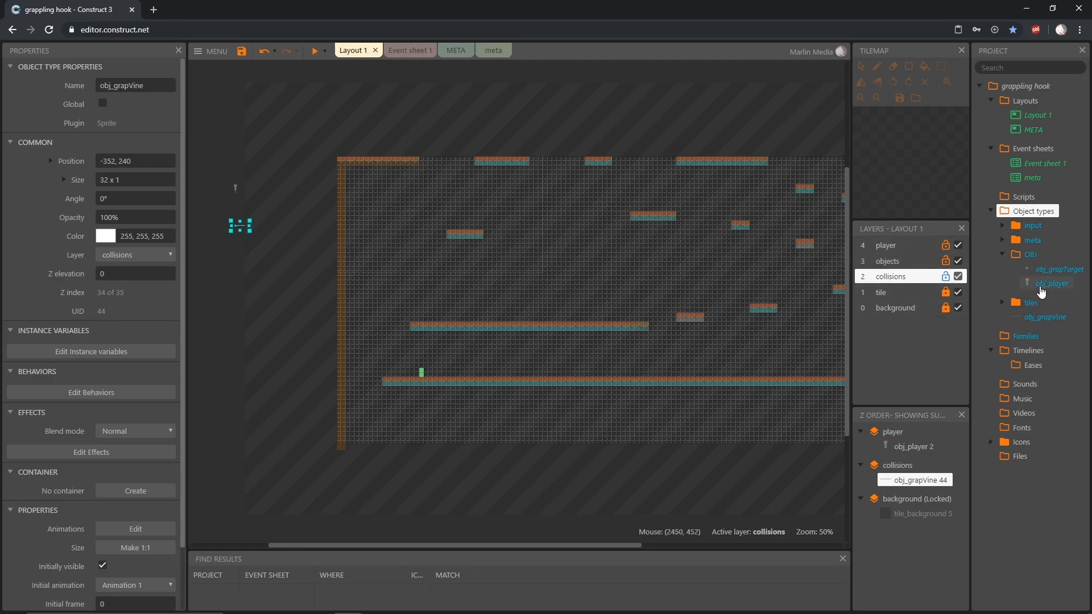
double_click(1040, 284)
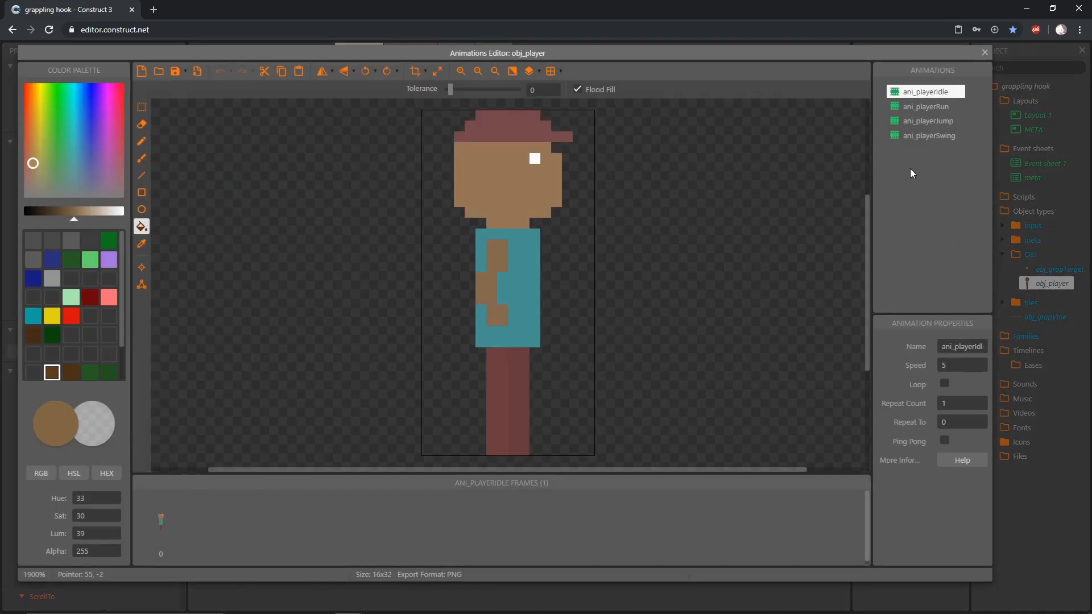
right_click(910, 169)
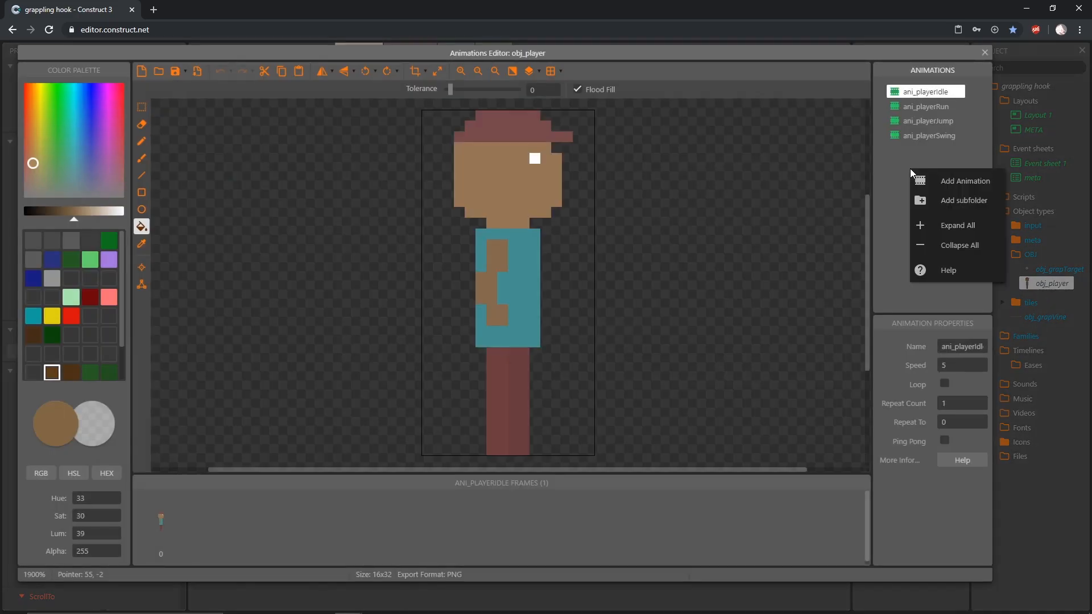
click(957, 183)
scroll(585, 290, down, 3)
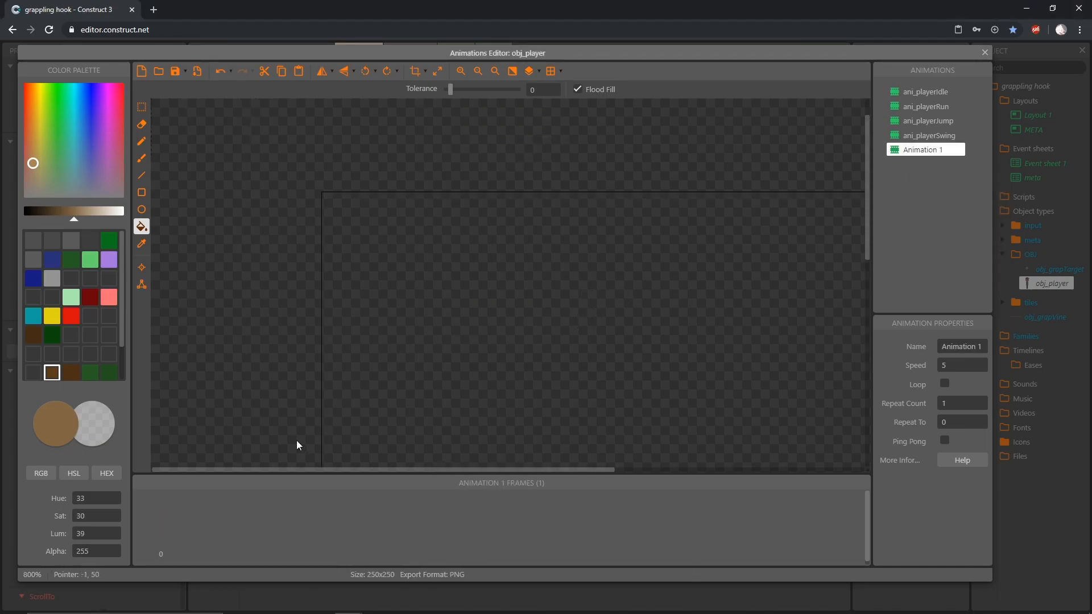
Step: Load the 01_ani_grapIdle sprite into Animation 1 and set its origin to the bottom middle at 8, 32
click(158, 72)
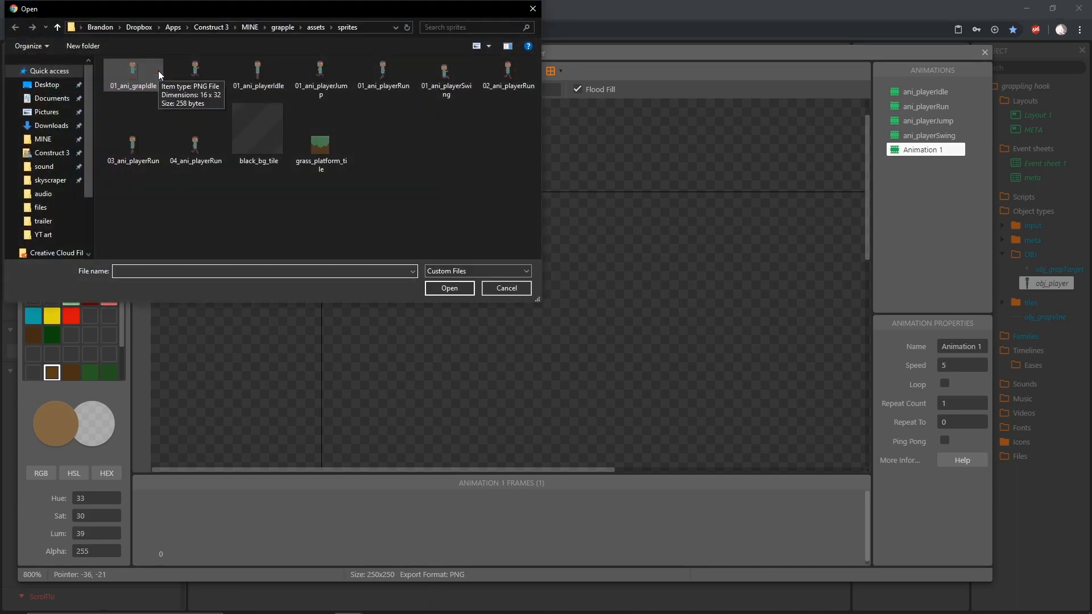
click(130, 87)
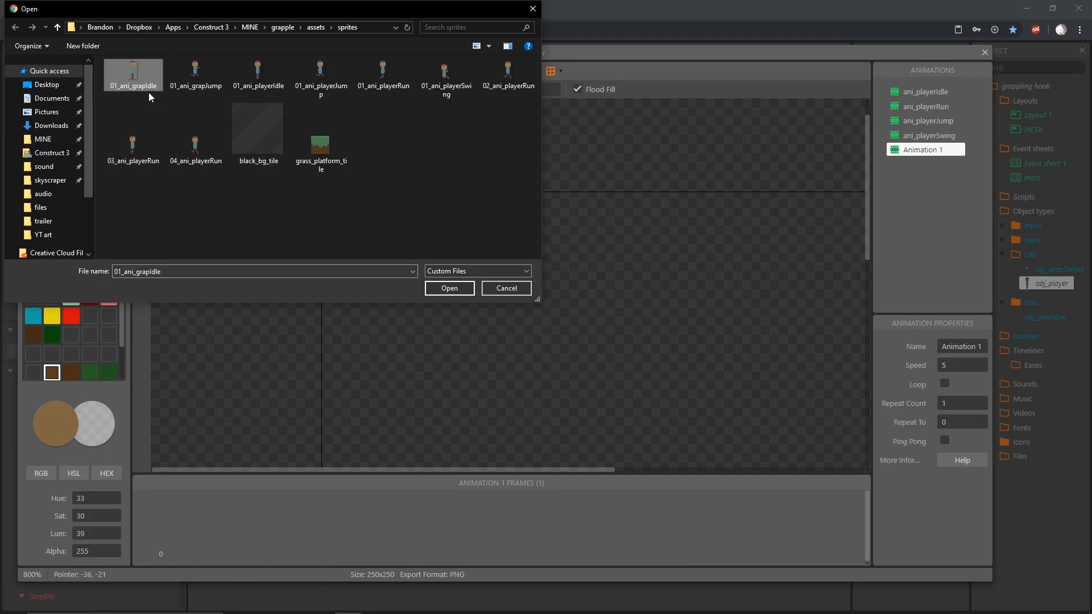
click(454, 290)
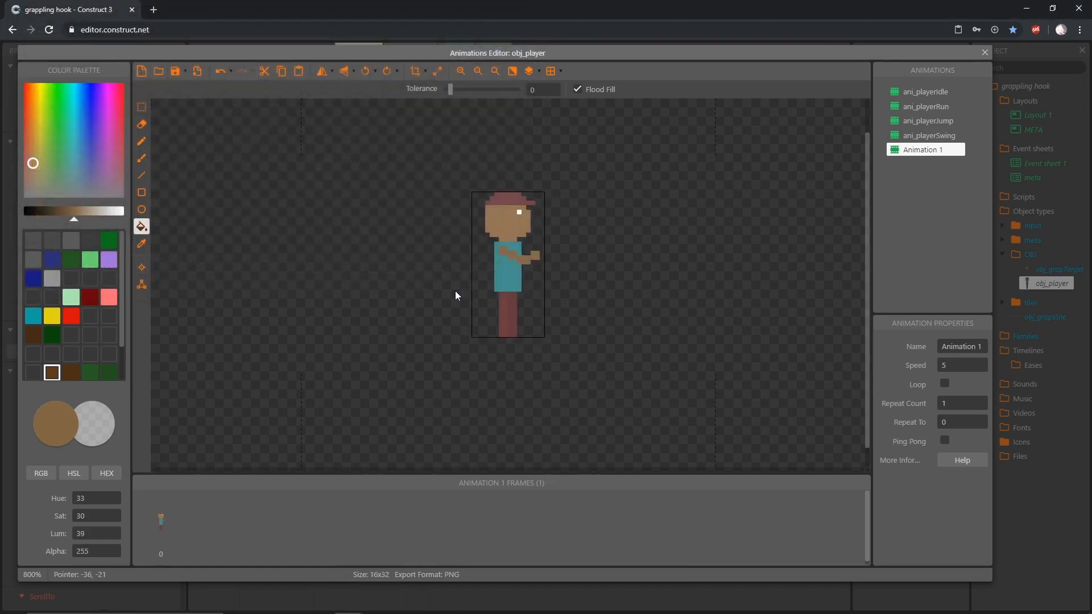
click(142, 266)
key(KP_2)
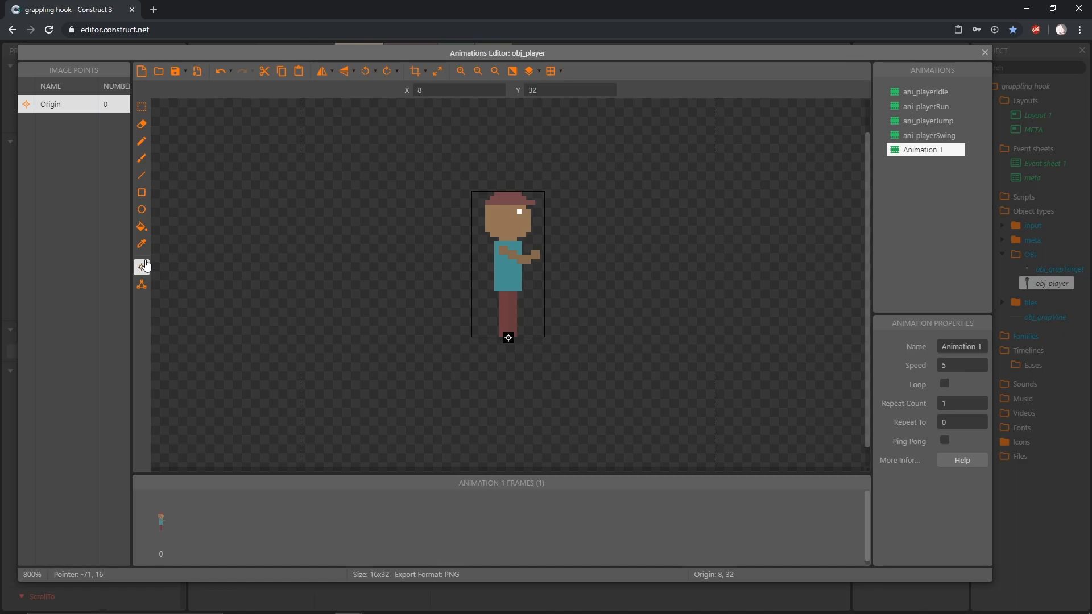
Step: Set the grapple idle frame's collision polygon to the bounding box and move its two left corner points to X 5
click(141, 285)
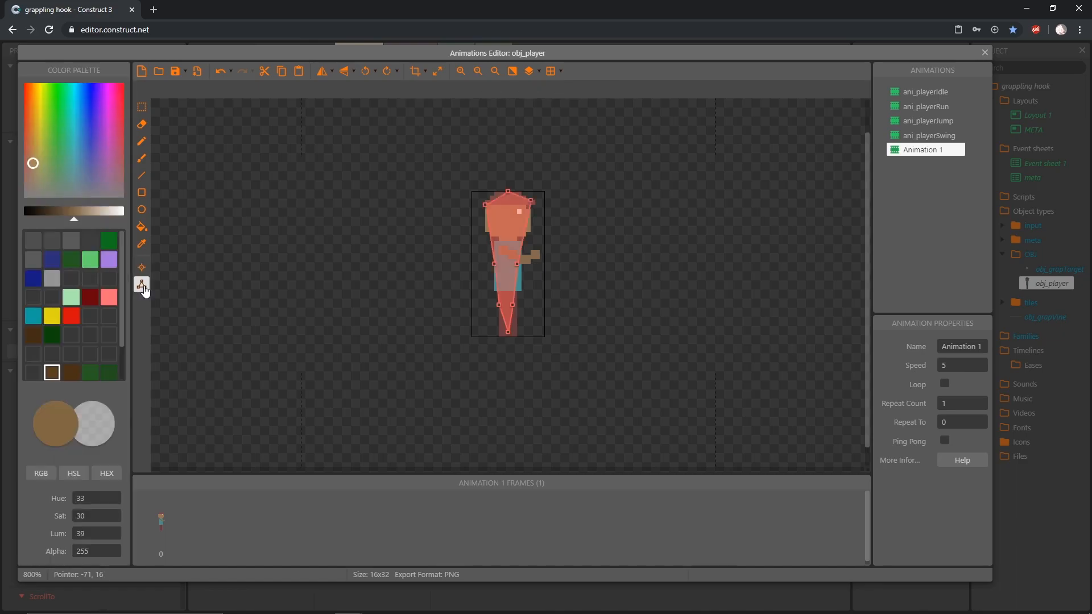
right_click(508, 192)
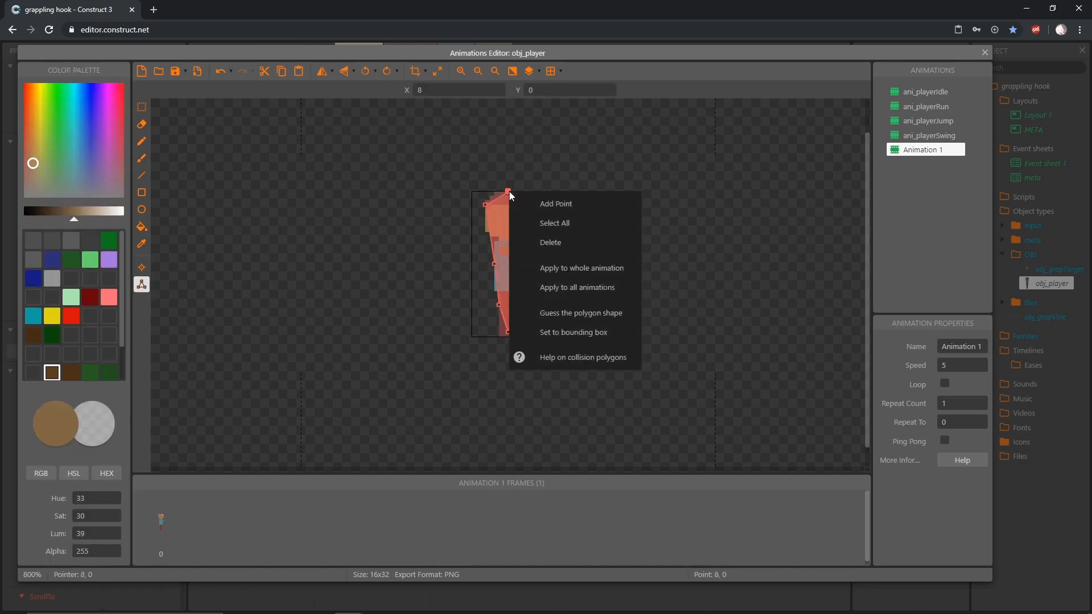
click(584, 333)
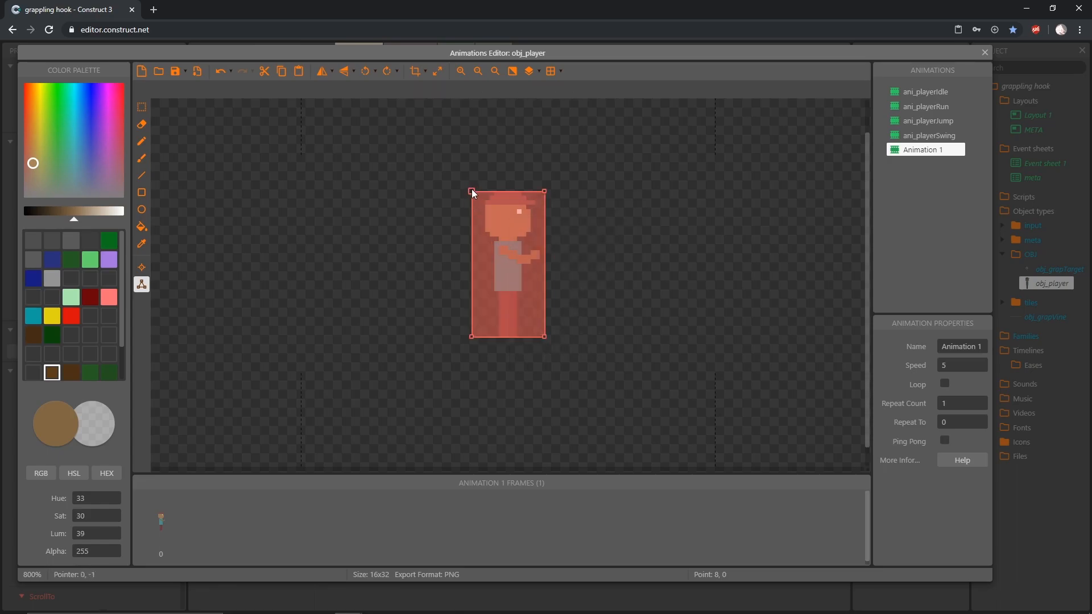
scroll(540, 220, up, 2)
scroll(541, 220, down, 1)
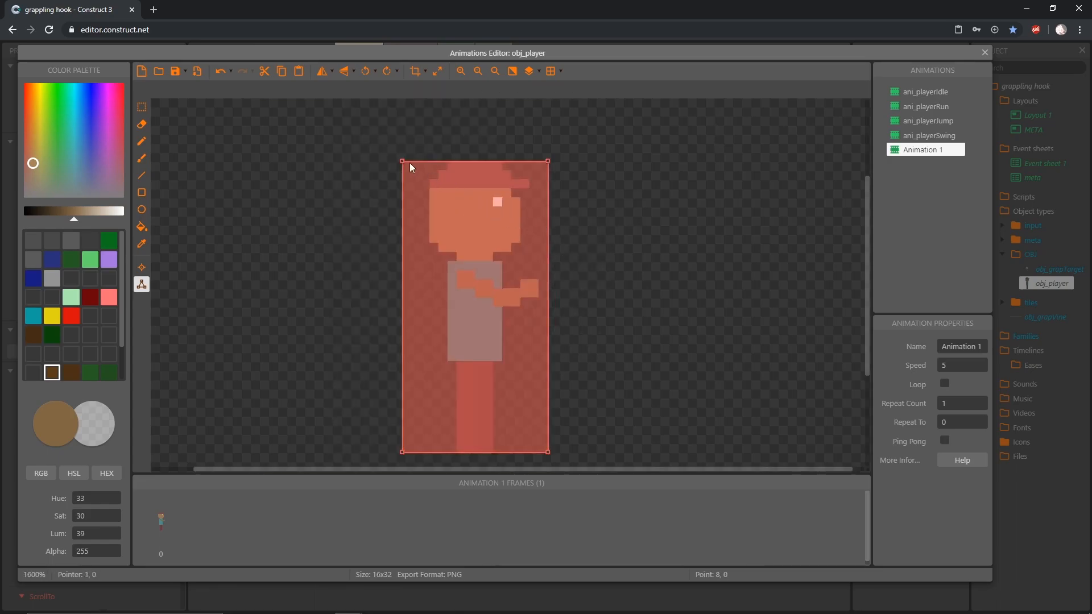
drag(402, 161, 451, 152)
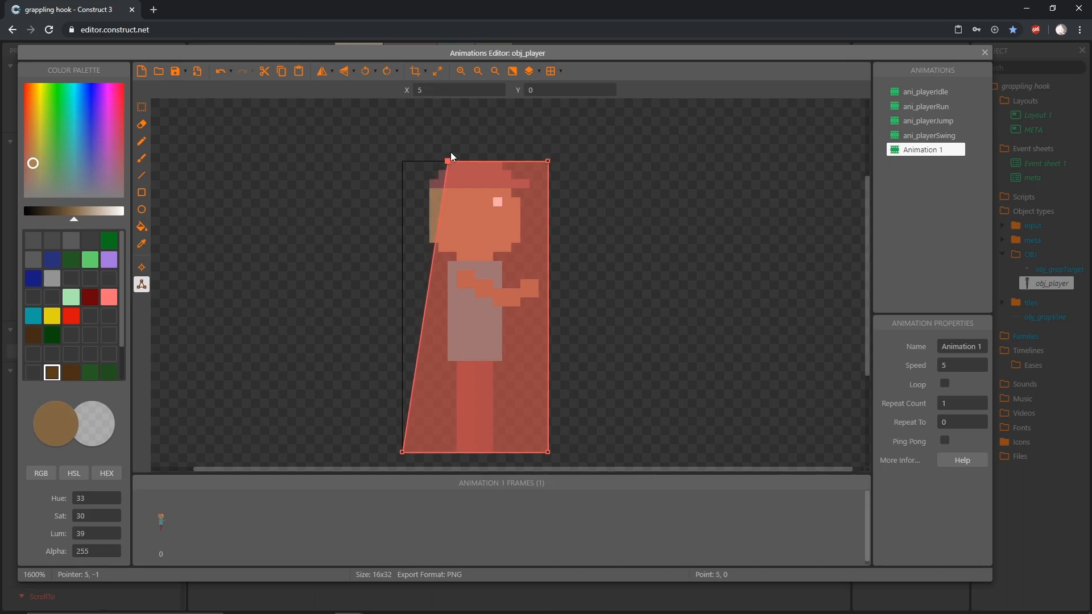
click(402, 452)
double_click(432, 90)
text(5)
key(Return)
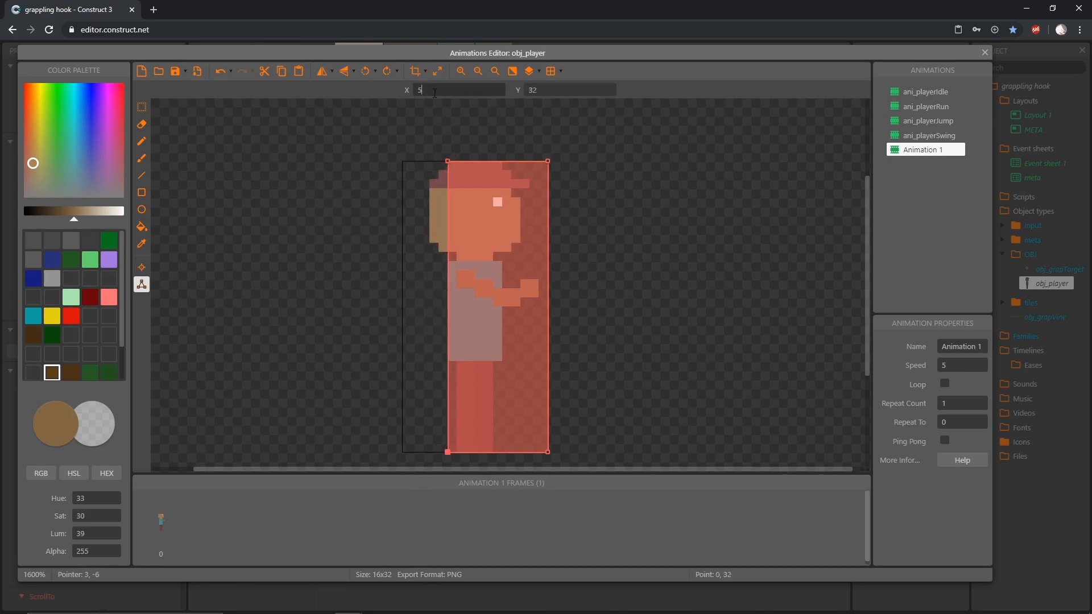
Step: Move the two right corner points of the grapple idle collision polygon inward to X 11
drag(545, 162, 517, 156)
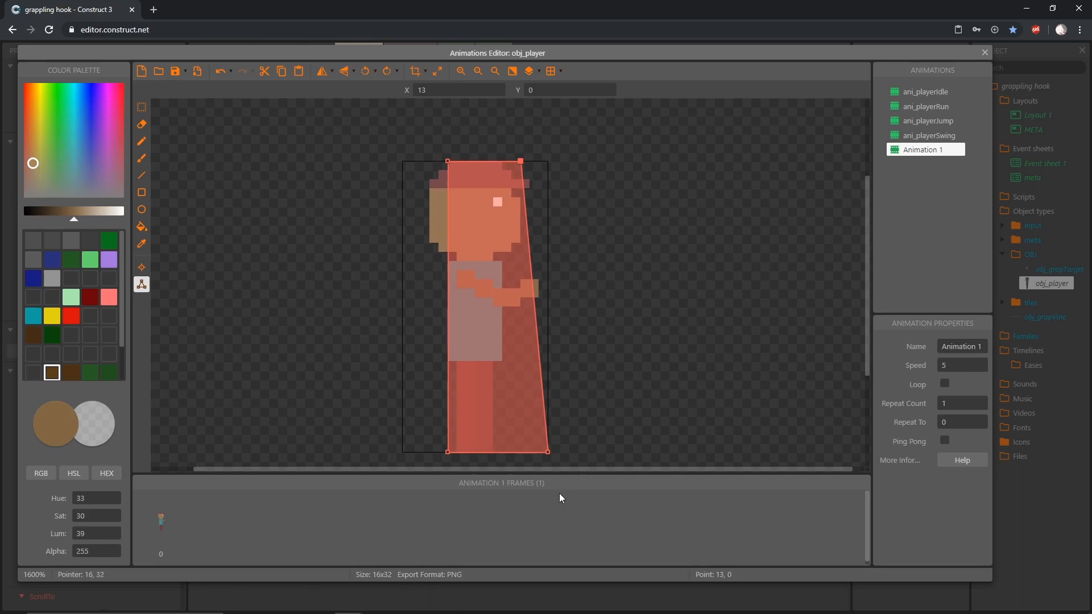
click(547, 452)
double_click(444, 90)
text(13)
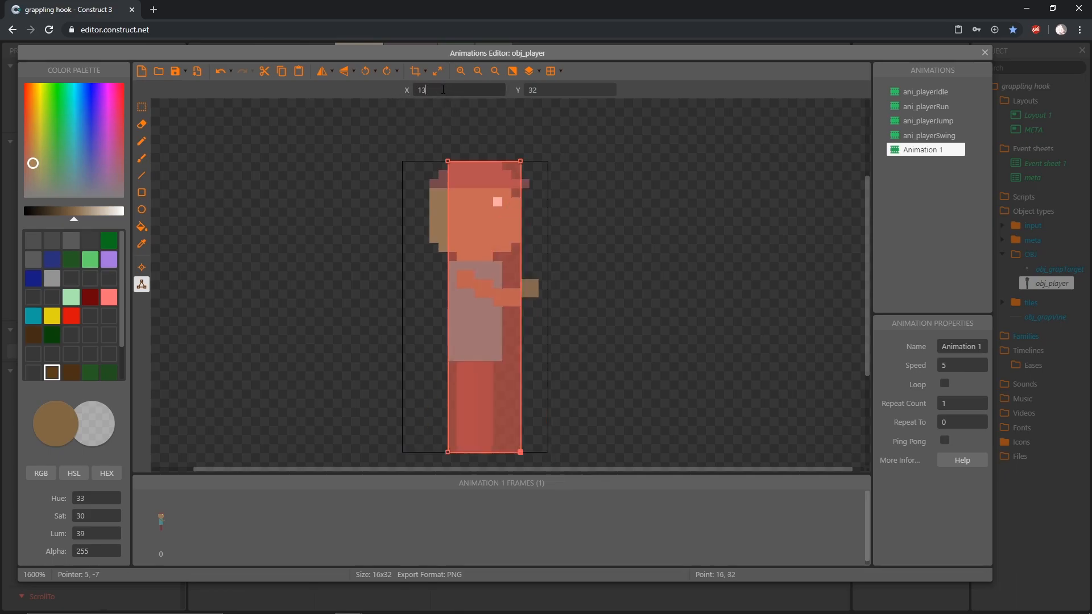
drag(432, 91, 407, 92)
key(BackSpace)
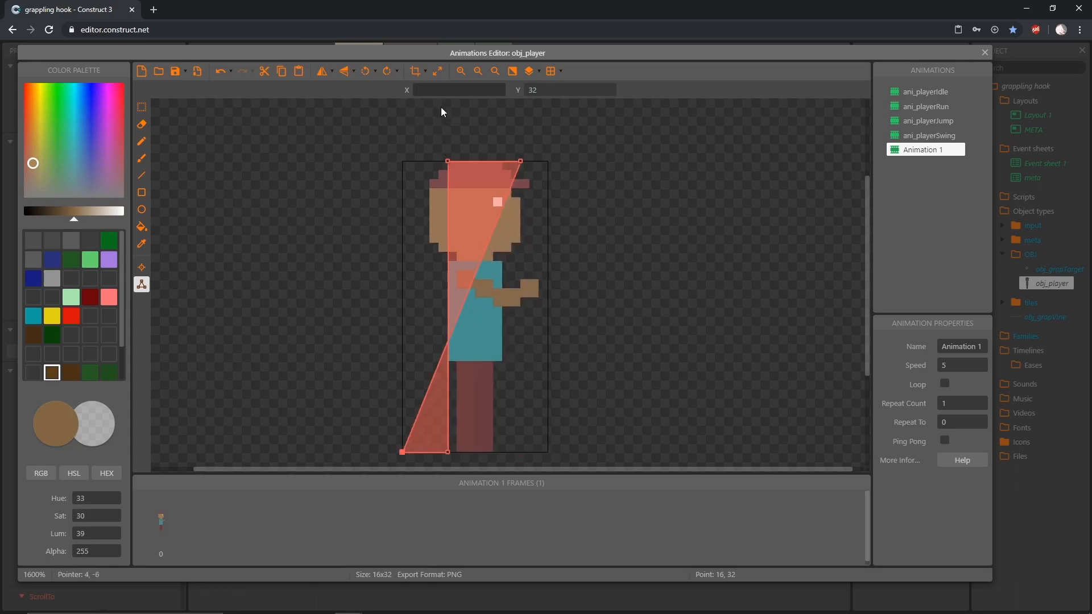
text(11)
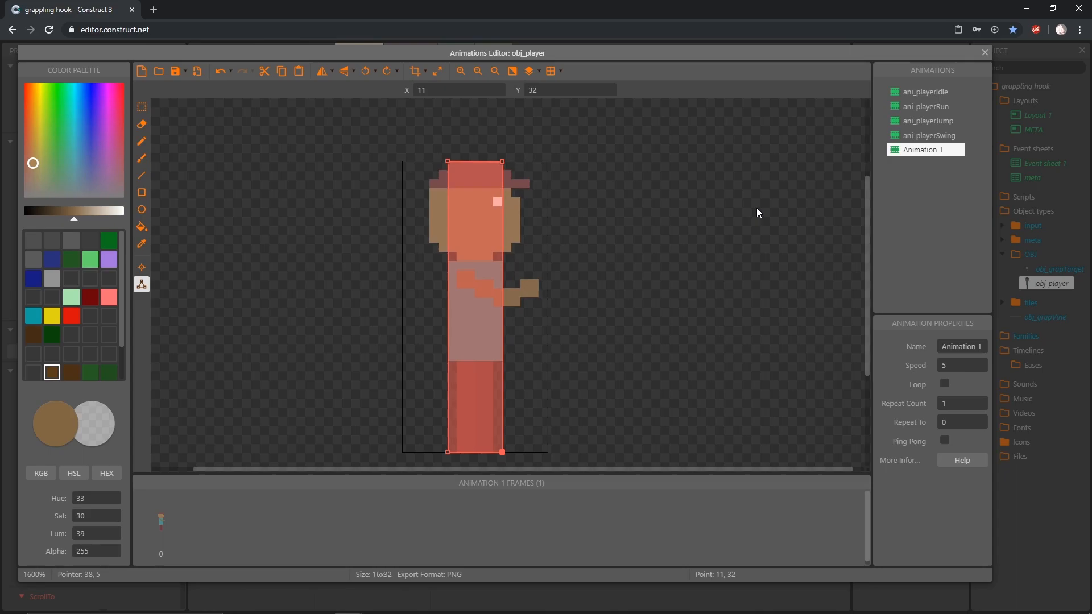
Step: Add Image Point 1 on the player's hand at 14, 14 in Animation 1 and compare it with ani_playerIdle's image point
click(146, 271)
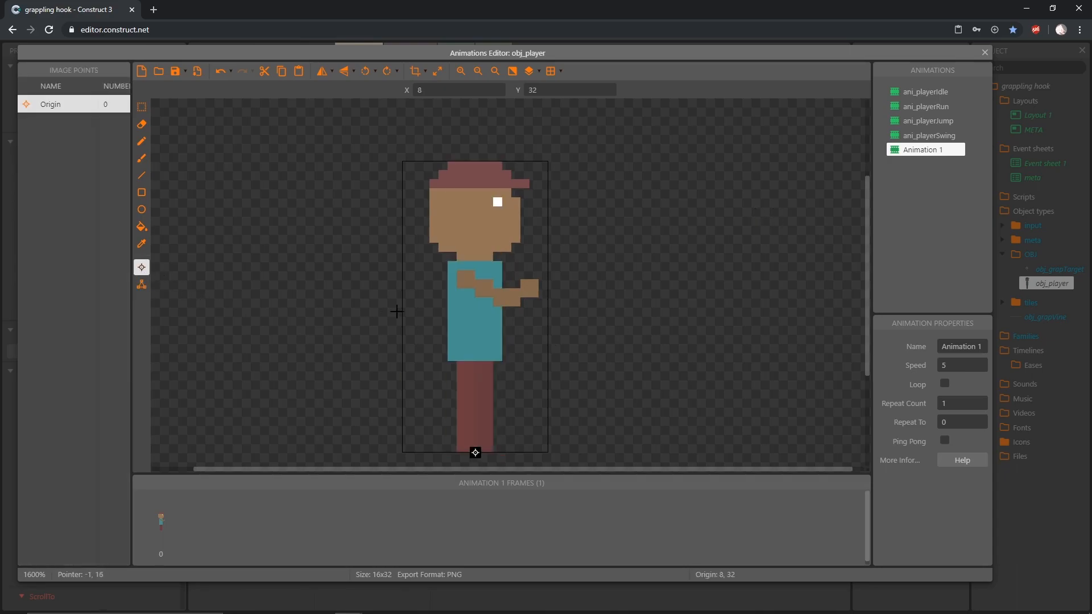
right_click(62, 139)
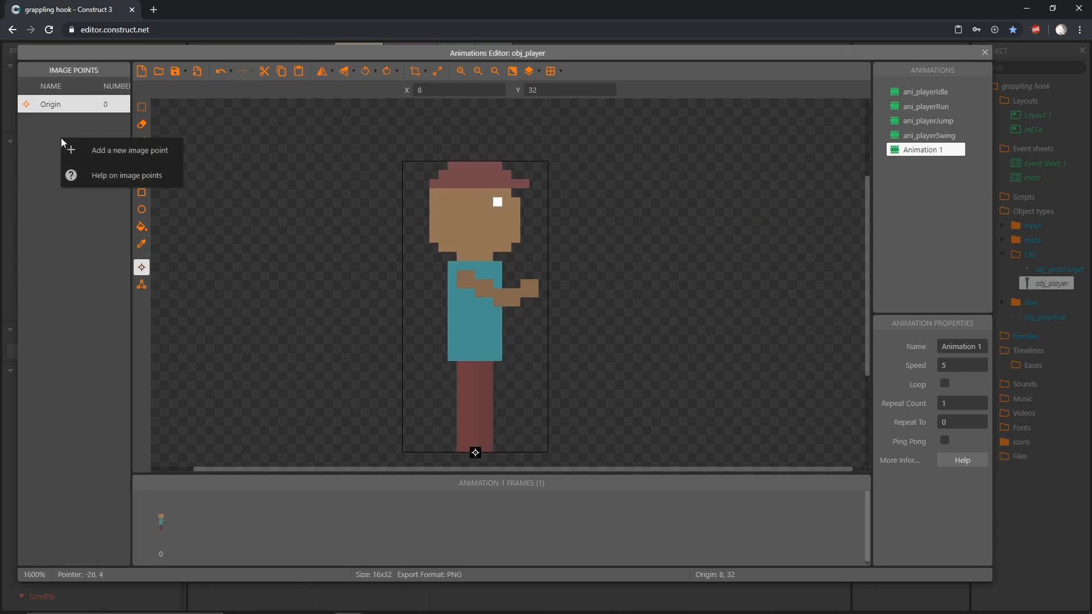
click(102, 151)
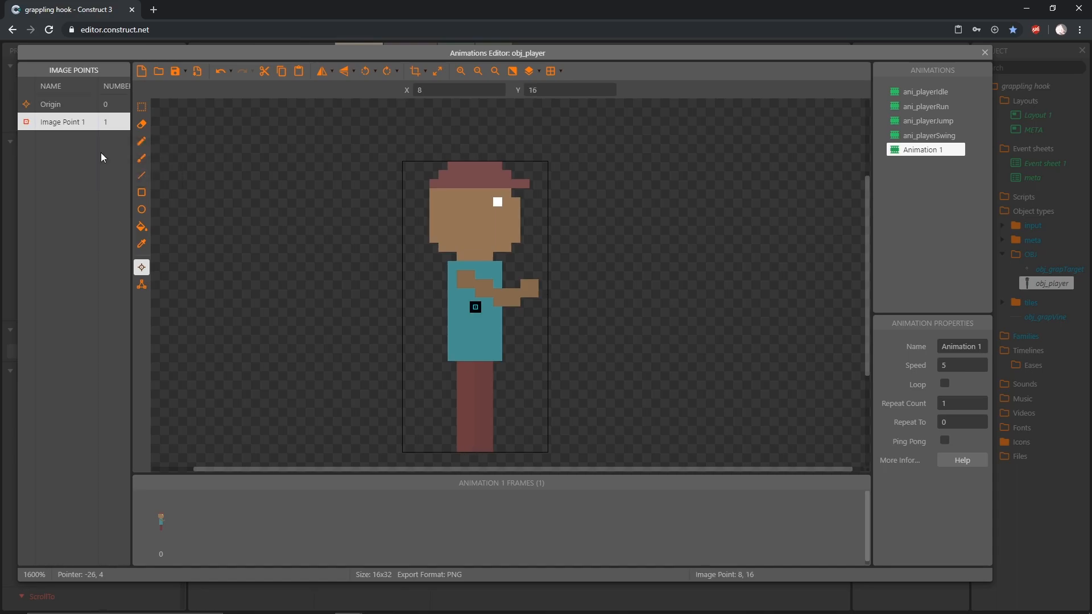
click(529, 289)
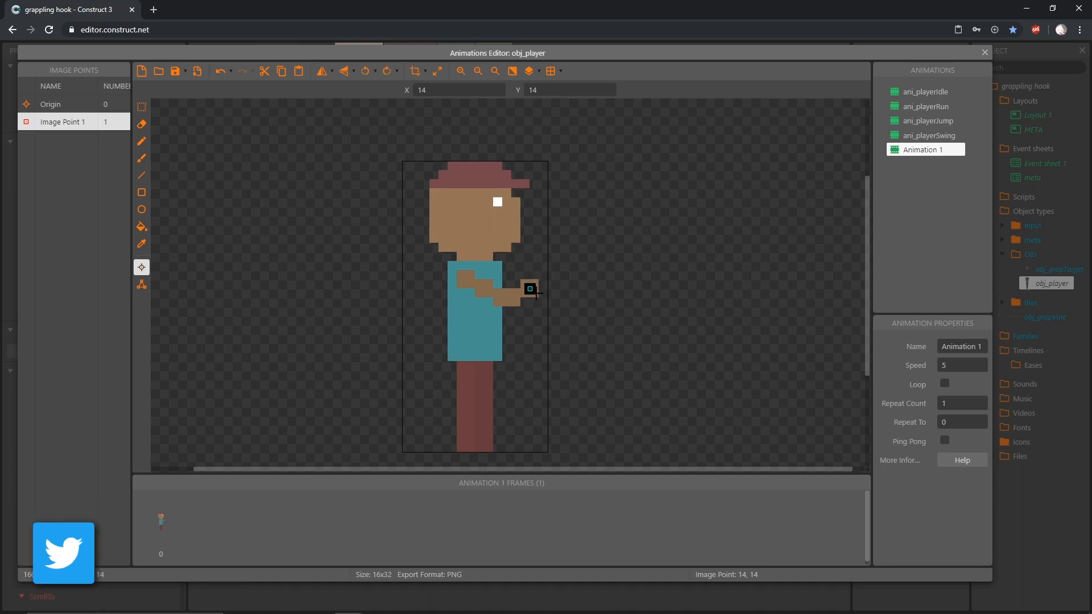
click(925, 92)
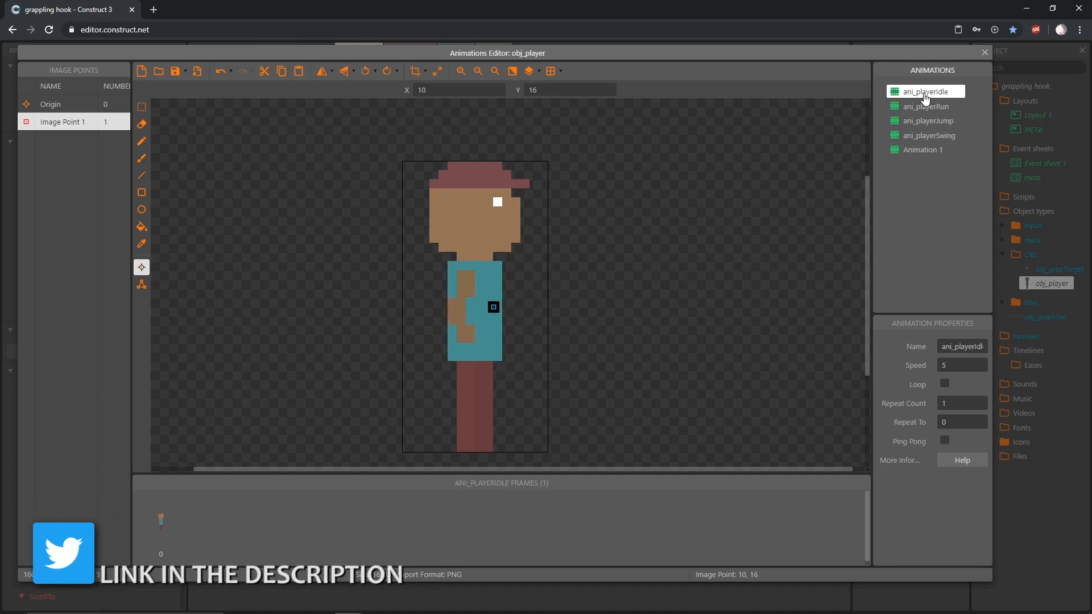
click(928, 151)
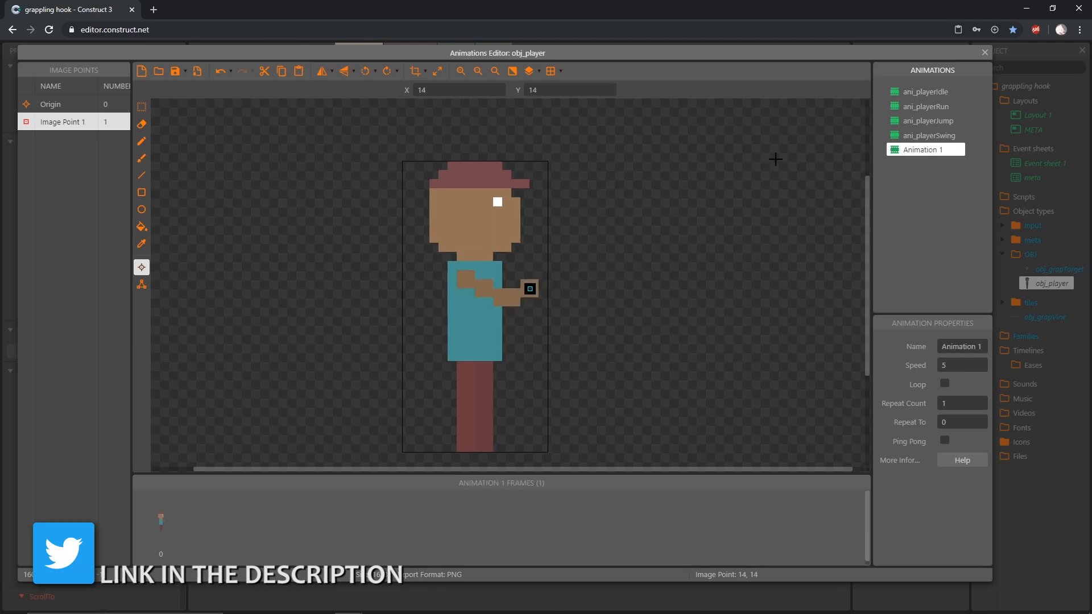
Step: Rename Animation 1 as ani_grapIdle
click(973, 347)
text(ani_gra)
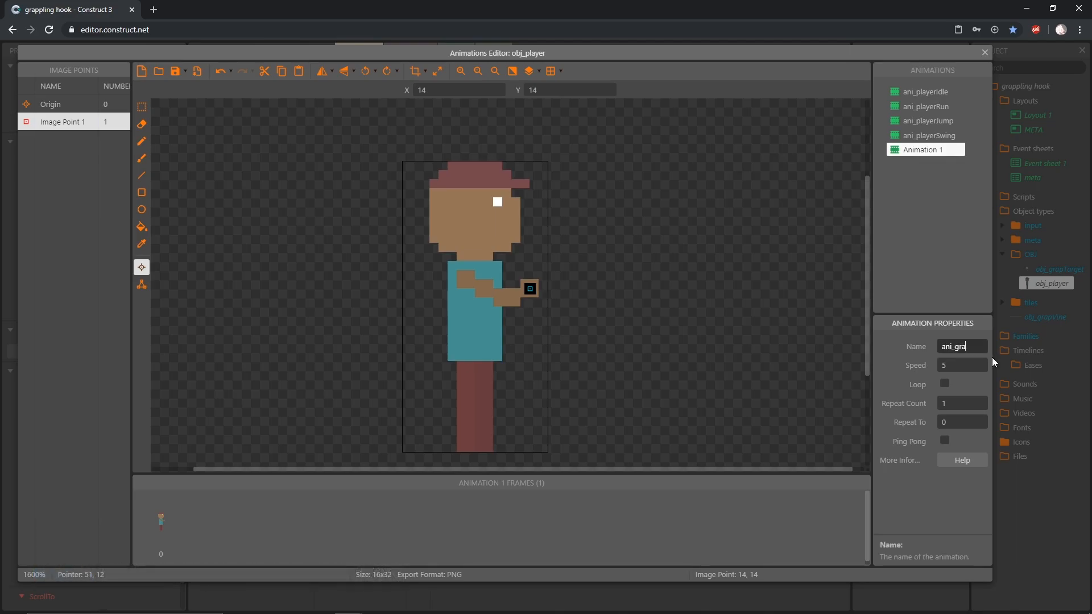
text(pIdle)
key(Tab)
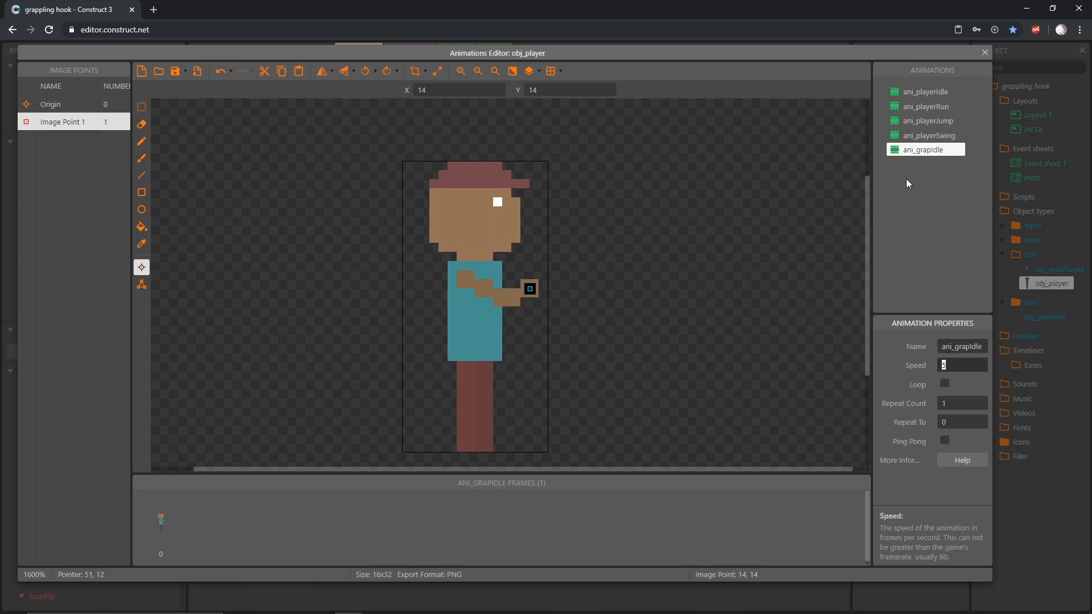
Step: Add a new animation after ani_grapIdle and load the 01_ani_grapJump sprite into it
right_click(906, 178)
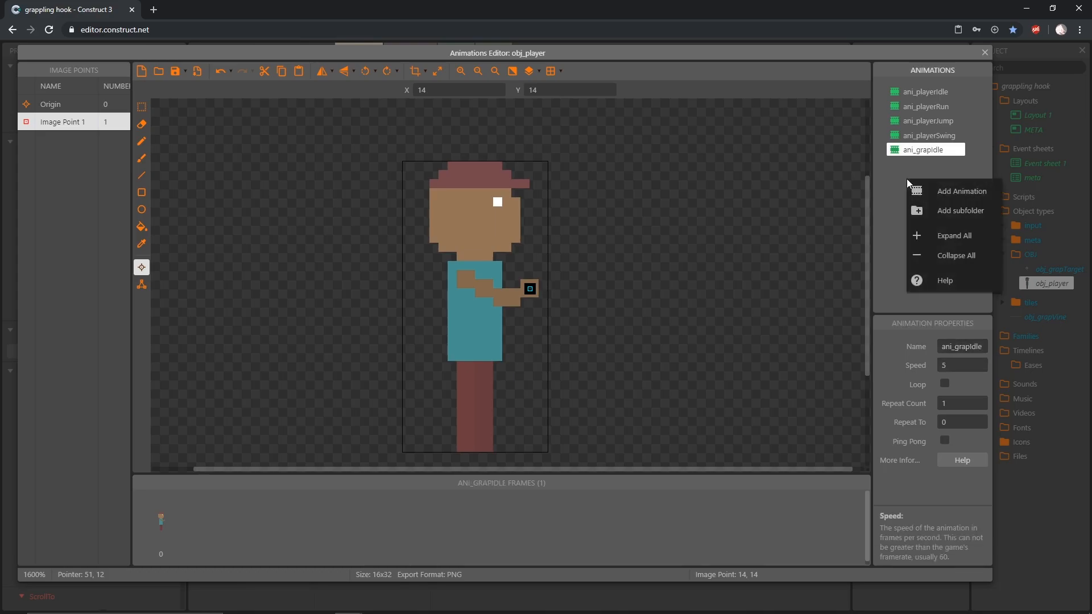
click(944, 192)
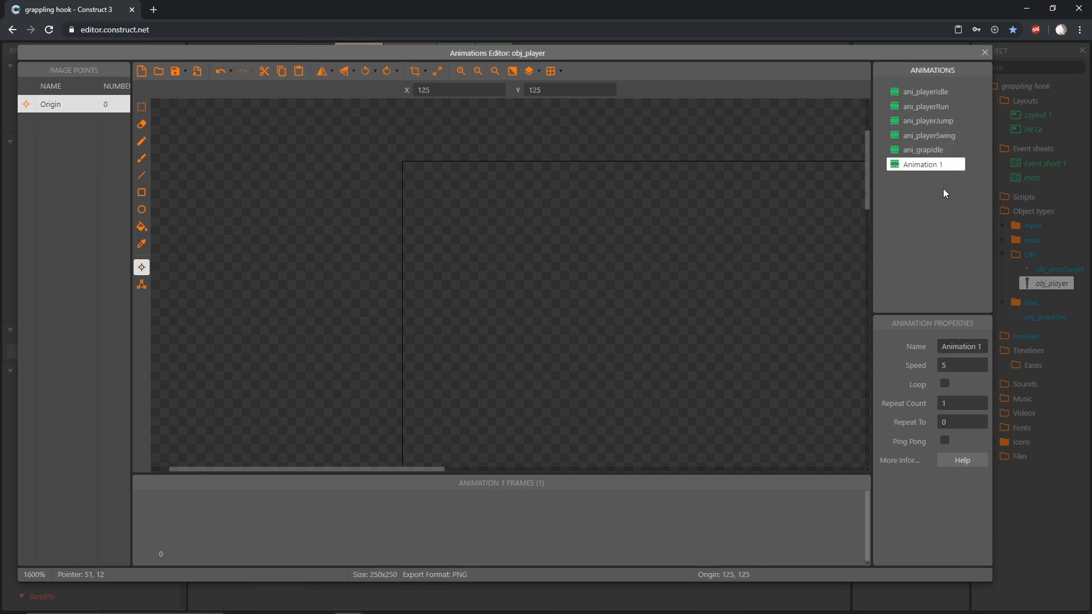
click(160, 72)
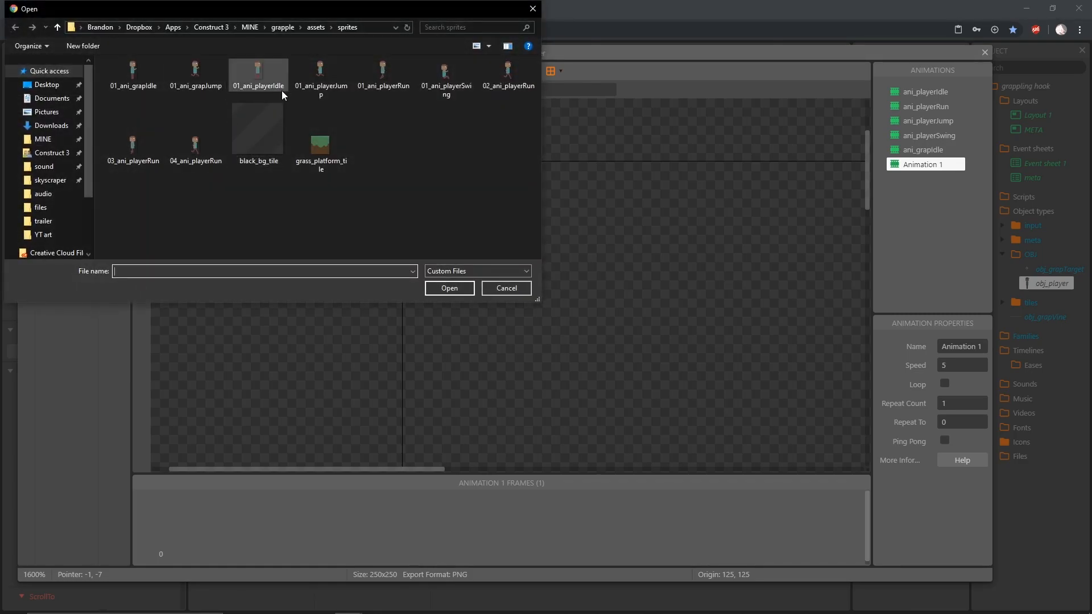
click(195, 86)
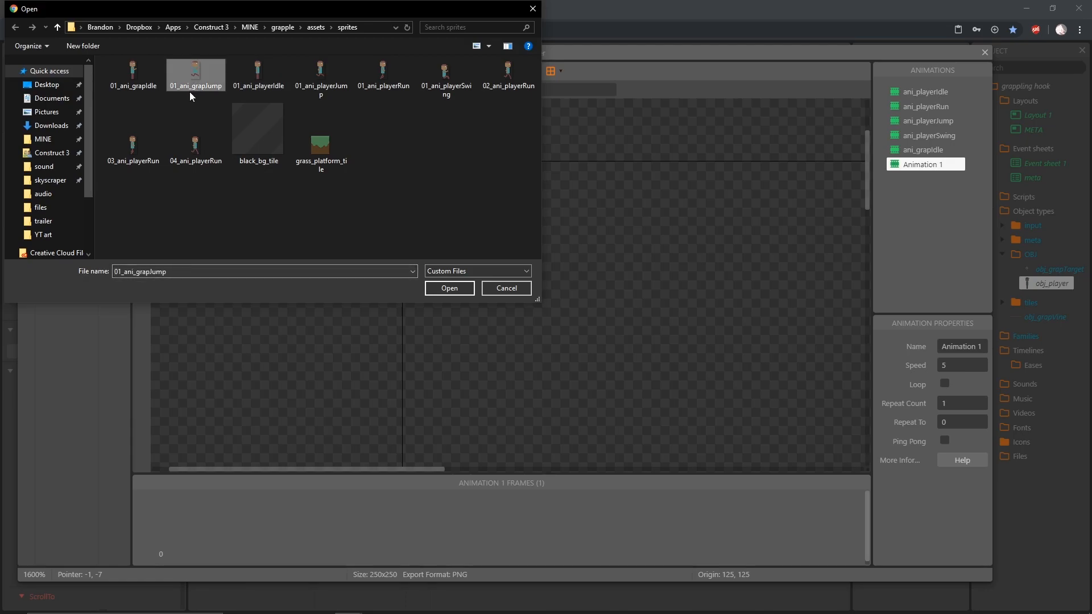
click(452, 292)
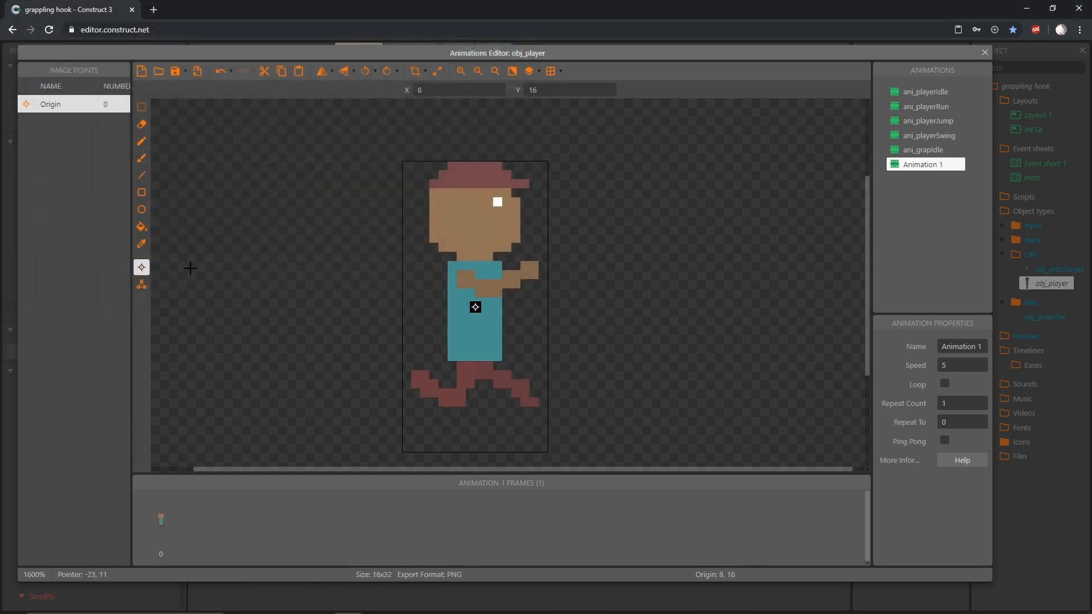
Step: Set the grapple jump frame's origin to the bottom middle and add an image point on the player's hand
key(KP_2)
right_click(58, 137)
click(91, 149)
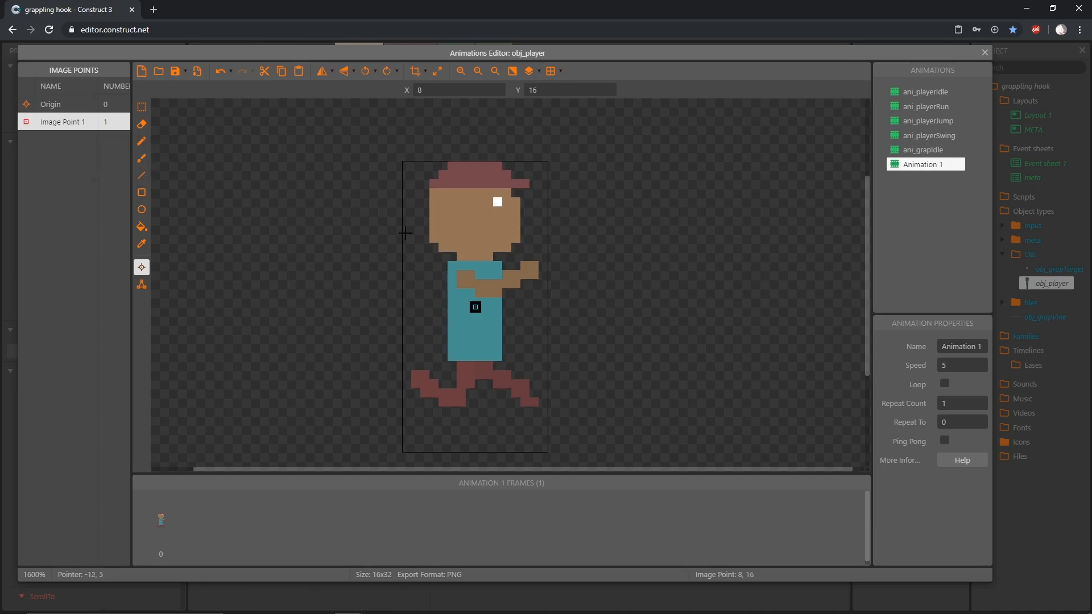
click(534, 274)
Step: Set the grapple jump frame's collision polygon to the bounding box and move its two left corner points to X 5
click(141, 284)
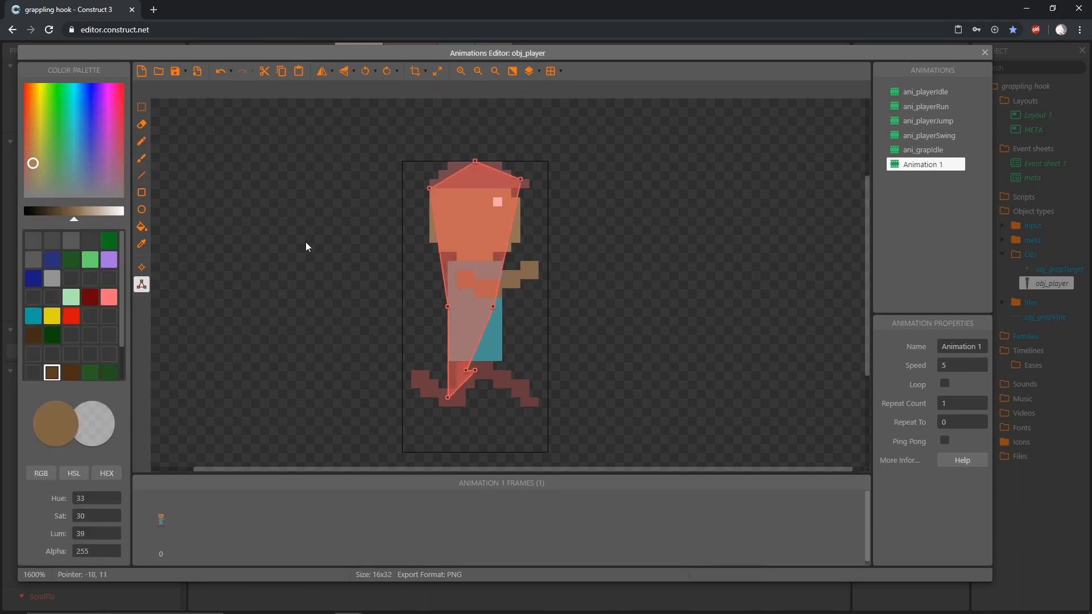
right_click(430, 186)
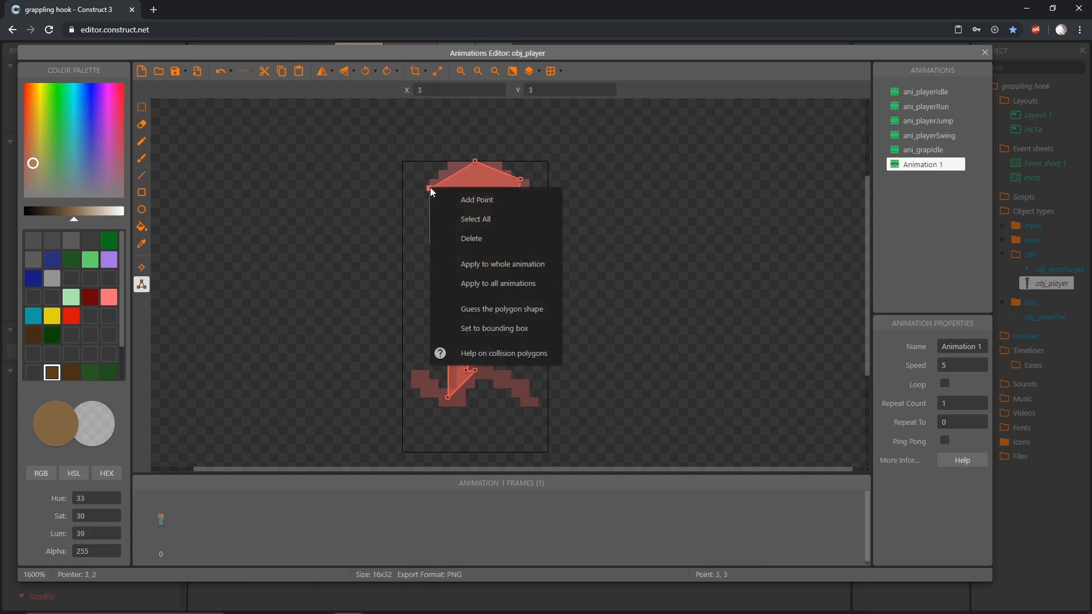
click(506, 329)
drag(403, 159, 446, 148)
click(446, 88)
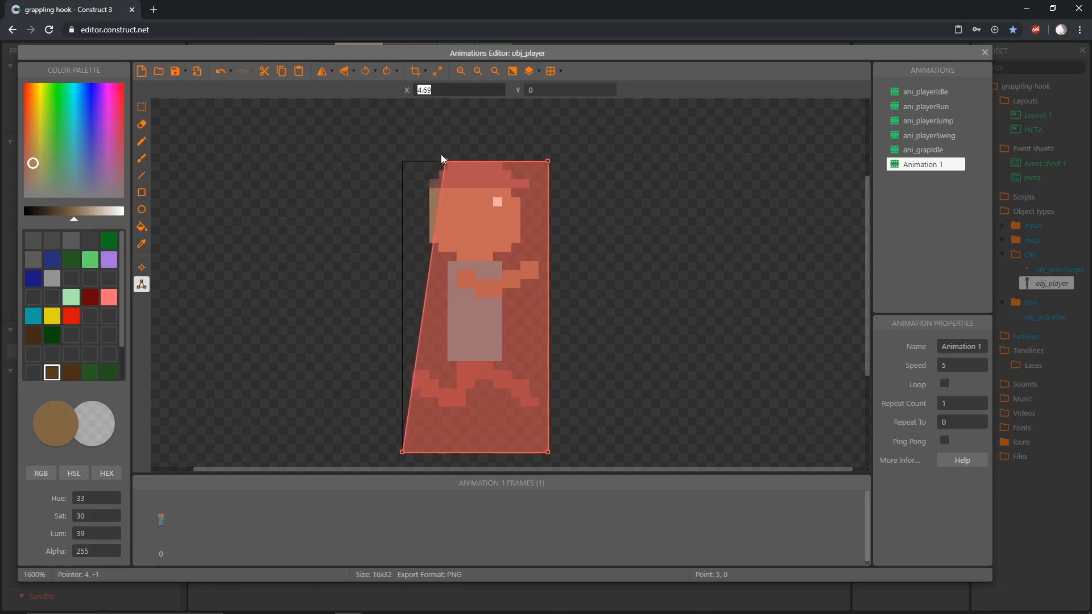
text(5)
click(404, 453)
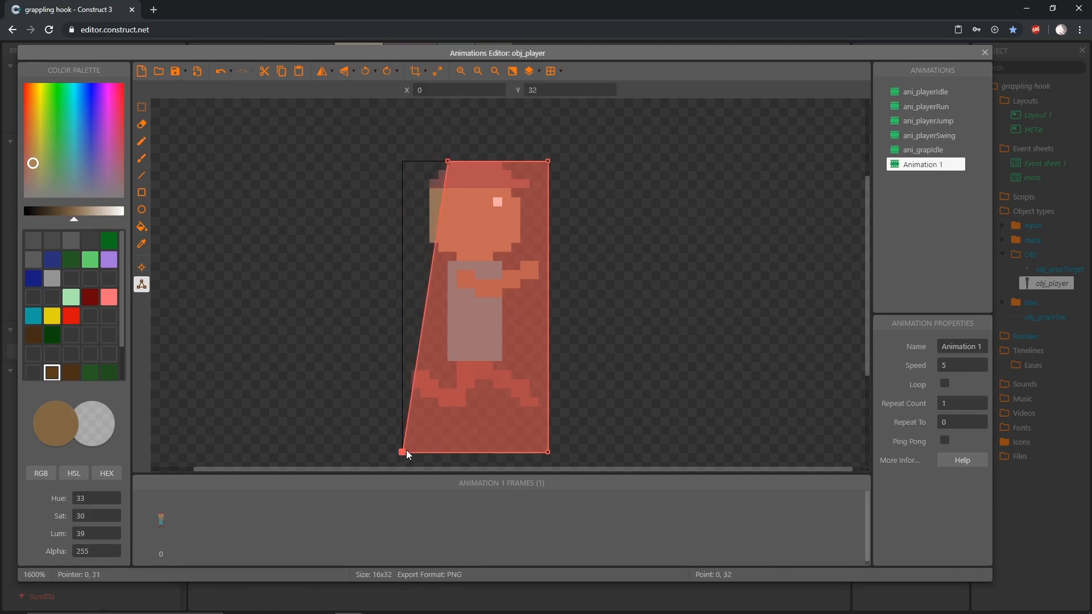
click(419, 90)
text(5)
Step: Move the two right corner points of the grapple jump collision polygon inward to X 11
click(548, 161)
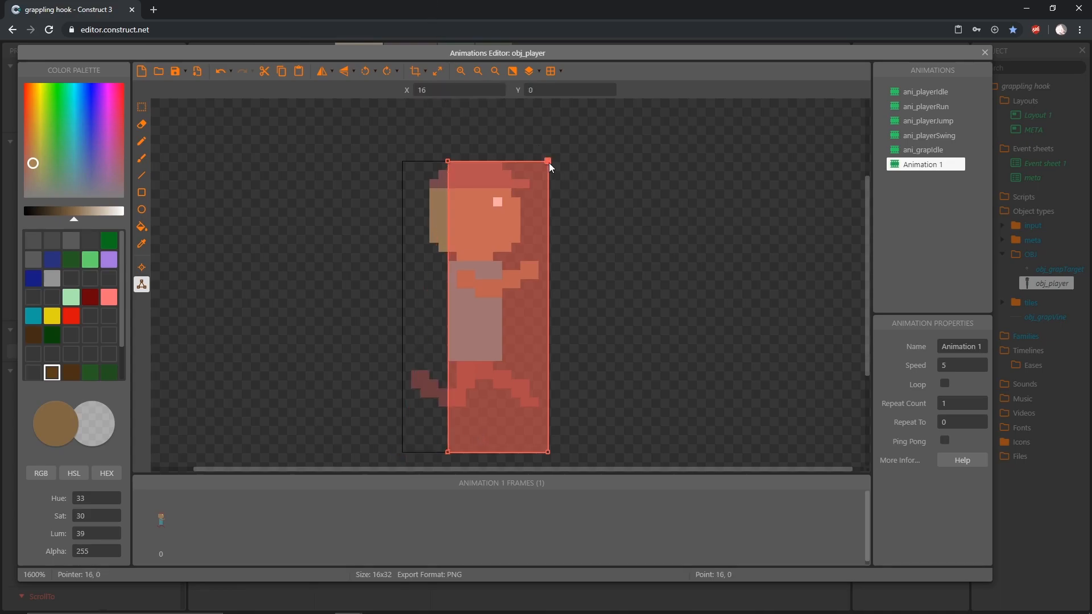
click(437, 92)
text(11)
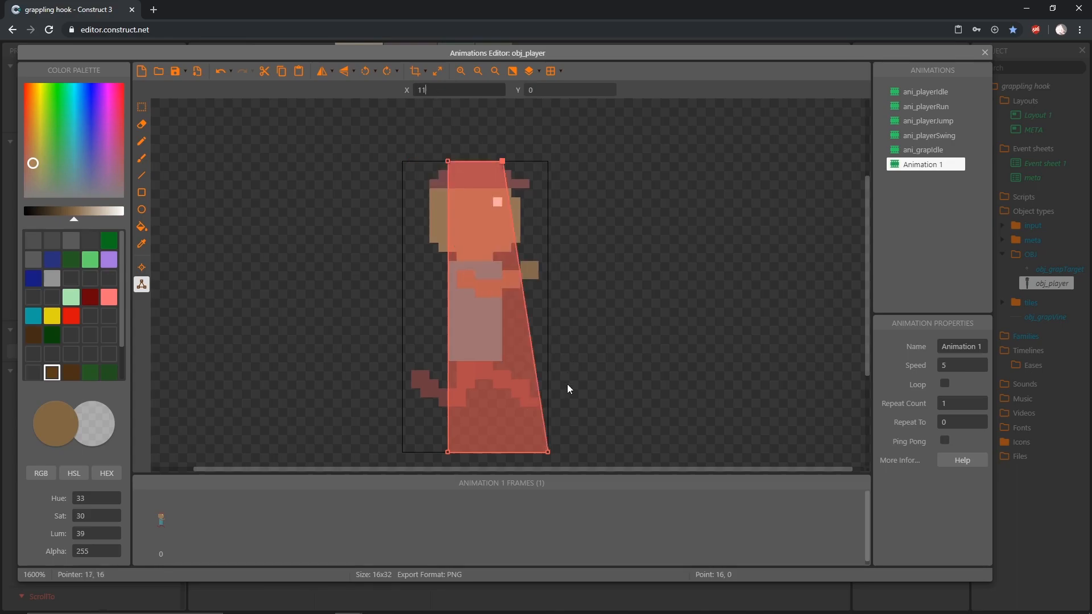
click(548, 452)
click(443, 92)
text(11)
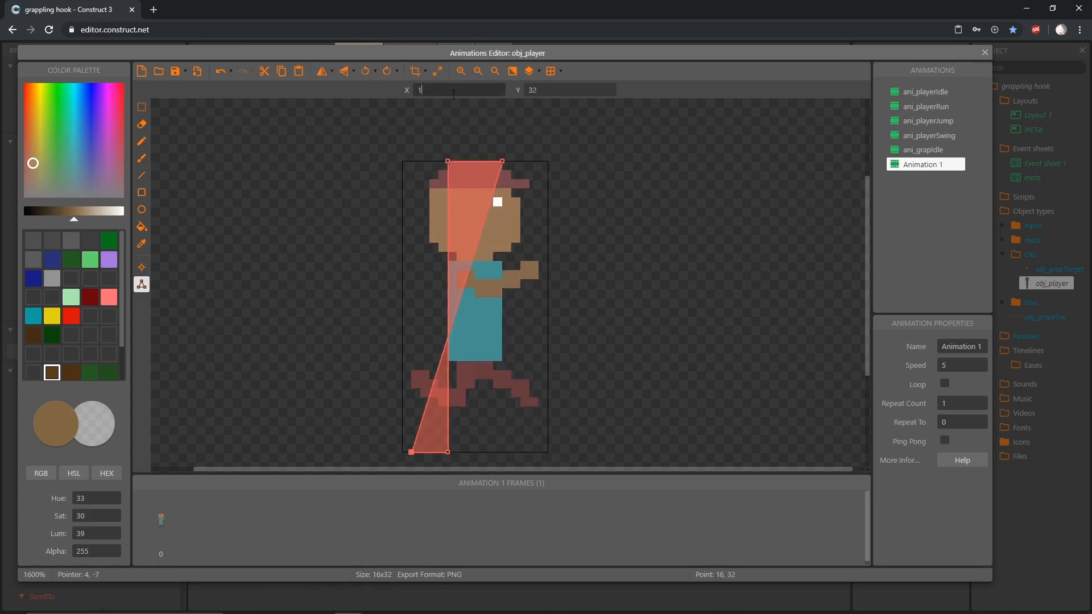
Step: Name the new animation ani_grapJump and compare its frame with ani_grapIdle
click(965, 341)
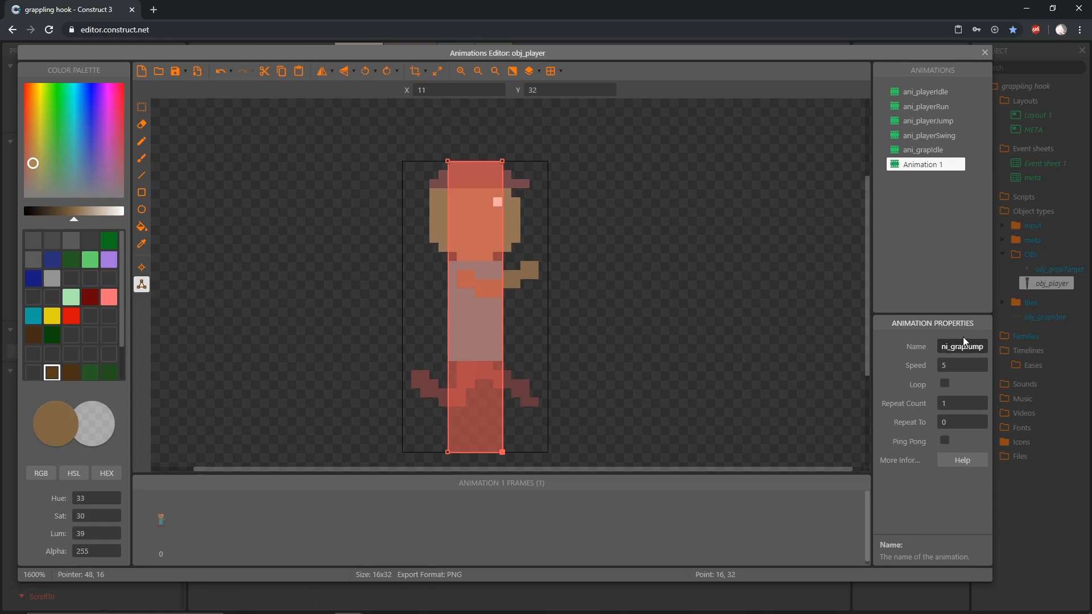
key(Tab)
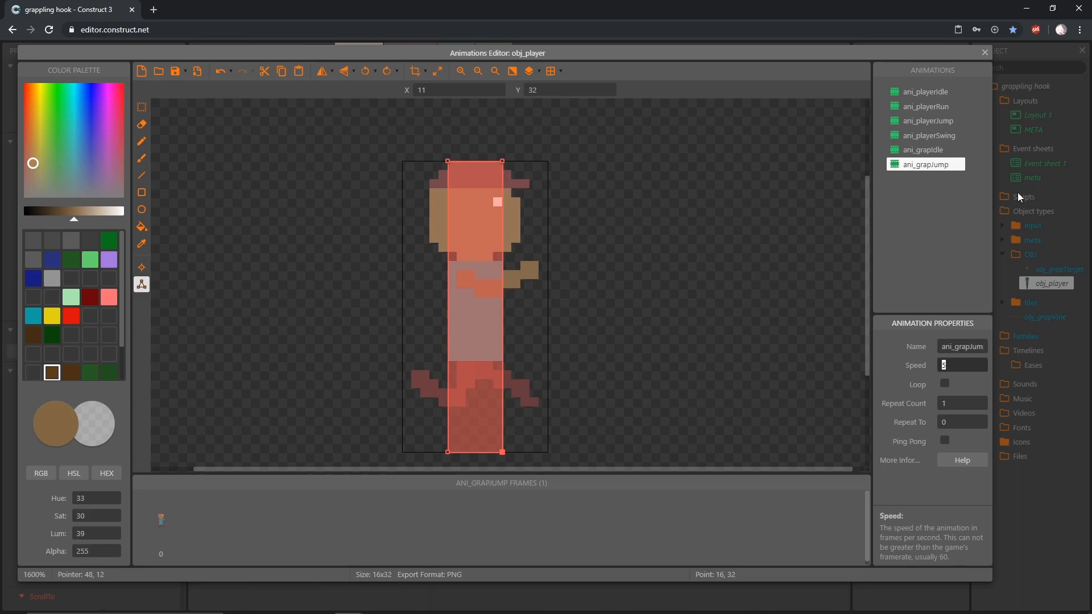
click(953, 148)
click(939, 164)
click(954, 147)
click(935, 165)
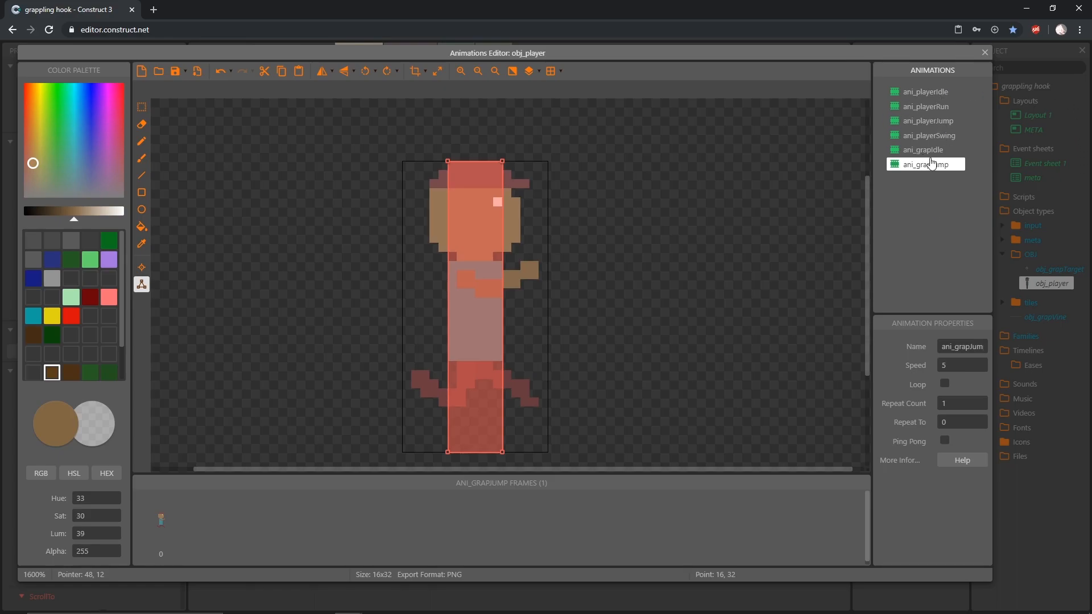
Step: Add two subfolders to the player's animation list, named movement and grapple
right_click(907, 192)
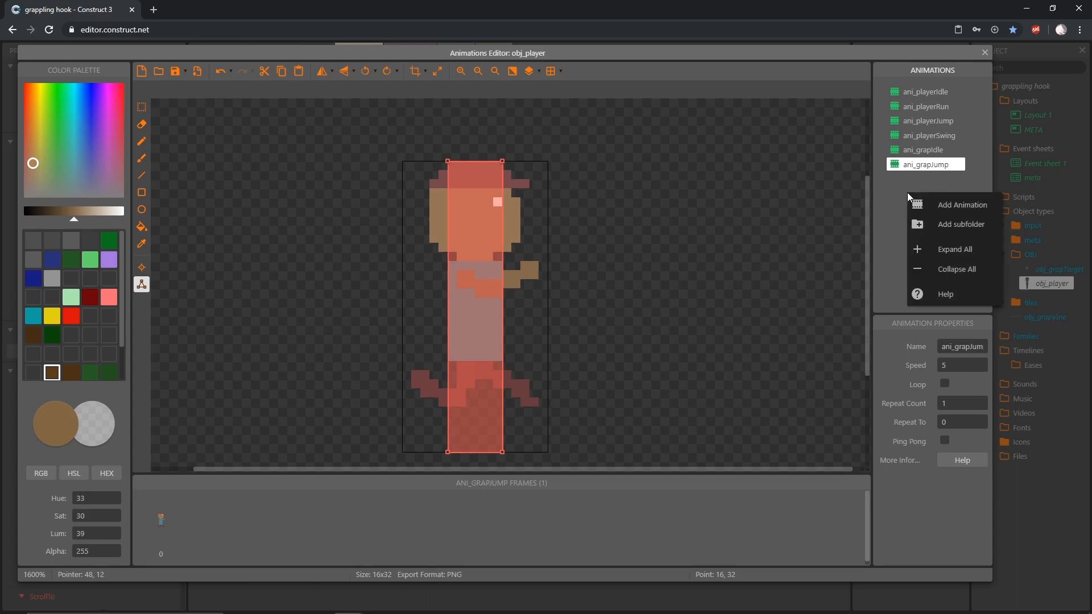
click(939, 225)
double_click(935, 179)
text(movement)
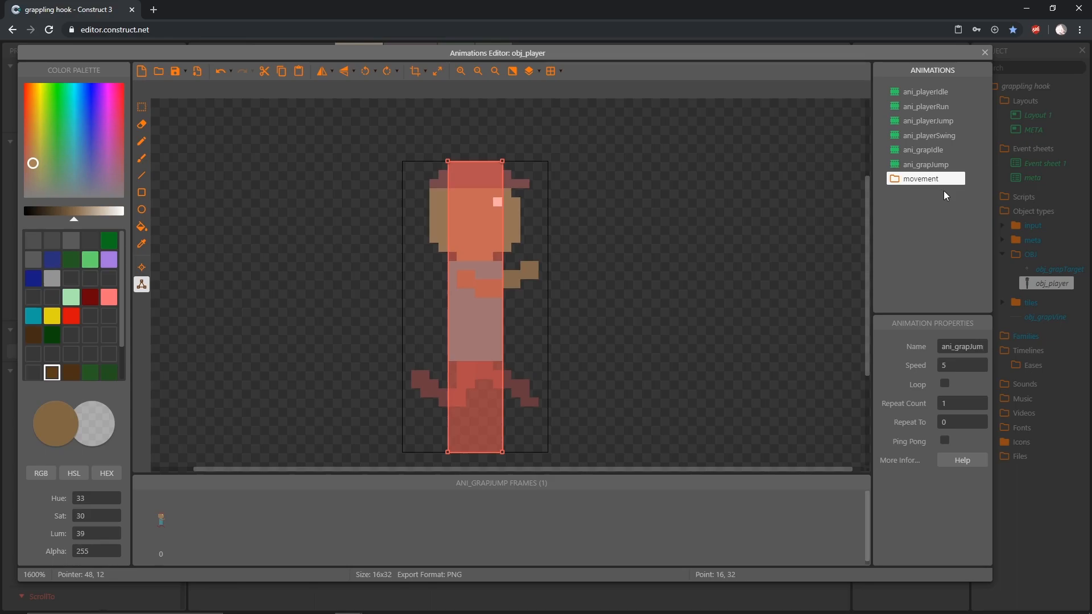
right_click(915, 203)
click(964, 236)
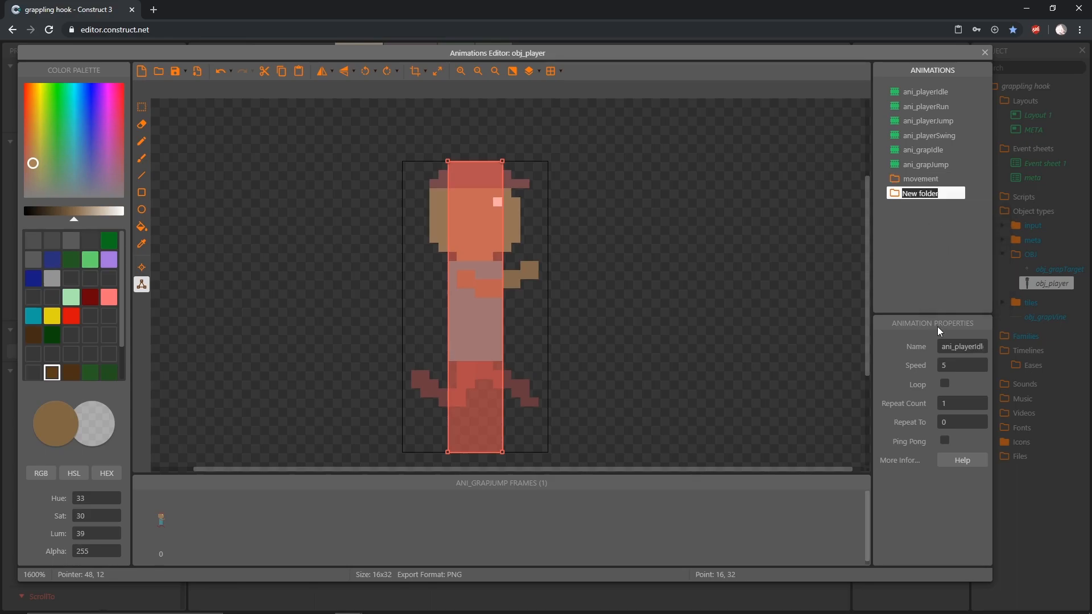
text(grapple)
key(Return)
Step: Put the four ani_player animations into the movement folder, ordered ani_playerIdle, ani_playerRun, ani_playerJump and ani_playerSwing
drag(926, 136, 892, 176)
drag(910, 95, 904, 171)
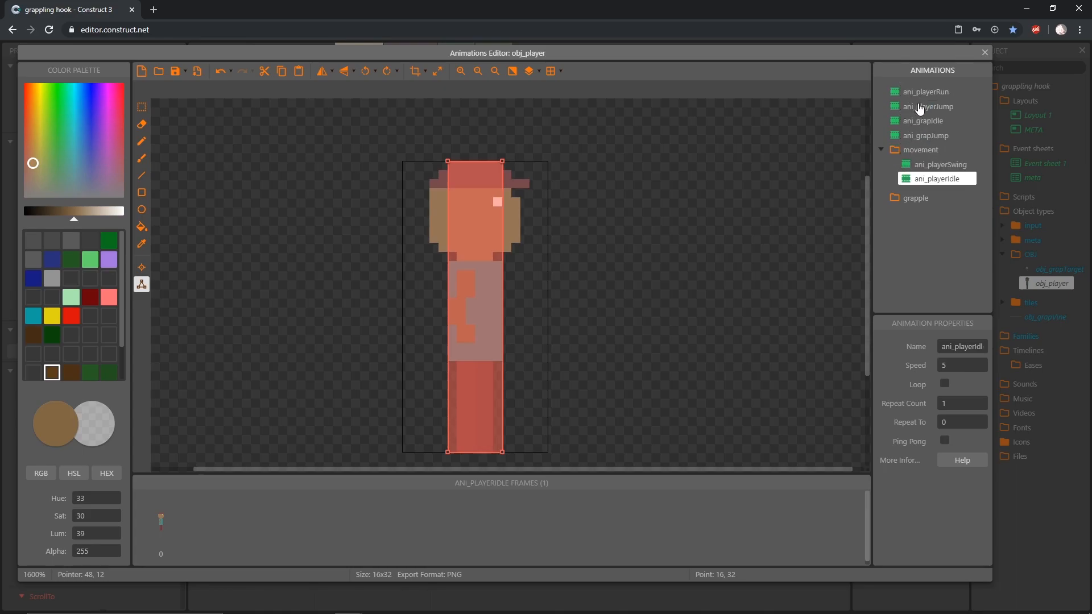
drag(920, 108, 913, 151)
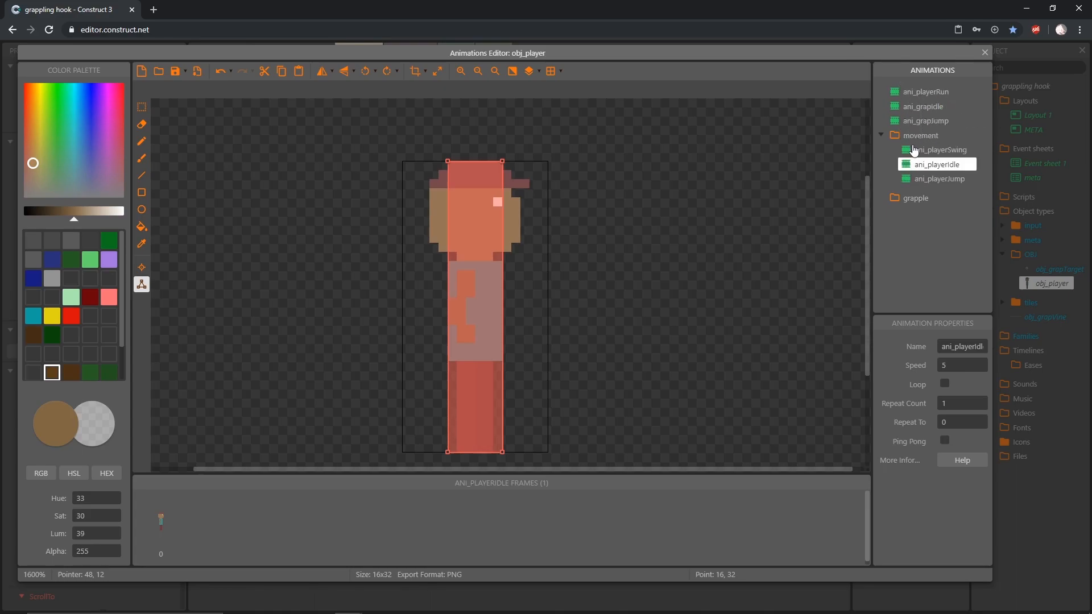
drag(922, 93, 926, 136)
drag(959, 183, 959, 149)
mouse_move(954, 188)
mouse_down()
mouse_move(966, 160)
mouse_move(950, 168)
mouse_up()
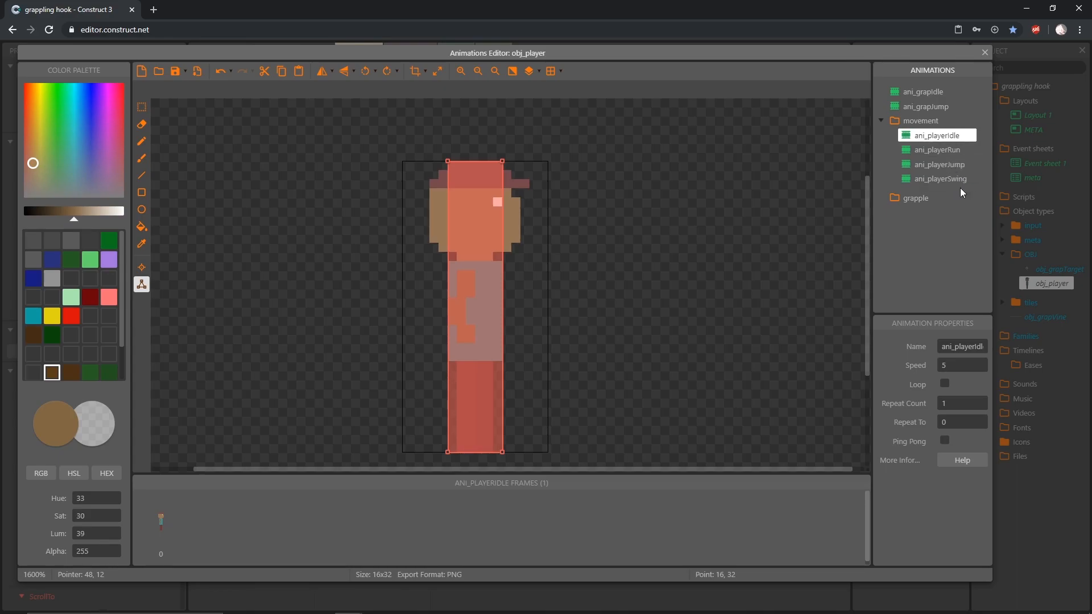
Step: Place ani_grapIdle and ani_grapJump in the grapple folder and close the Animations Editor
drag(921, 92, 913, 200)
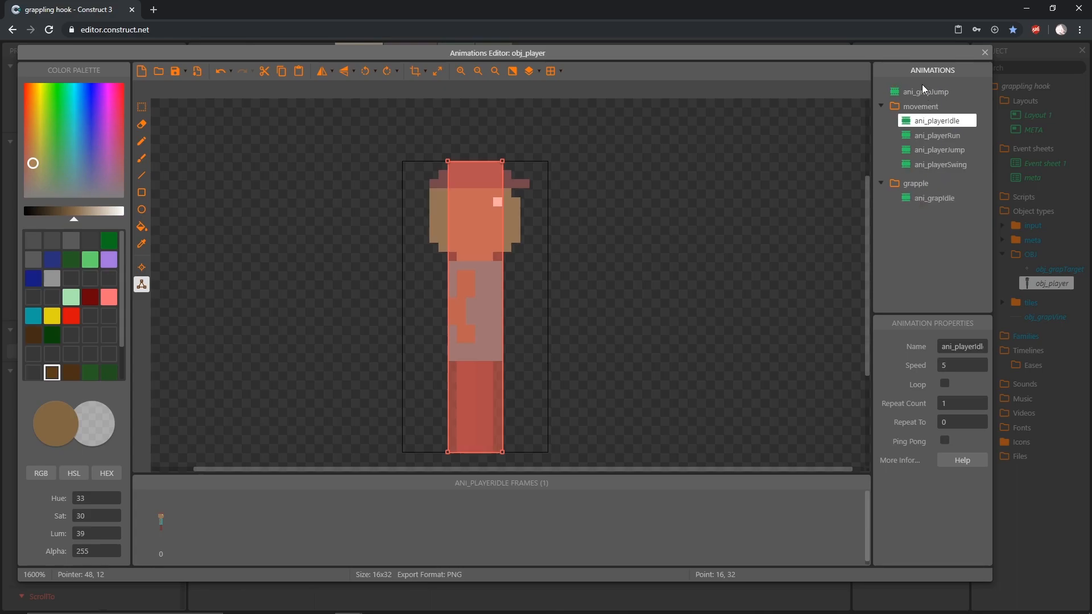
drag(925, 94, 916, 199)
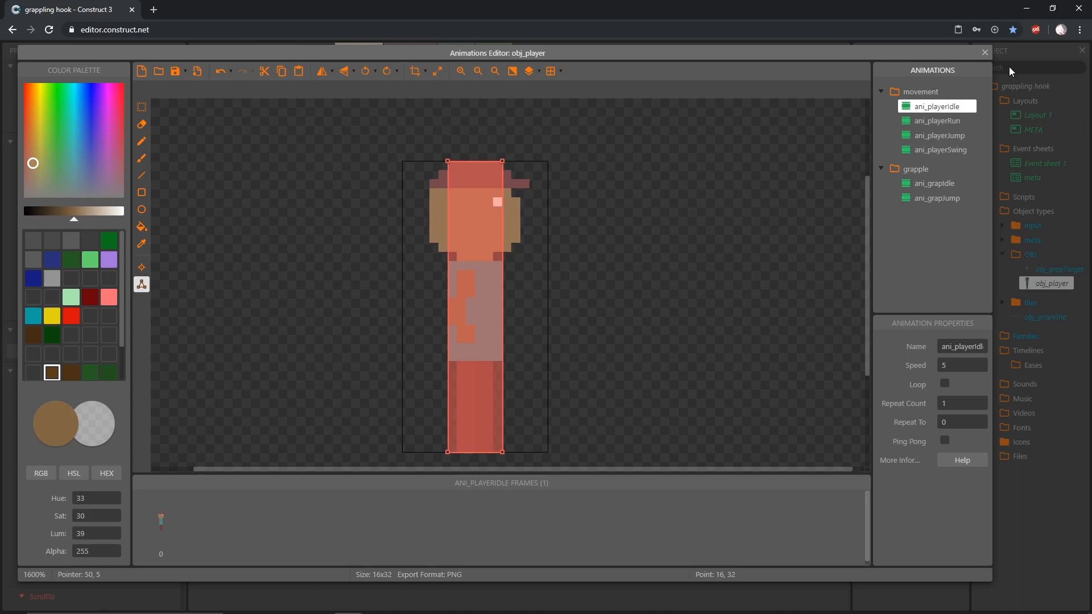
click(984, 52)
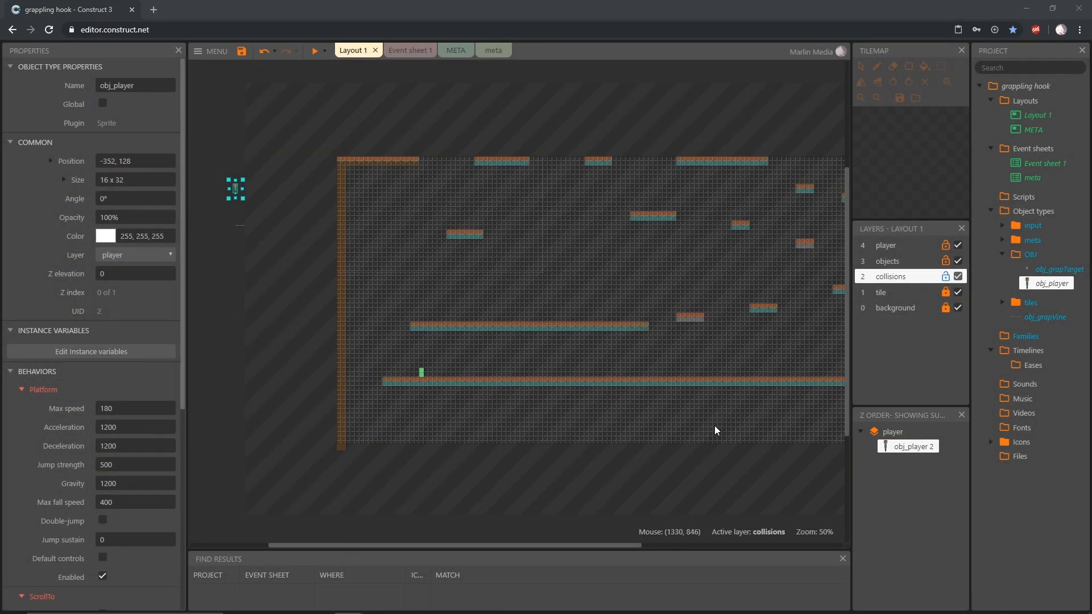
Step: Switch from the layout to Event sheet 1 and clear the selected obj_grapVine action
ctrl+scroll(713, 472, down, 1)
middle_drag(707, 470, 603, 454)
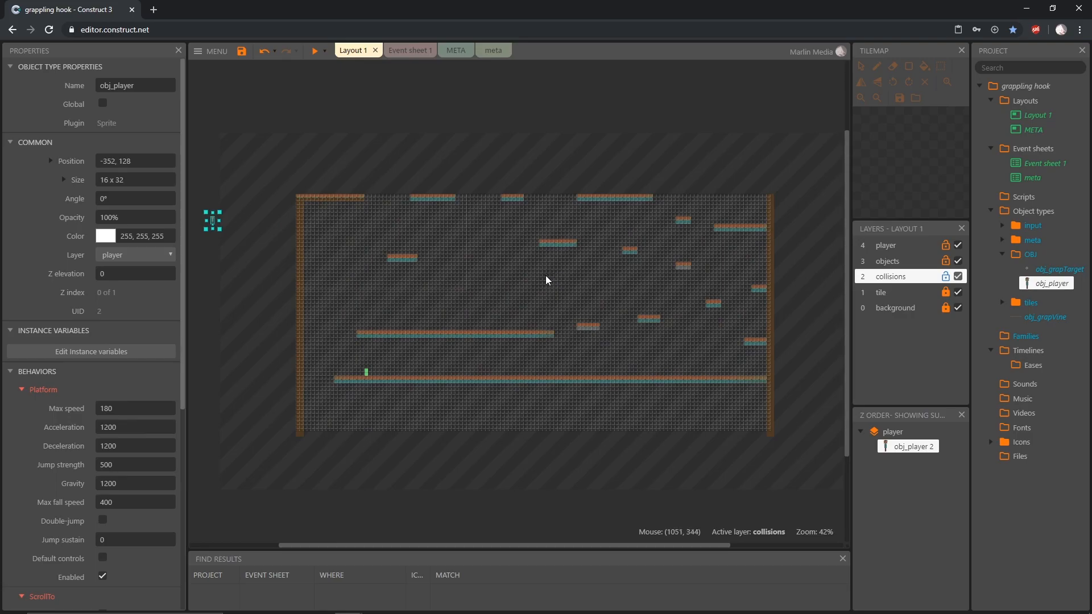
click(405, 51)
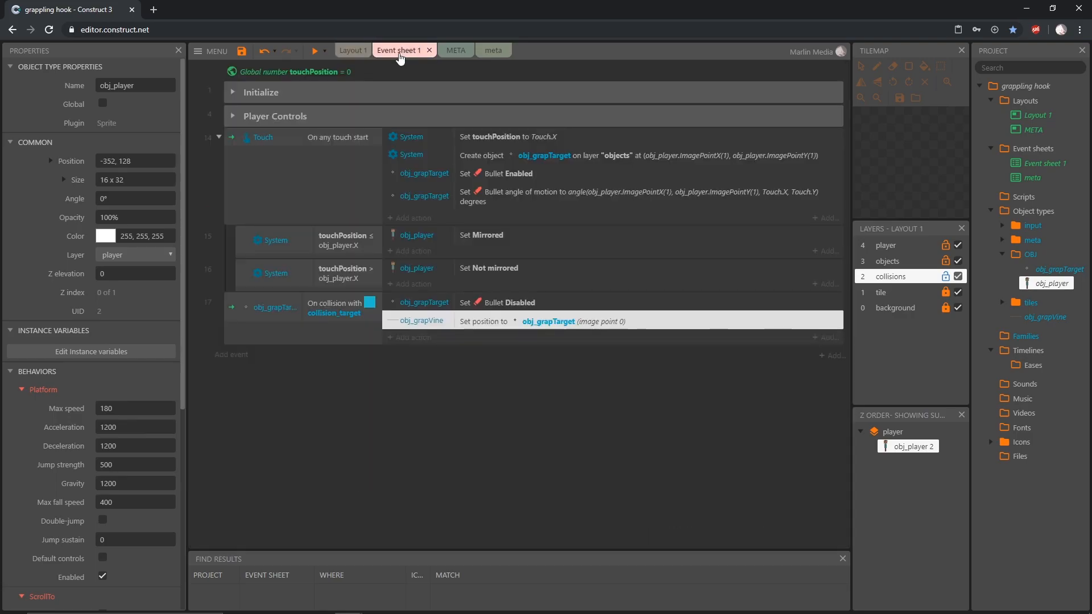
click(439, 382)
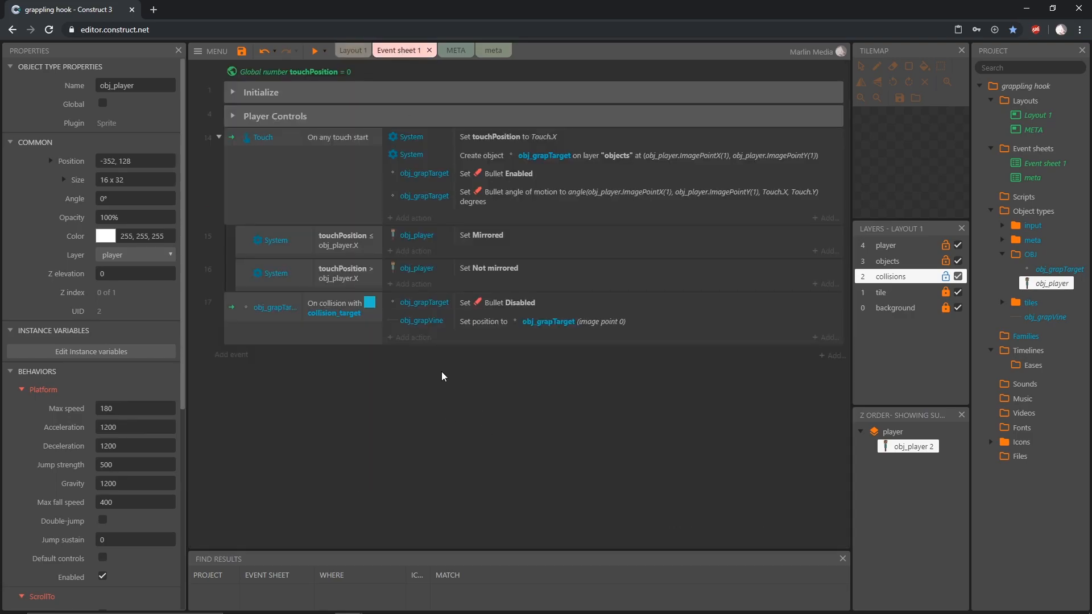